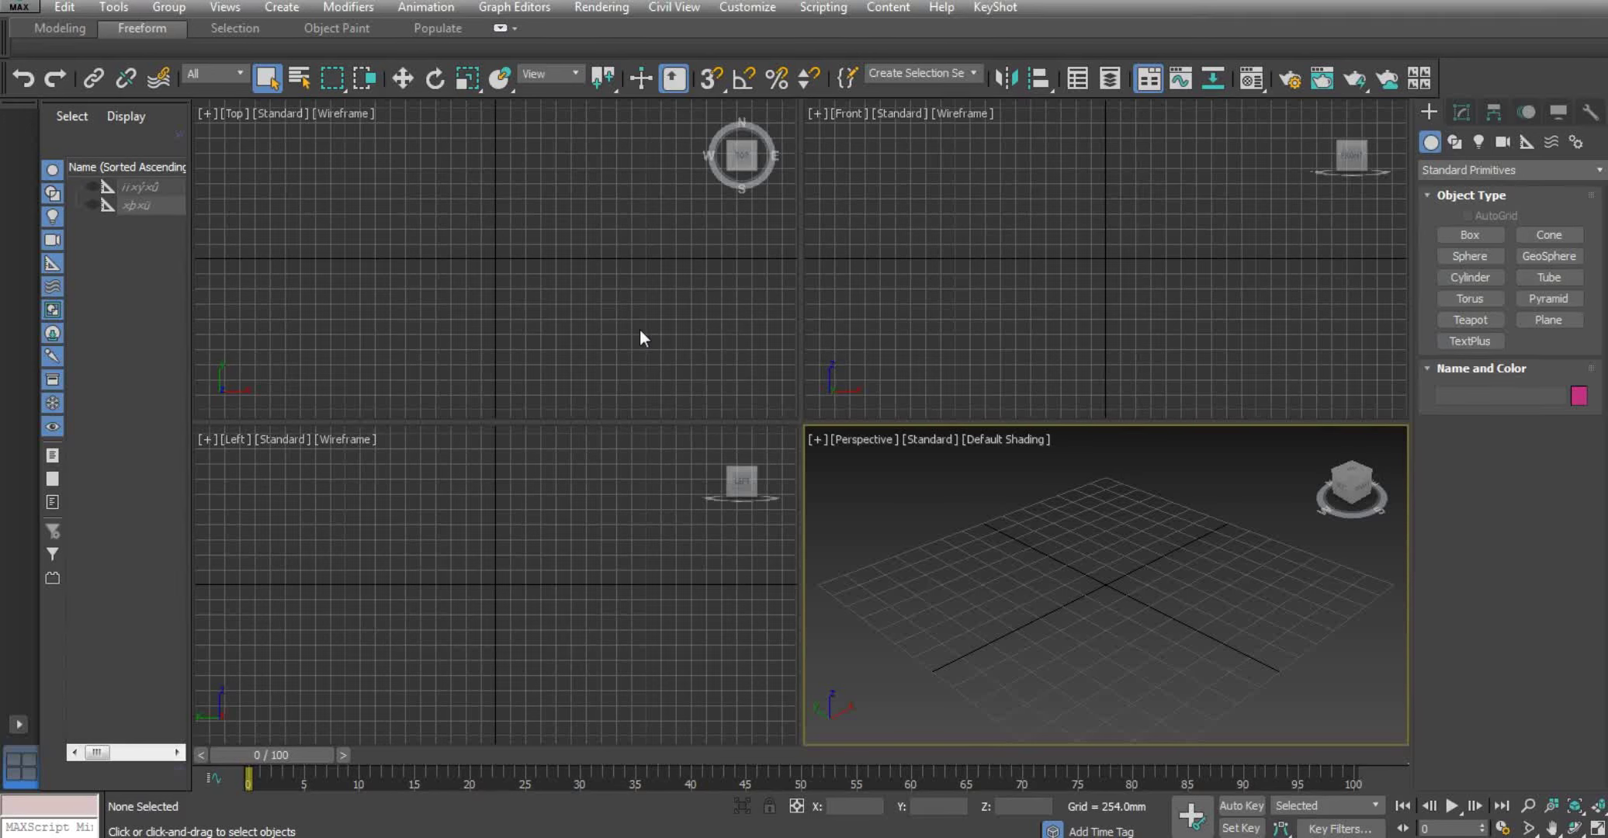
Step: Create a box of about 920.5 × 1005.8 × 664.8 mm in Top view and maximize Perspective
left_click(571, 319)
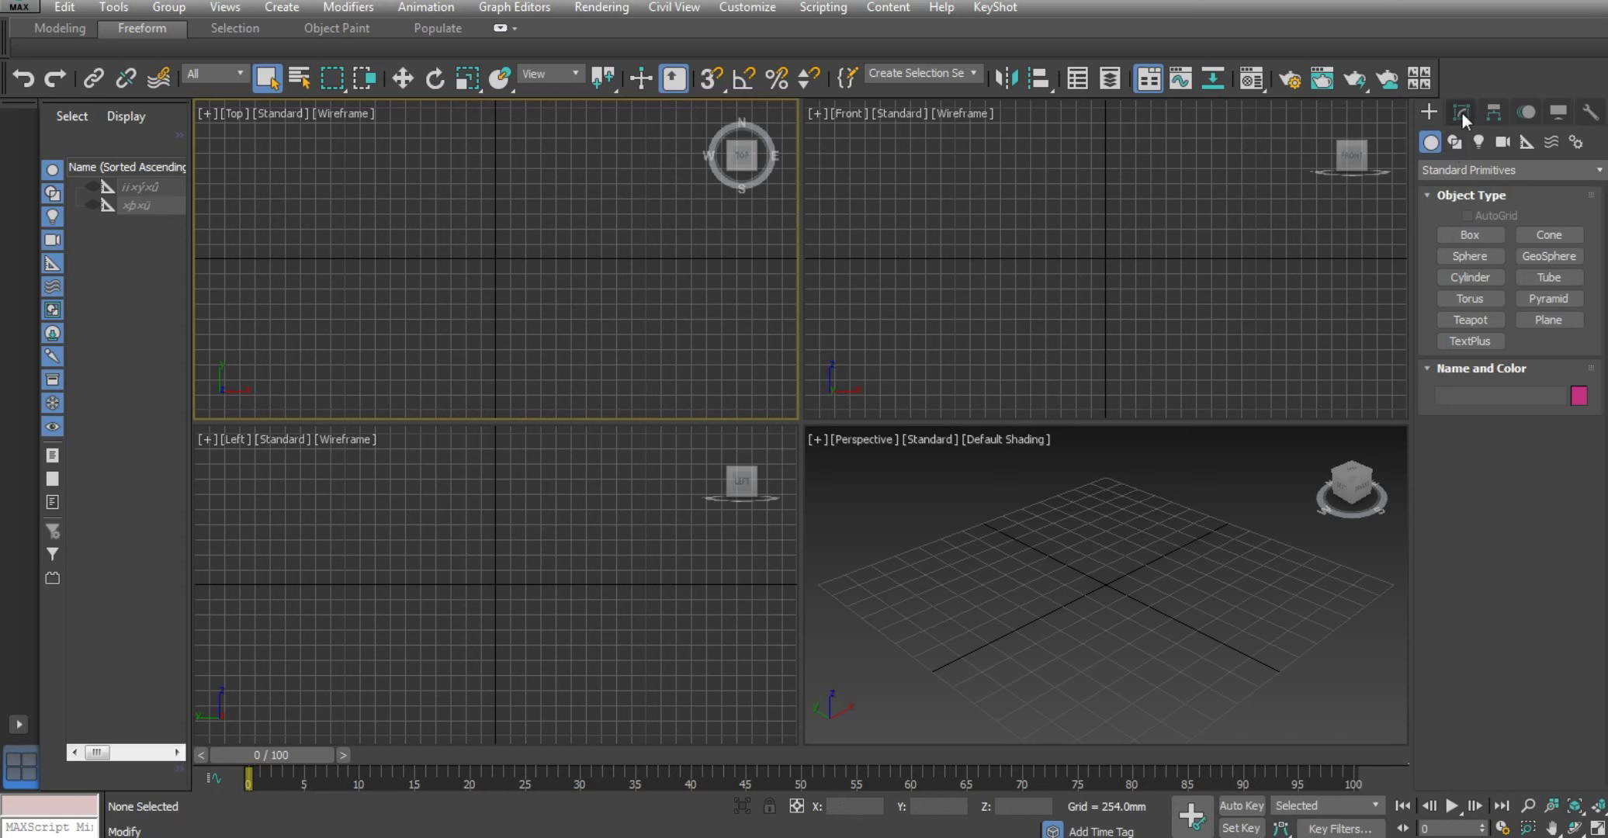
left_click(1469, 235)
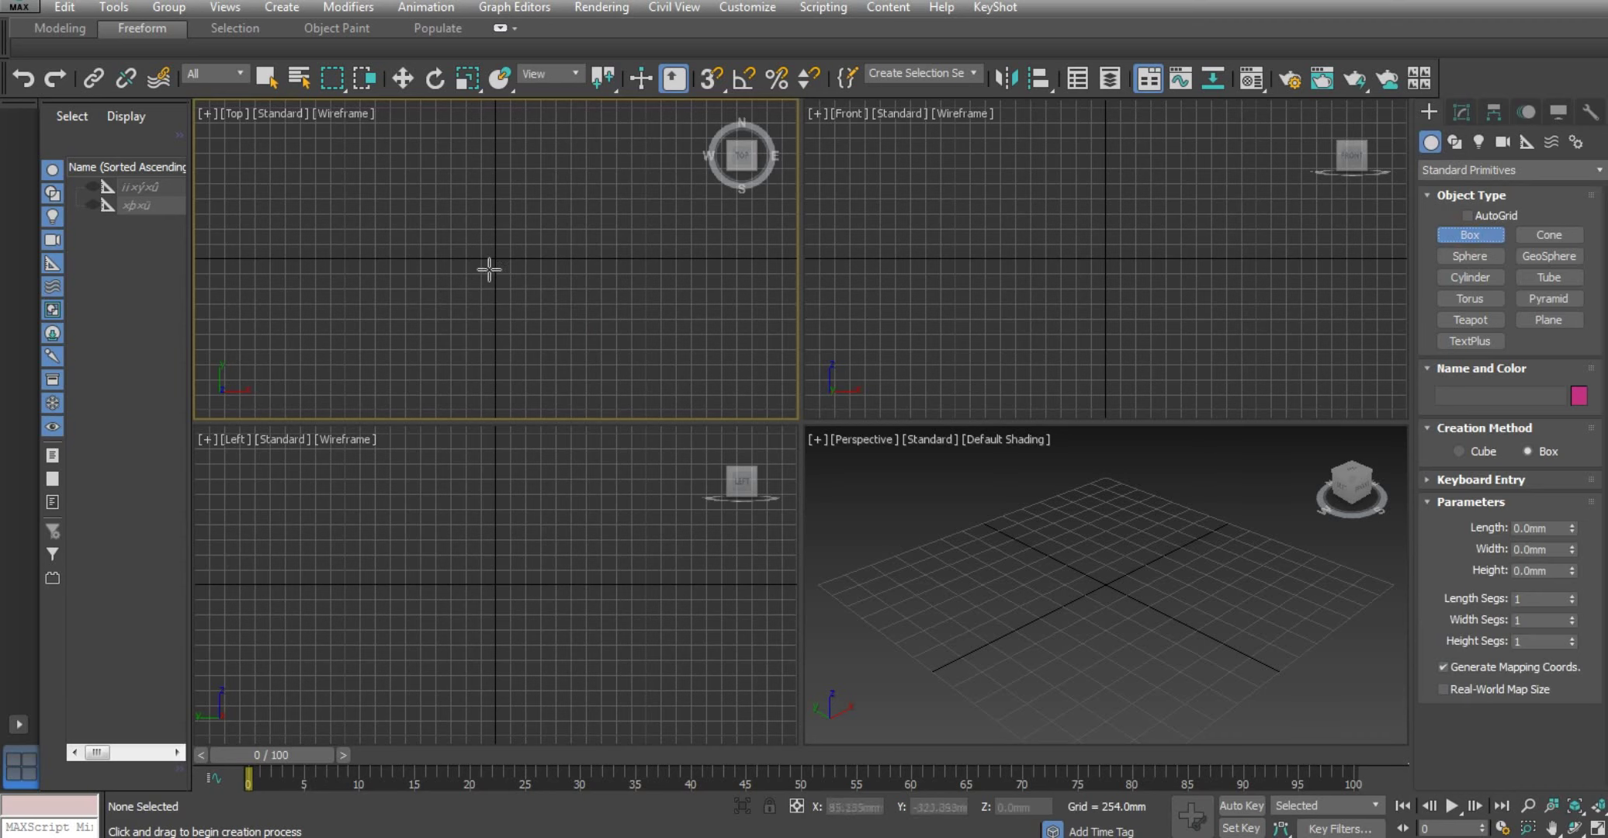
left_click_drag(464, 233, 531, 289)
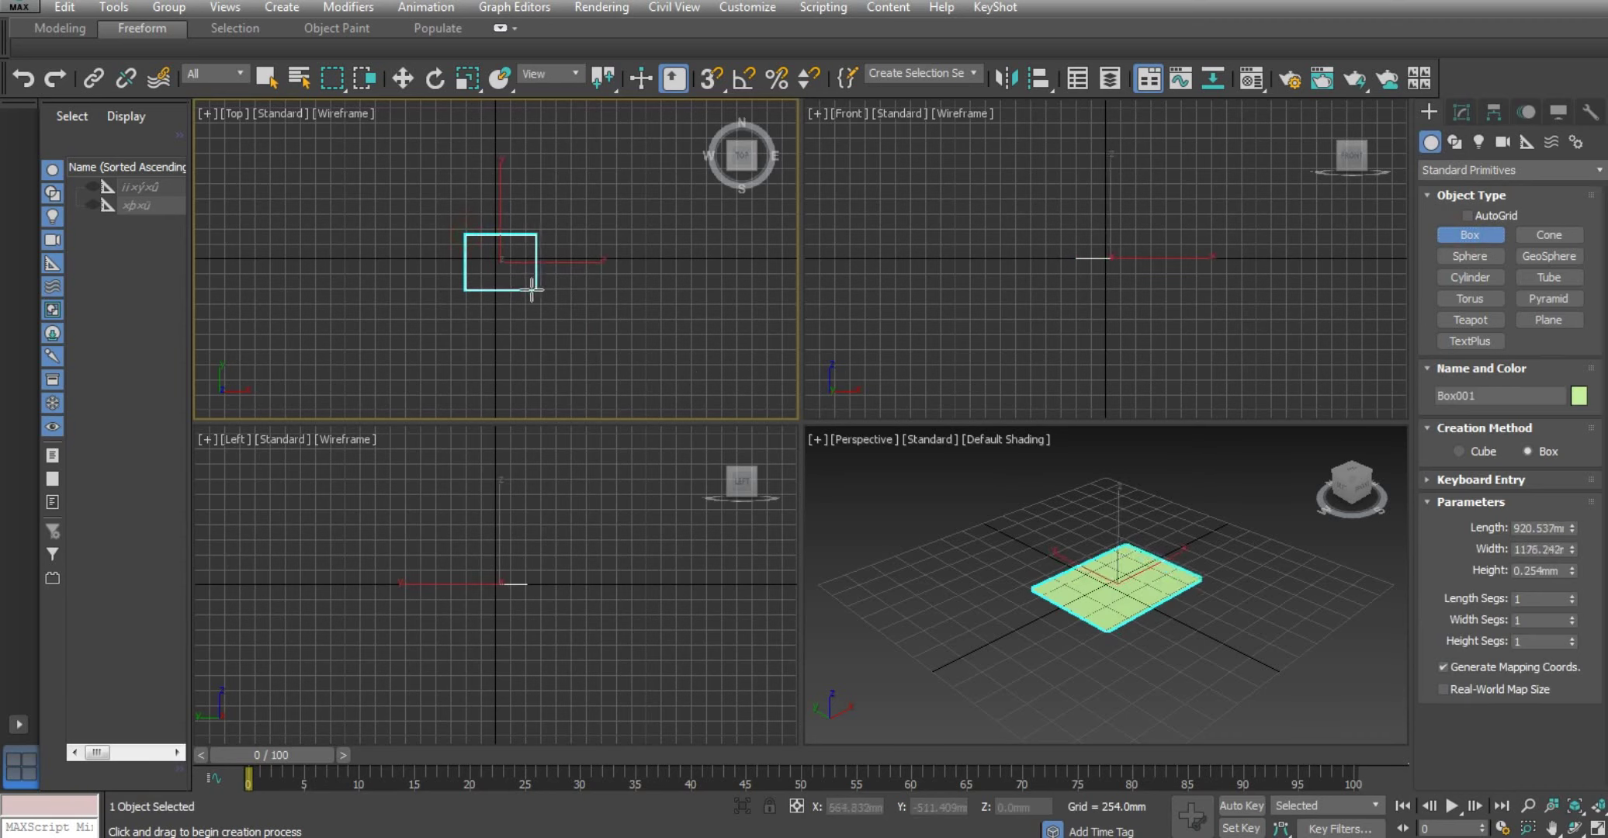
left_click(528, 251)
right_click(527, 251)
right_click(951, 588)
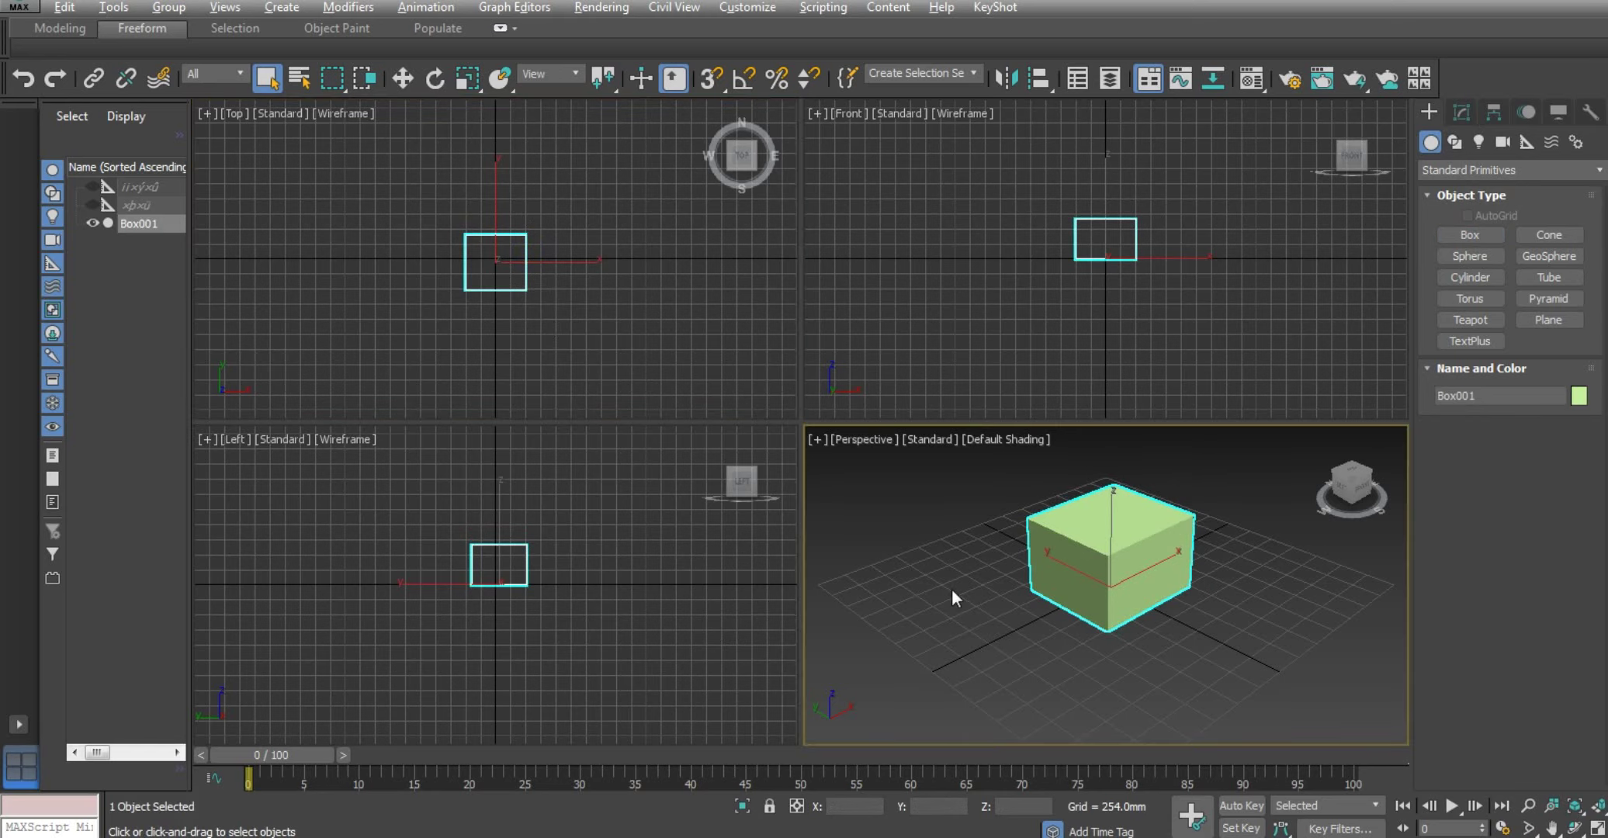
key("alt+w")
Step: Make Box001 grey and reset its Y position to 0
key("w")
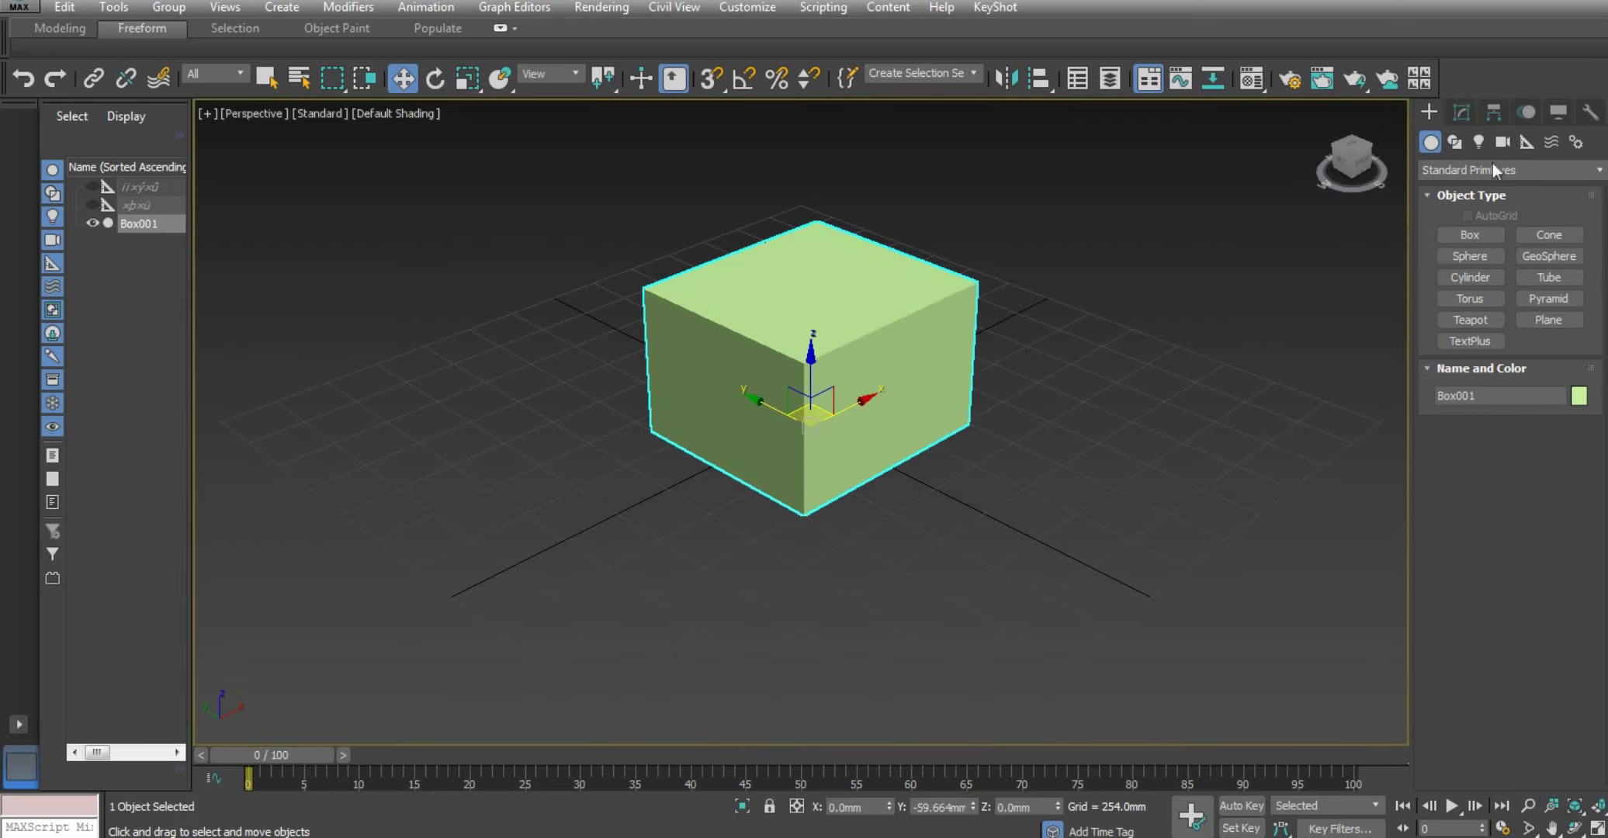
left_click(1464, 113)
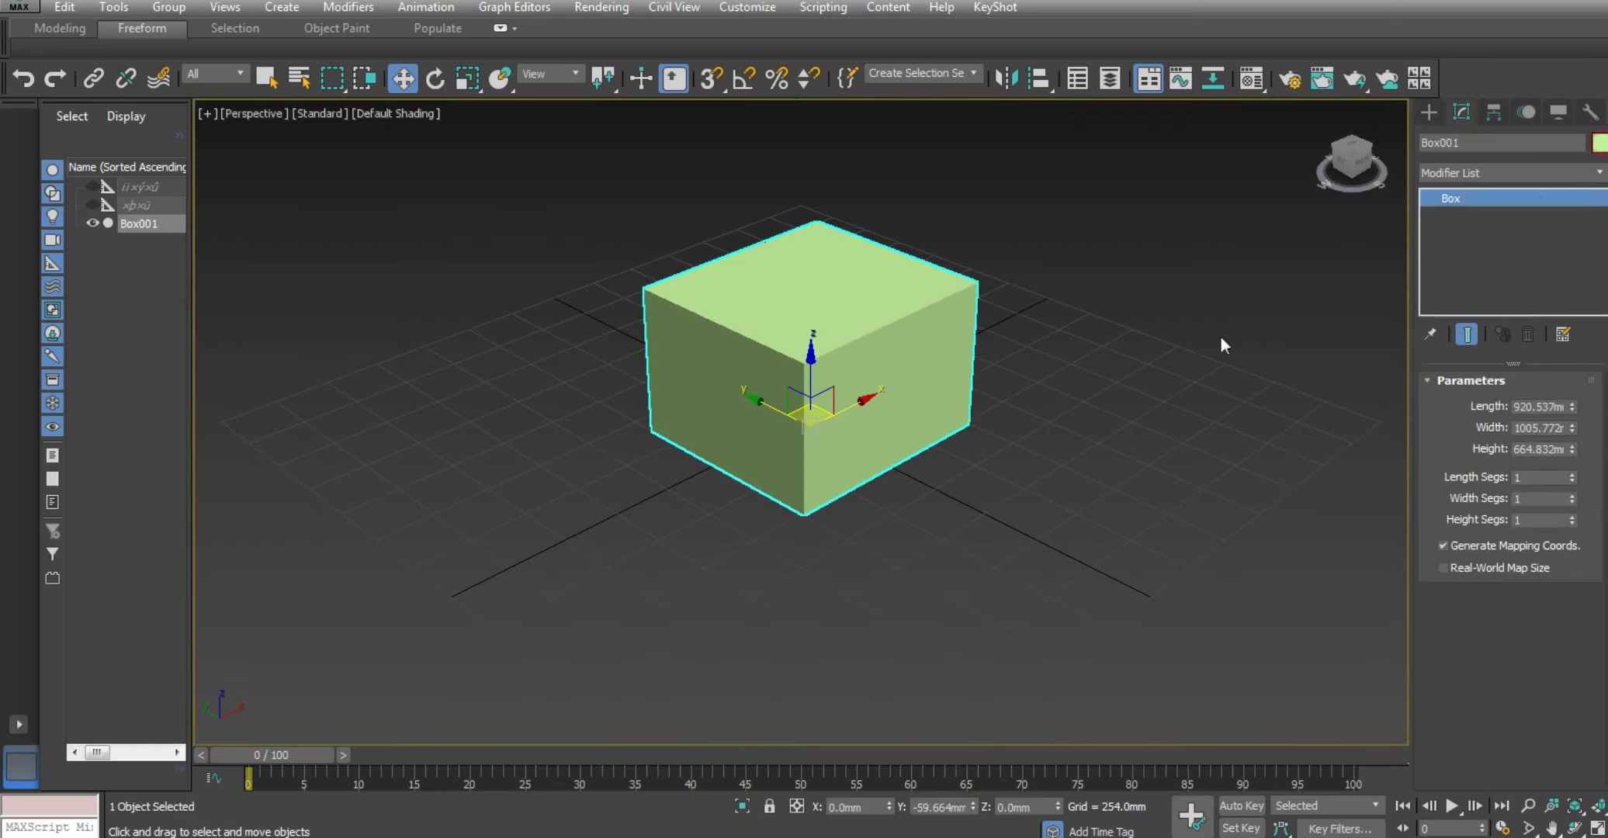
left_click(883, 341)
left_click(1168, 537)
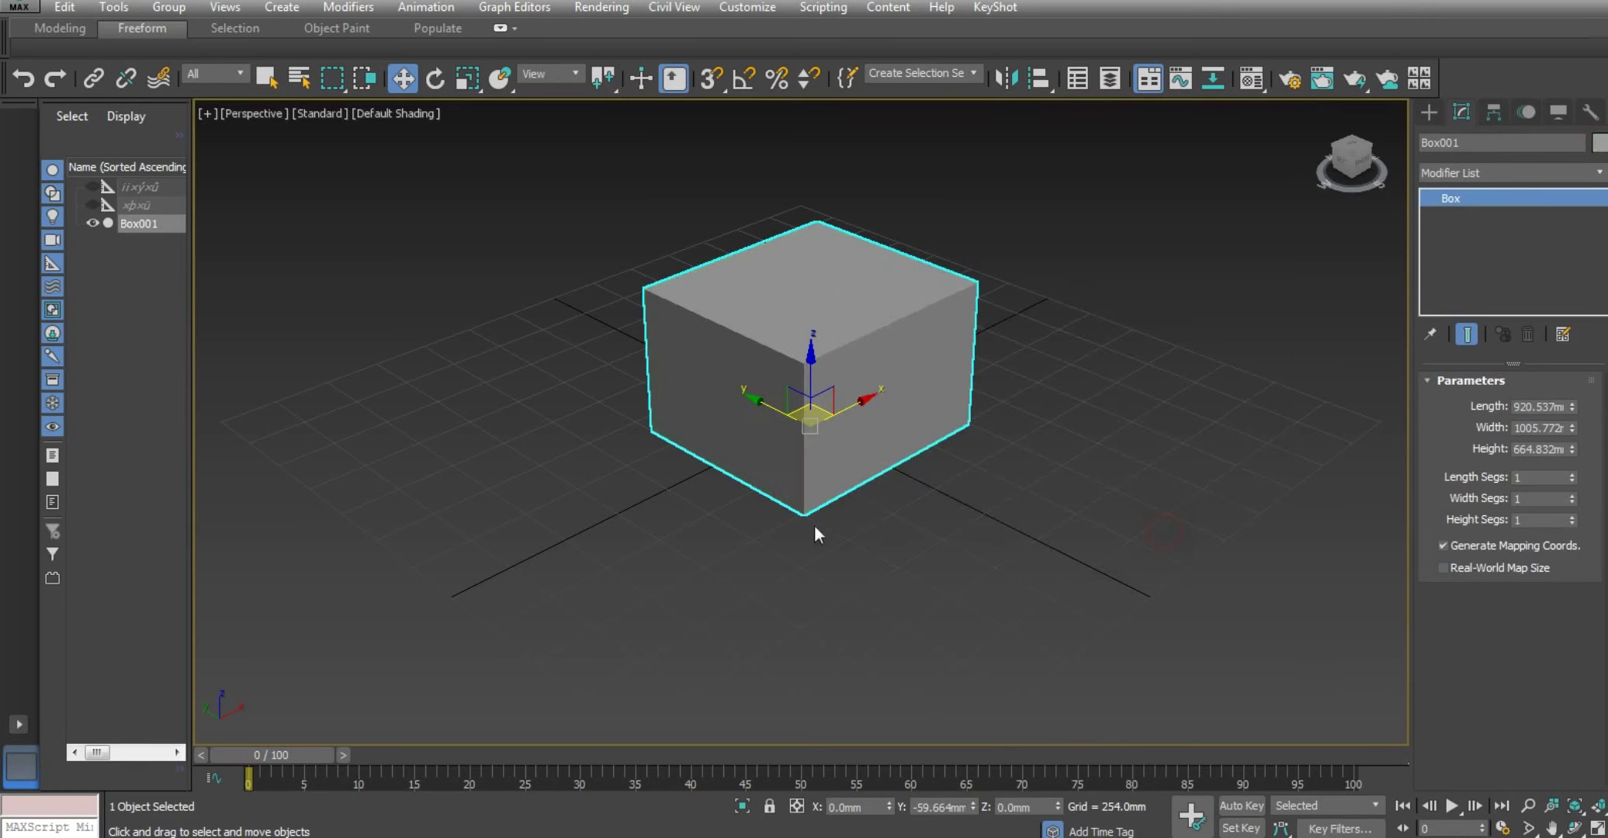
right_click(972, 809)
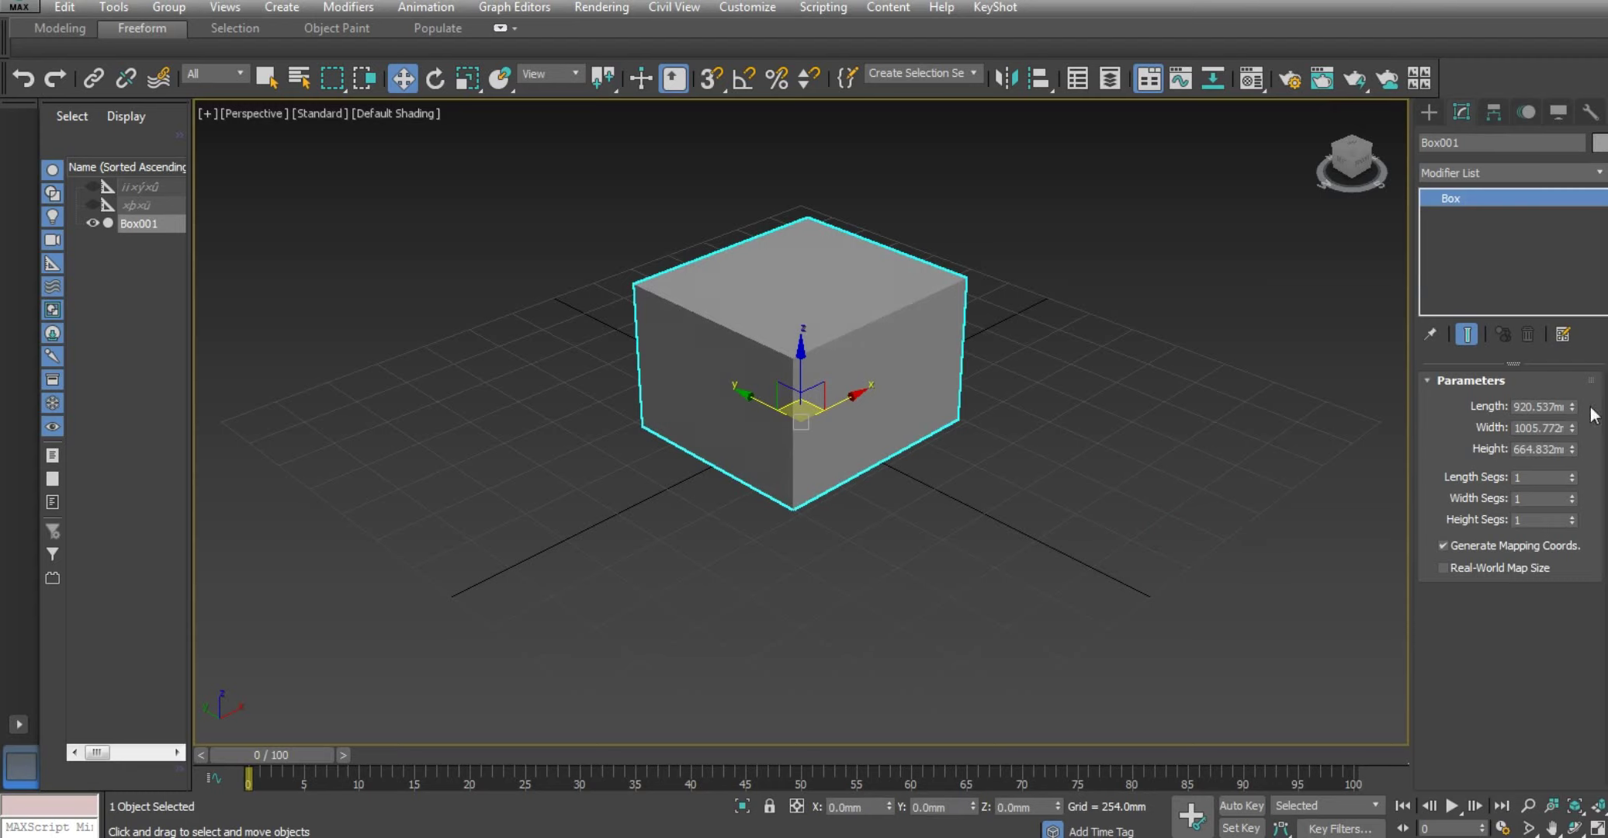
Step: Resize the box to length 635.17 mm and height 545.162 mm, with Edged Faces shown
left_click_drag(1573, 407, 1573, 473)
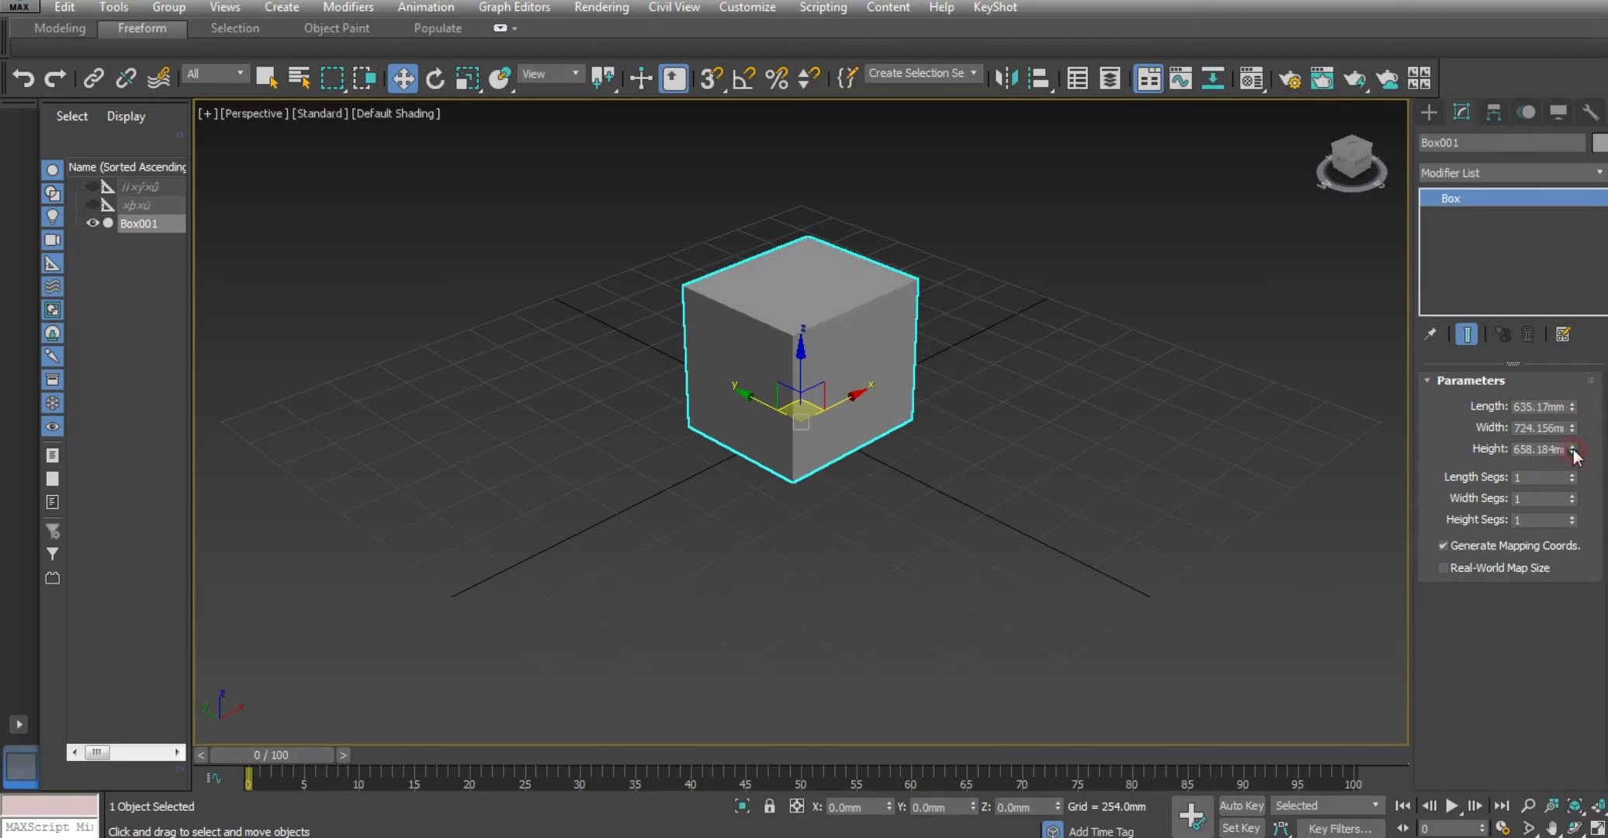
middle_click_drag(1009, 558, 1004, 561)
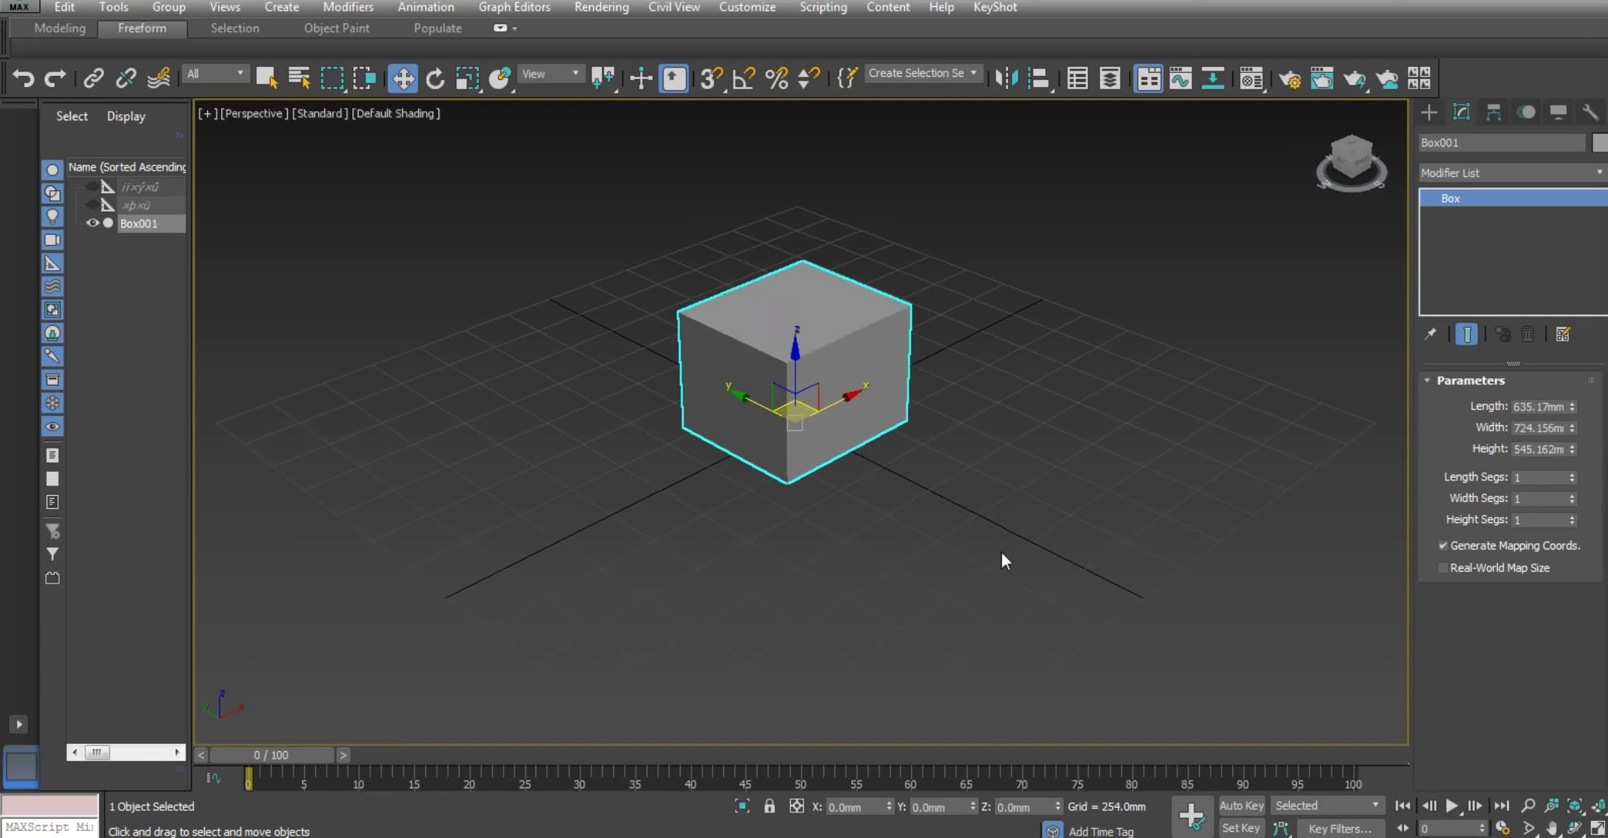
key("F4")
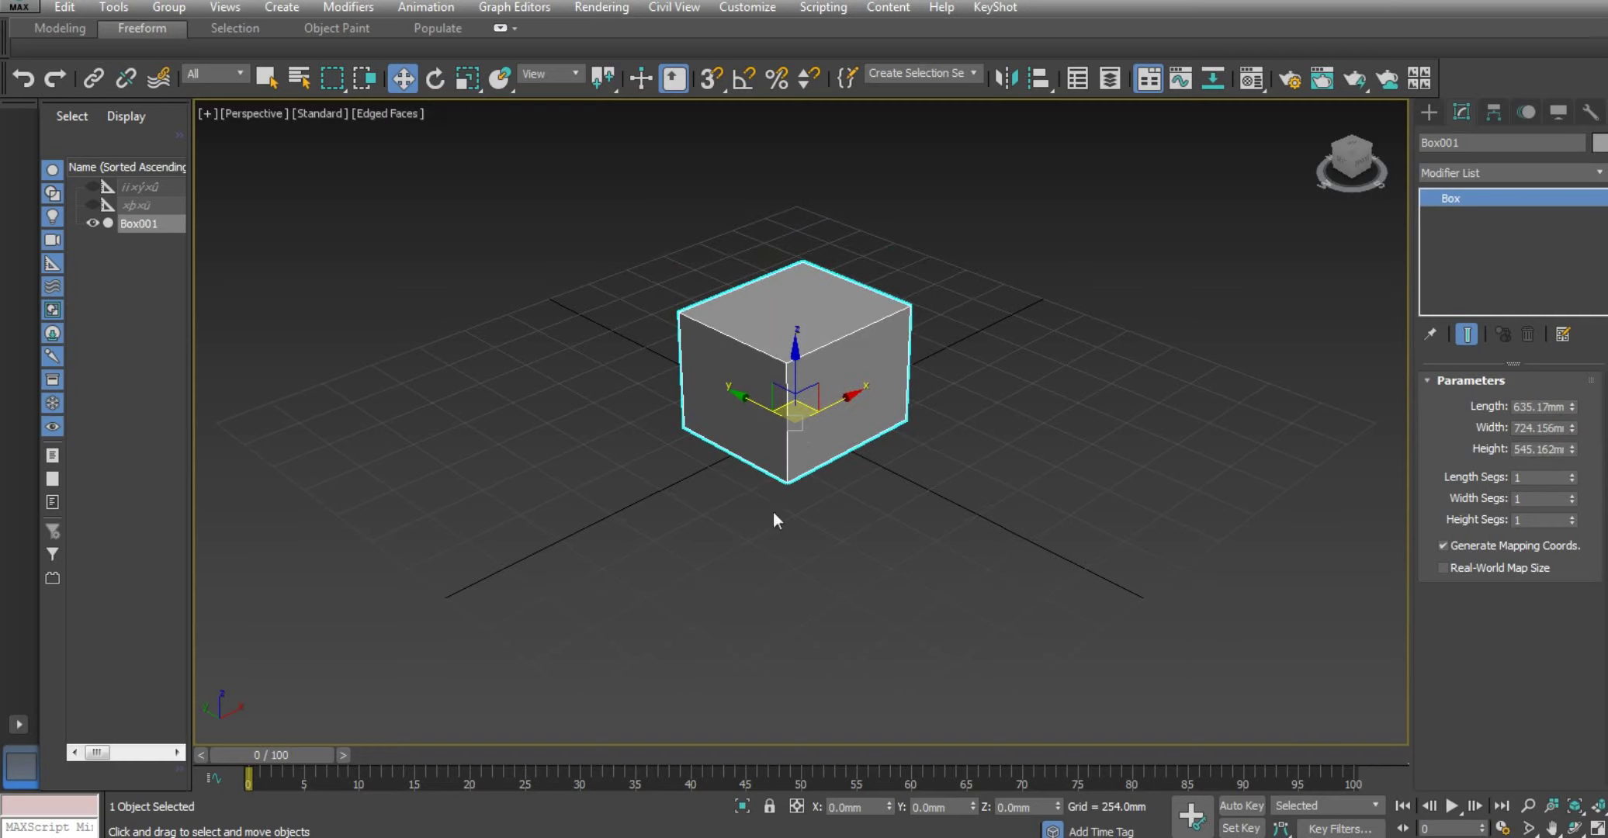
key("z")
scroll(951, 497, "down", 2)
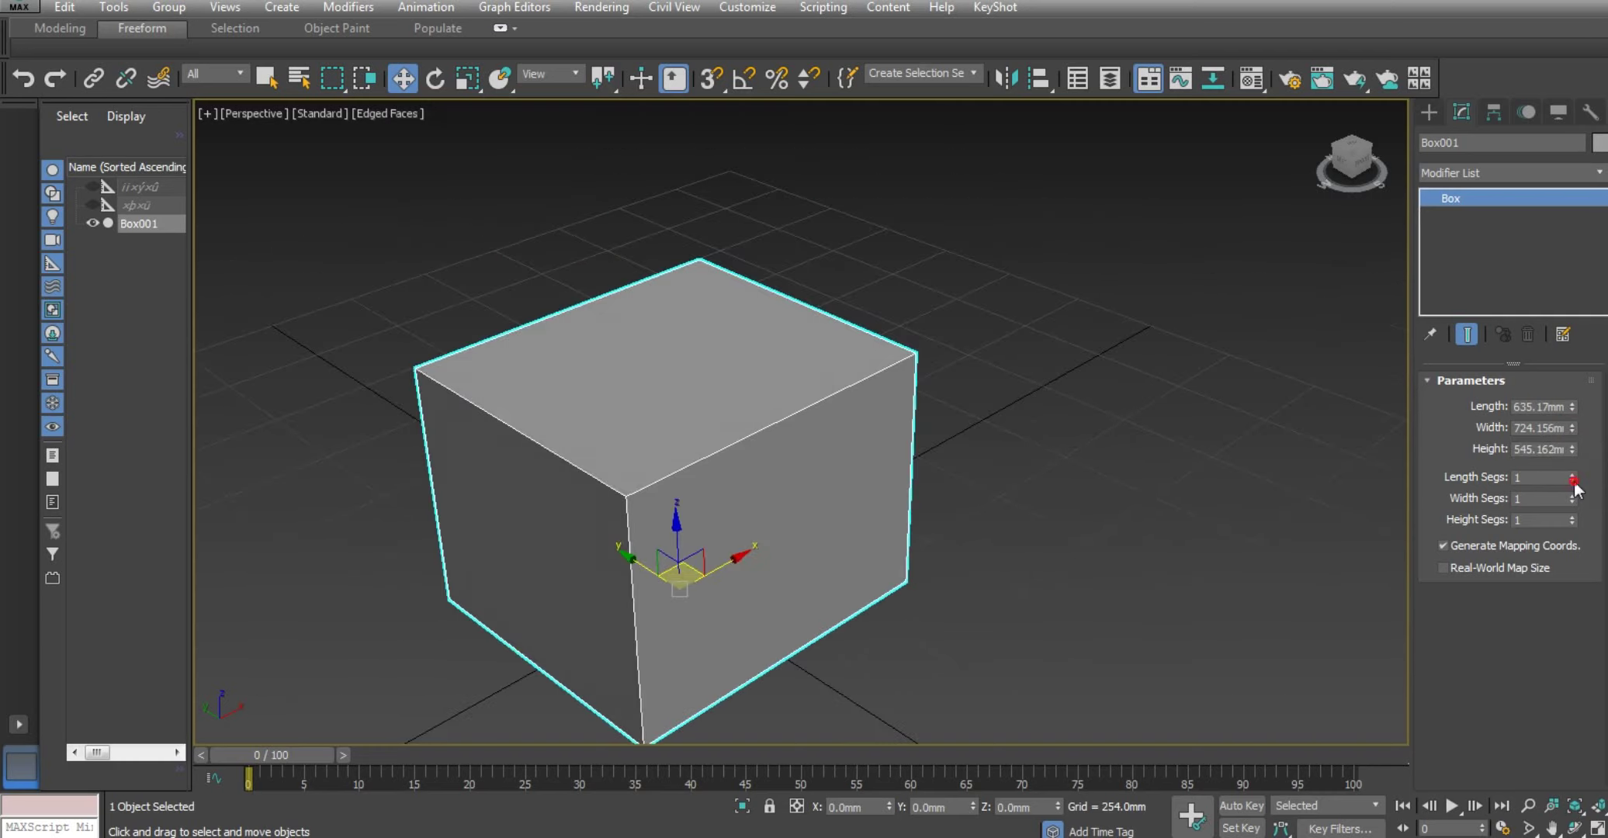
Step: Try extra length and height segments, leaving height at one segment
mouse_move(1571, 477)
left_mouse_down()
mouse_move(1565, 458)
mouse_move(1583, 547)
left_mouse_up()
middle_click_drag(863, 583, 941, 527)
scroll(940, 528, "down", 3)
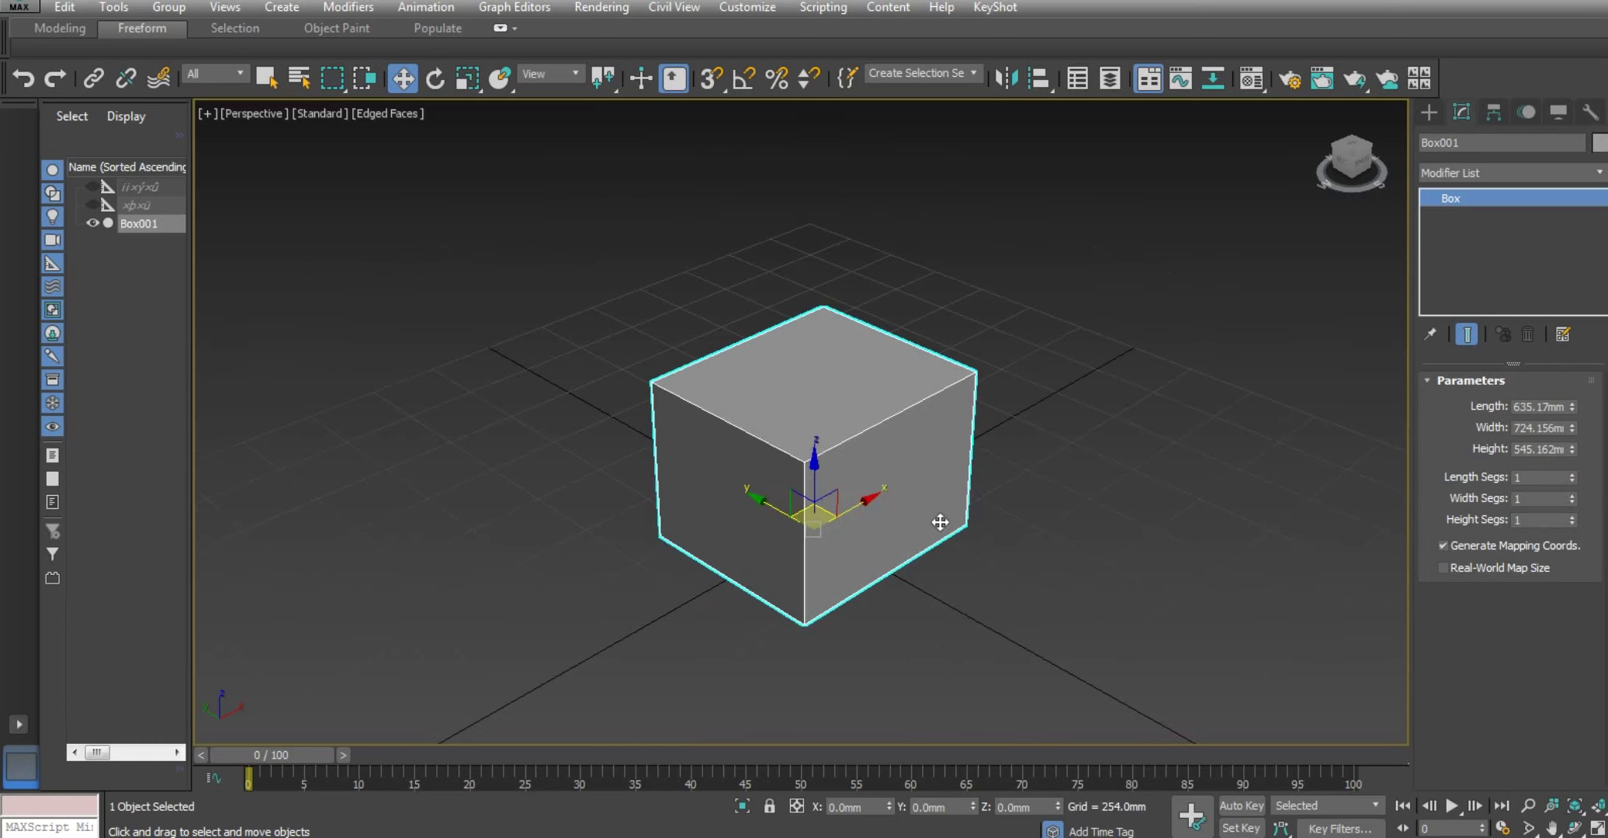
Step: Add an Edit Poly modifier to Box001 and enter Vertex sub-object level
left_click(1550, 173)
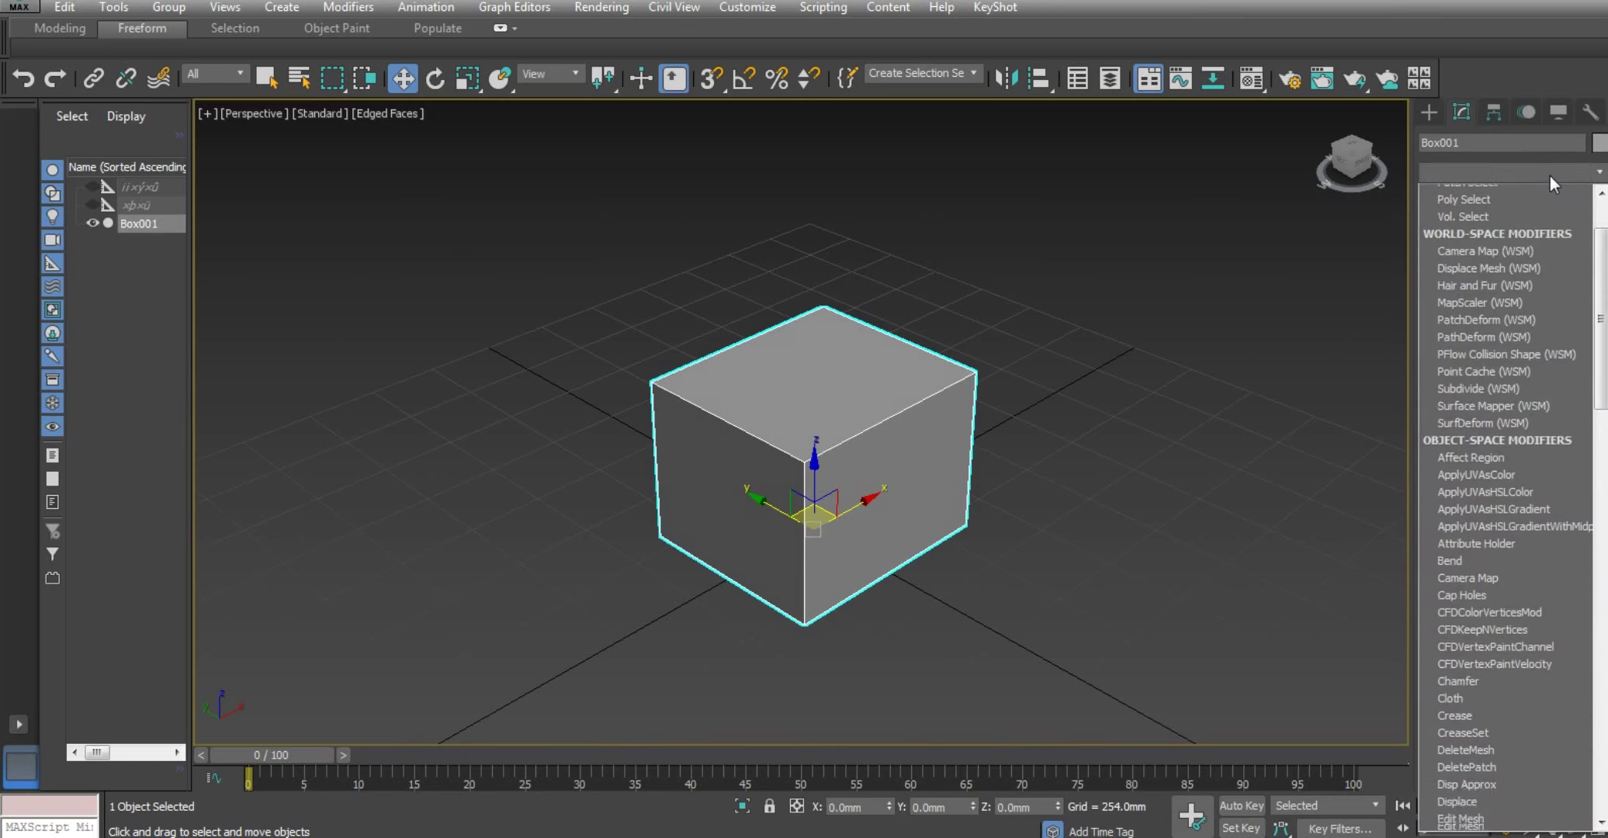
key("e")
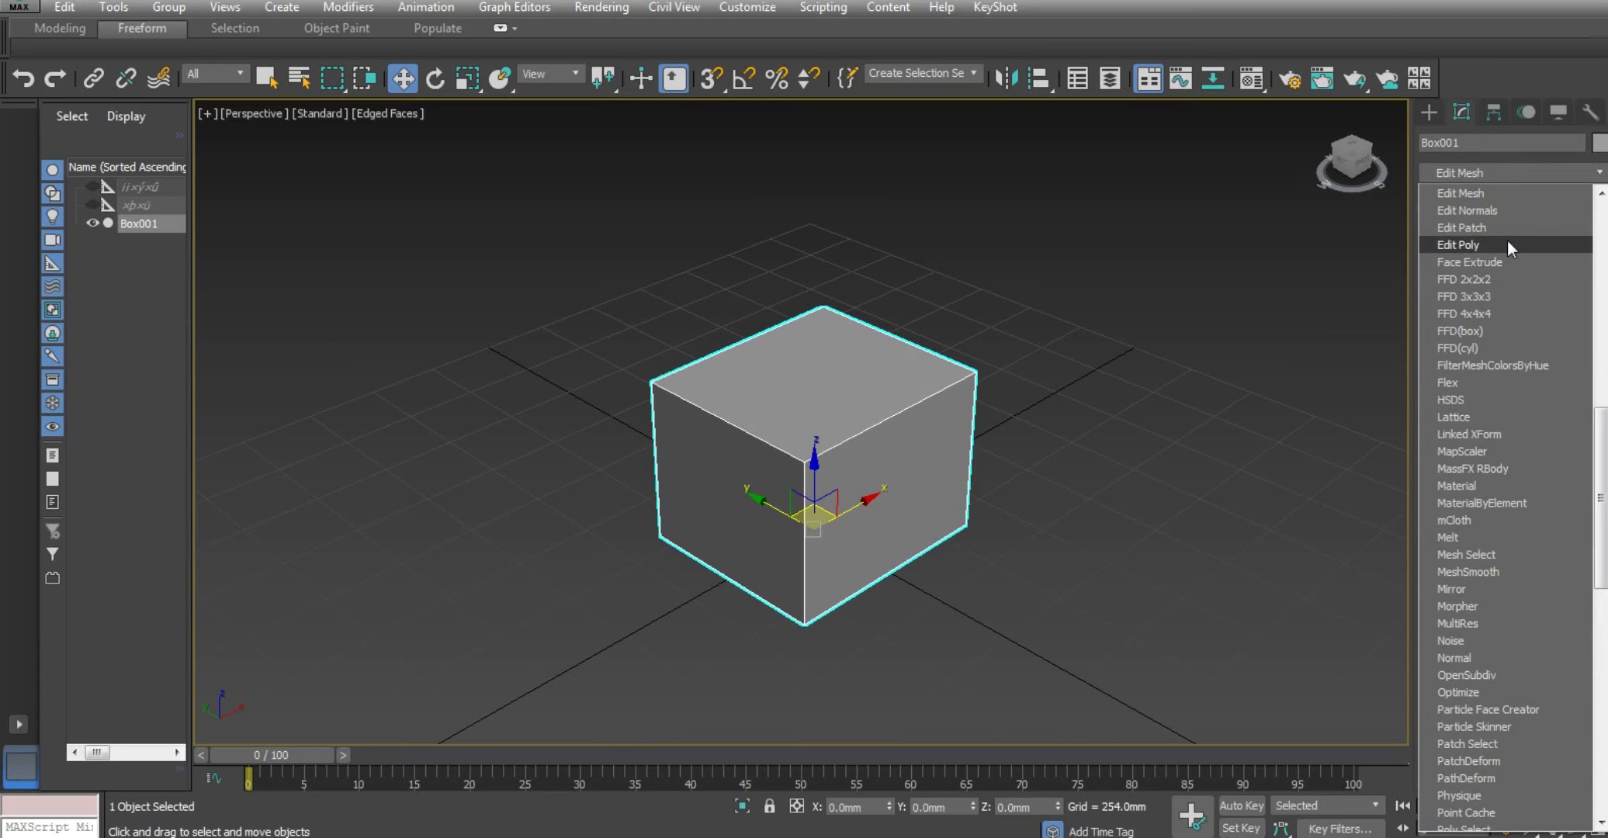
left_click(1507, 240)
mouse_move(1014, 474)
middle_mouse_down()
mouse_move(927, 364)
mouse_move(983, 400)
middle_mouse_up()
left_click(1449, 198)
left_click(1500, 215)
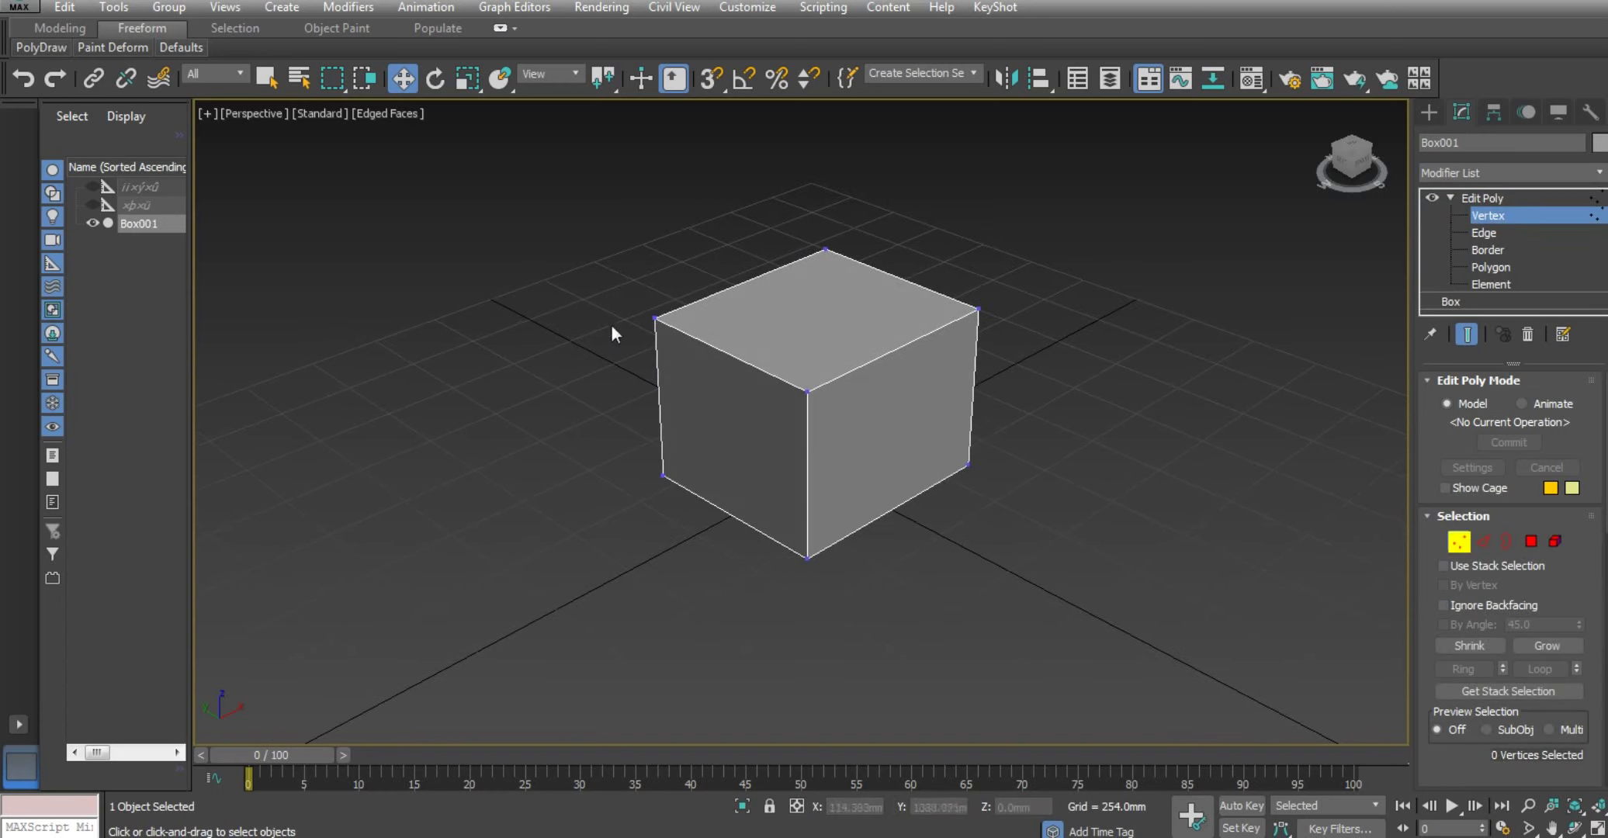
Step: Delete the box's top polygon at Polygon level
left_click_drag(637, 282, 701, 347)
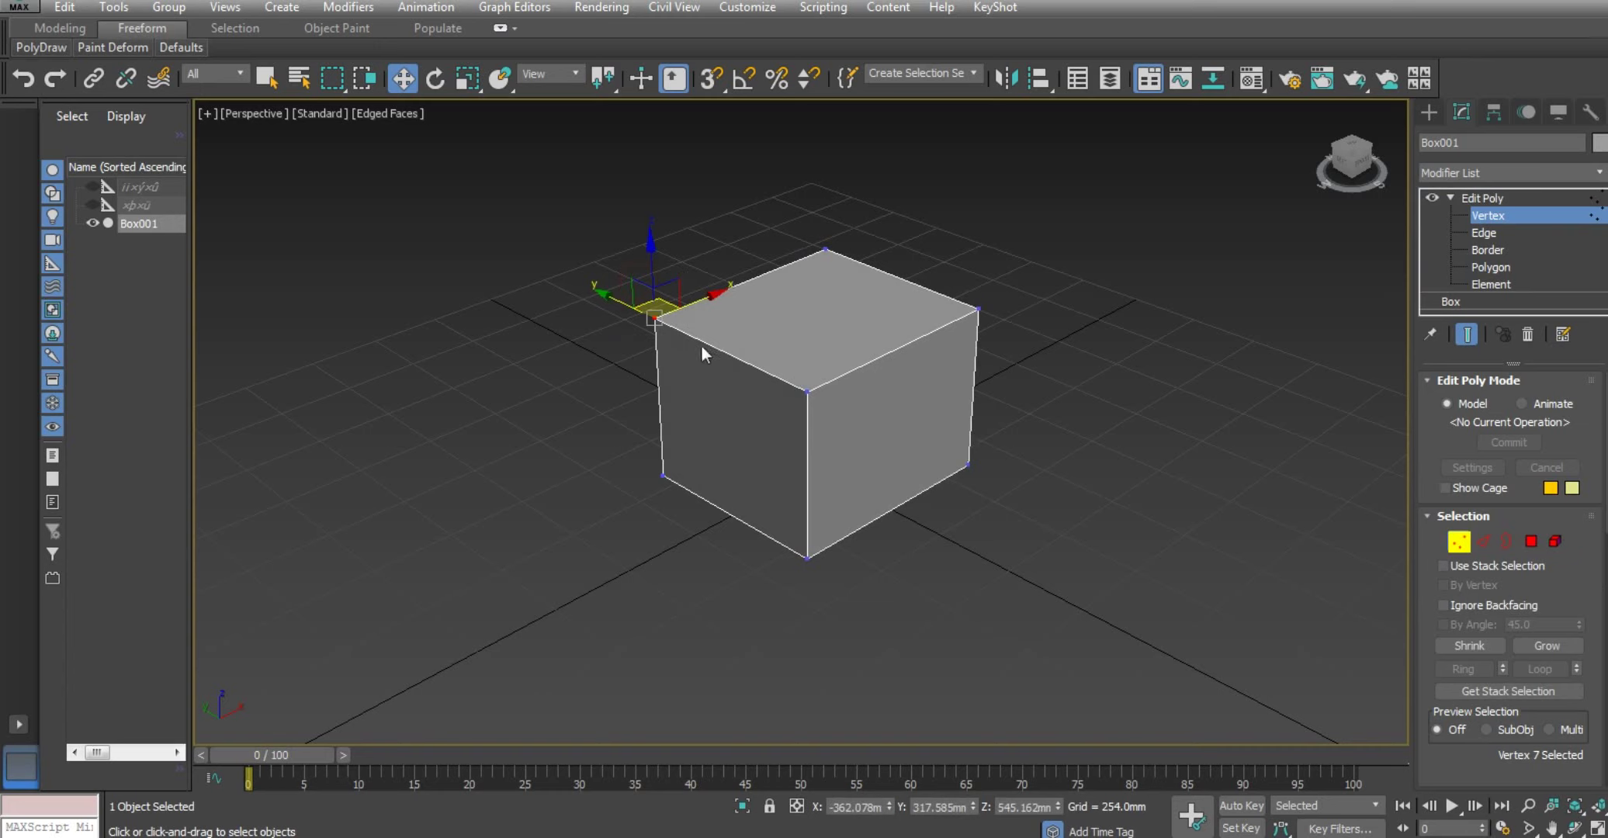
left_click(1486, 232)
left_click(905, 363)
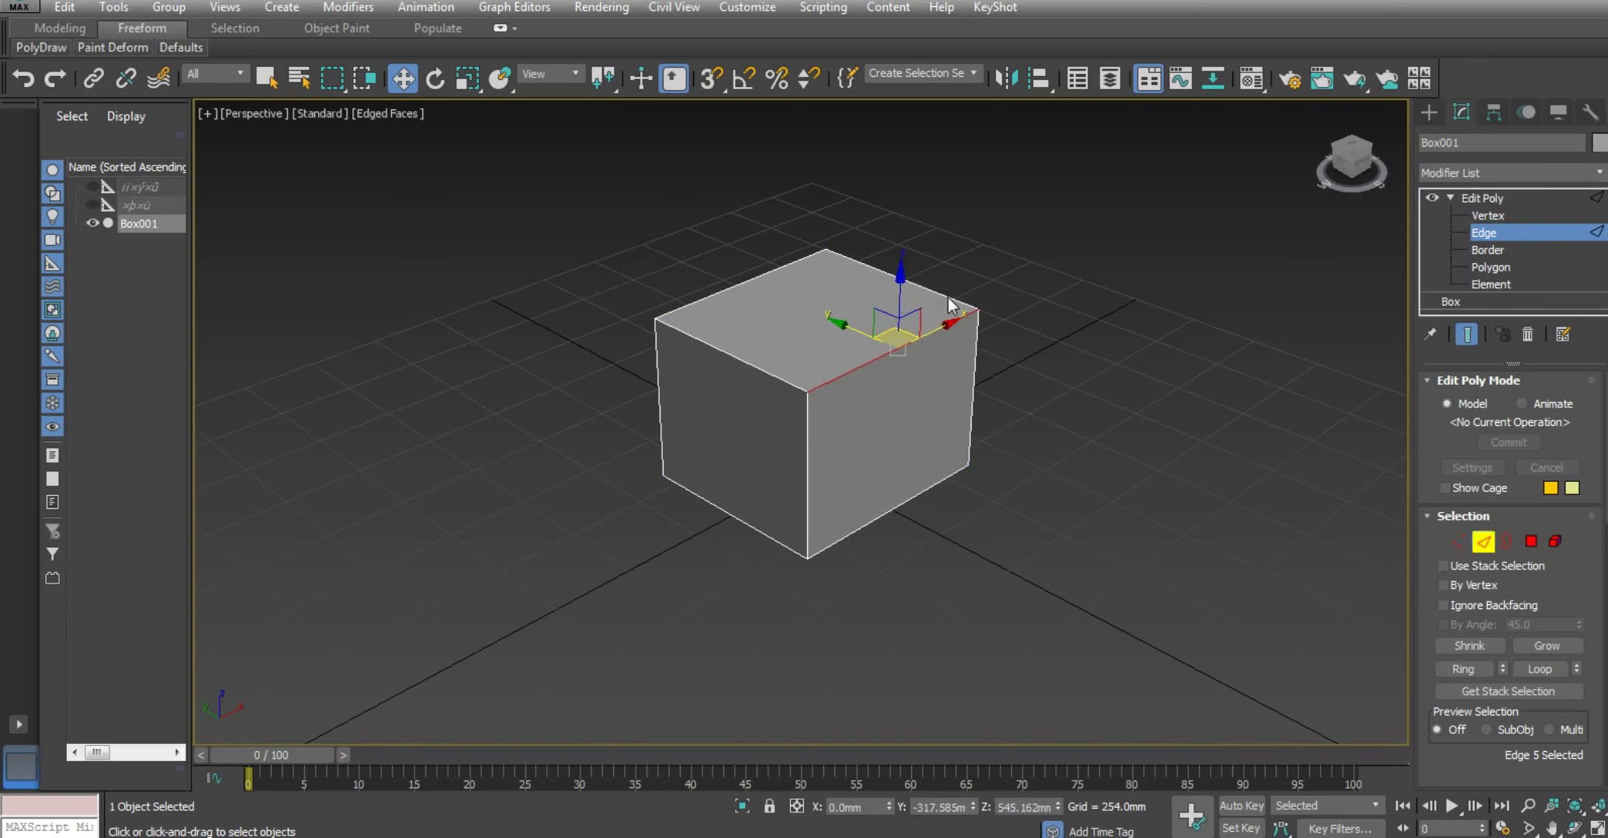
left_click(848, 390)
scroll(835, 415, "up", 3)
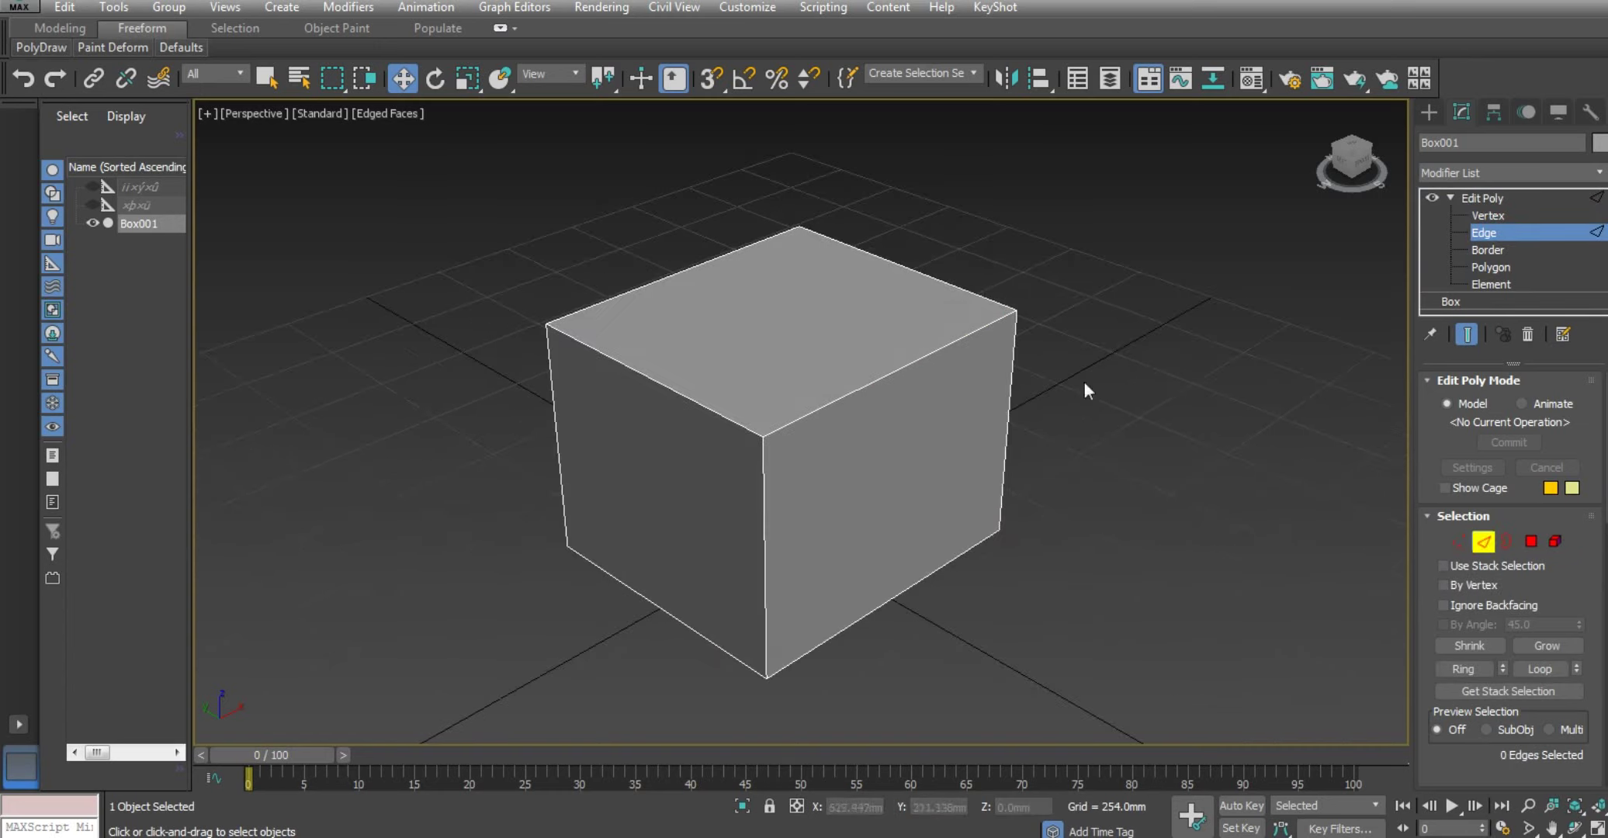
left_click(1493, 249)
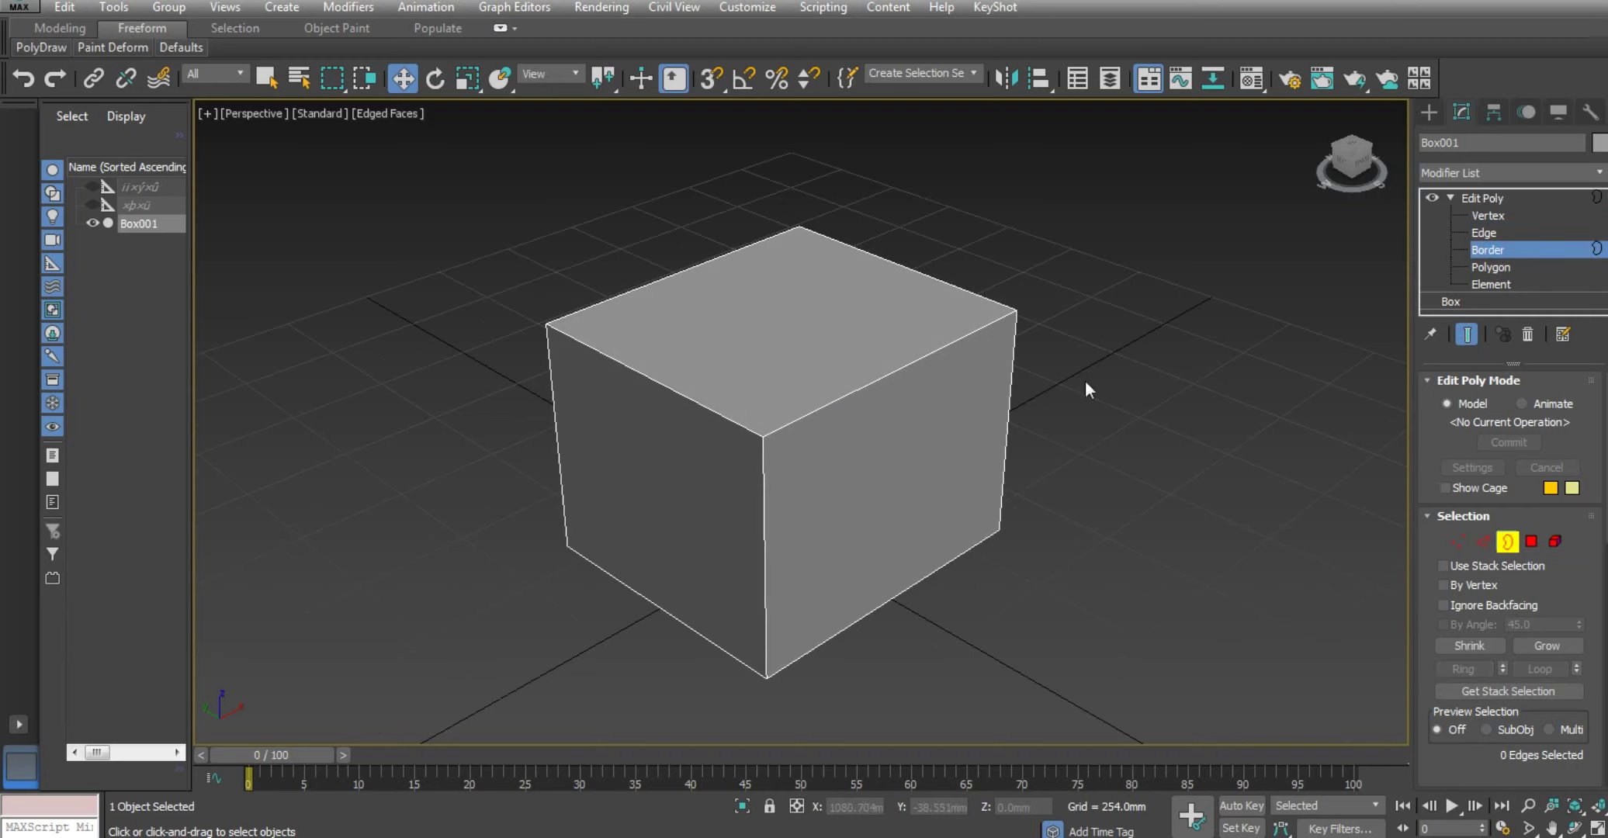
left_click(1481, 268)
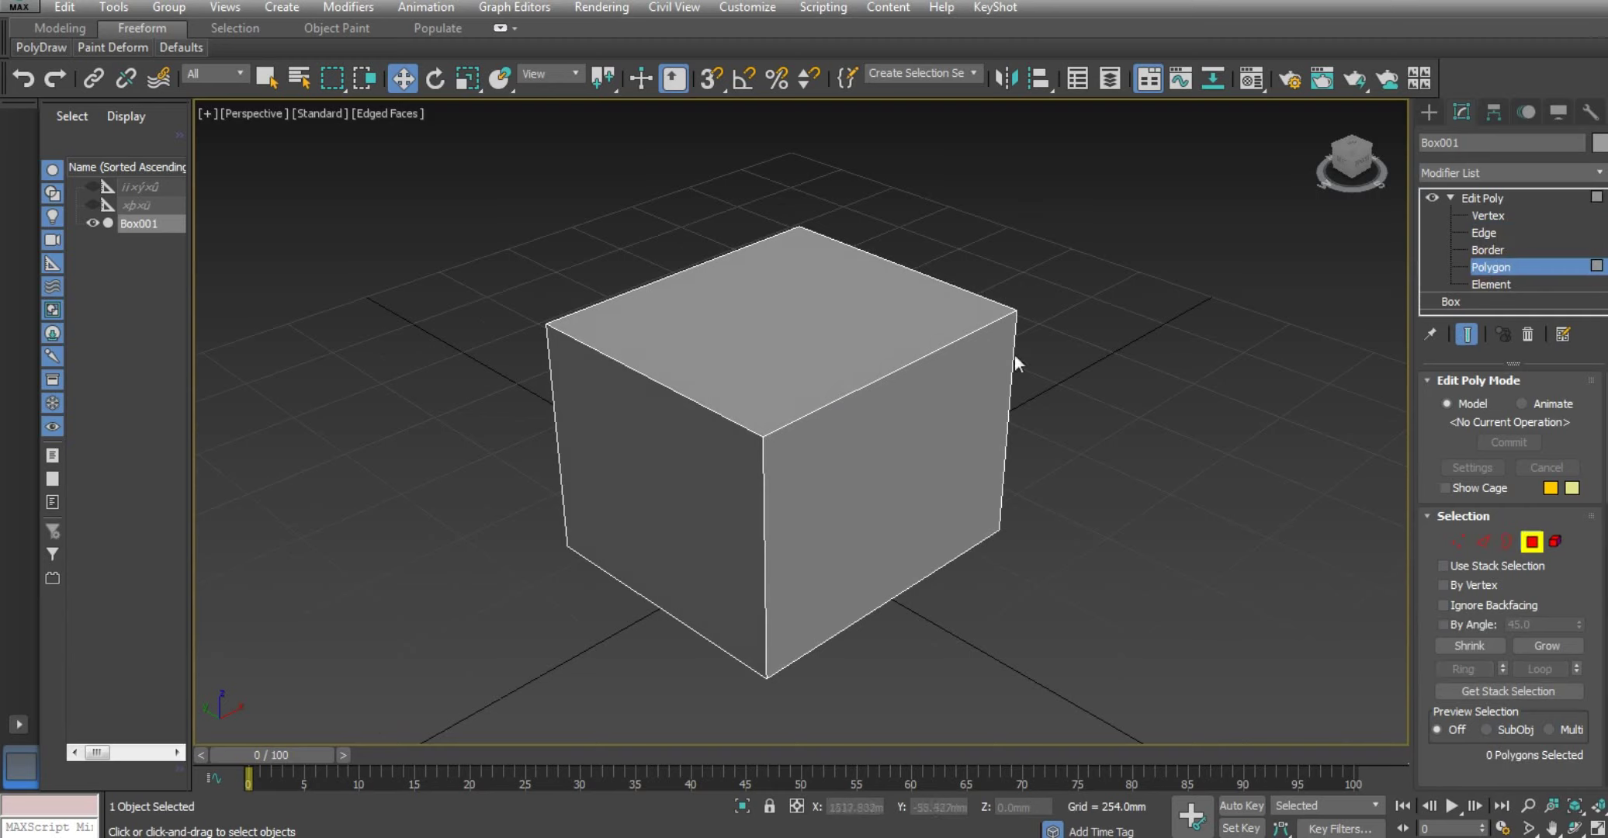
left_click(810, 329)
key("Delete")
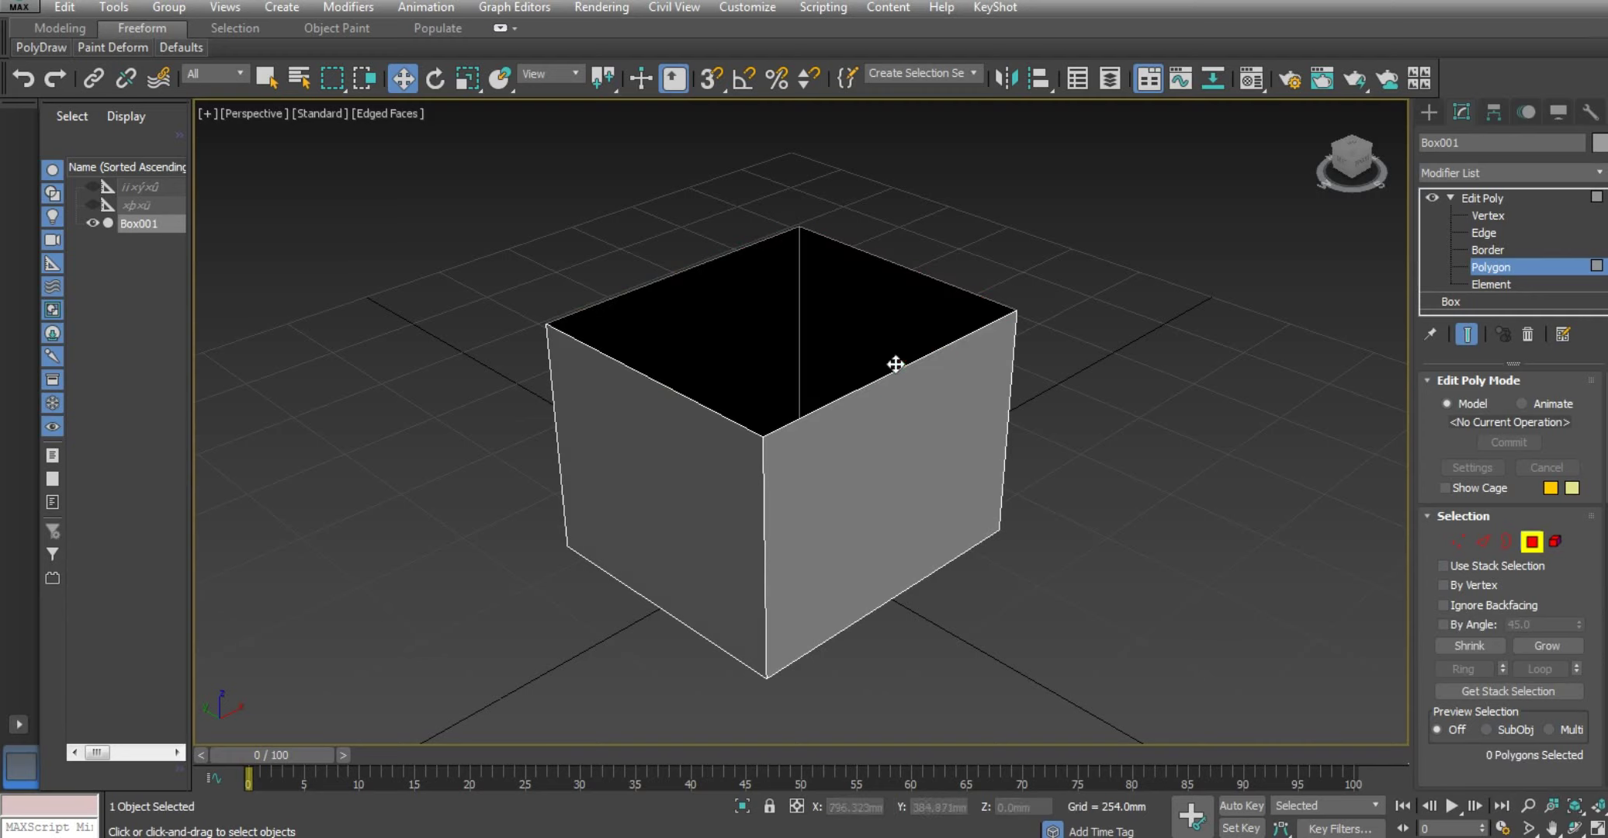
Step: Cap the open top border to close the box again
middle_click_drag(870, 267, 865, 263)
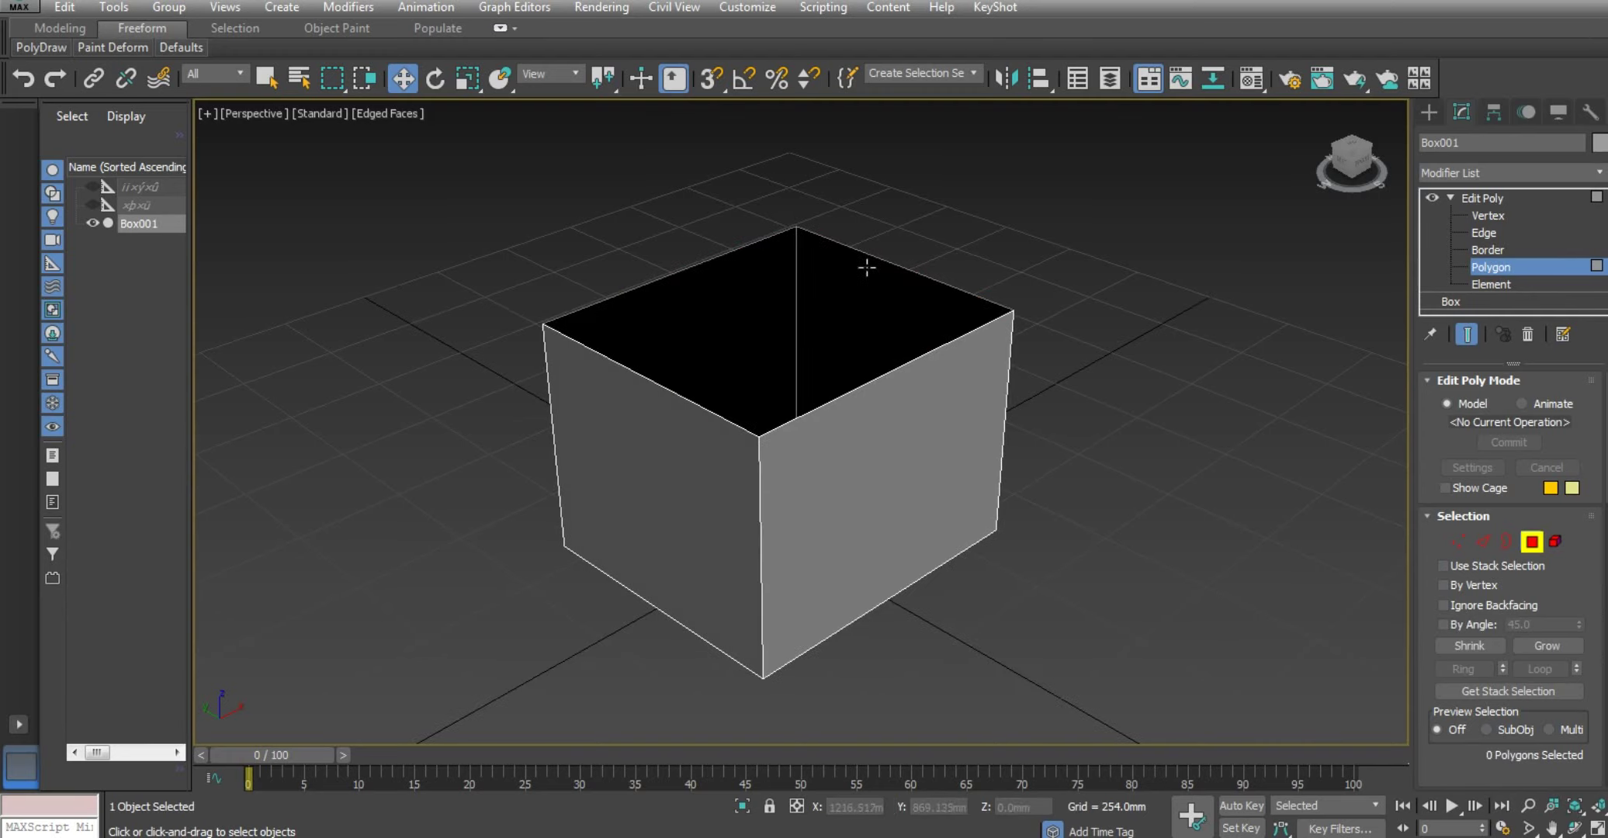
left_click(1484, 250)
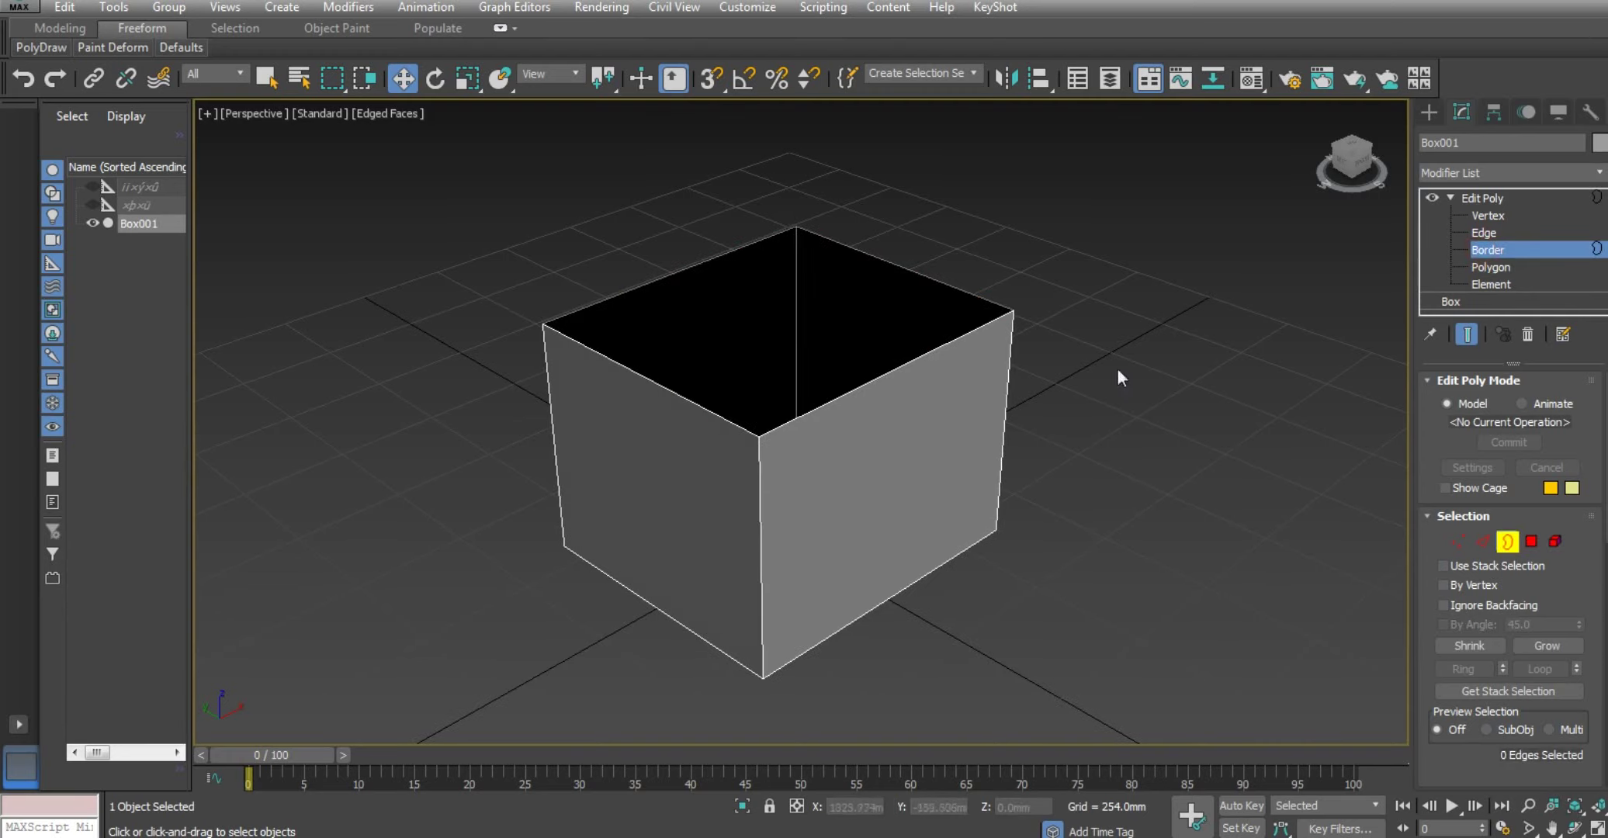
left_click(920, 278)
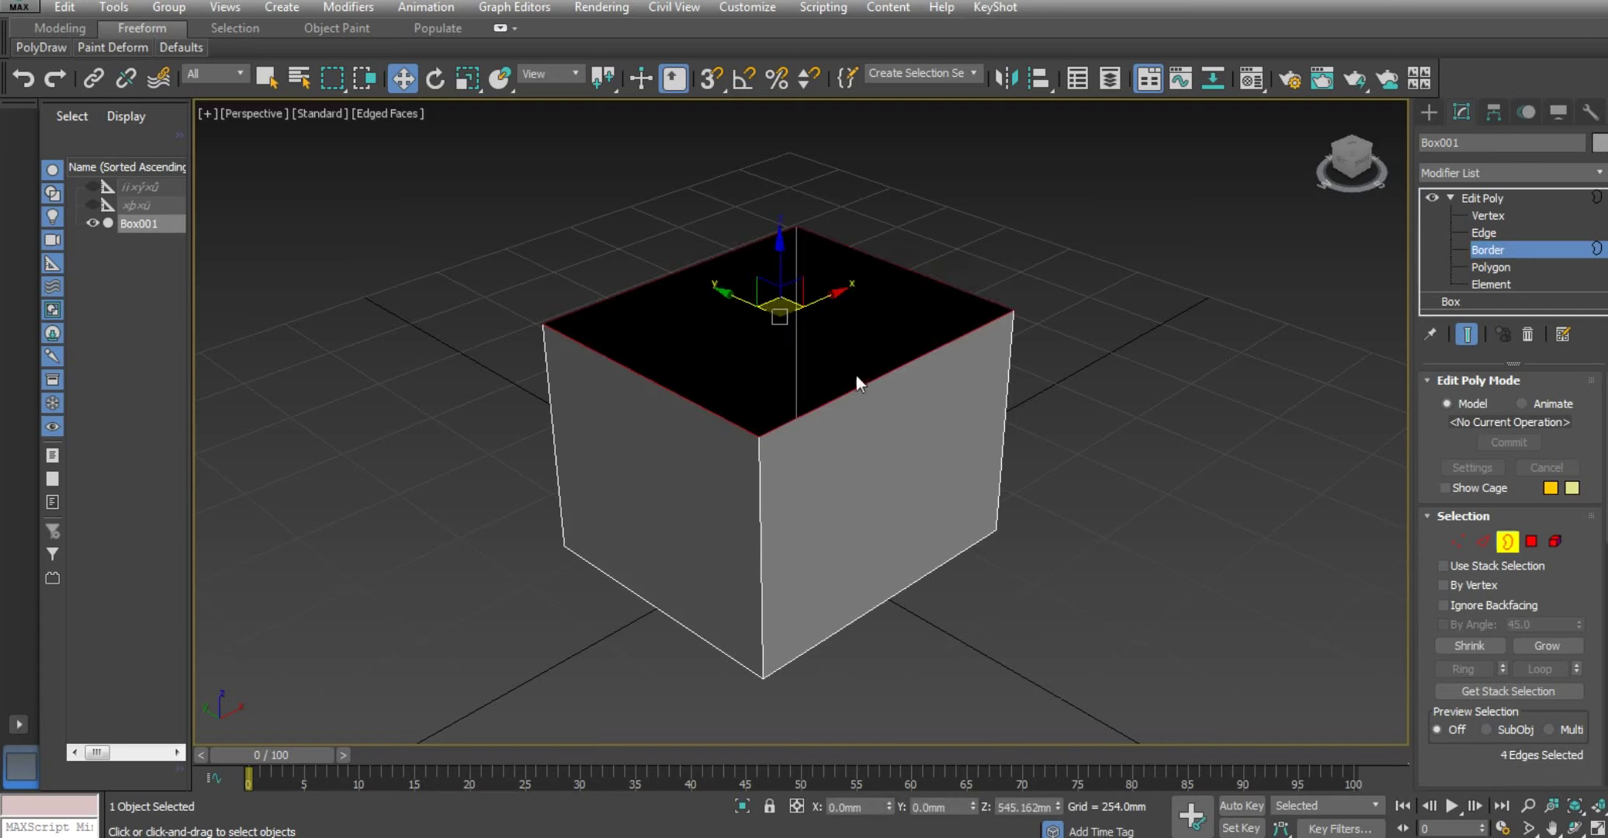
right_click(858, 337)
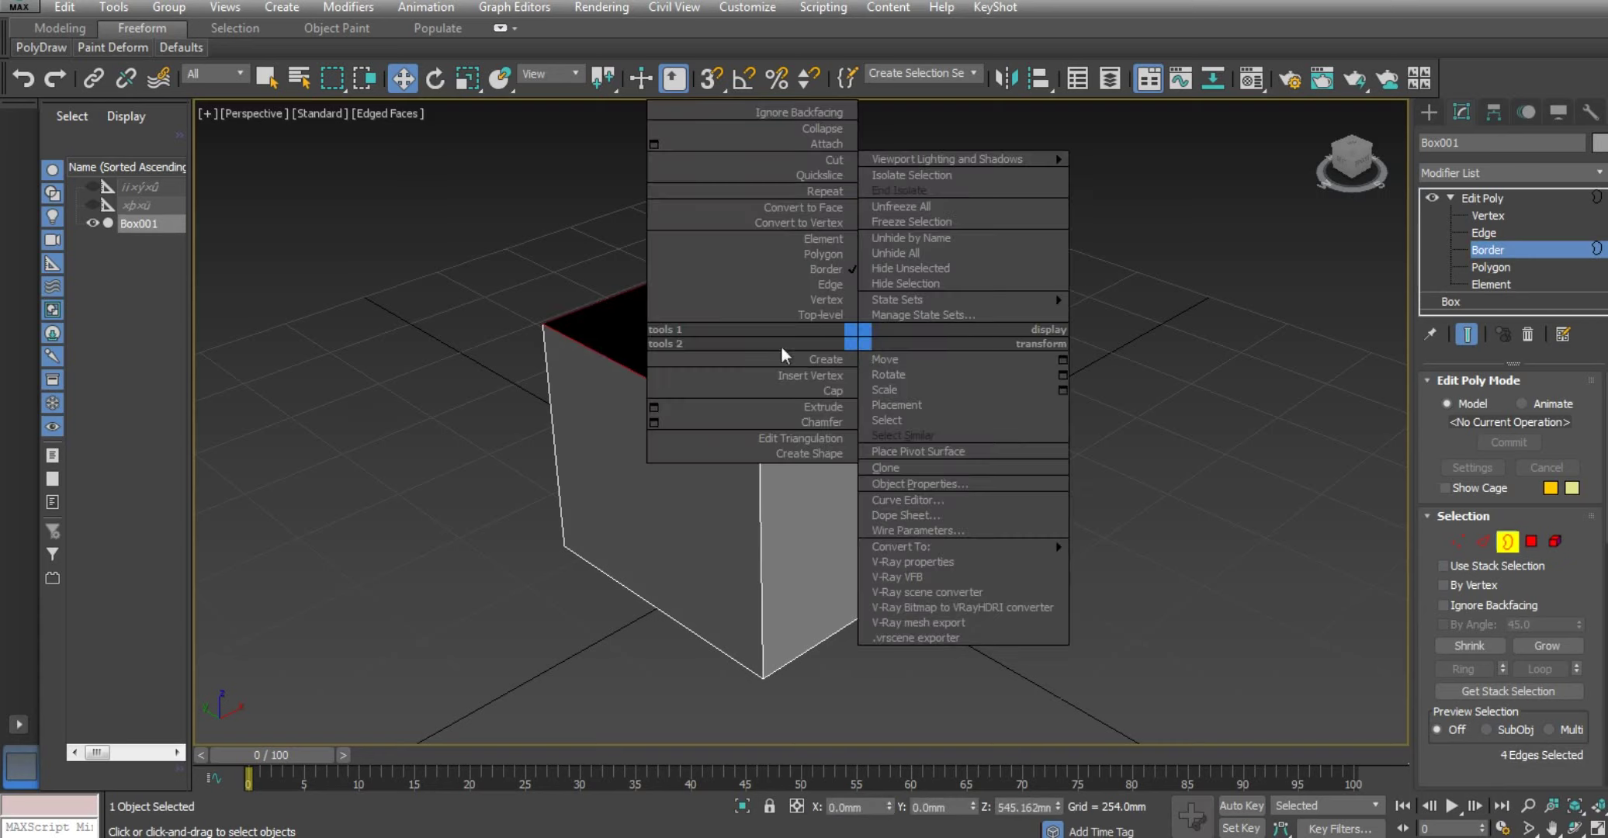
left_click(830, 390)
Step: Pick the box's faces at Polygon level, then select the whole box as one Element
left_click(1489, 267)
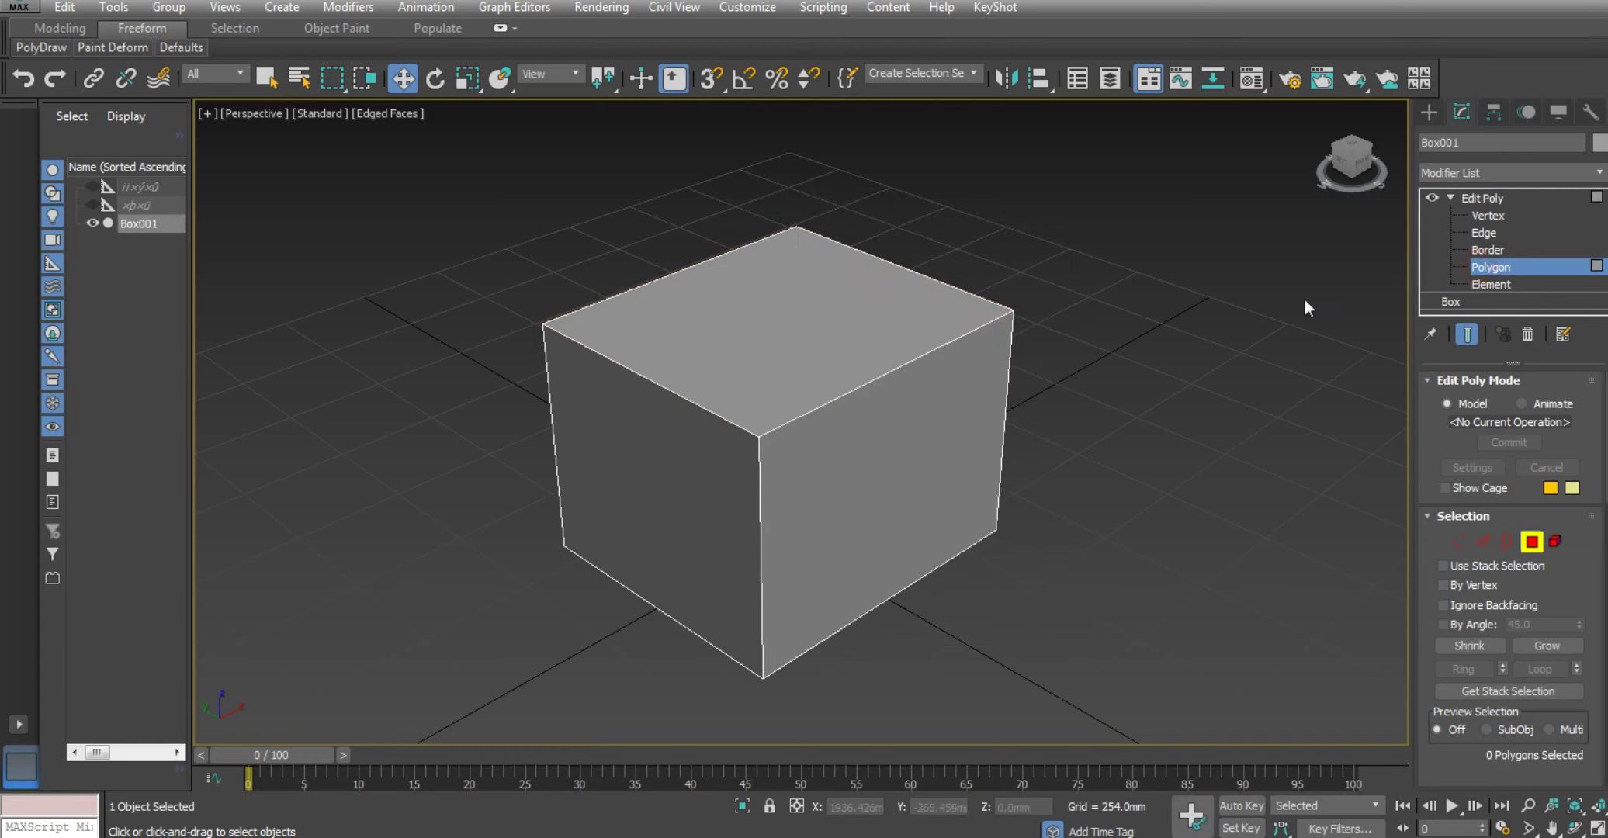
left_click(867, 433)
left_click(806, 396)
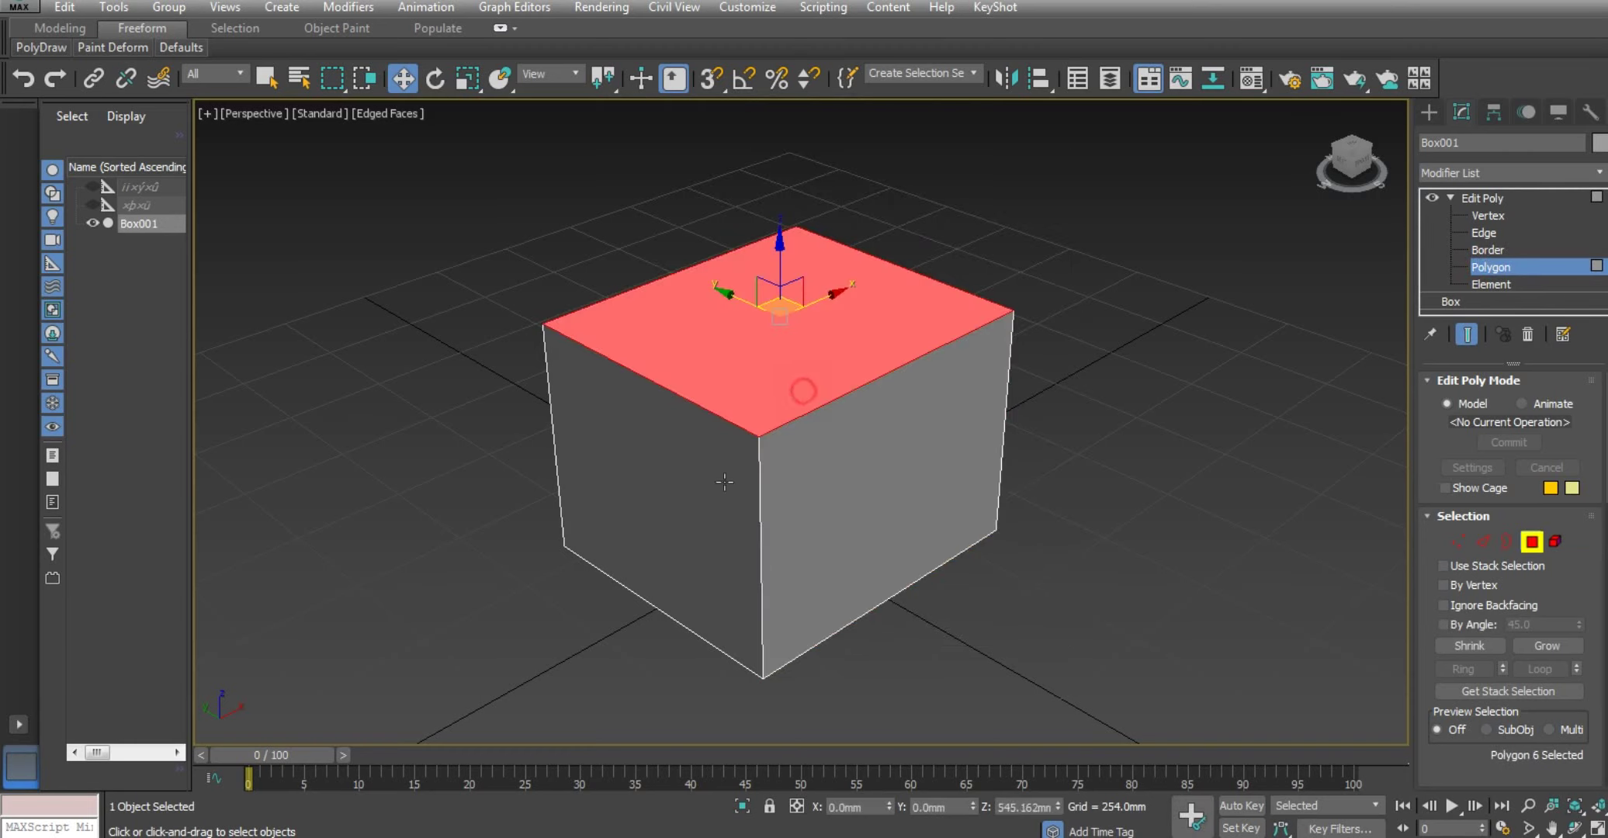
left_click(705, 522)
left_click(873, 470)
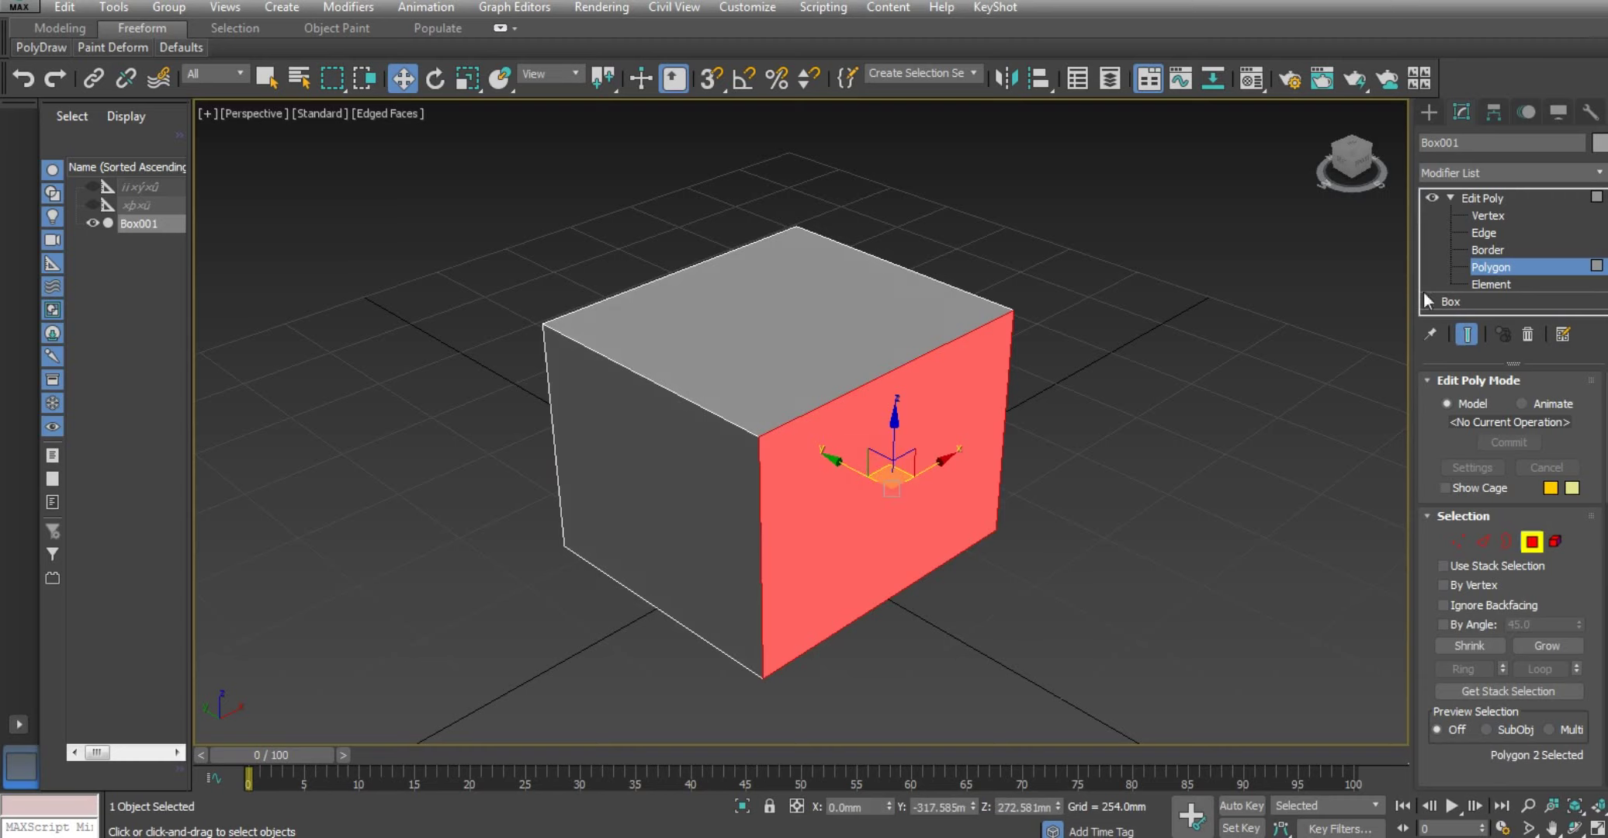
left_click(1493, 284)
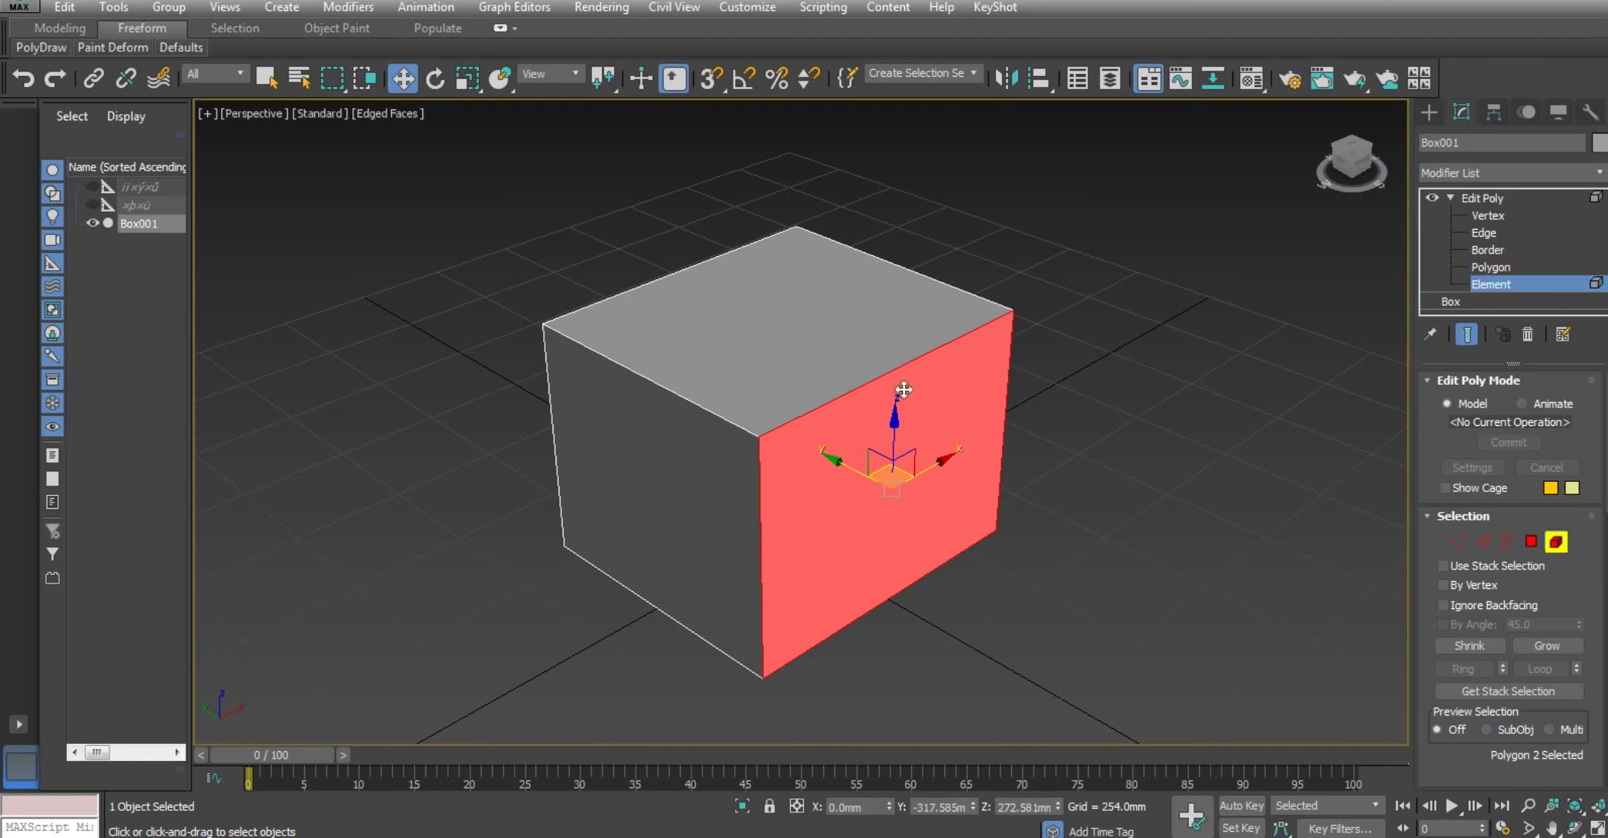
left_click(818, 369)
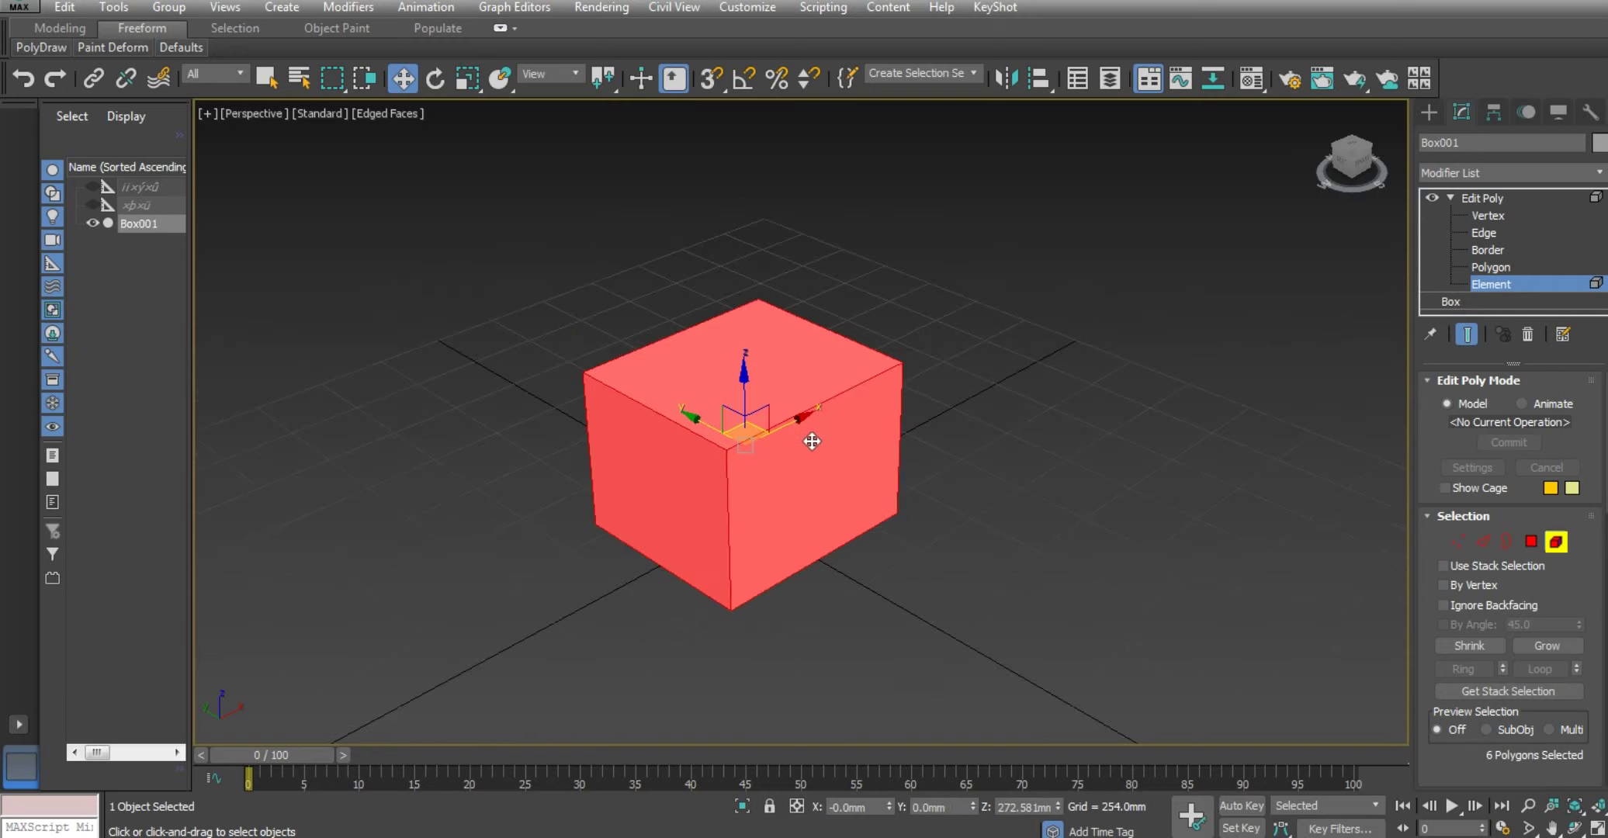
scroll(810, 444, "down", 3)
left_click(1488, 215)
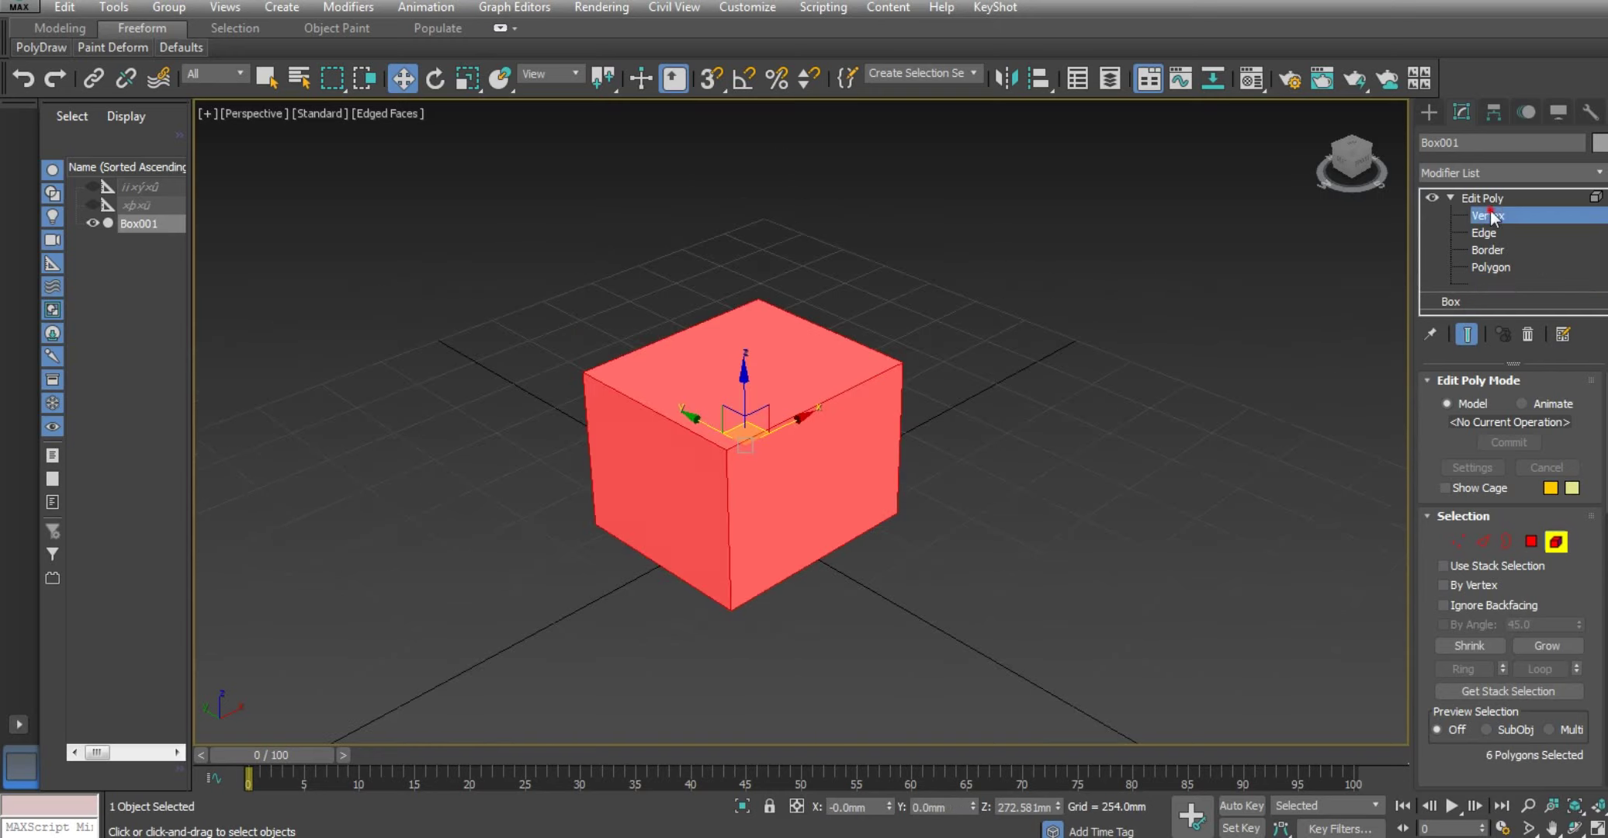
left_click_drag(503, 331, 613, 405)
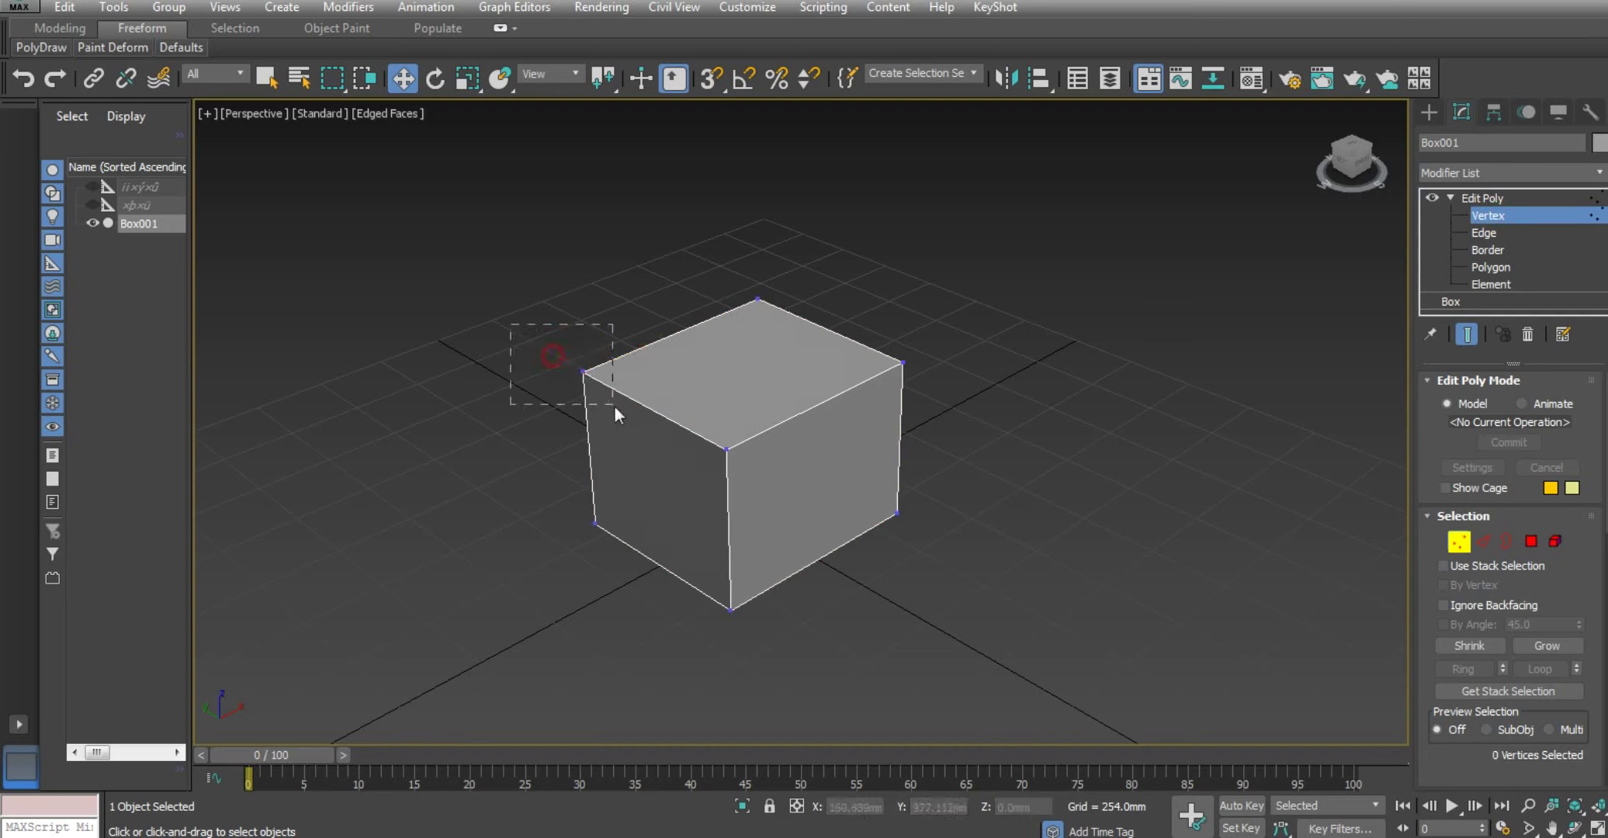
middle_click_drag(613, 404, 564, 395, "alt")
mouse_move(503, 370)
left_mouse_down()
mouse_move(557, 388)
mouse_move(538, 402)
left_mouse_up()
mouse_move(539, 402)
middle_mouse_down("alt")
mouse_move(802, 439)
mouse_move(604, 426)
middle_mouse_up("alt")
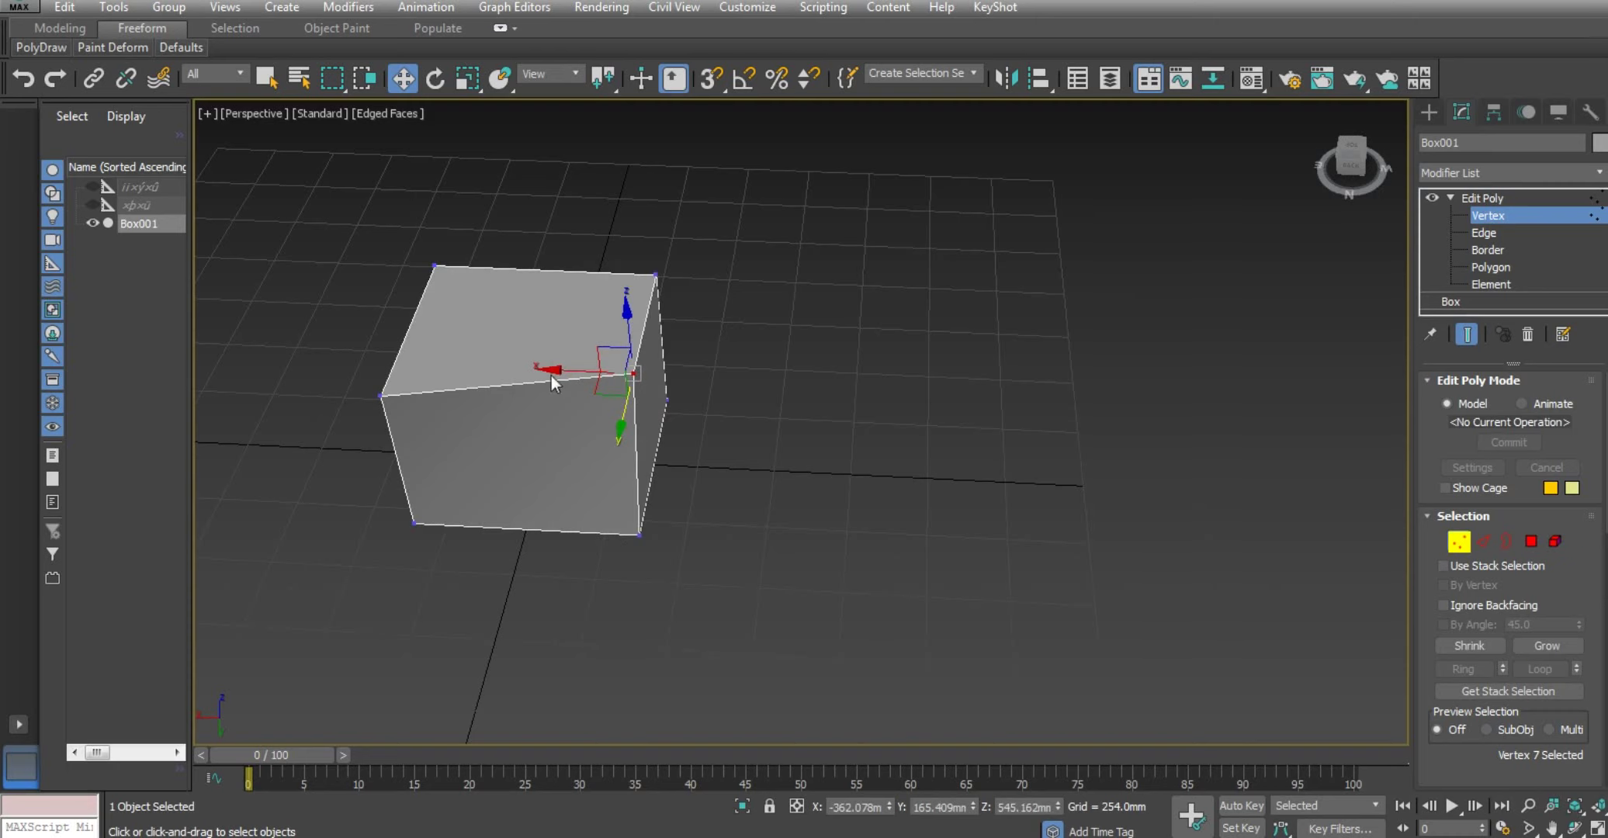
left_click_drag(553, 382, 627, 407)
middle_click_drag(627, 407, 466, 439, "alt")
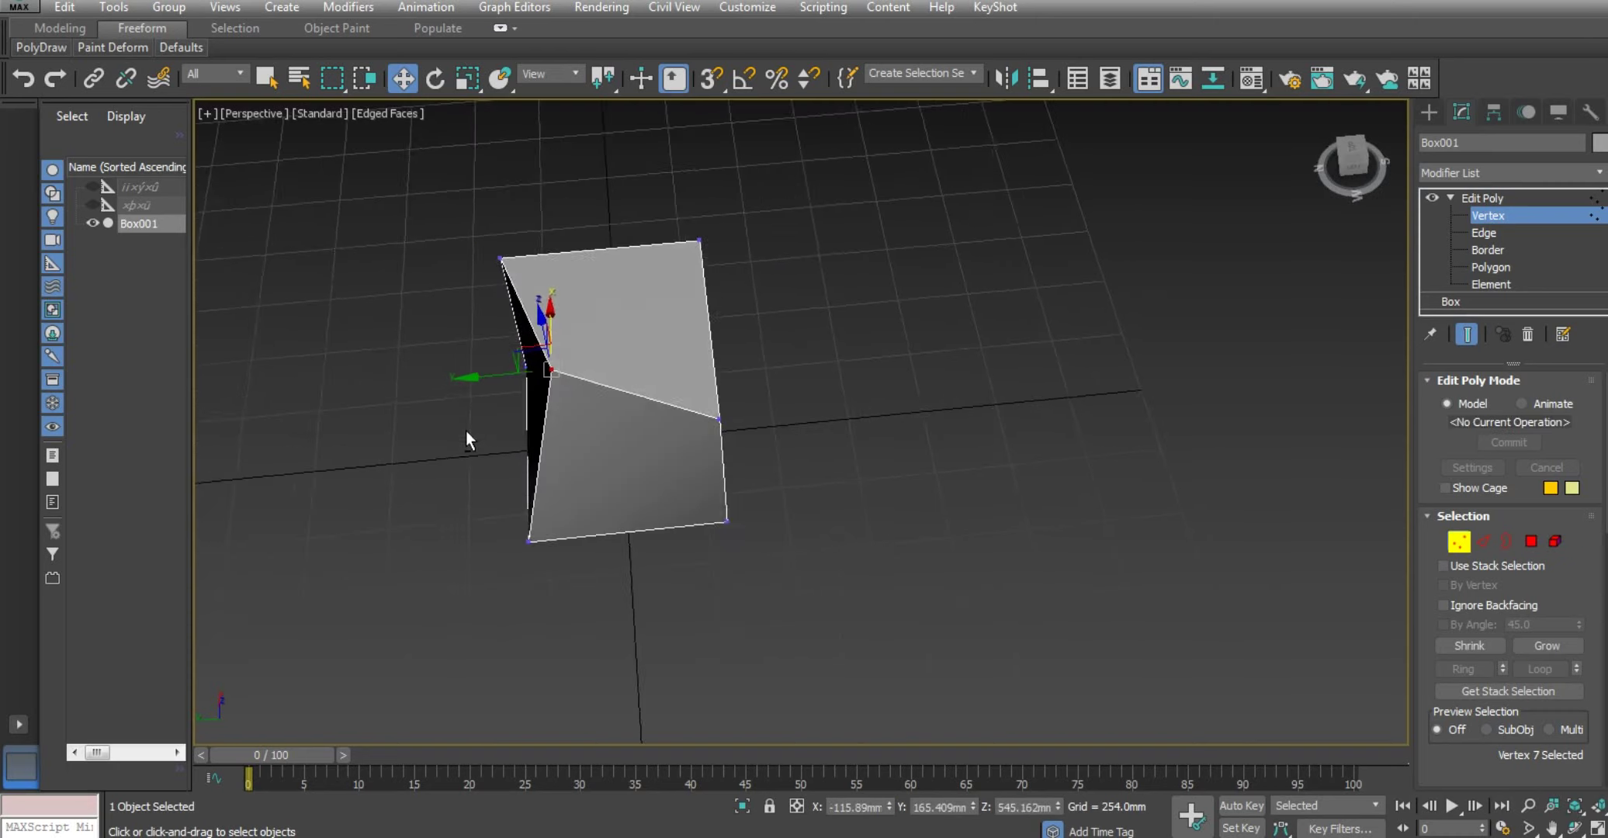
left_click_drag(539, 381, 564, 384)
mouse_move(563, 384)
middle_mouse_down("alt")
mouse_move(677, 403)
mouse_move(639, 300)
middle_mouse_up("alt")
left_click_drag(620, 295, 570, 377)
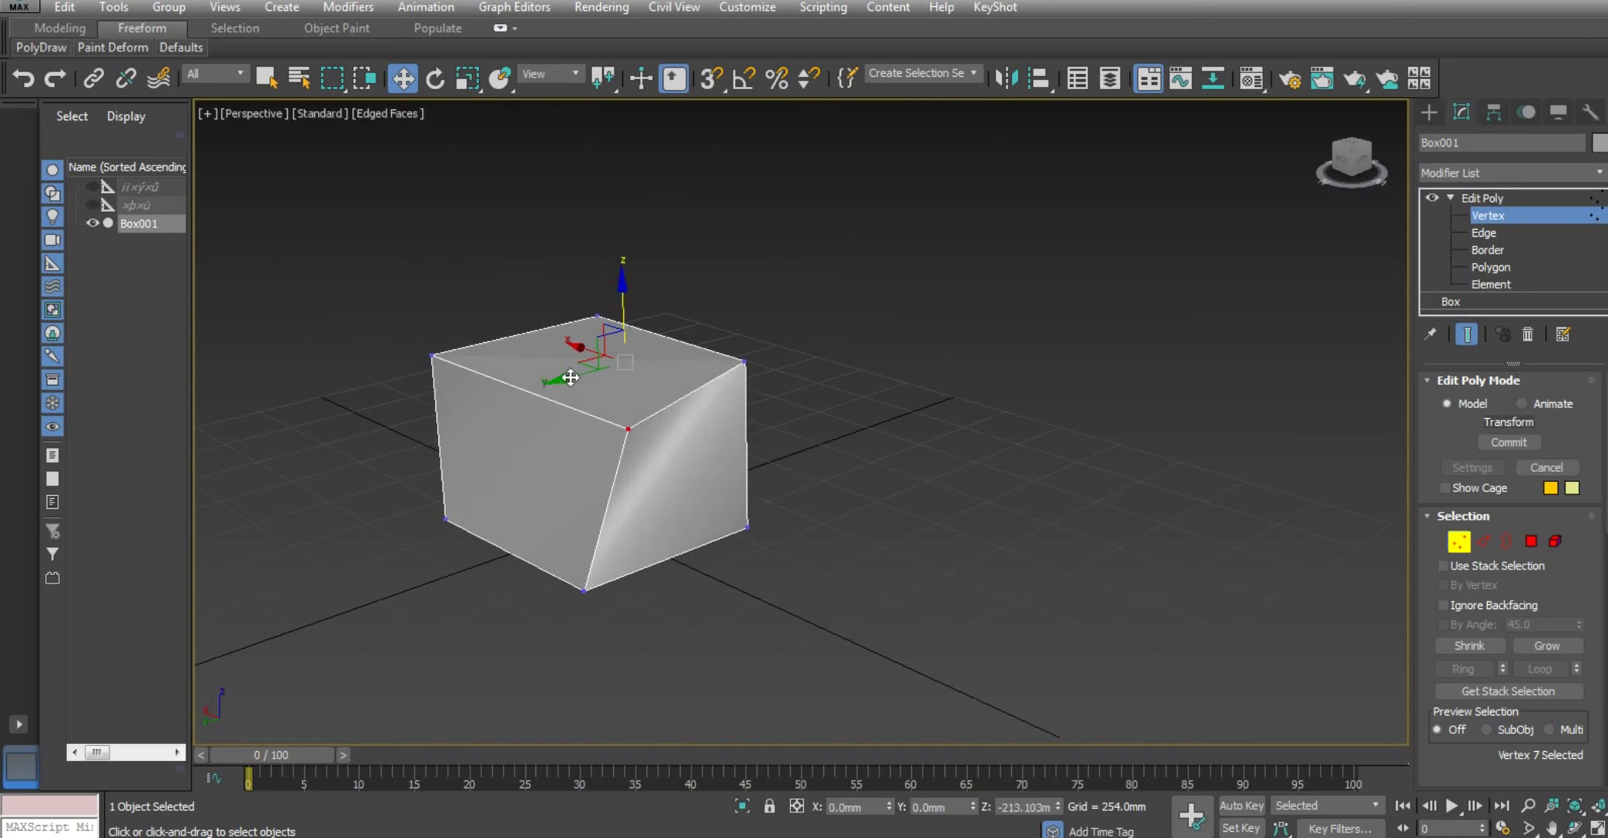
mouse_move(570, 377)
middle_mouse_down("alt")
mouse_move(722, 466)
mouse_move(779, 430)
mouse_move(754, 441)
middle_mouse_up("alt")
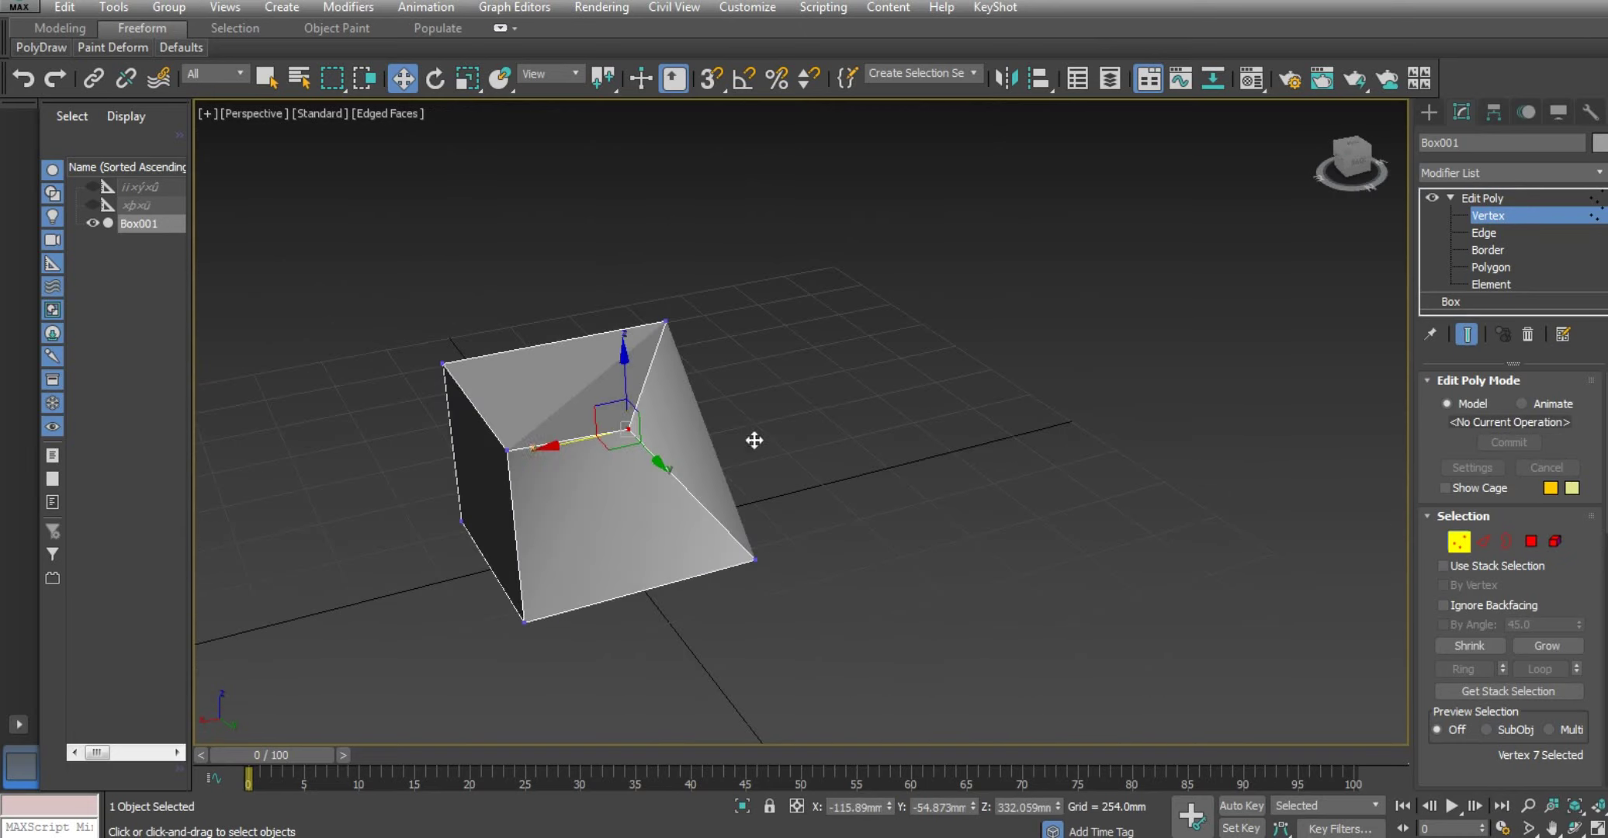
left_click(1478, 232)
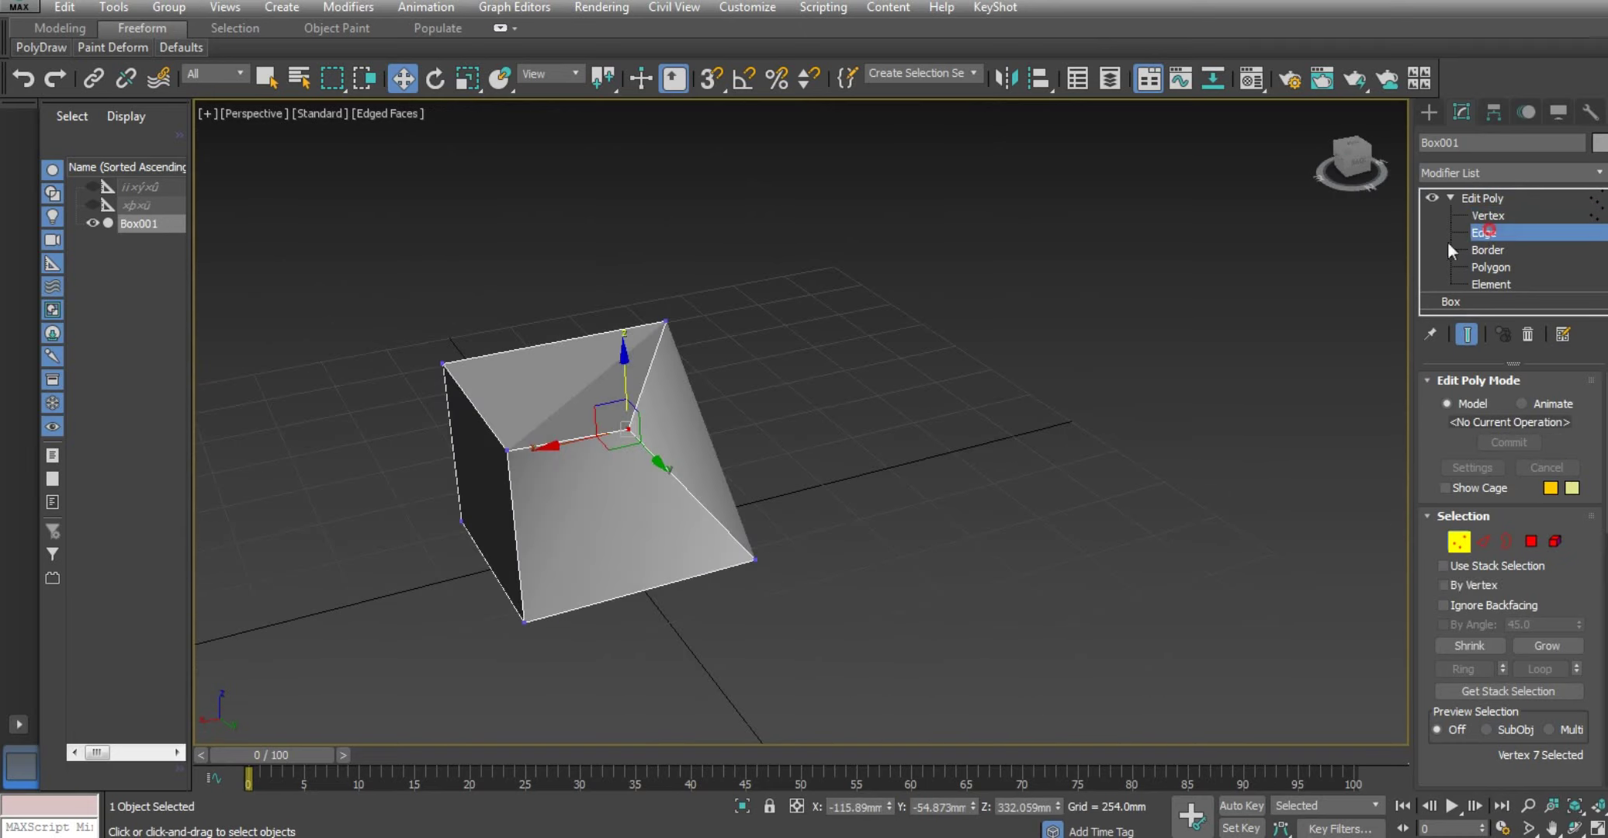
left_click(477, 419)
mouse_move(475, 420)
left_mouse_down()
mouse_move(454, 417)
mouse_move(531, 434)
left_mouse_up()
key("e")
middle_click_drag(513, 495, 583, 464, "alt")
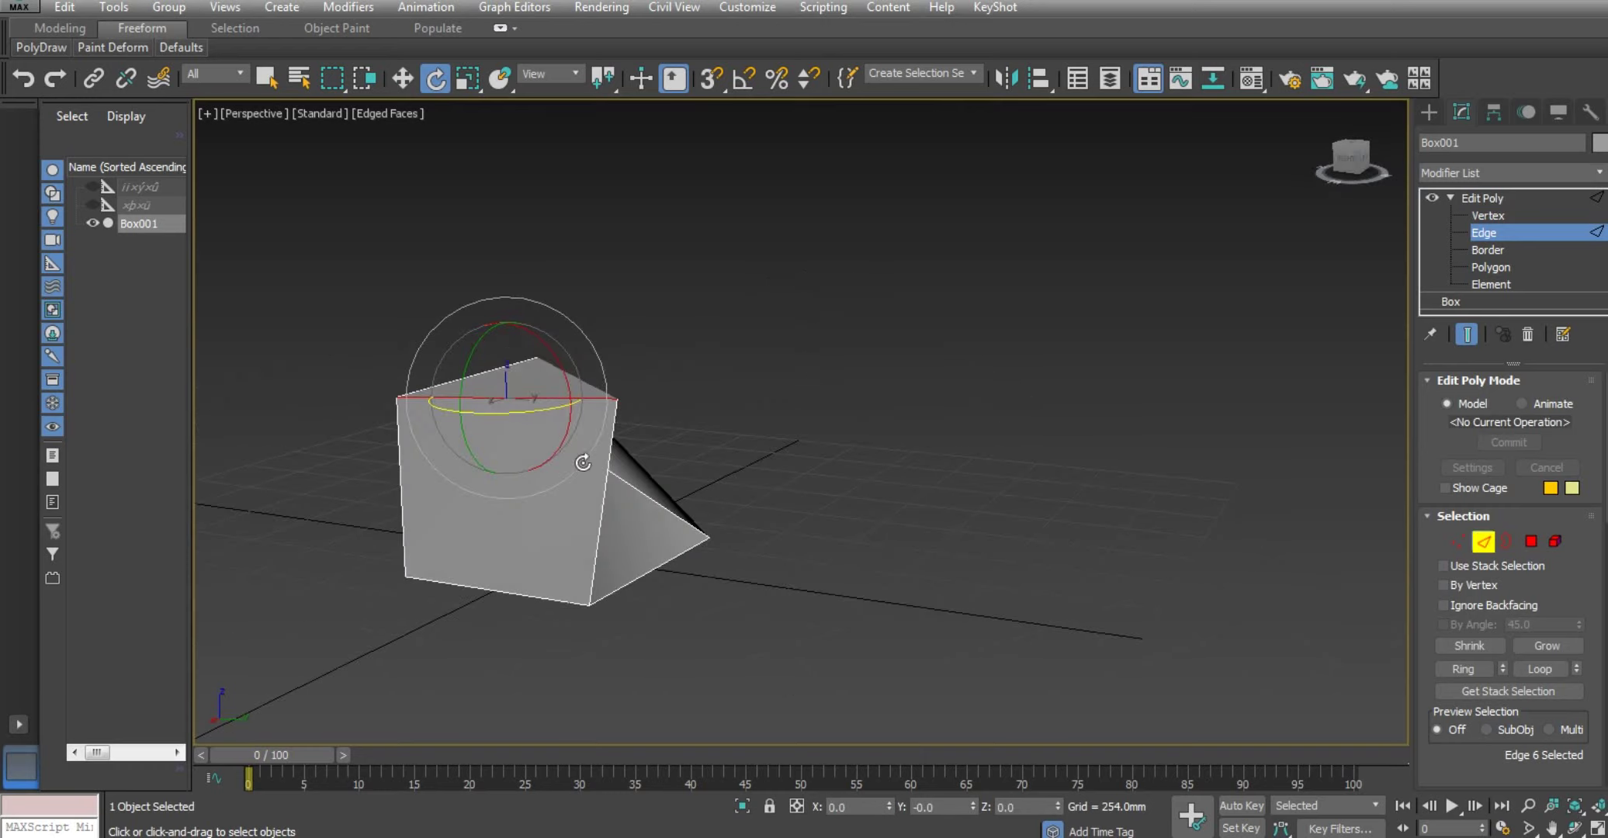
left_click_drag(547, 361, 531, 318)
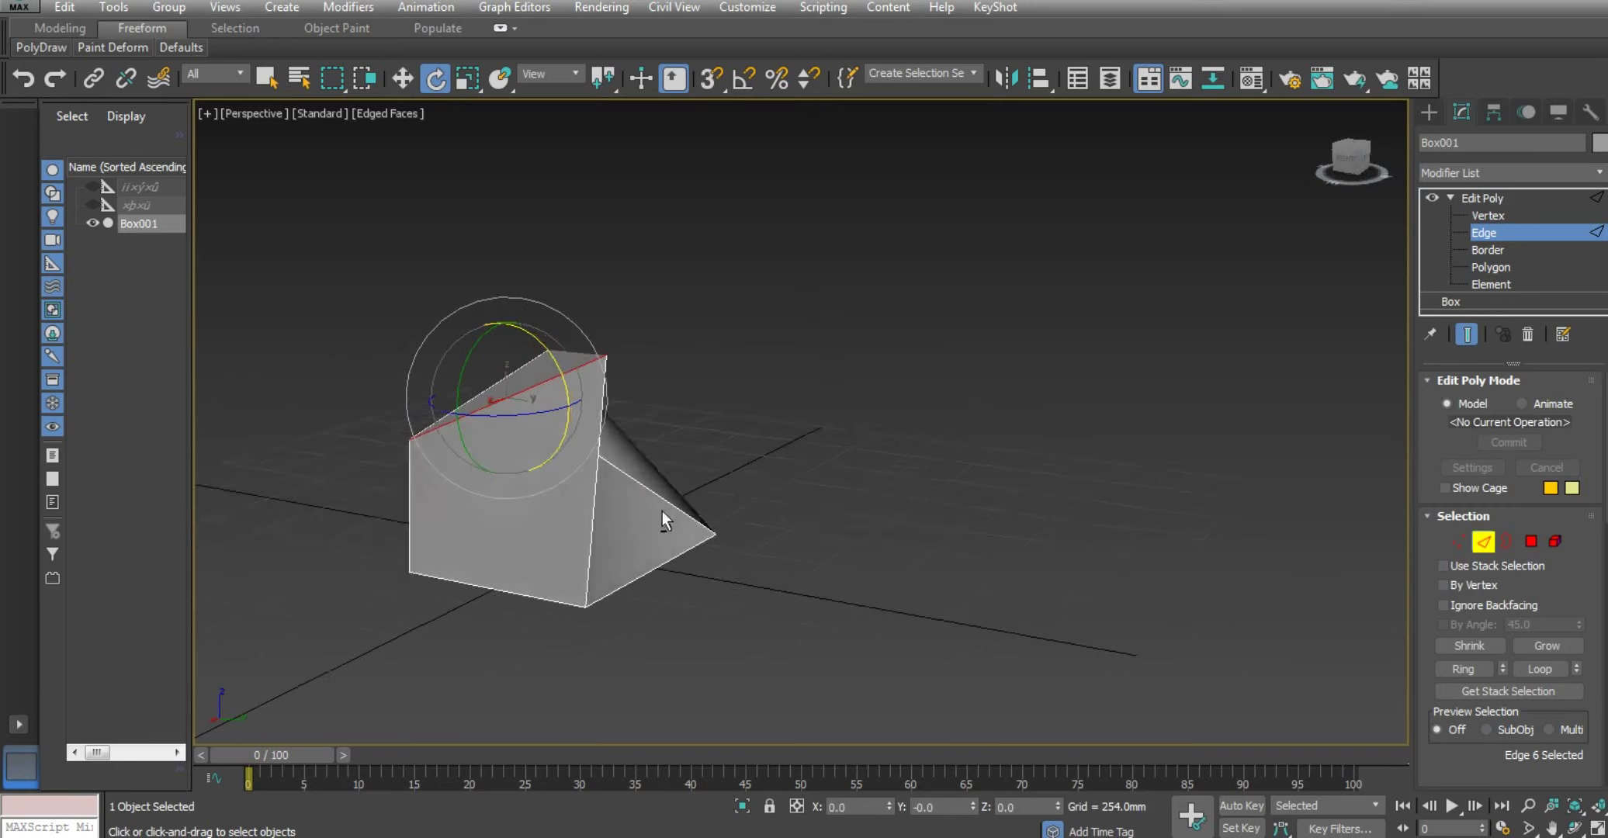
mouse_move(662, 510)
middle_mouse_down("alt")
mouse_move(574, 524)
mouse_move(530, 456)
mouse_move(596, 552)
mouse_move(620, 535)
middle_mouse_up("alt")
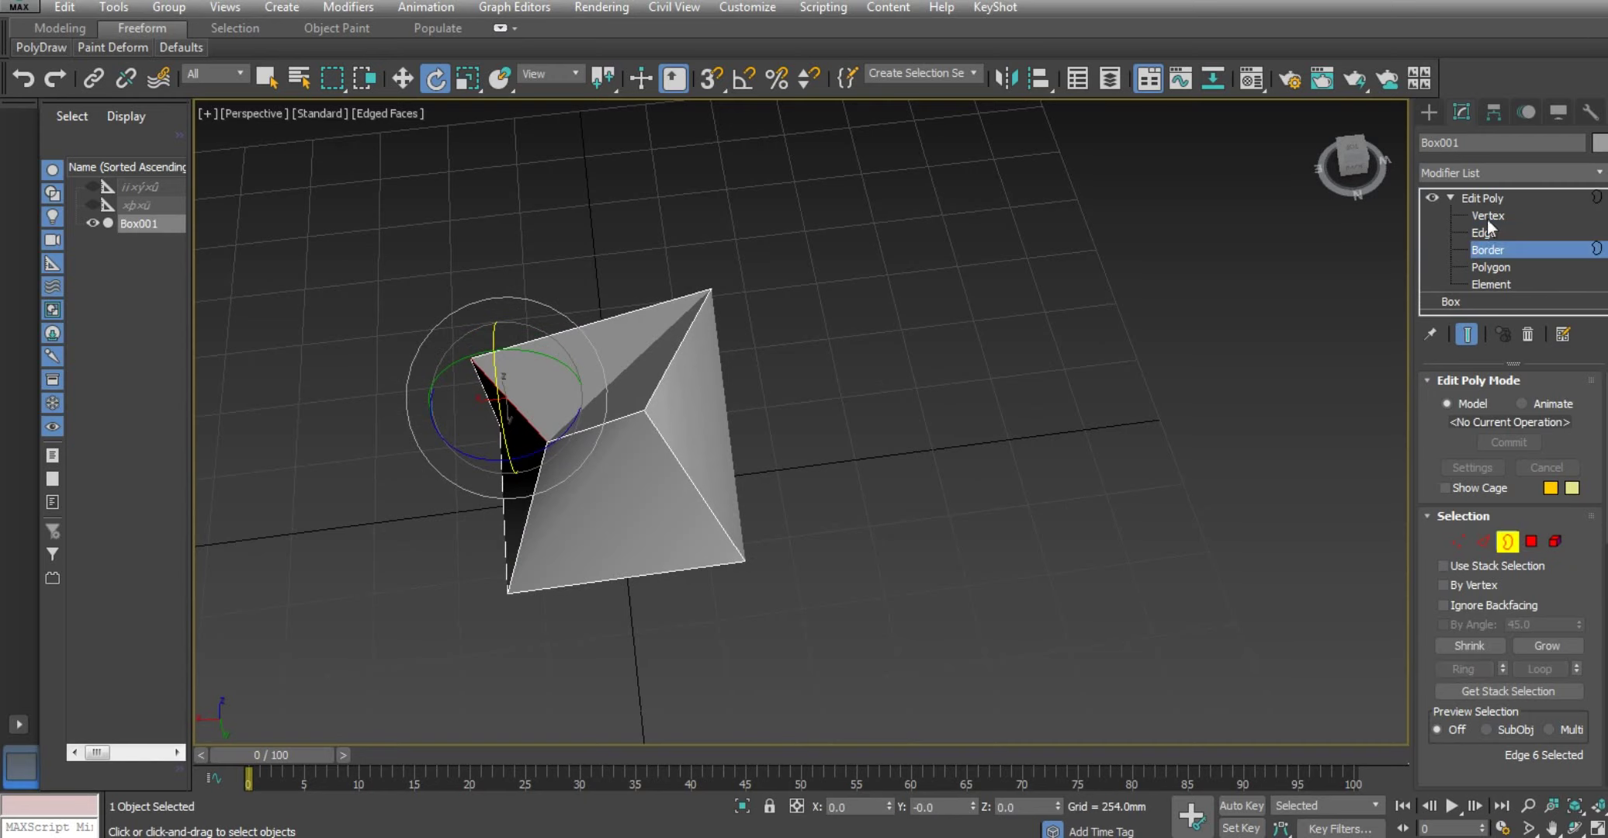
key("1")
middle_click_drag(703, 455, 808, 447, "alt")
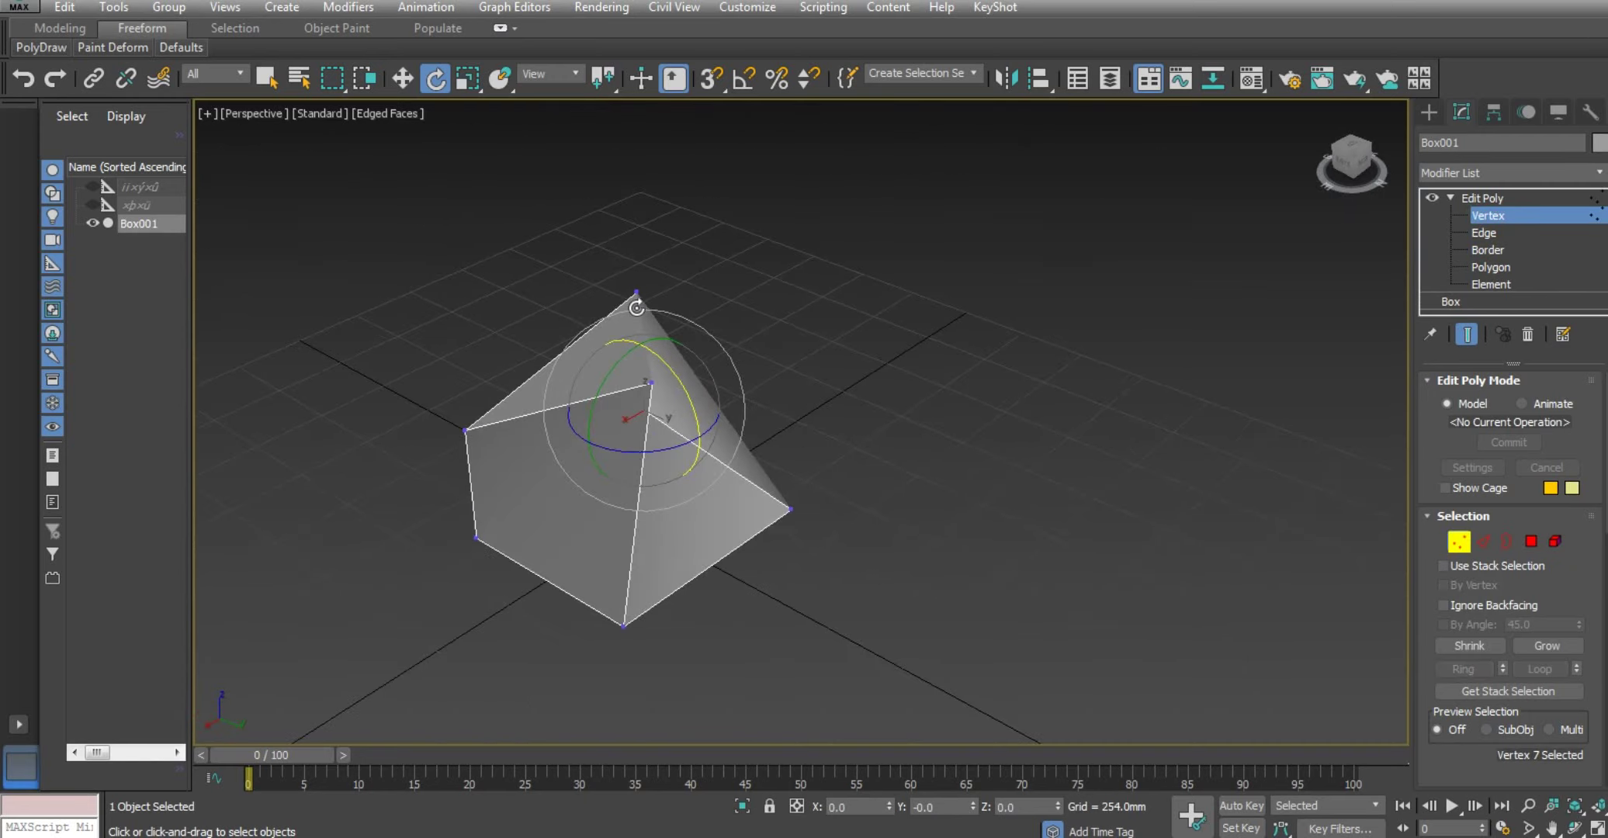
left_click_drag(691, 430, 702, 429)
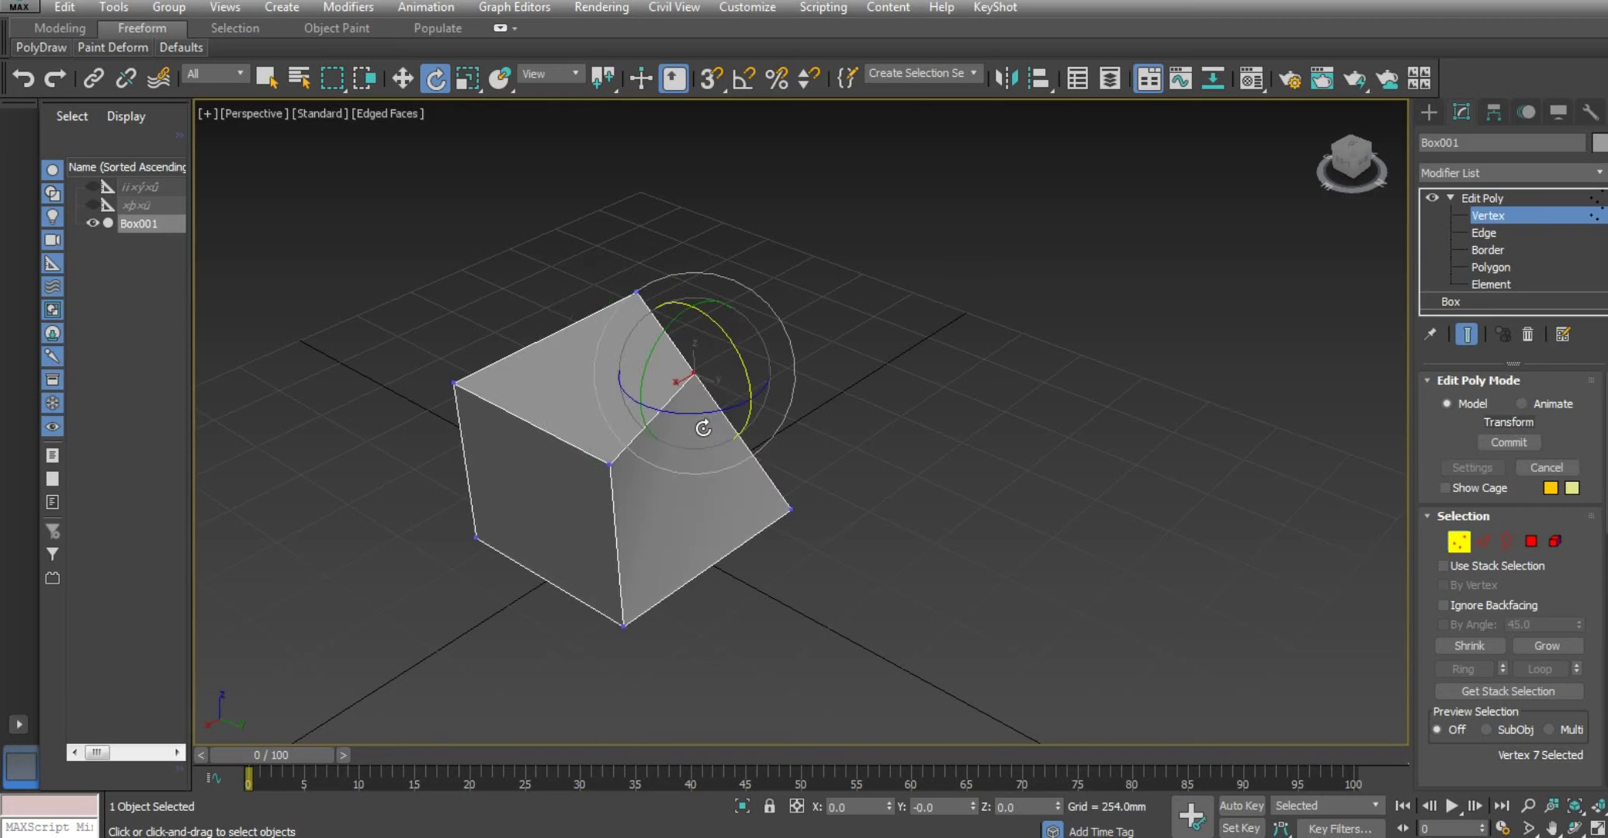
right_click(703, 428)
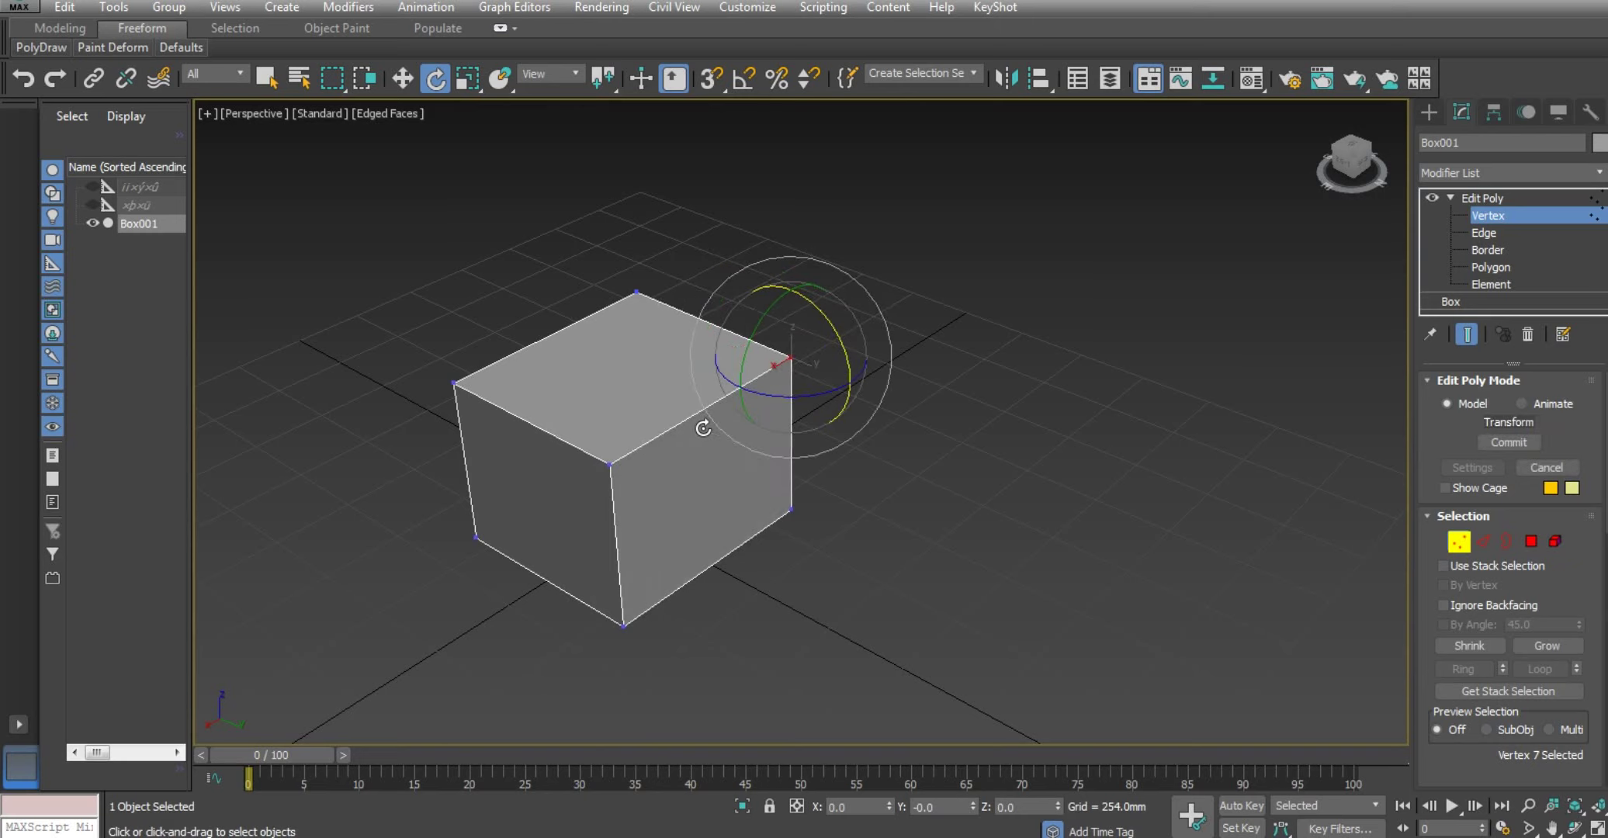
mouse_move(668, 450)
middle_mouse_down("alt")
mouse_move(779, 548)
mouse_move(717, 502)
mouse_move(710, 521)
middle_mouse_up("alt")
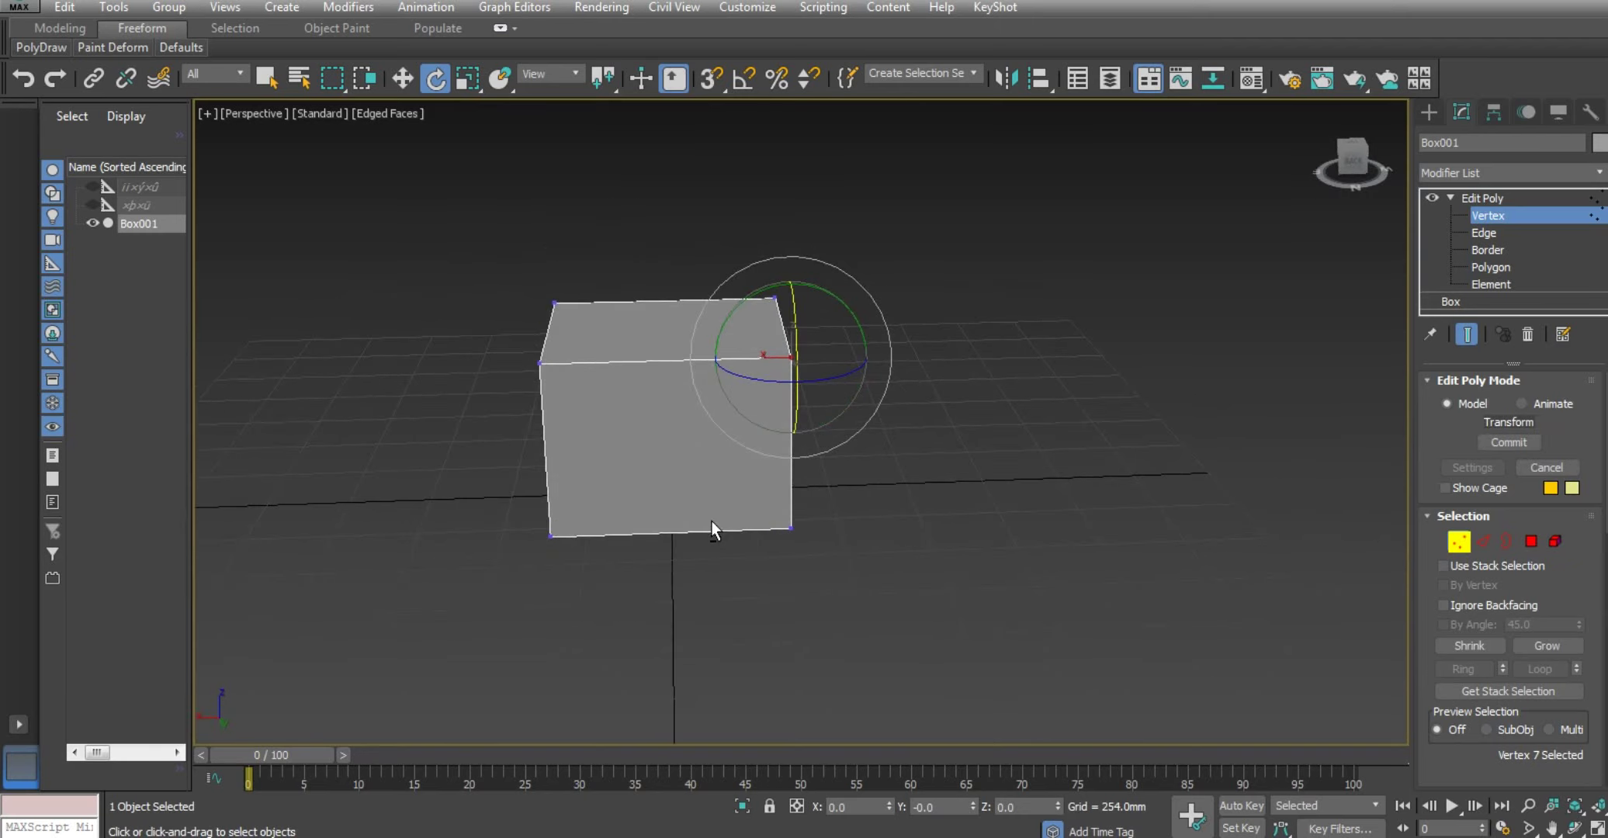
left_click(1483, 233)
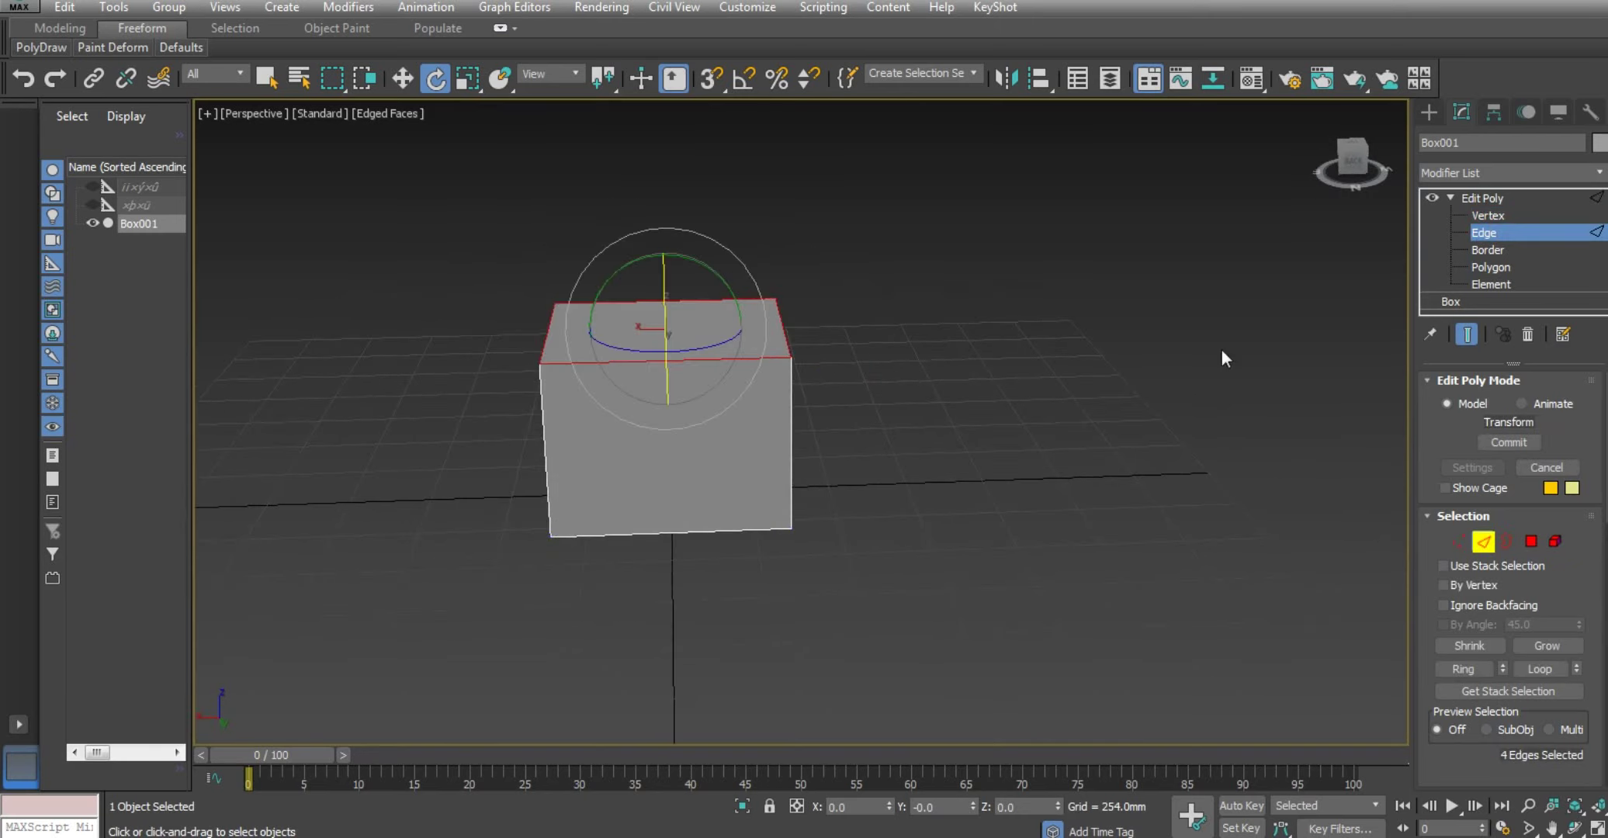
left_click(1491, 215)
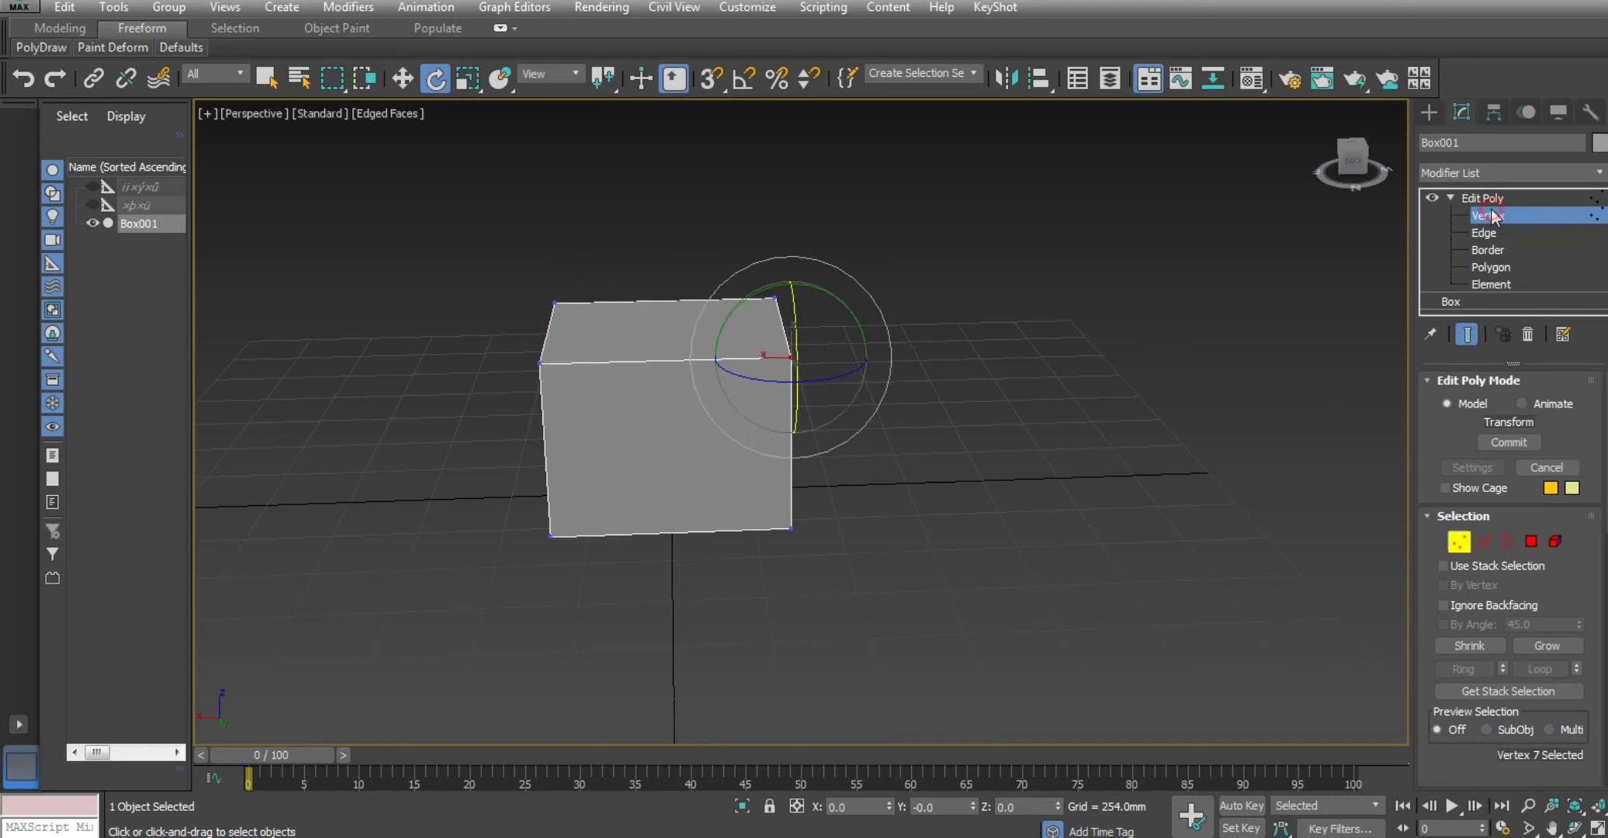
scroll(1442, 454, "down", 1)
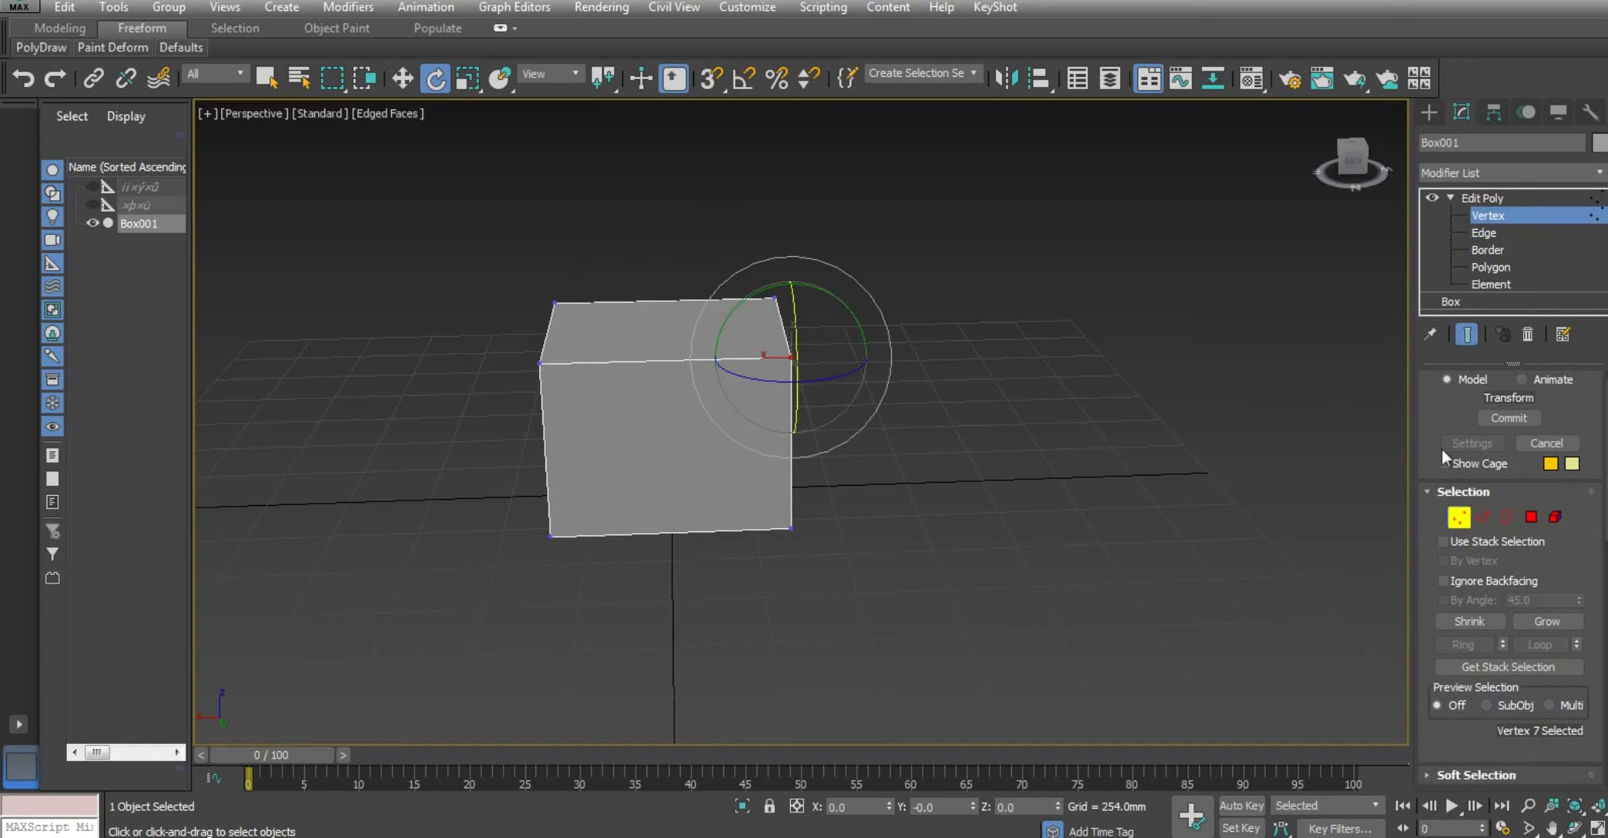
scroll(1512, 546, "down", 2)
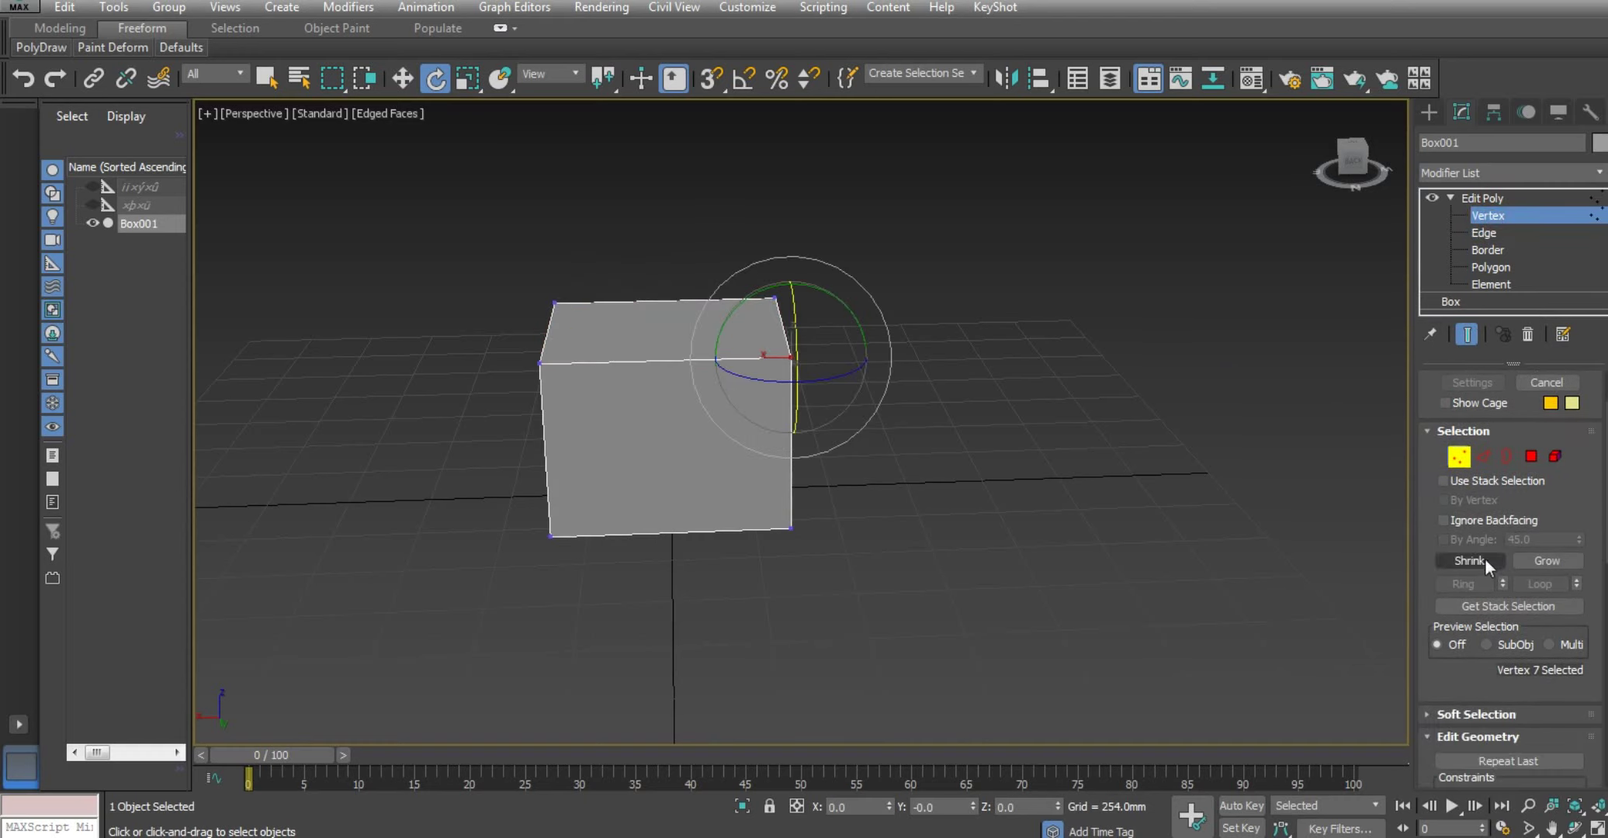
scroll(1476, 630, "down", 2)
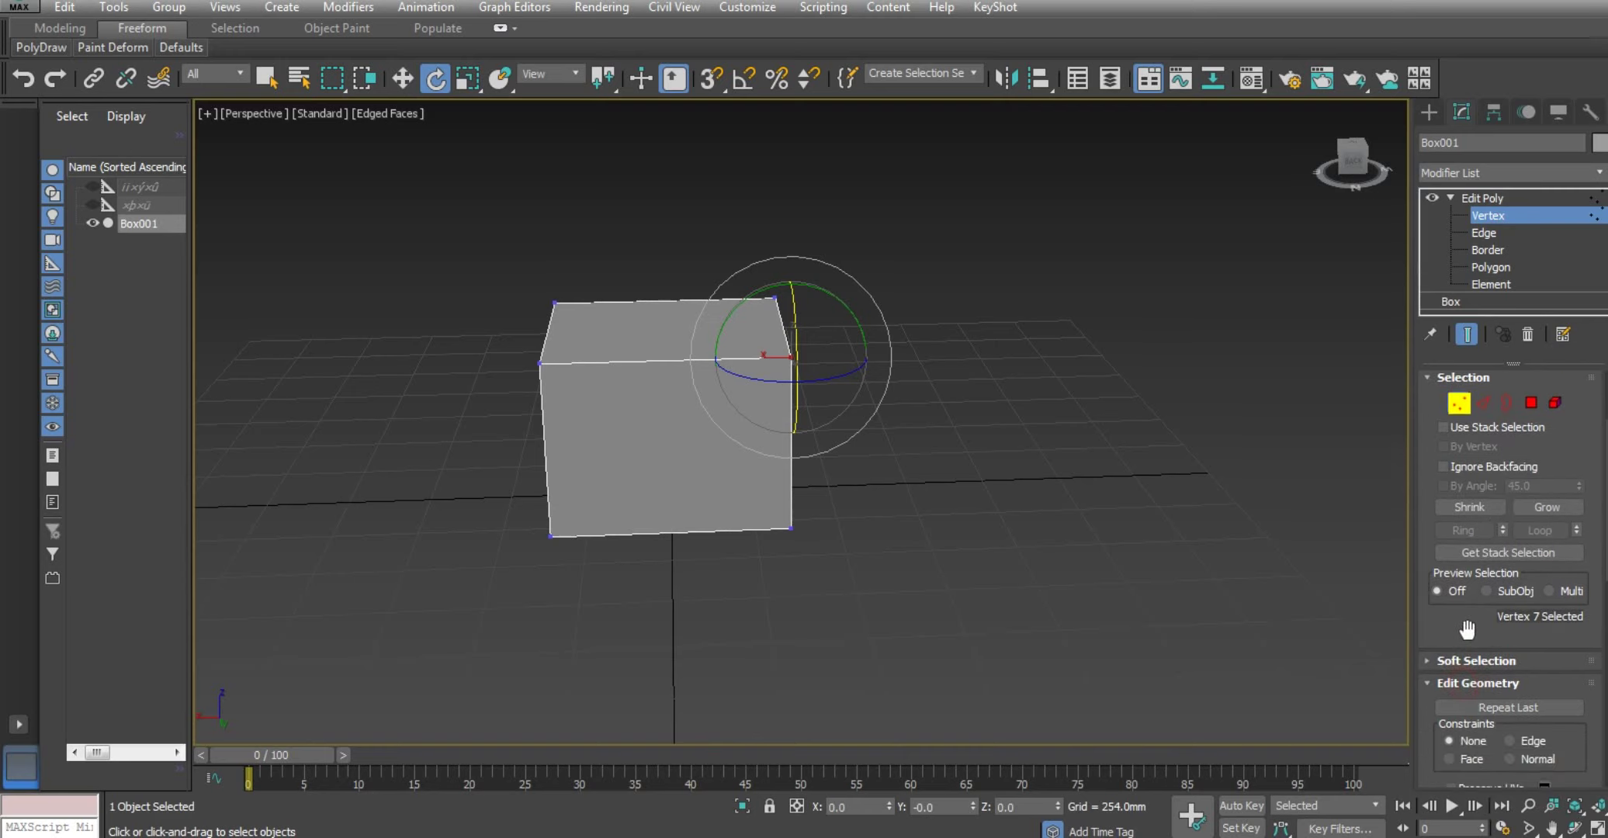
scroll(1476, 630, "down", 4)
scroll(1490, 660, "down", 1)
scroll(1484, 660, "down", 3)
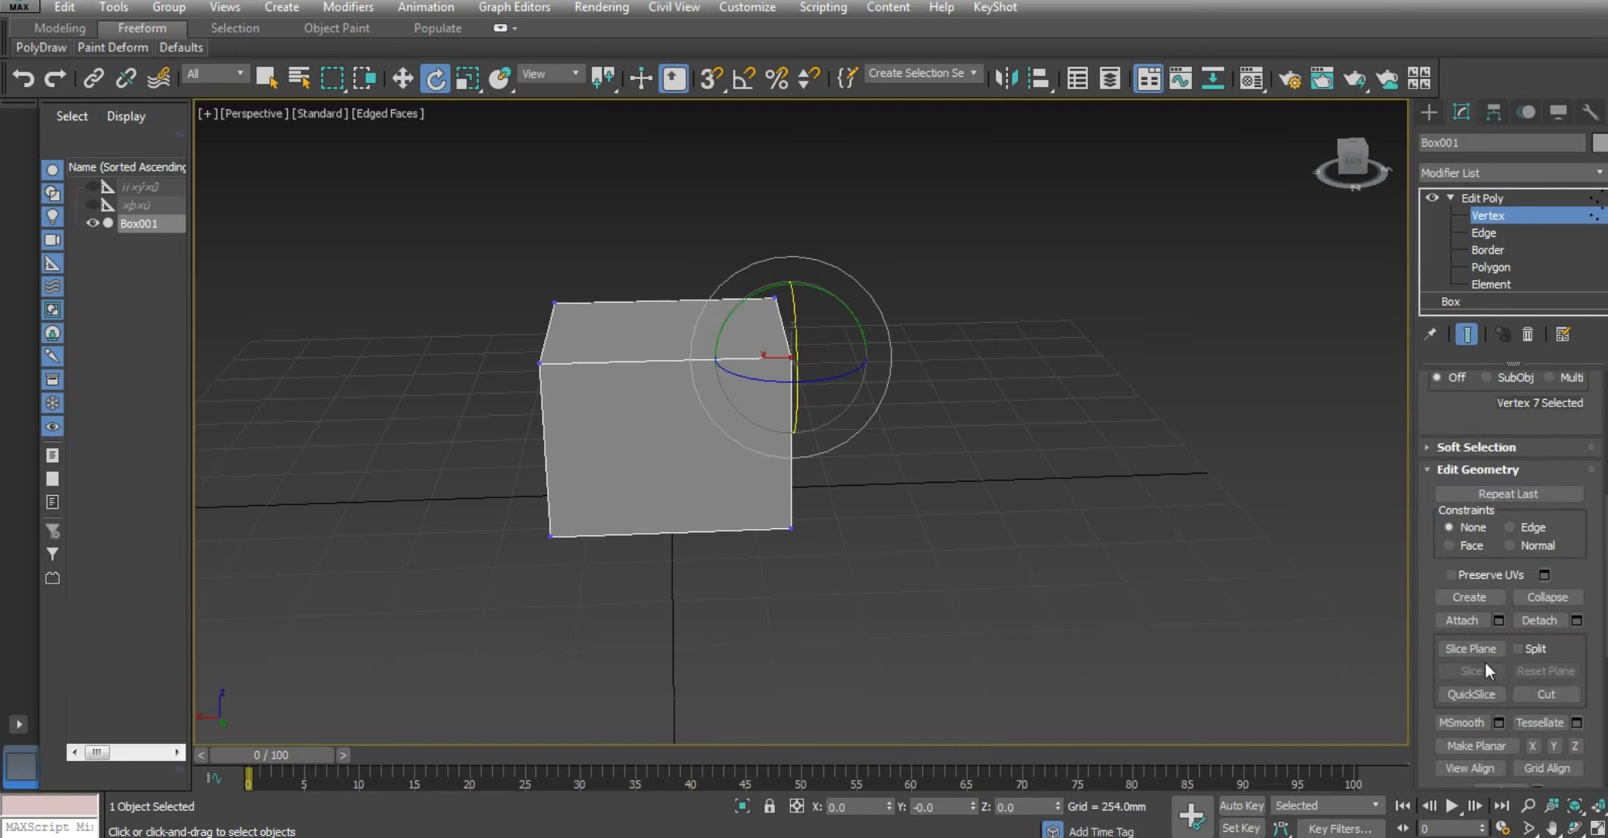
middle_click_drag(742, 526, 729, 414)
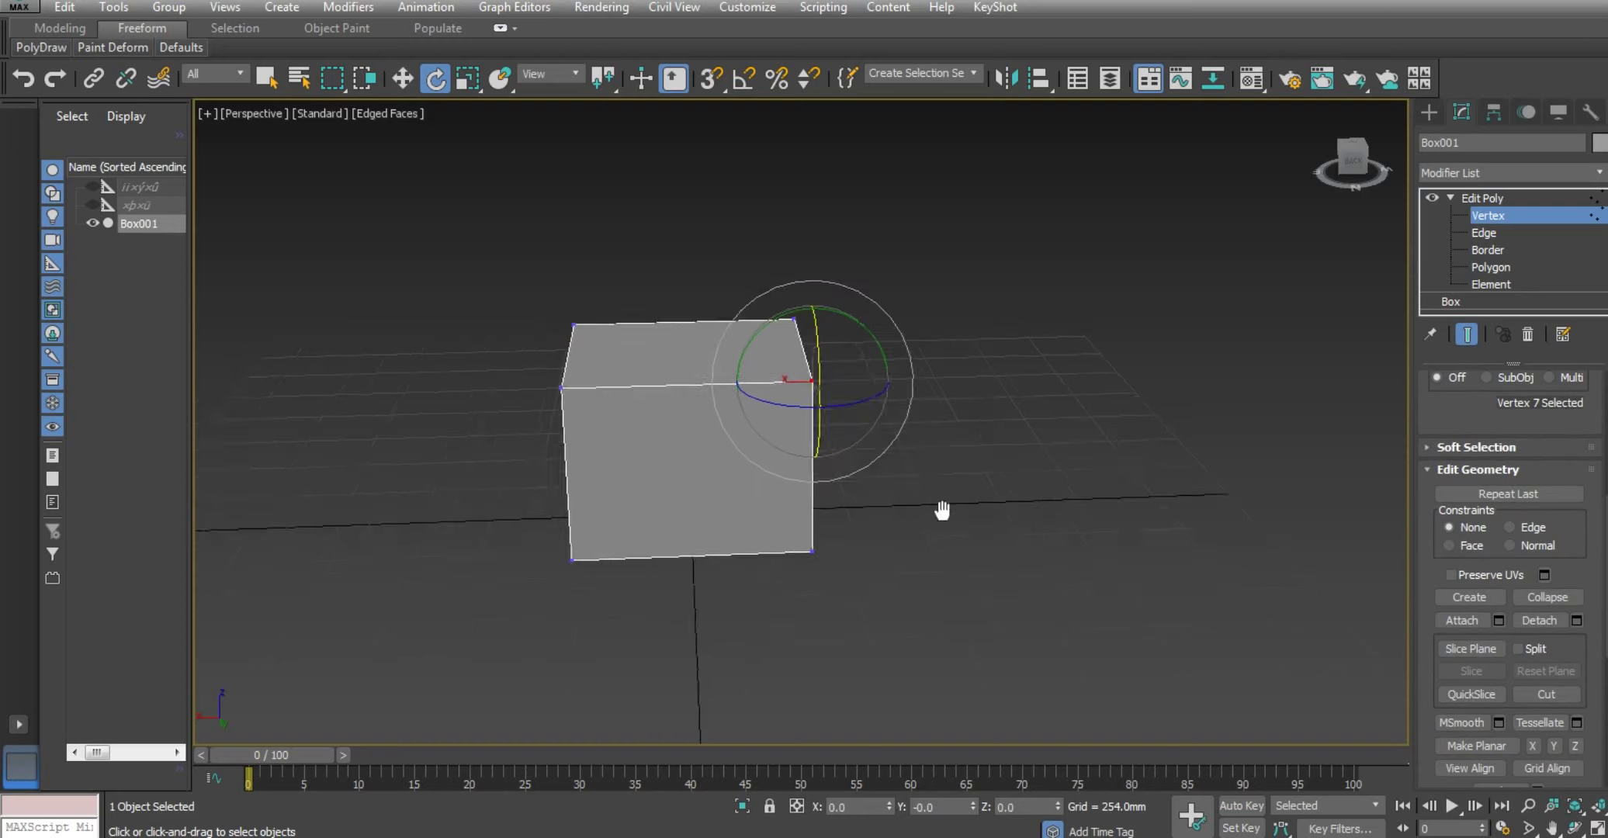
scroll(790, 538, "up", 3)
scroll(802, 443, "up", 1)
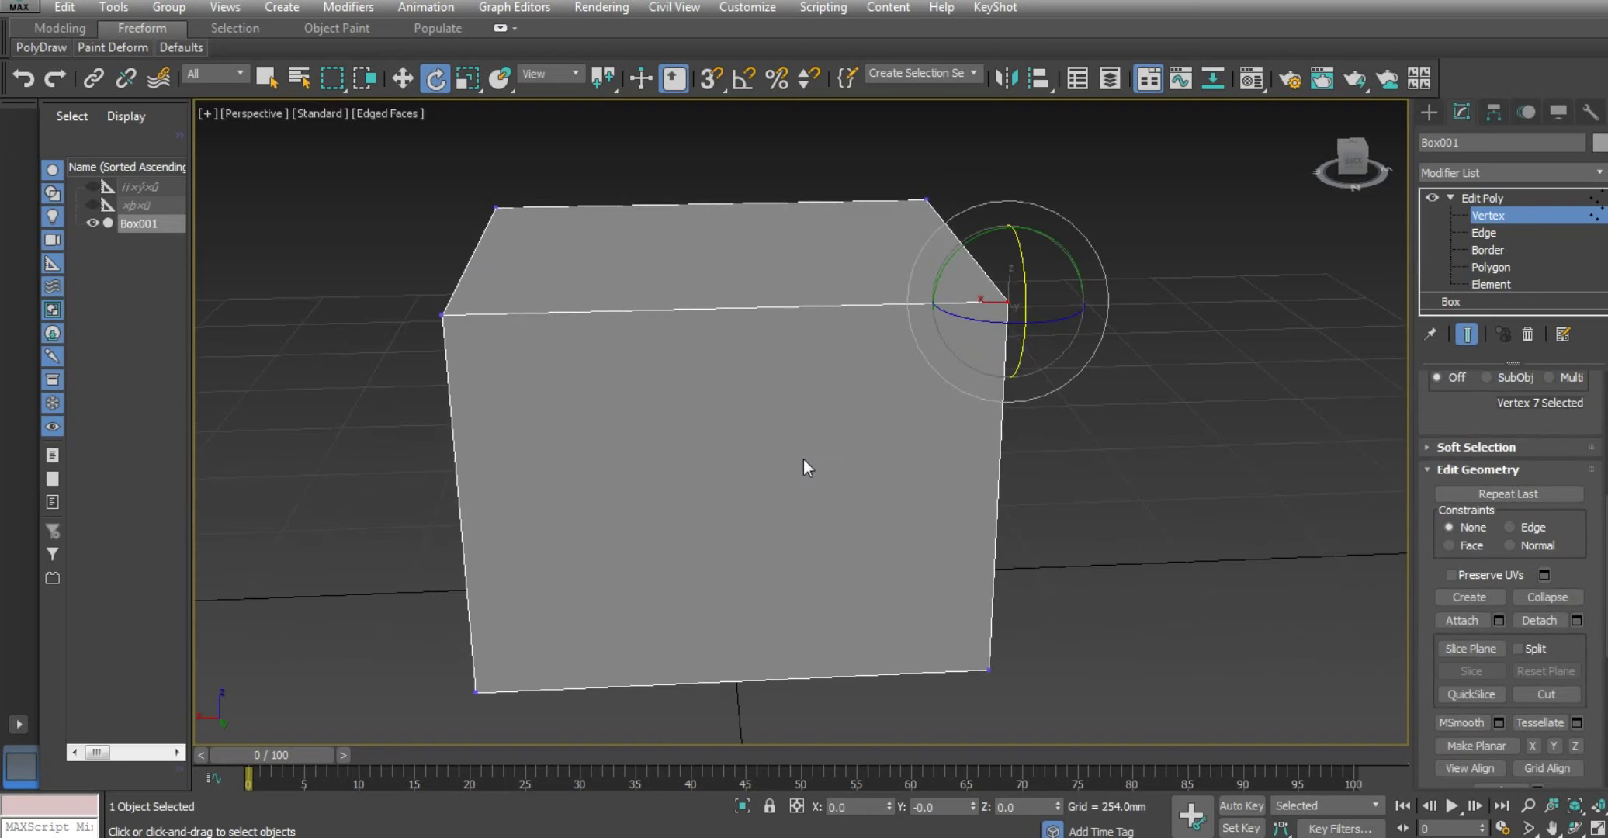
scroll(802, 459, "down", 2)
scroll(1563, 588, "down", 1)
scroll(1563, 581, "down", 2)
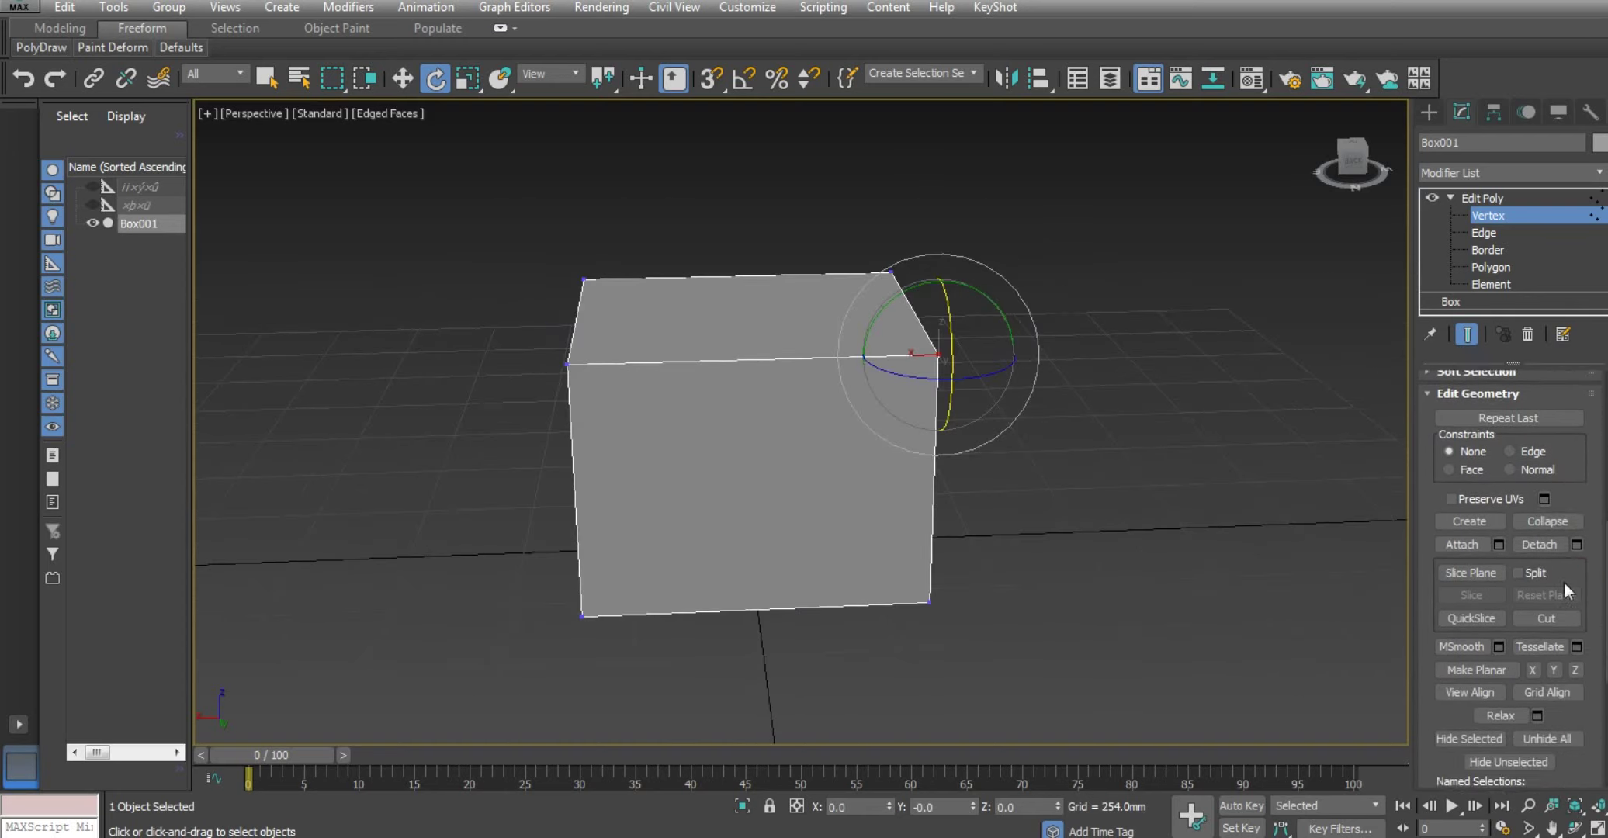
scroll(1563, 581, "down", 1)
scroll(1559, 591, "down", 3)
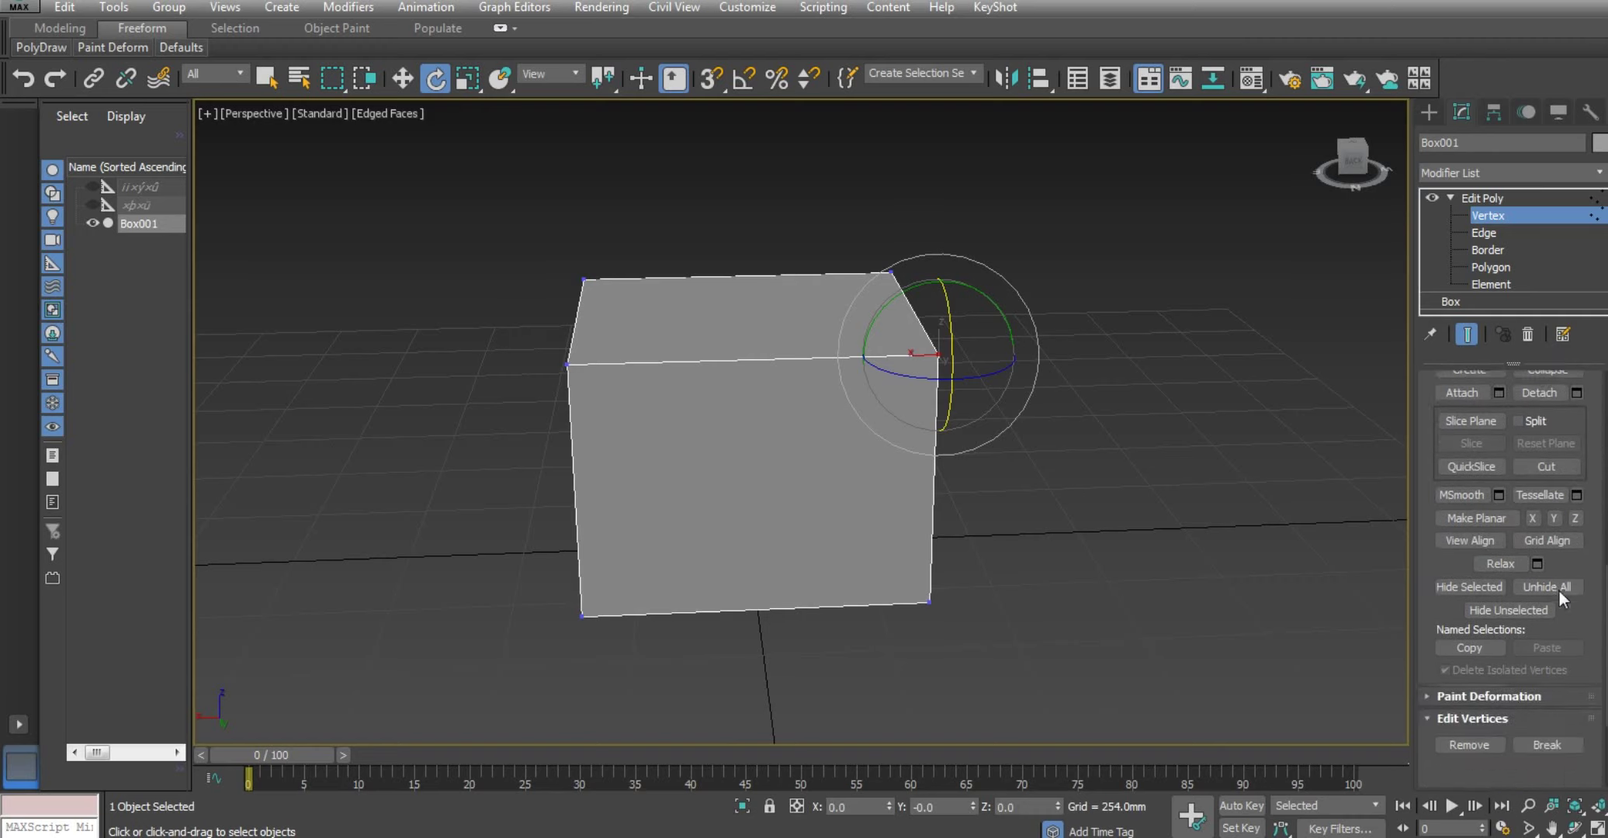
scroll(1552, 604, "down", 3)
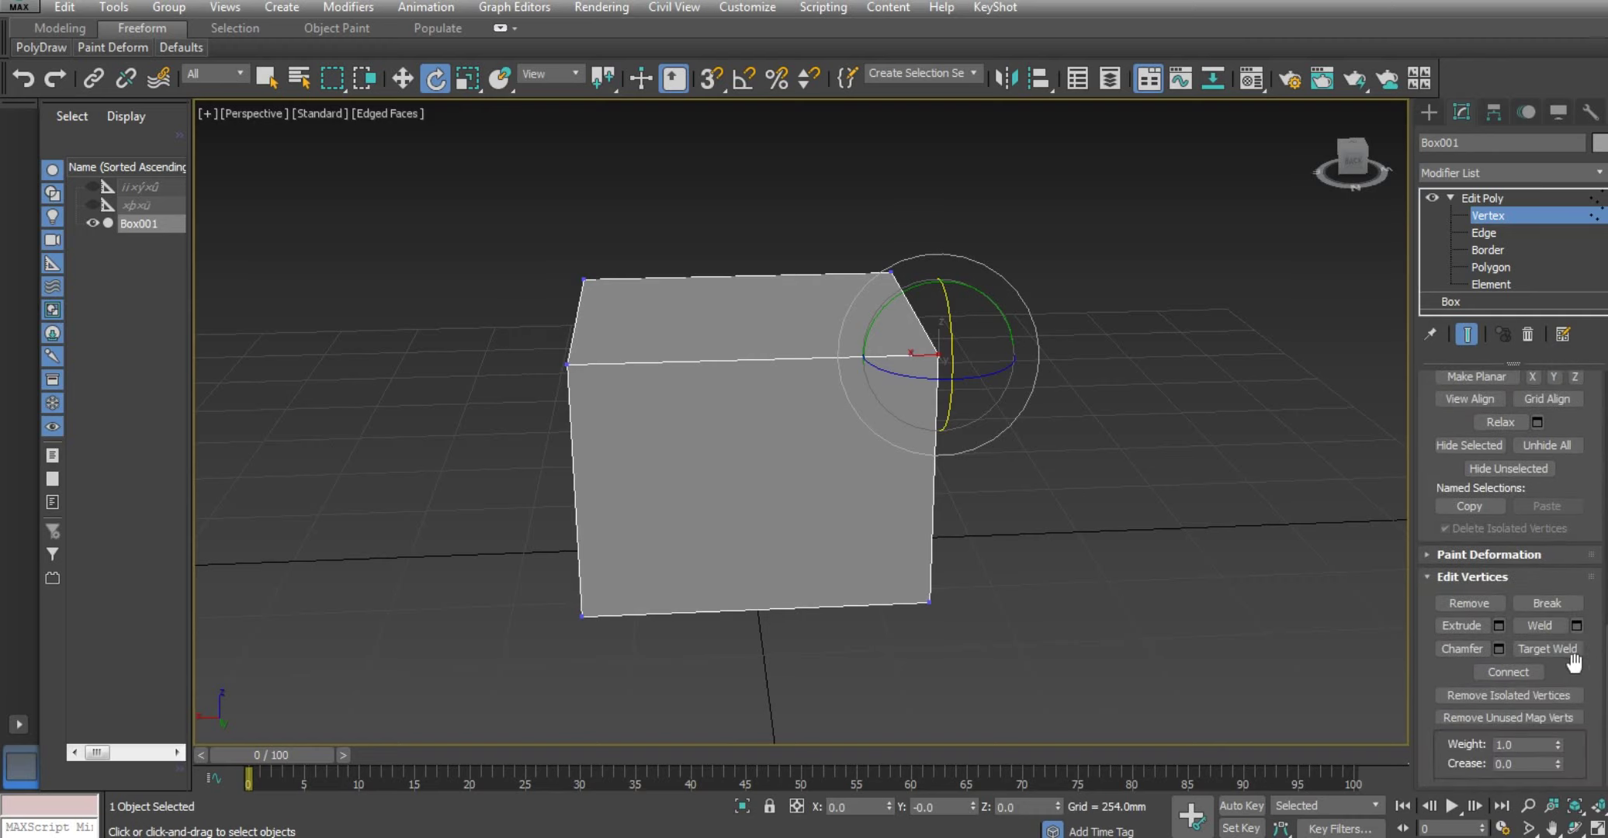
scroll(1573, 665, "up", 3)
scroll(1573, 665, "up", 4)
scroll(1513, 637, "up", 1)
middle_click_drag(956, 530, 959, 536)
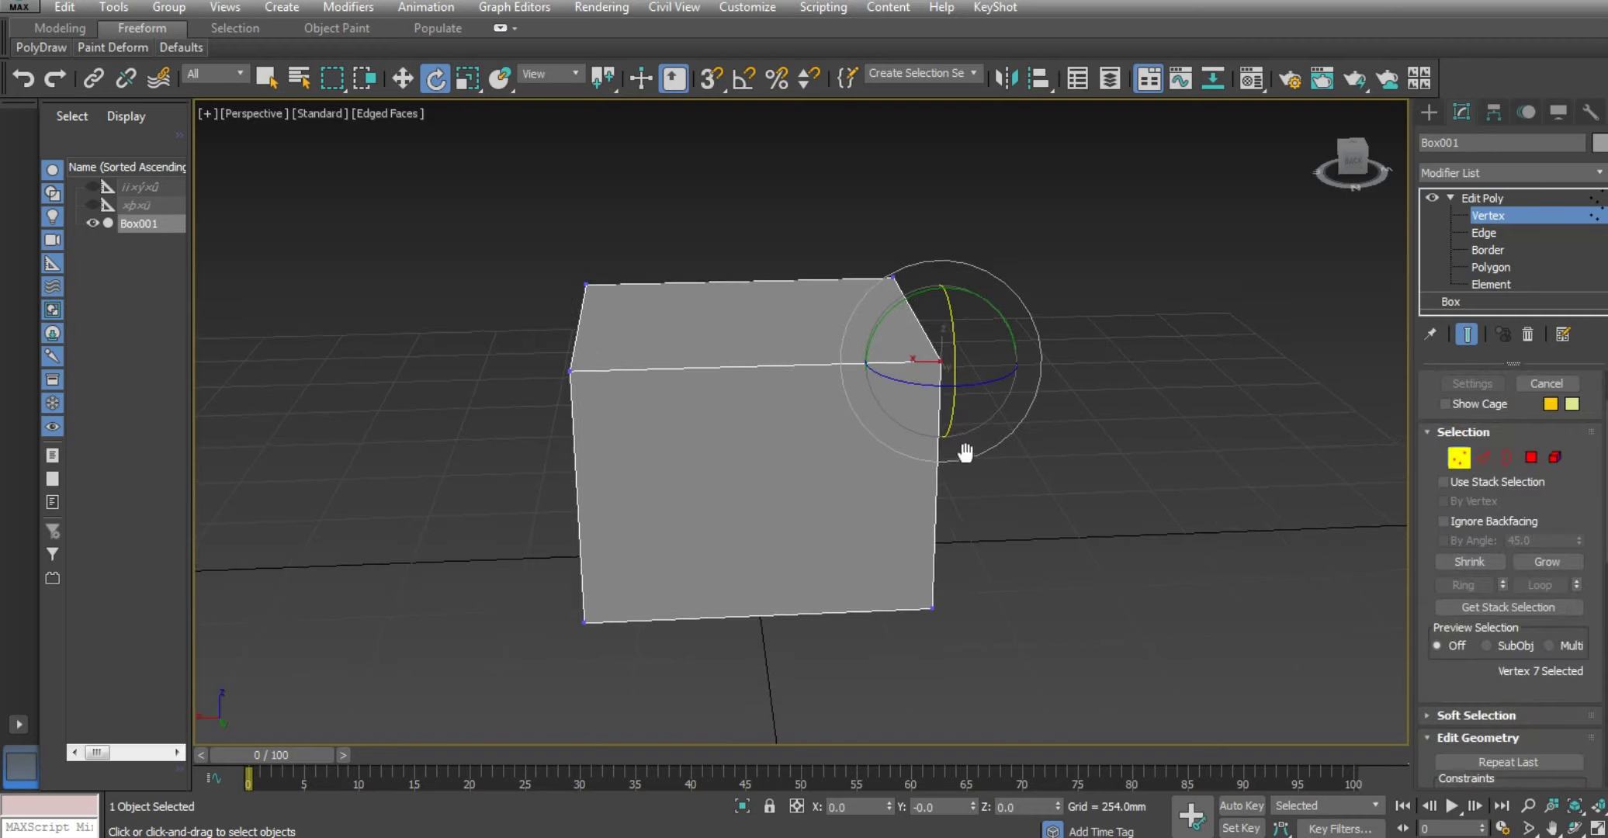
Step: Select only the box's top-front edge in Edge mode
left_click(1513, 234)
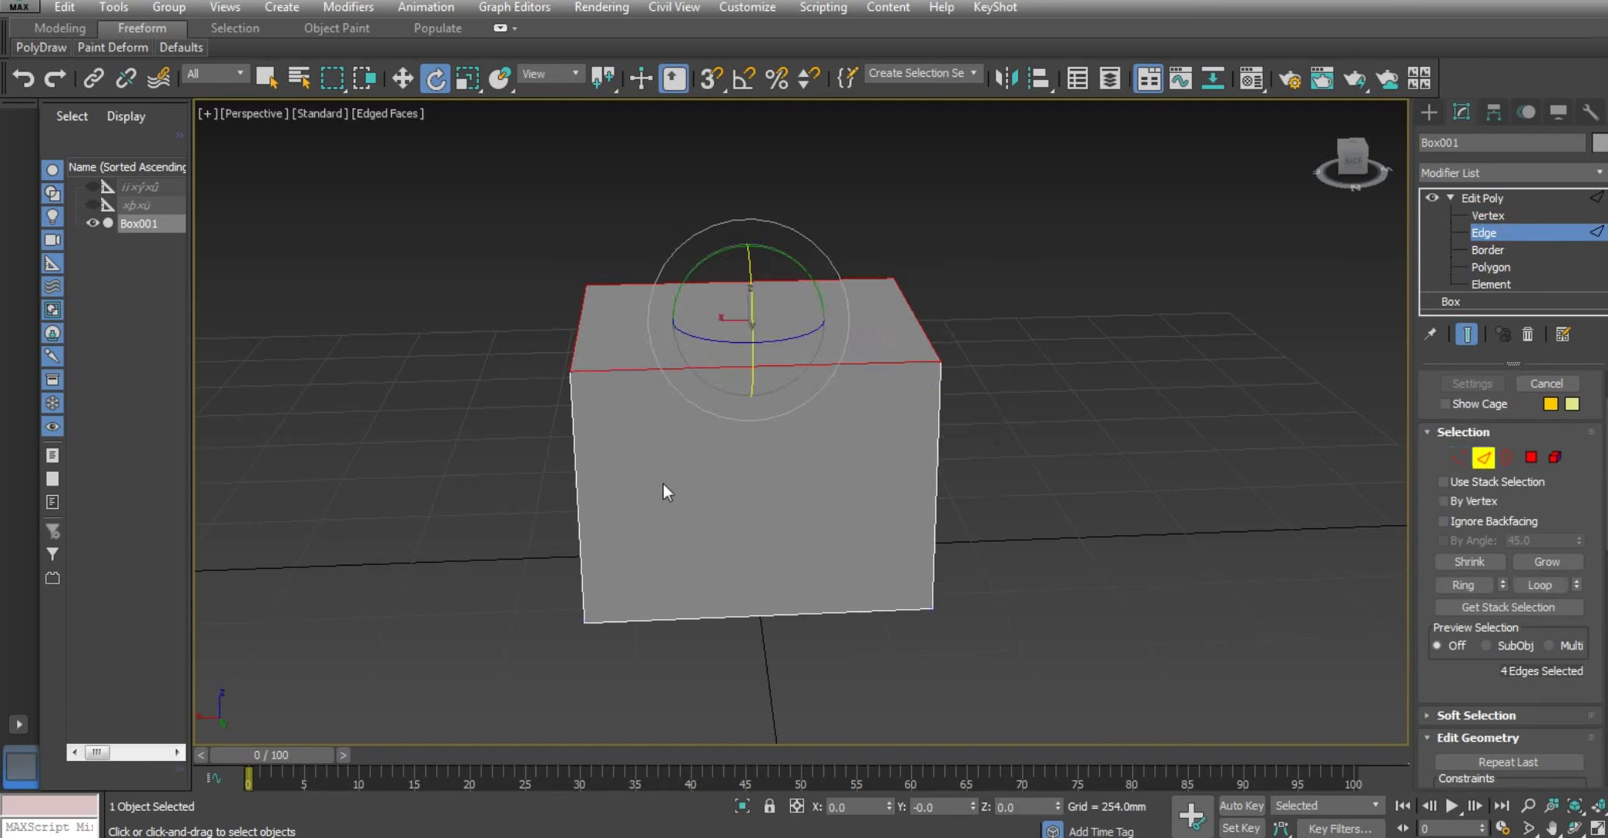
left_click(766, 660)
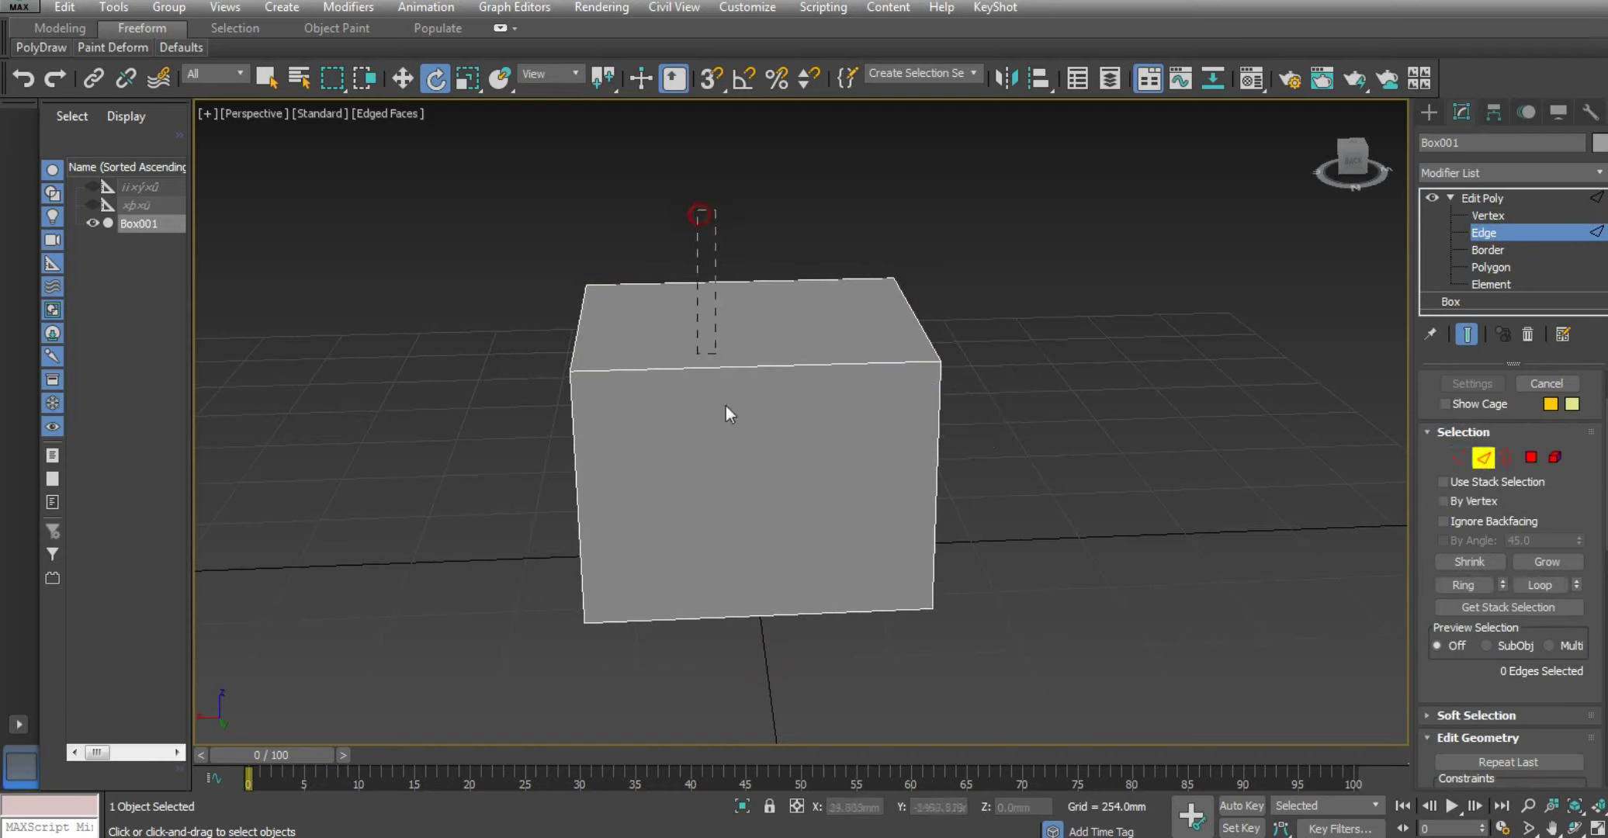
left_click_drag(726, 406, 754, 703)
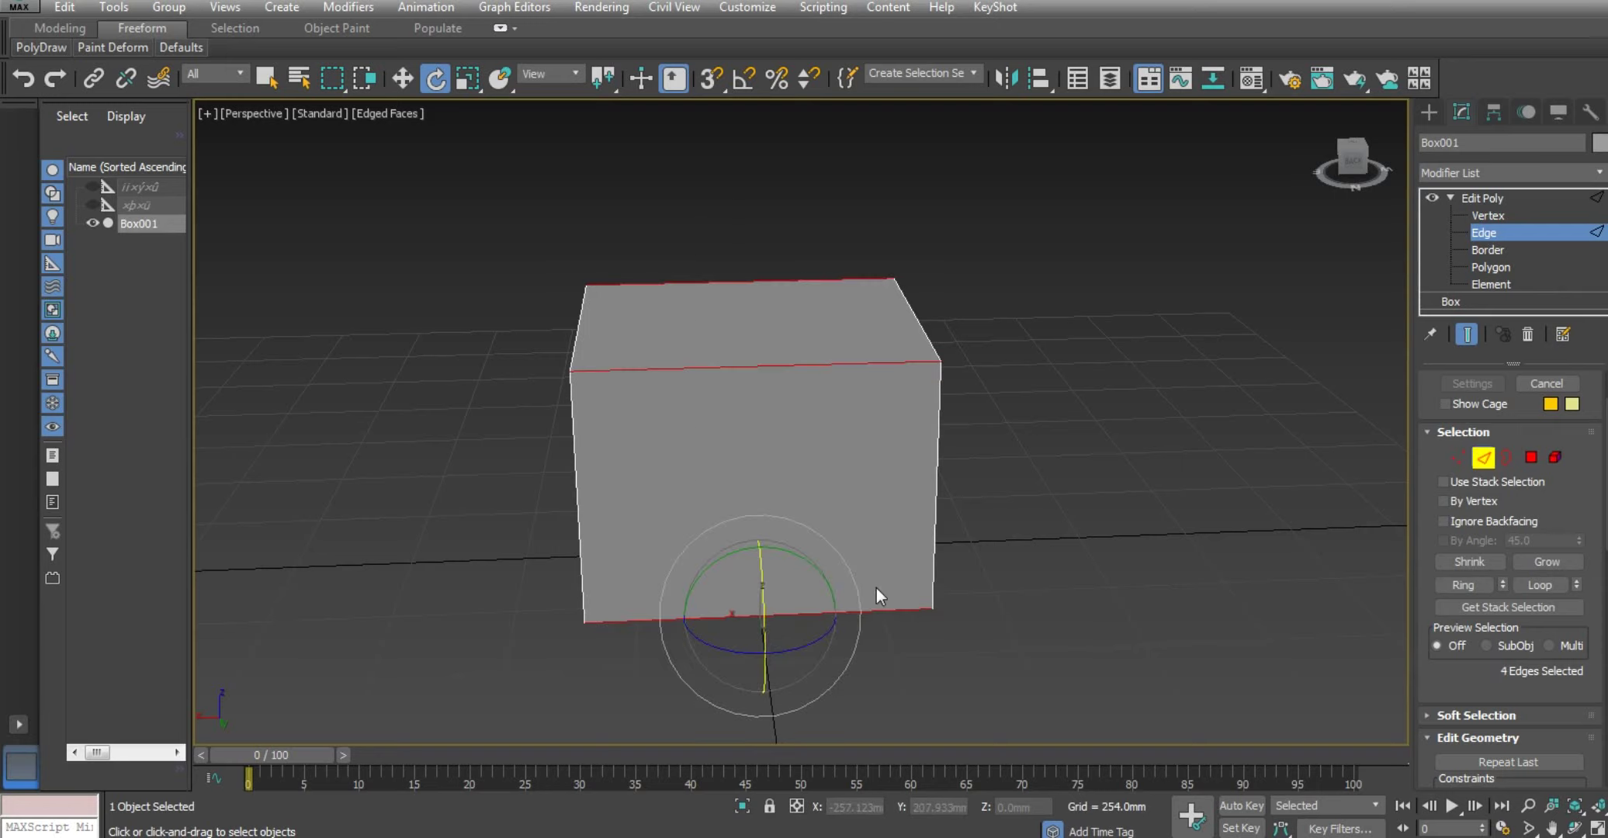
key("w")
mouse_move(633, 598)
middle_mouse_down("alt")
mouse_move(983, 544)
mouse_move(958, 396)
mouse_move(904, 508)
mouse_move(692, 659)
mouse_move(622, 643)
mouse_move(649, 634)
middle_mouse_up("alt")
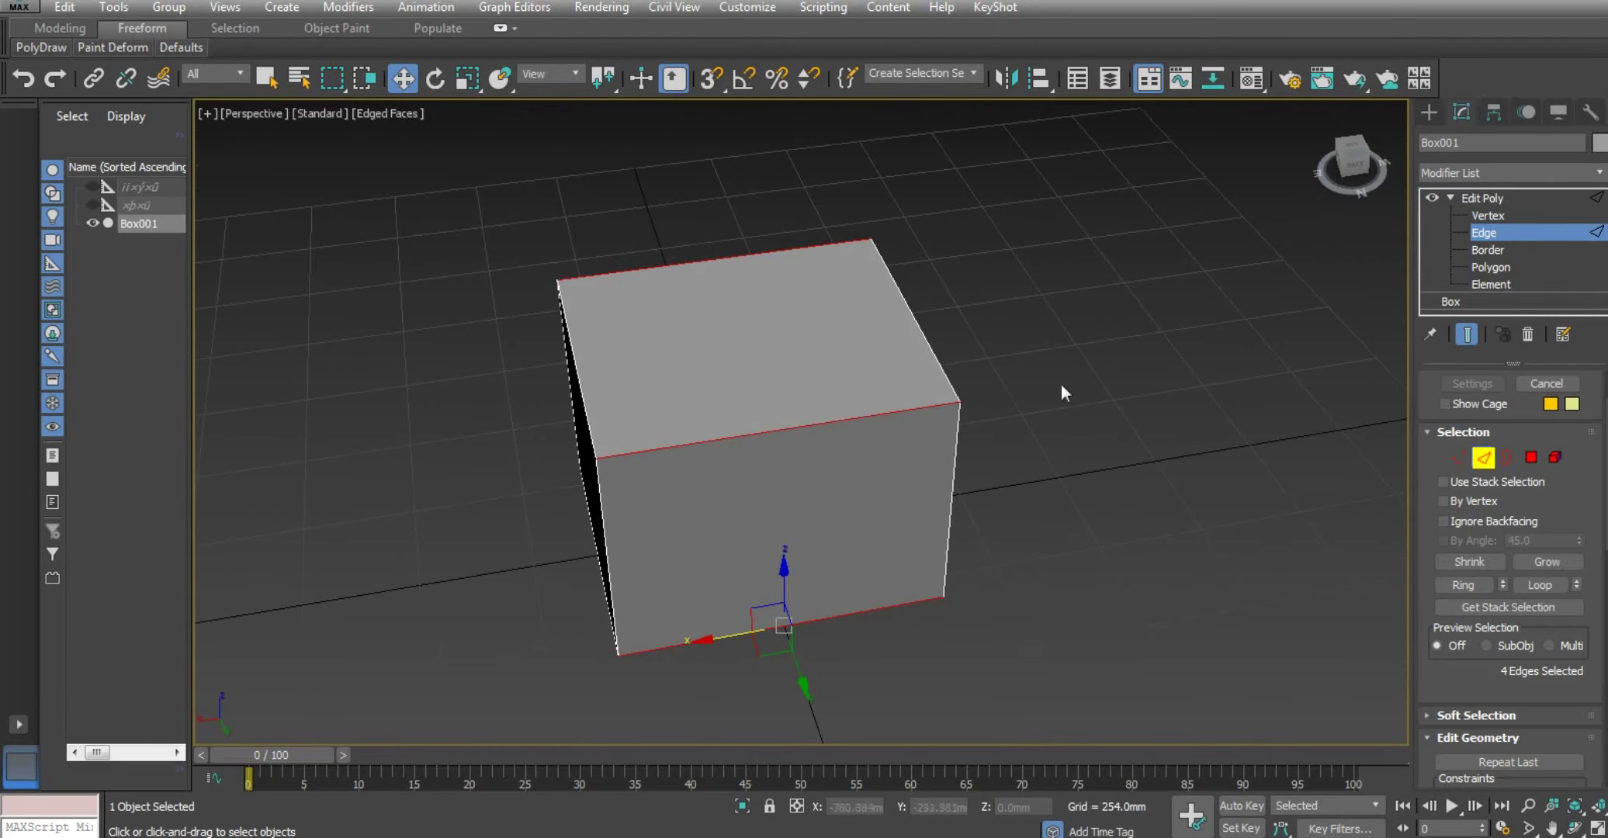
left_click(781, 428)
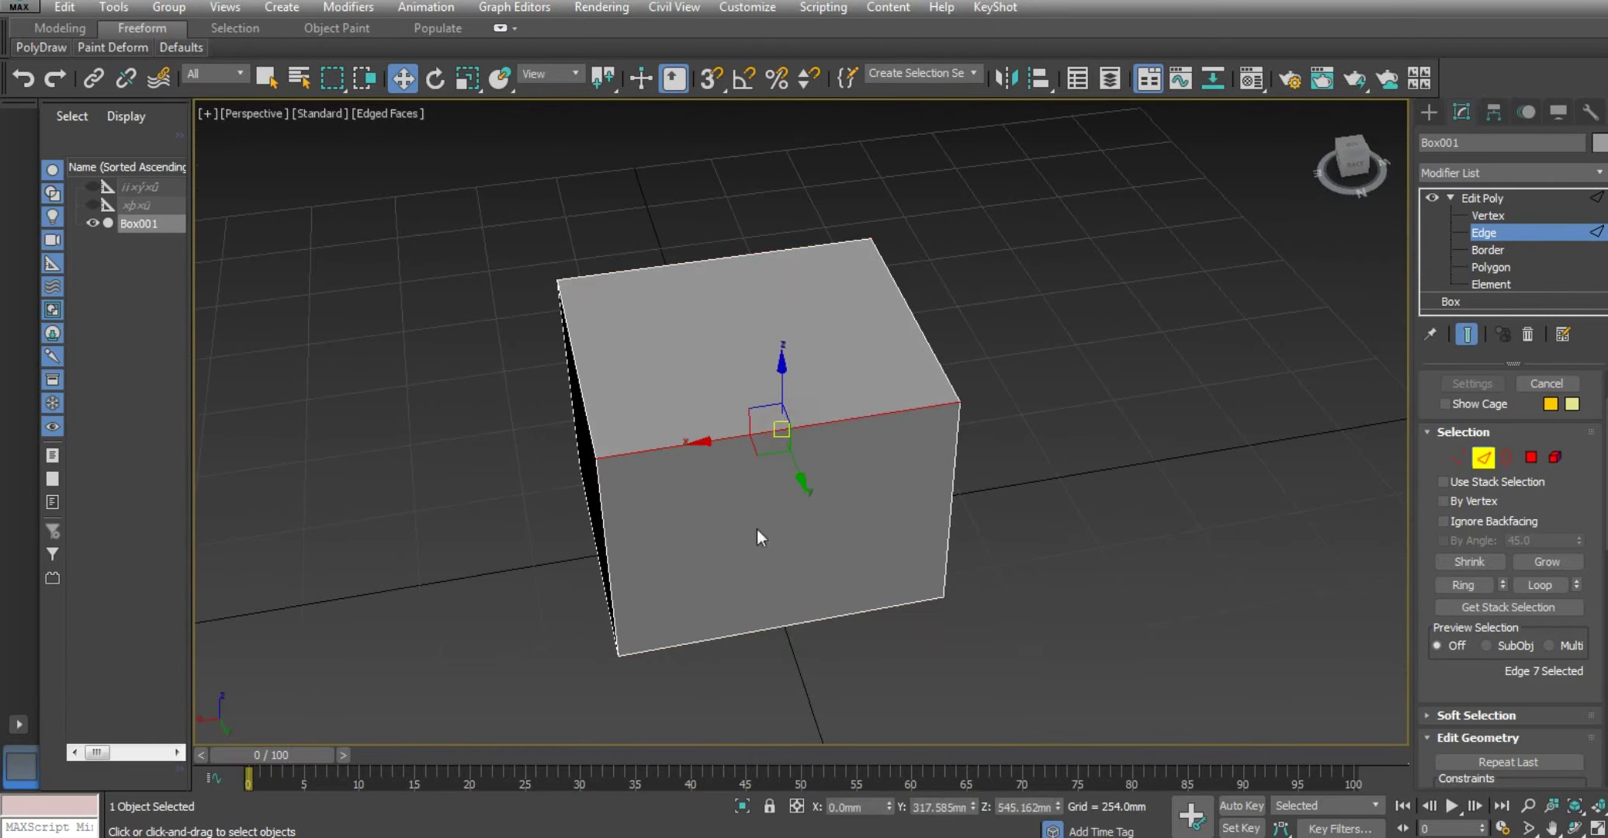
scroll(1521, 474, "up", 2)
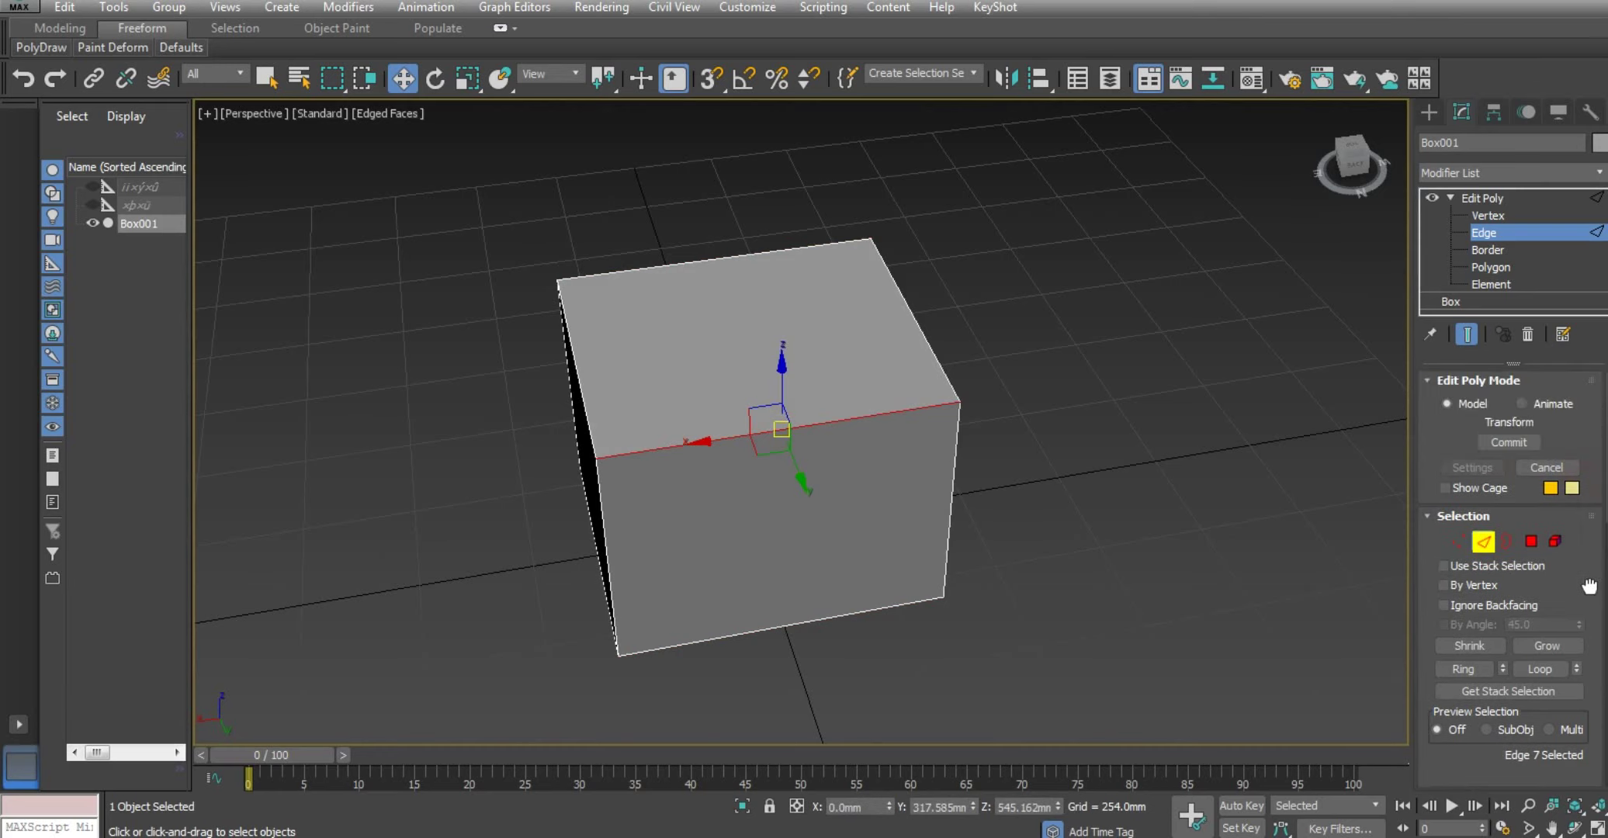
scroll(1535, 512, "down", 2)
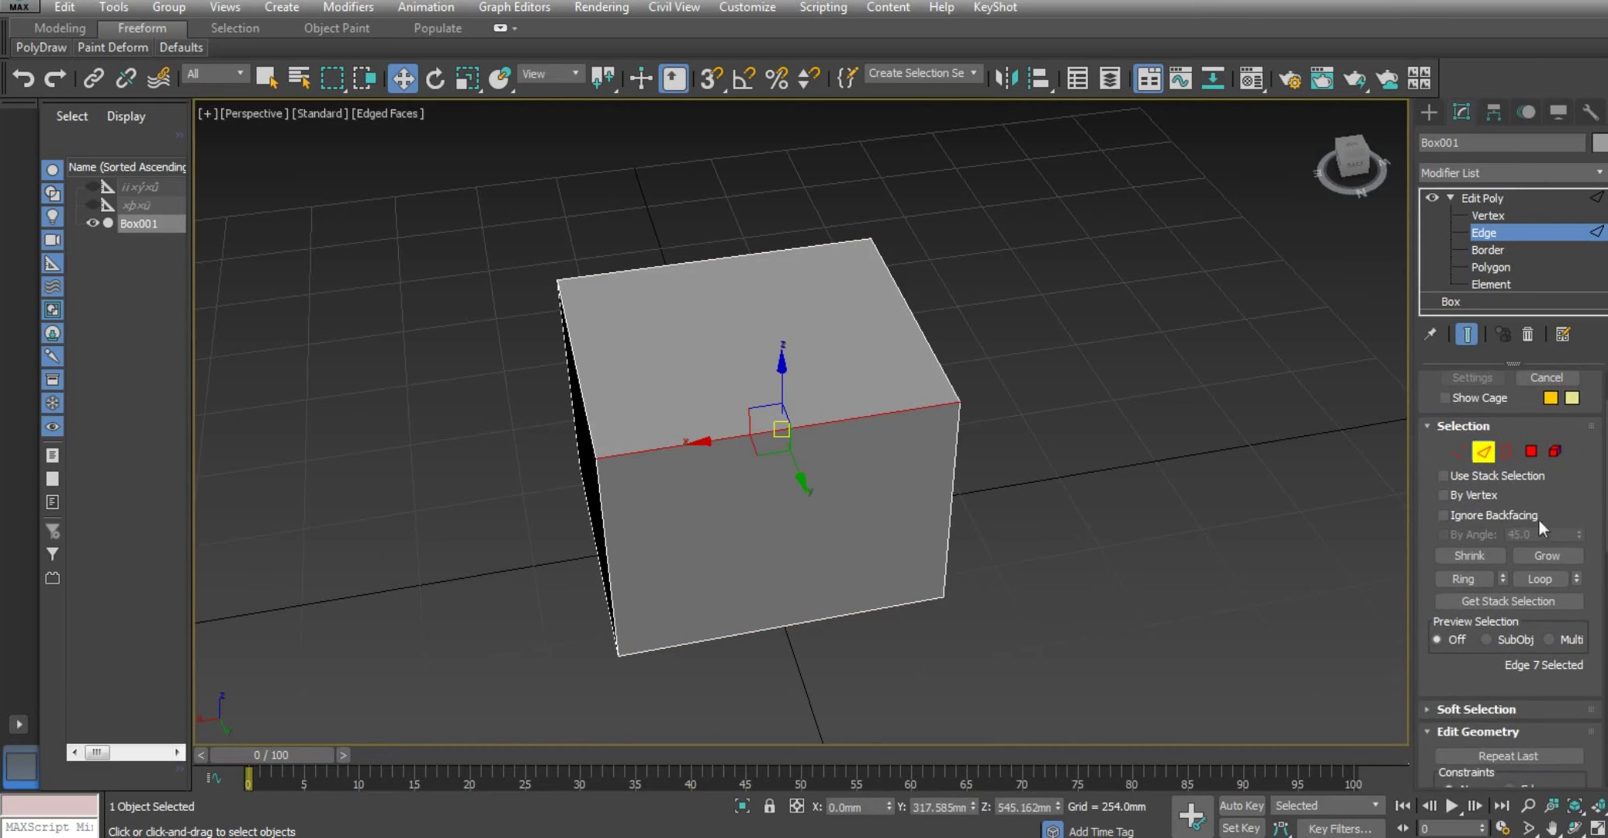
Step: Expand it with Ring to the four parallel edges and reach the Edit Edges rollout
left_click(1468, 578)
mouse_move(715, 488)
middle_mouse_down("alt")
mouse_move(833, 503)
mouse_move(760, 398)
mouse_move(786, 316)
mouse_move(805, 588)
mouse_move(822, 494)
mouse_move(1030, 555)
middle_mouse_up("alt")
scroll(1532, 681, "down", 1)
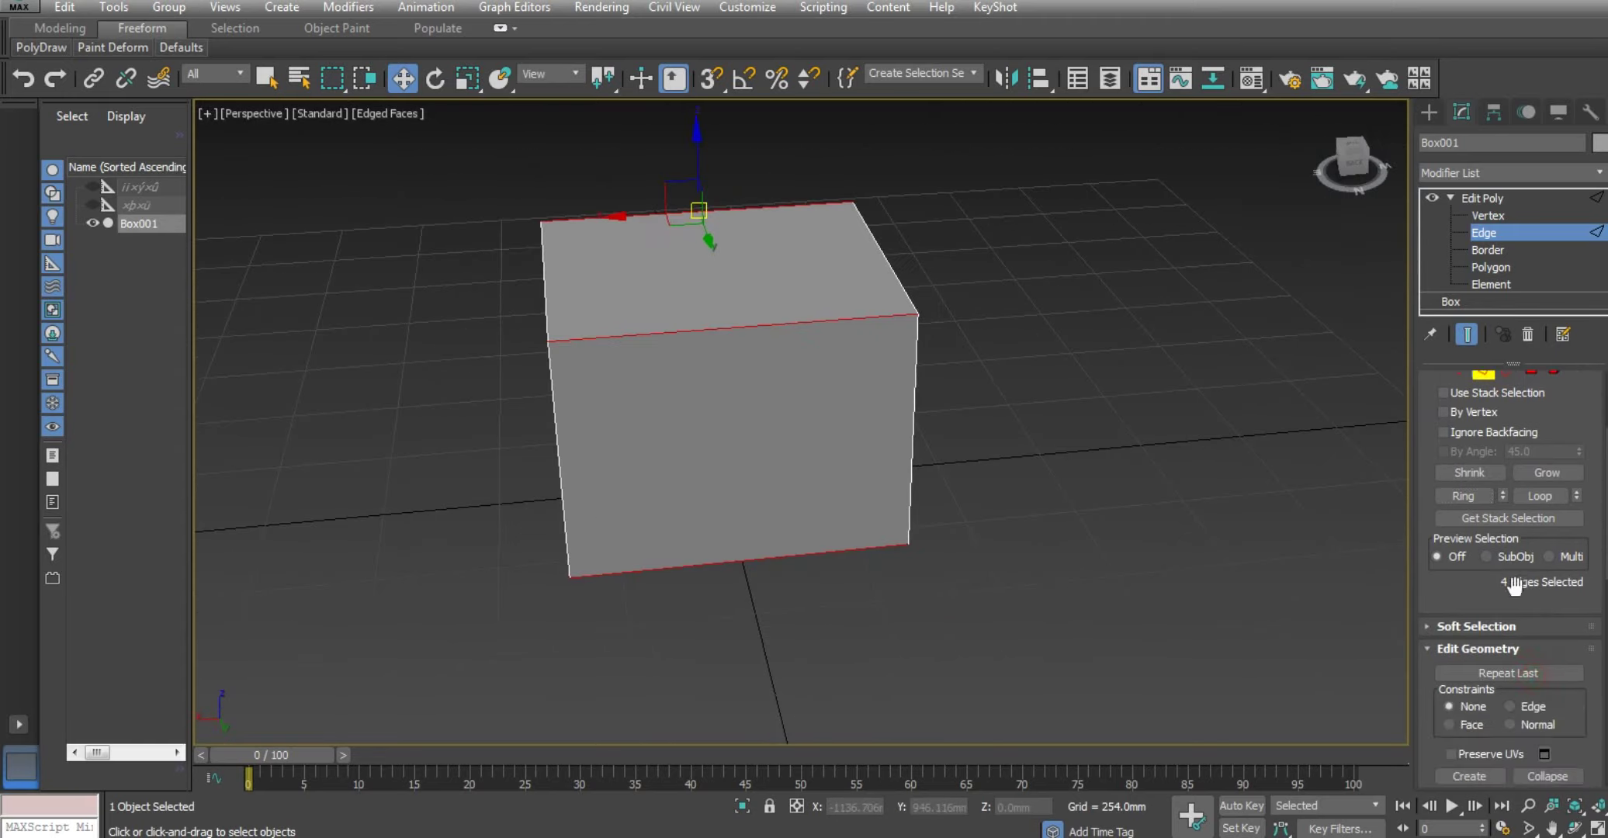
scroll(1525, 652, "down", 2)
scroll(1517, 620, "down", 1)
scroll(1515, 615, "down", 1)
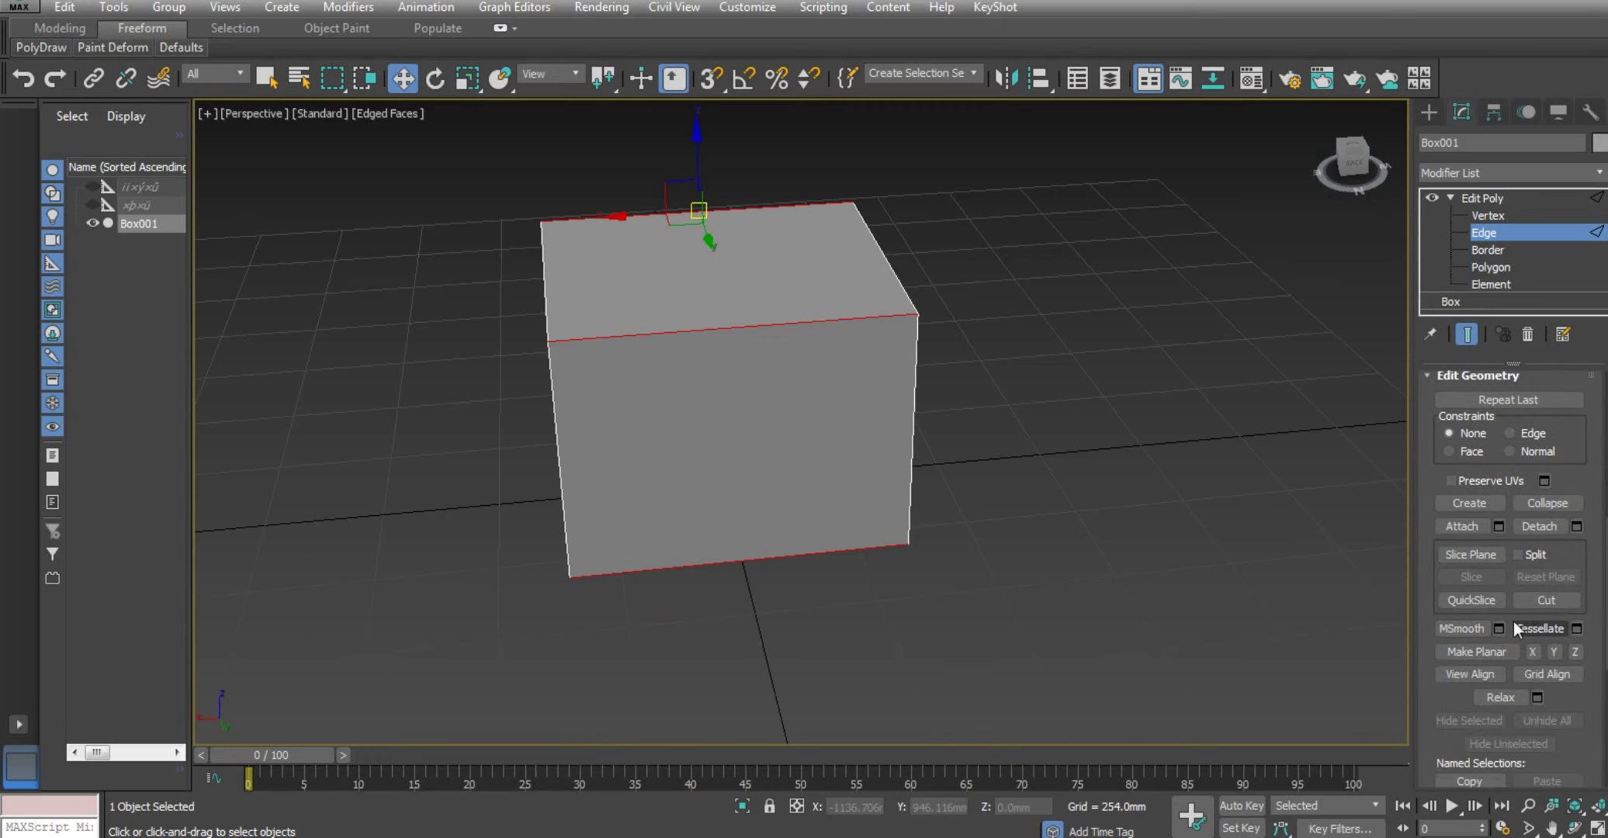
scroll(1514, 622, "down", 1)
scroll(1513, 620, "down", 1)
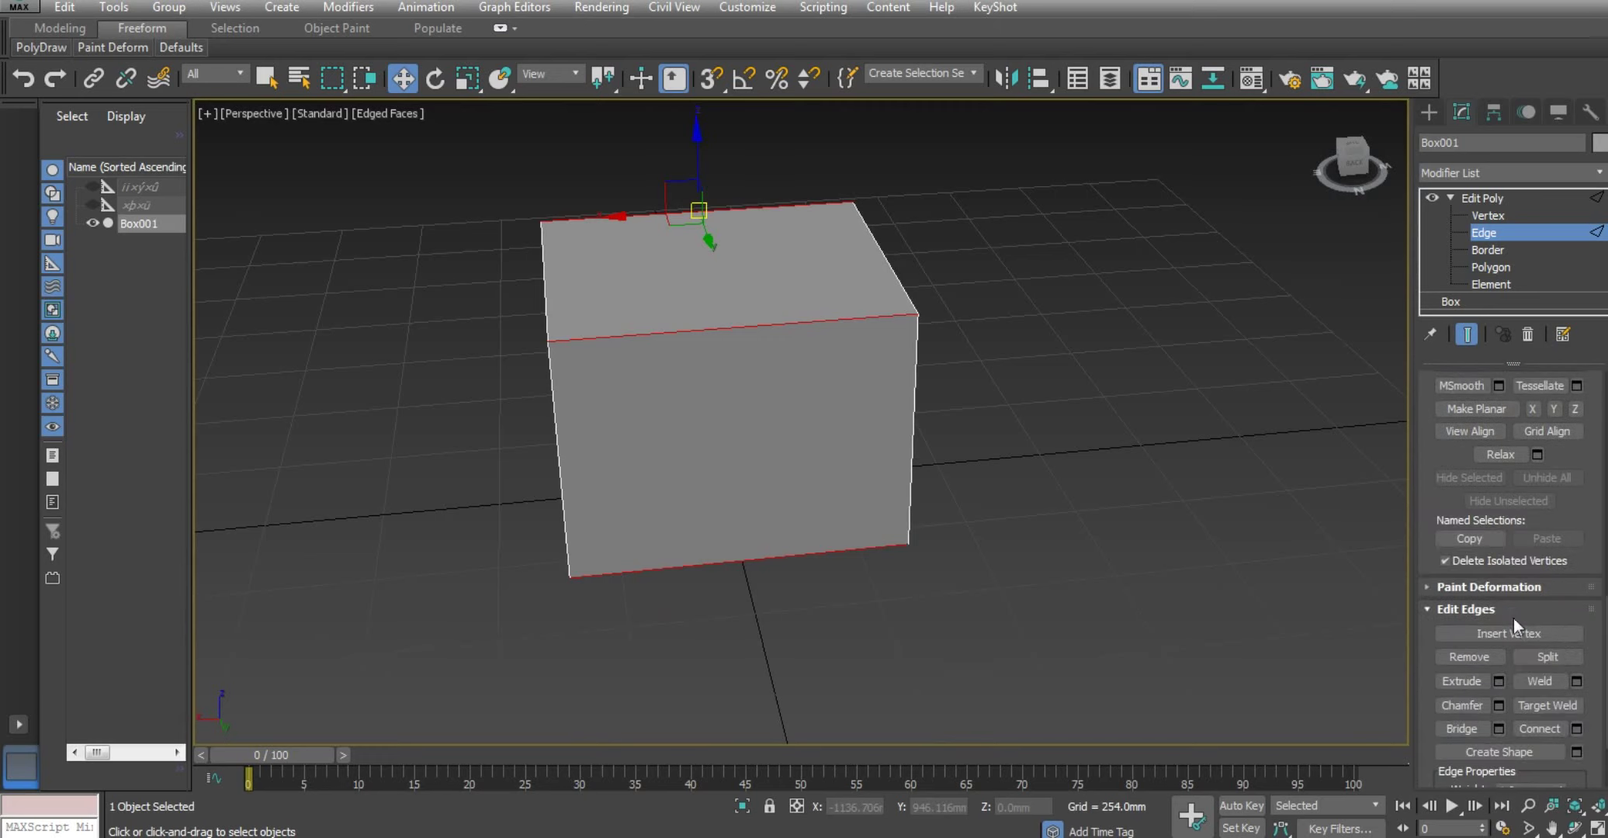
scroll(1514, 617, "down", 2)
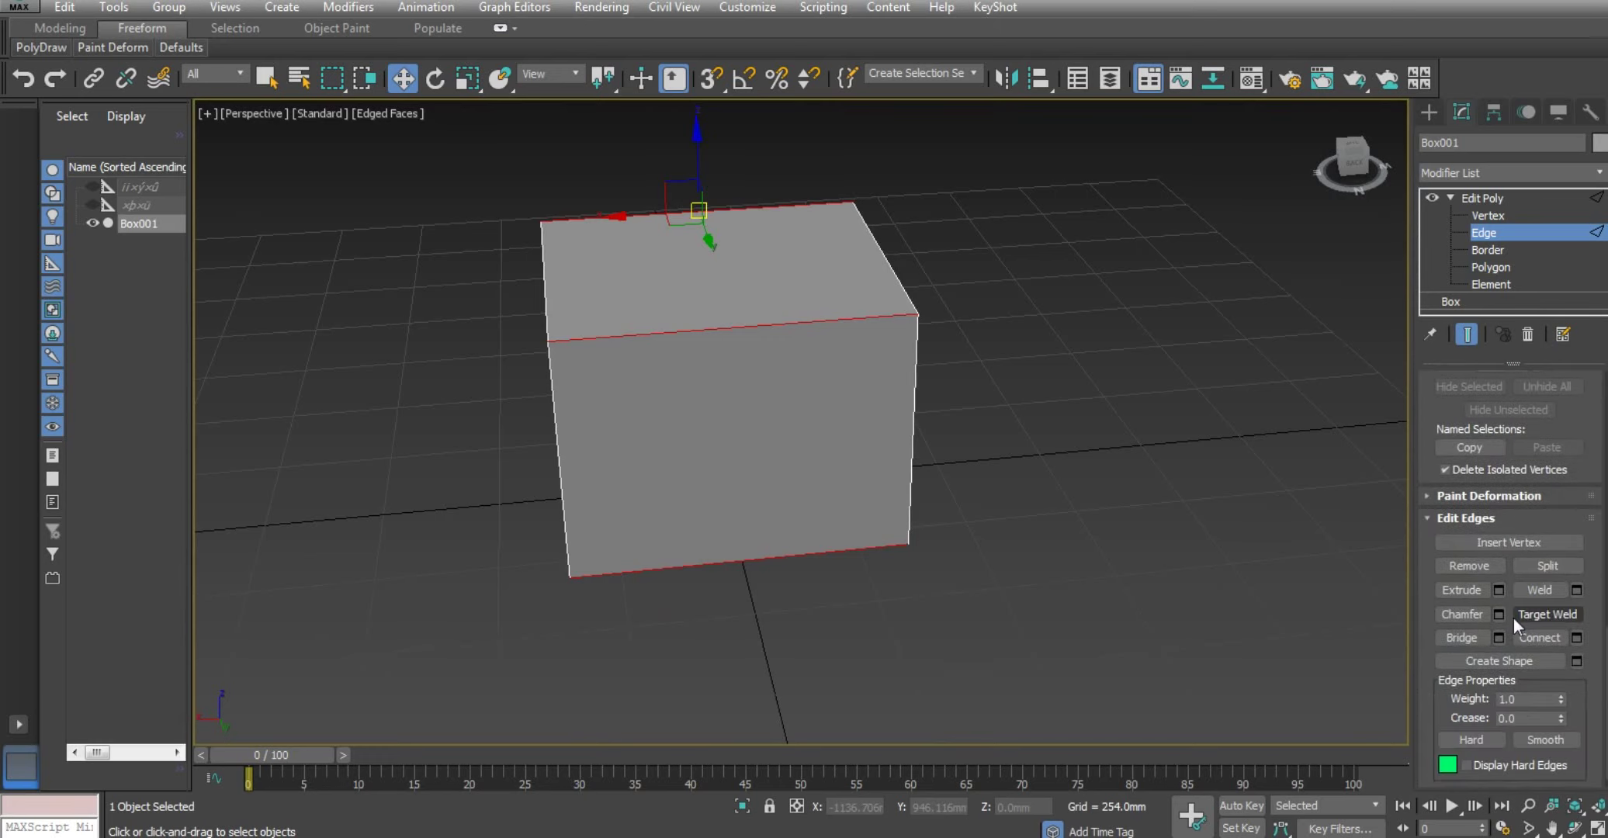
Step: Preview Connect Edges on the ring with 2 segments
left_click(1575, 638)
scroll(1016, 488, "up", 1)
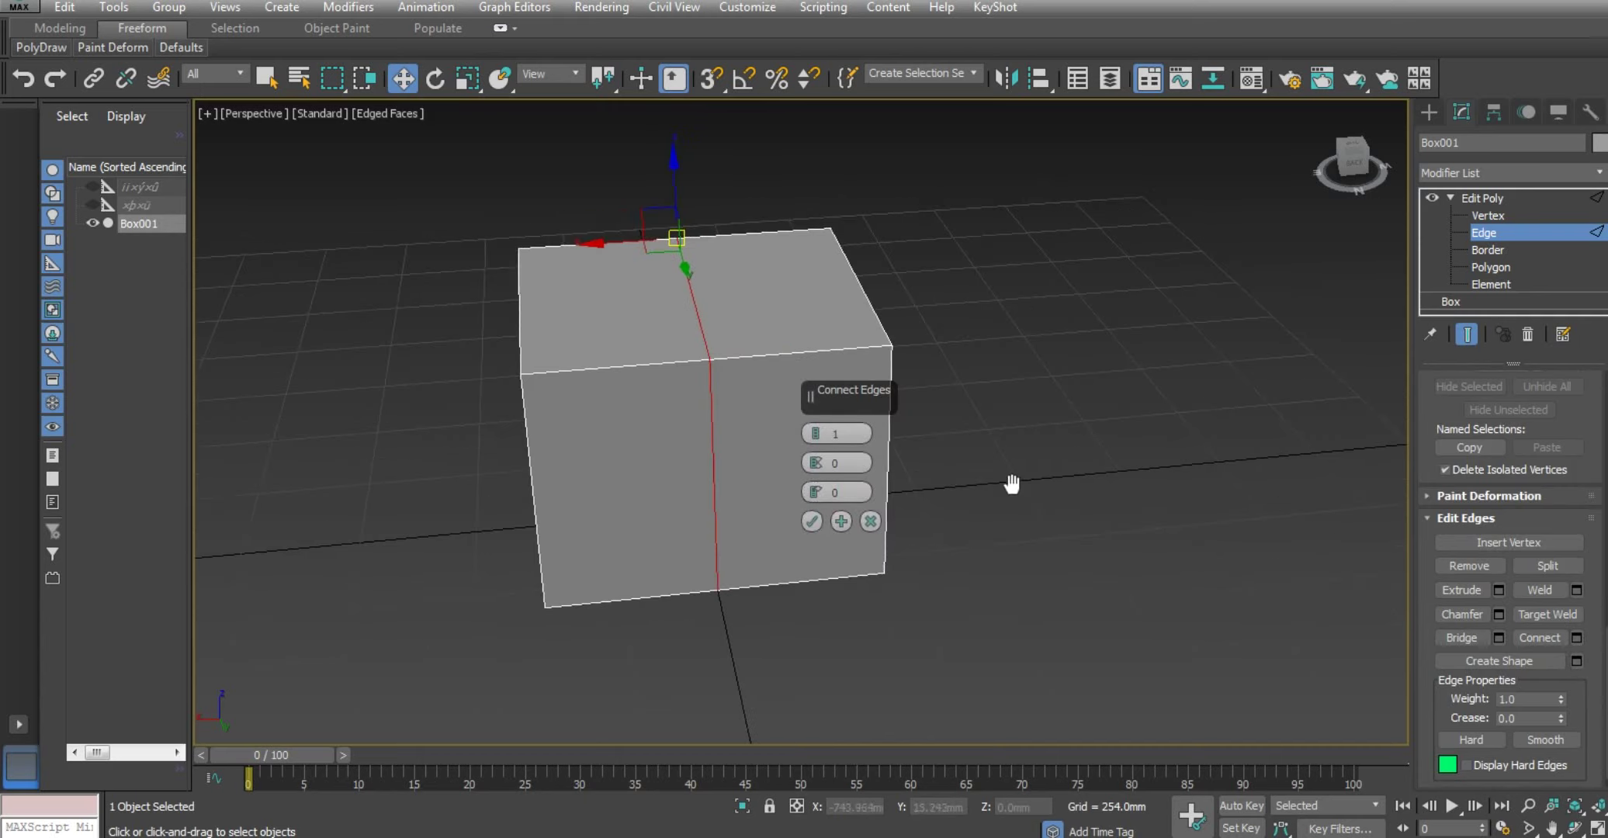
scroll(954, 465, "up", 3)
scroll(983, 406, "down", 3)
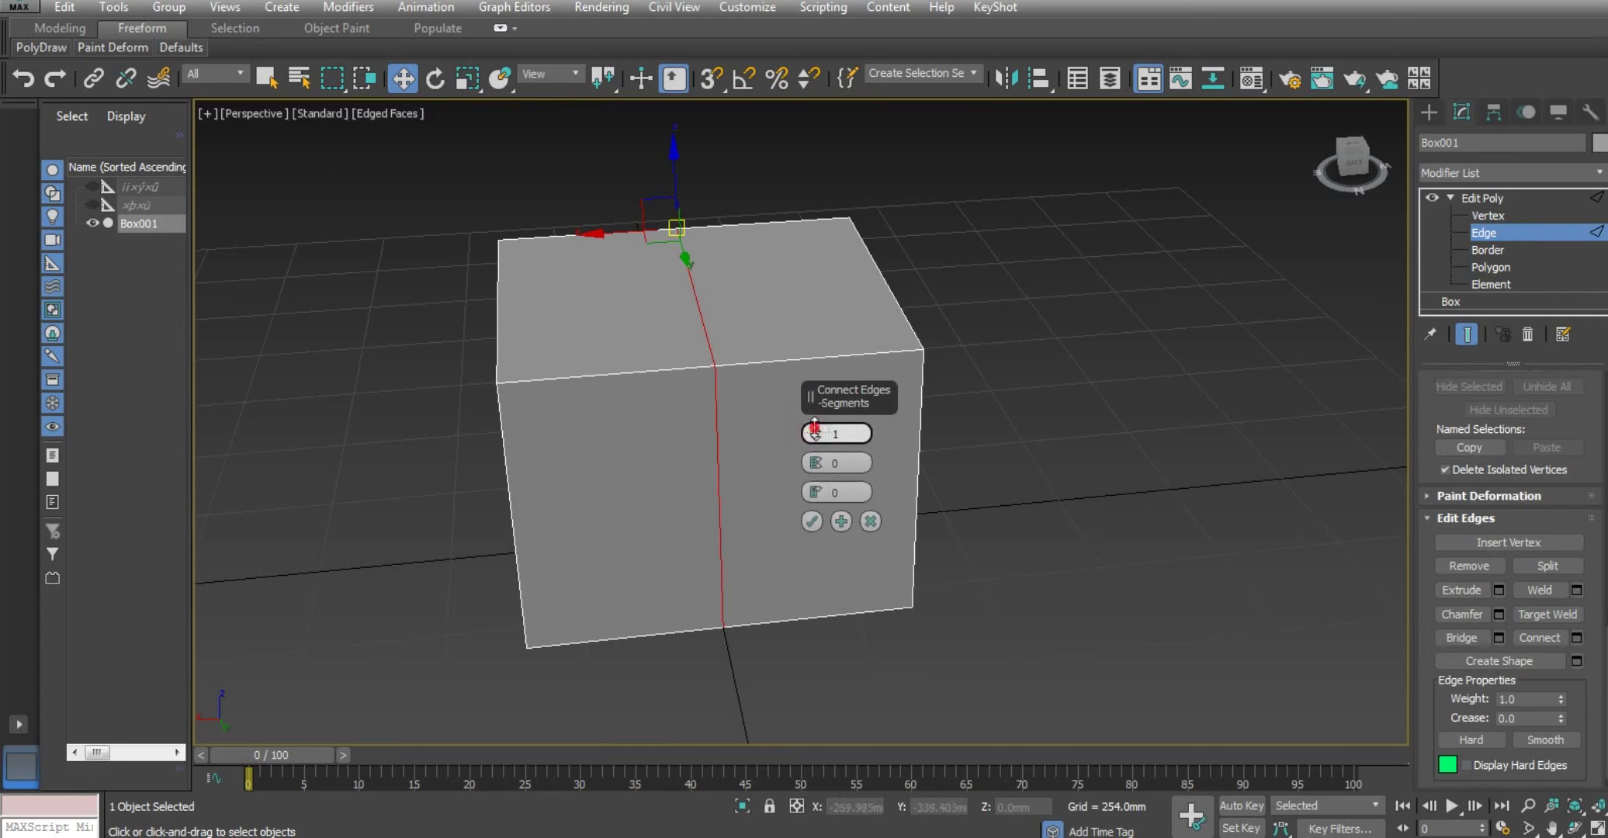
left_click_drag(817, 437, 817, 433)
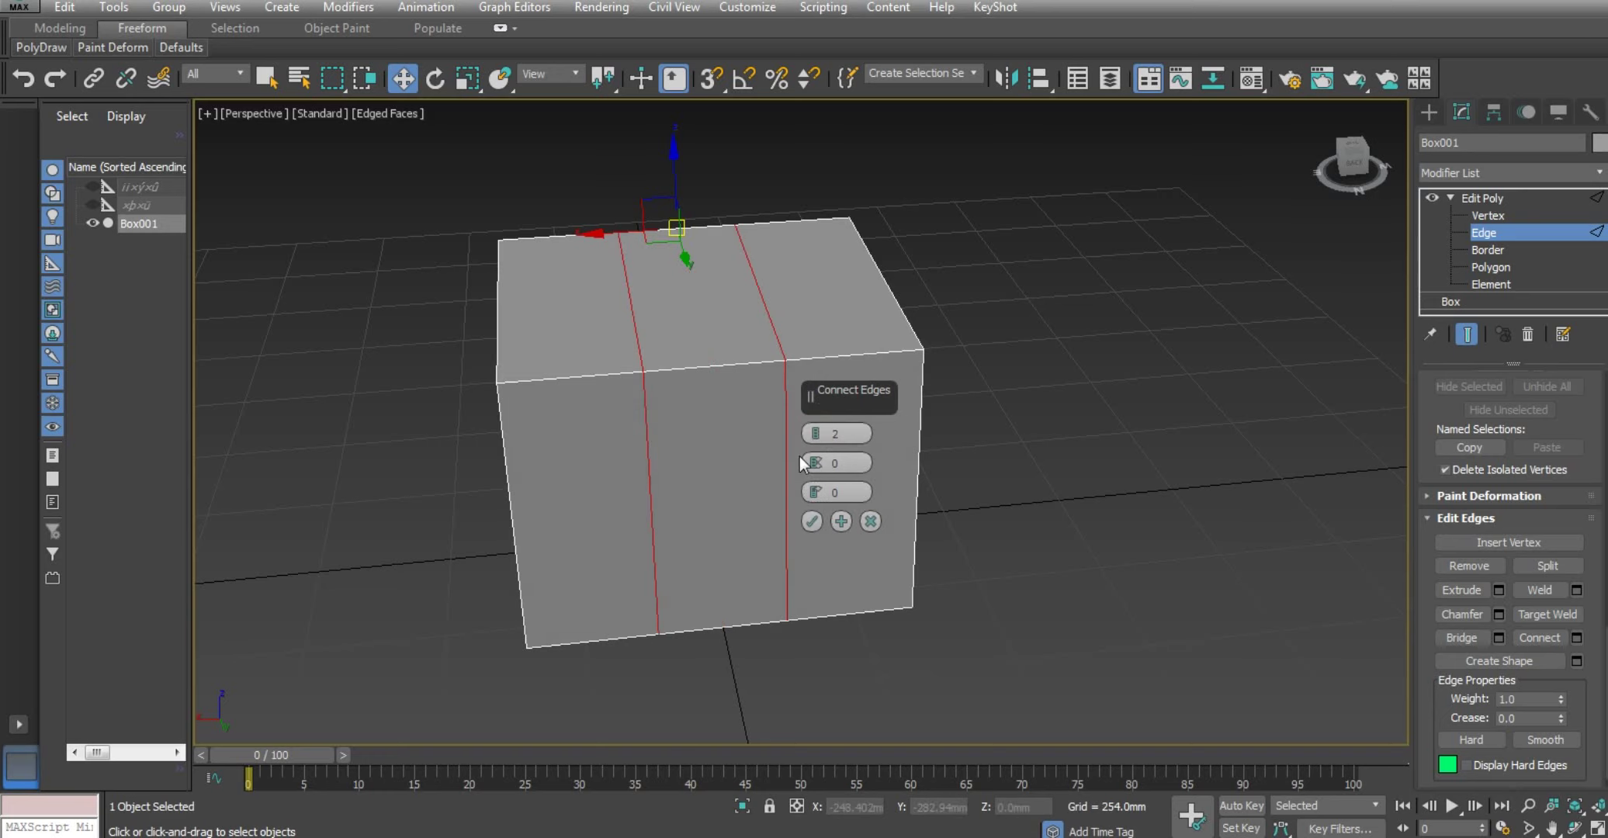
left_click_drag(818, 428, 823, 436)
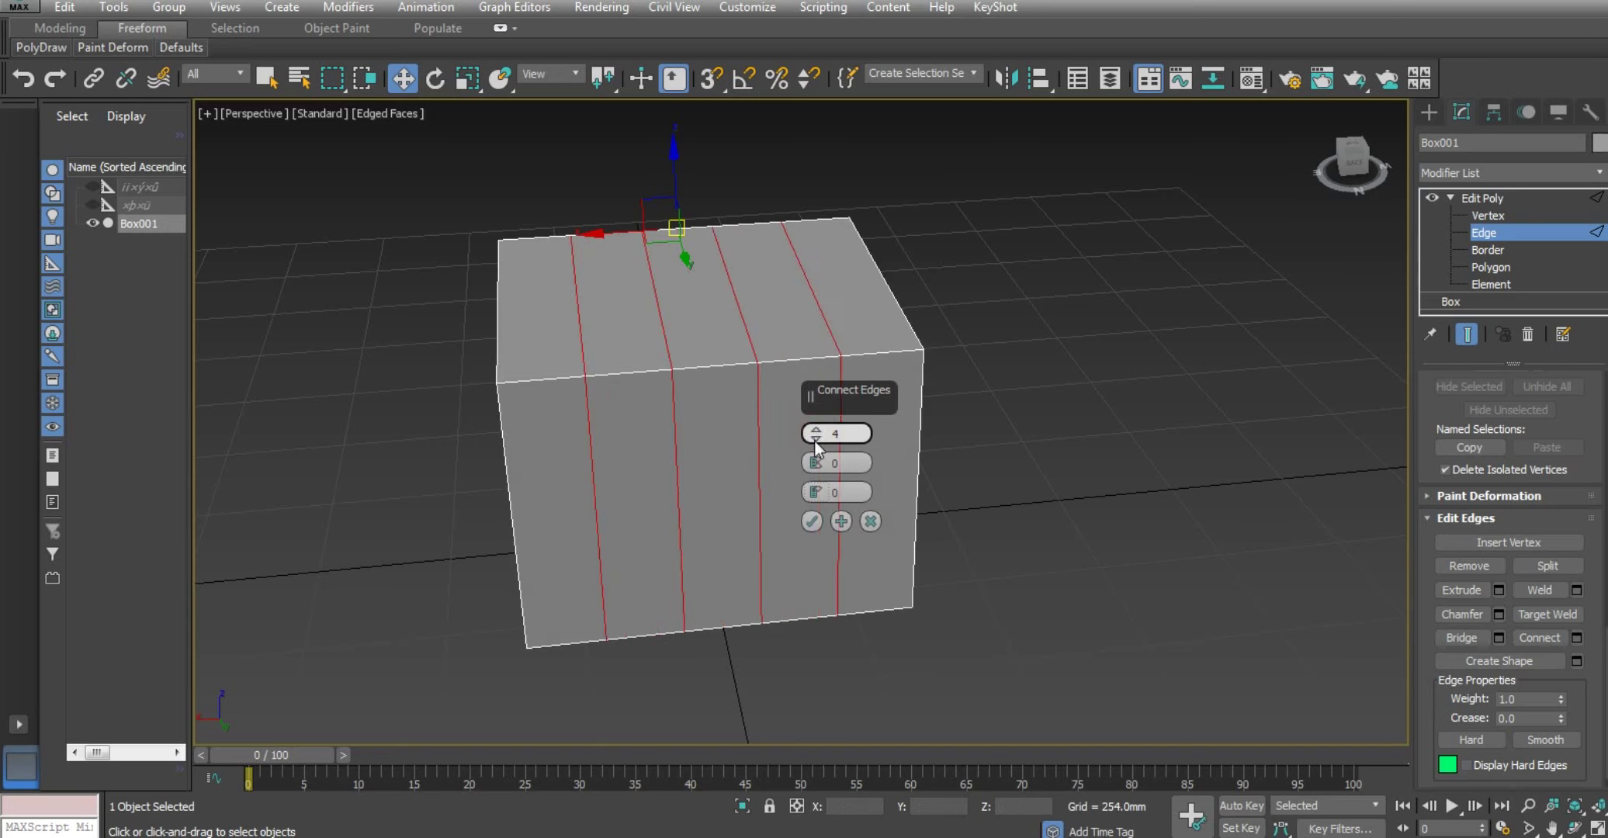
left_click(816, 439)
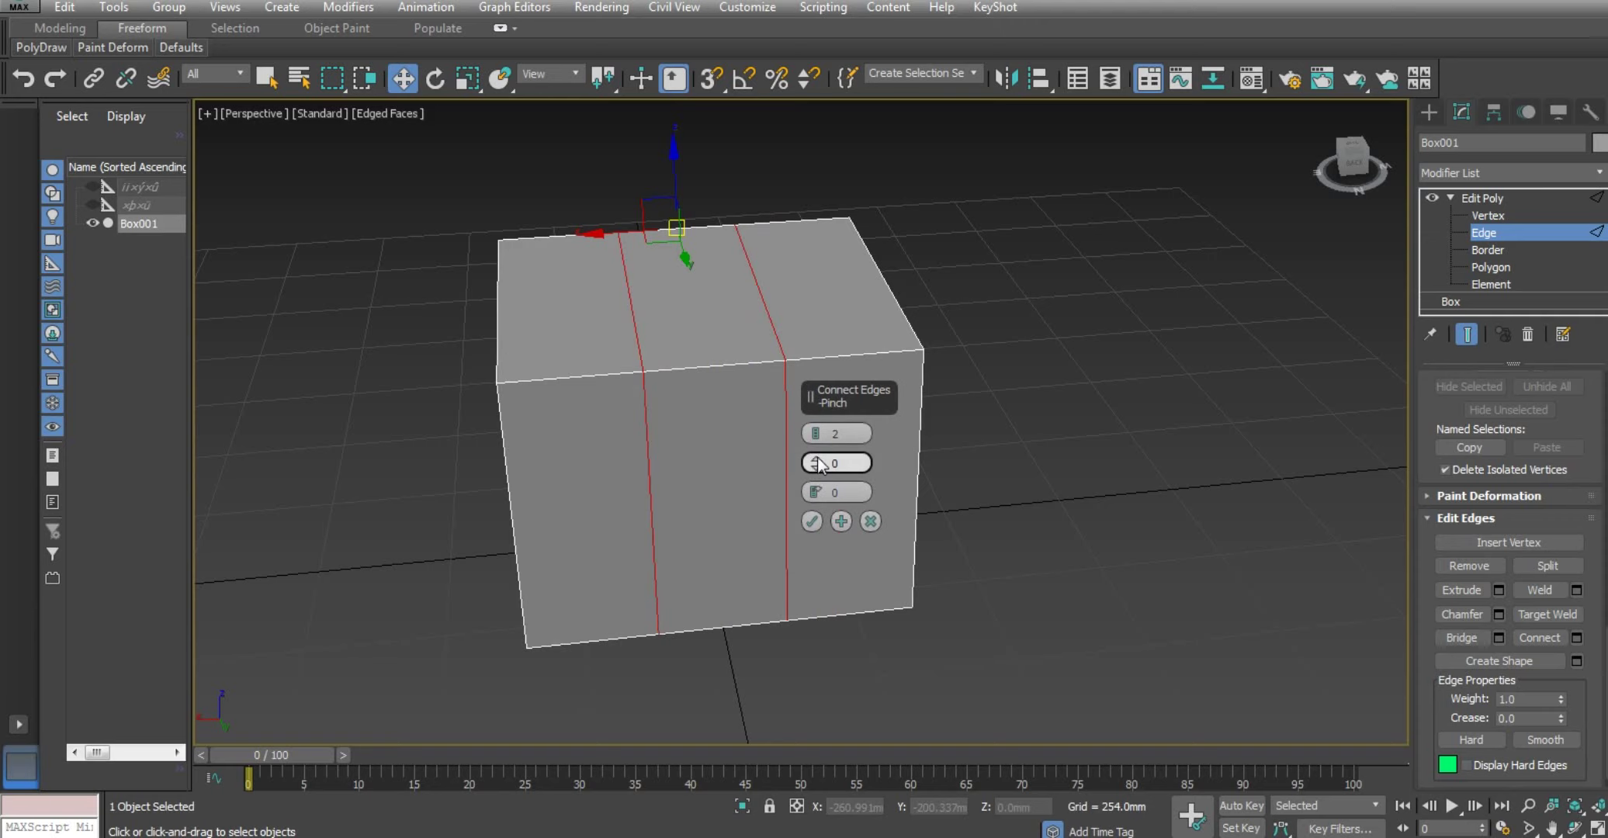
Step: Set the connecting edges' pinch to 80
mouse_move(817, 464)
left_mouse_down()
mouse_move(818, 164)
mouse_move(824, 440)
mouse_move(851, 207)
left_mouse_up()
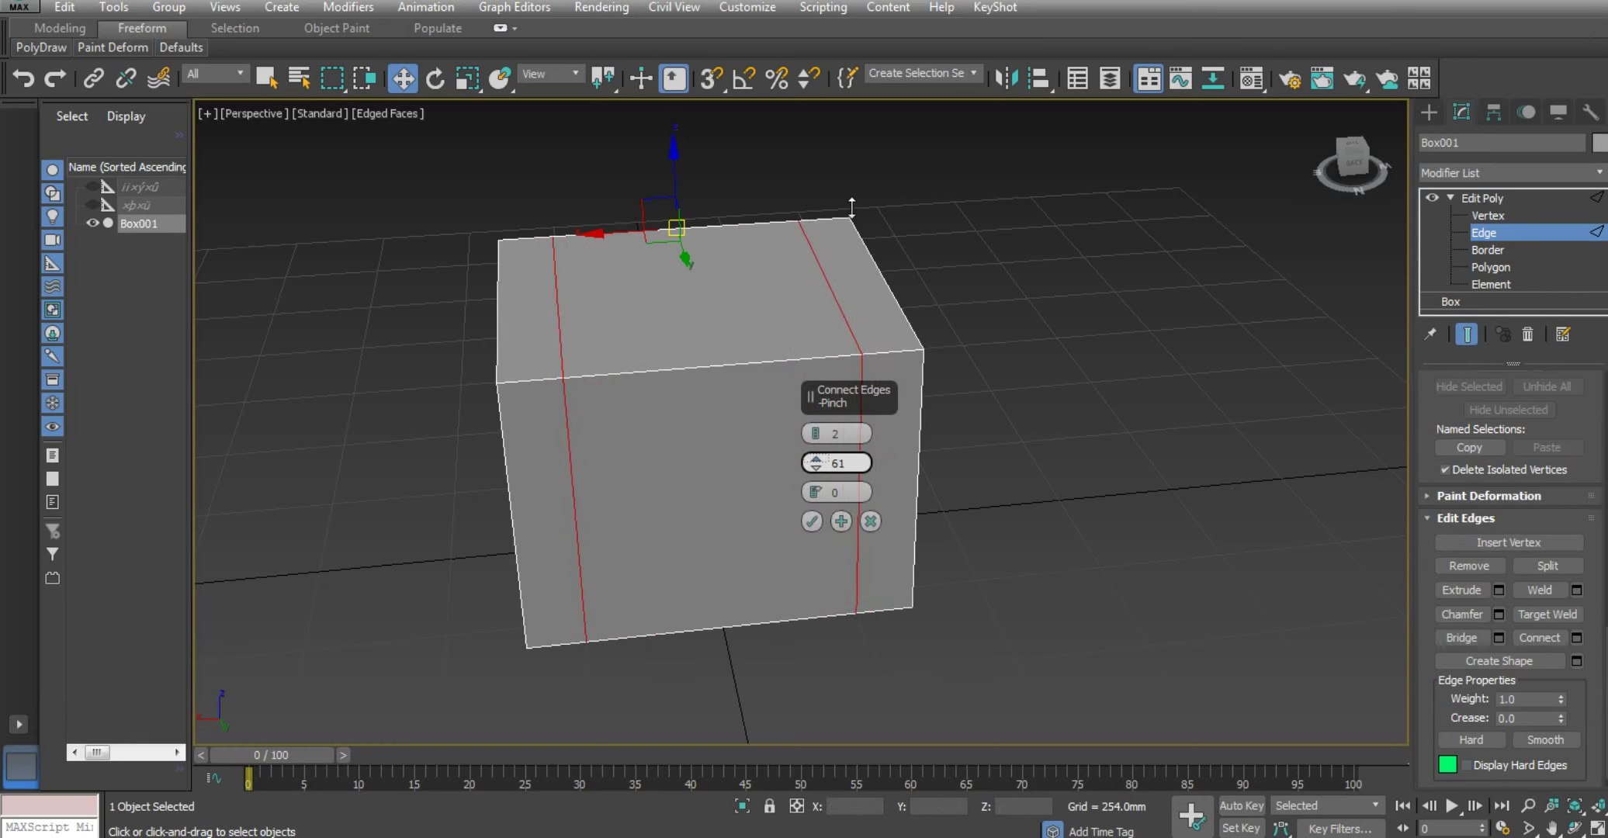
left_click_drag(851, 207, 858, 158)
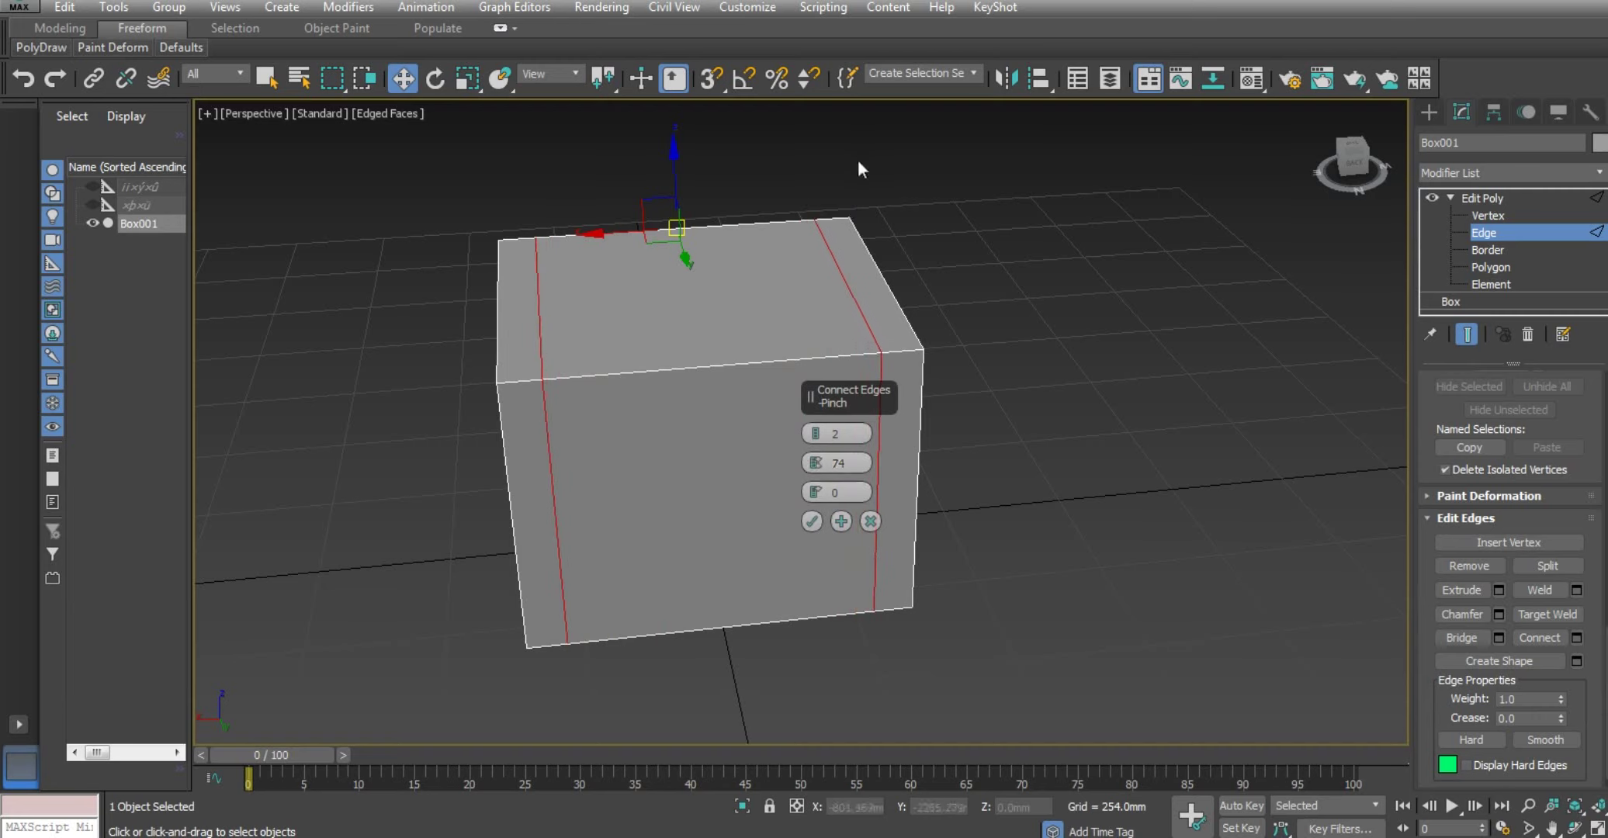
left_click(861, 461)
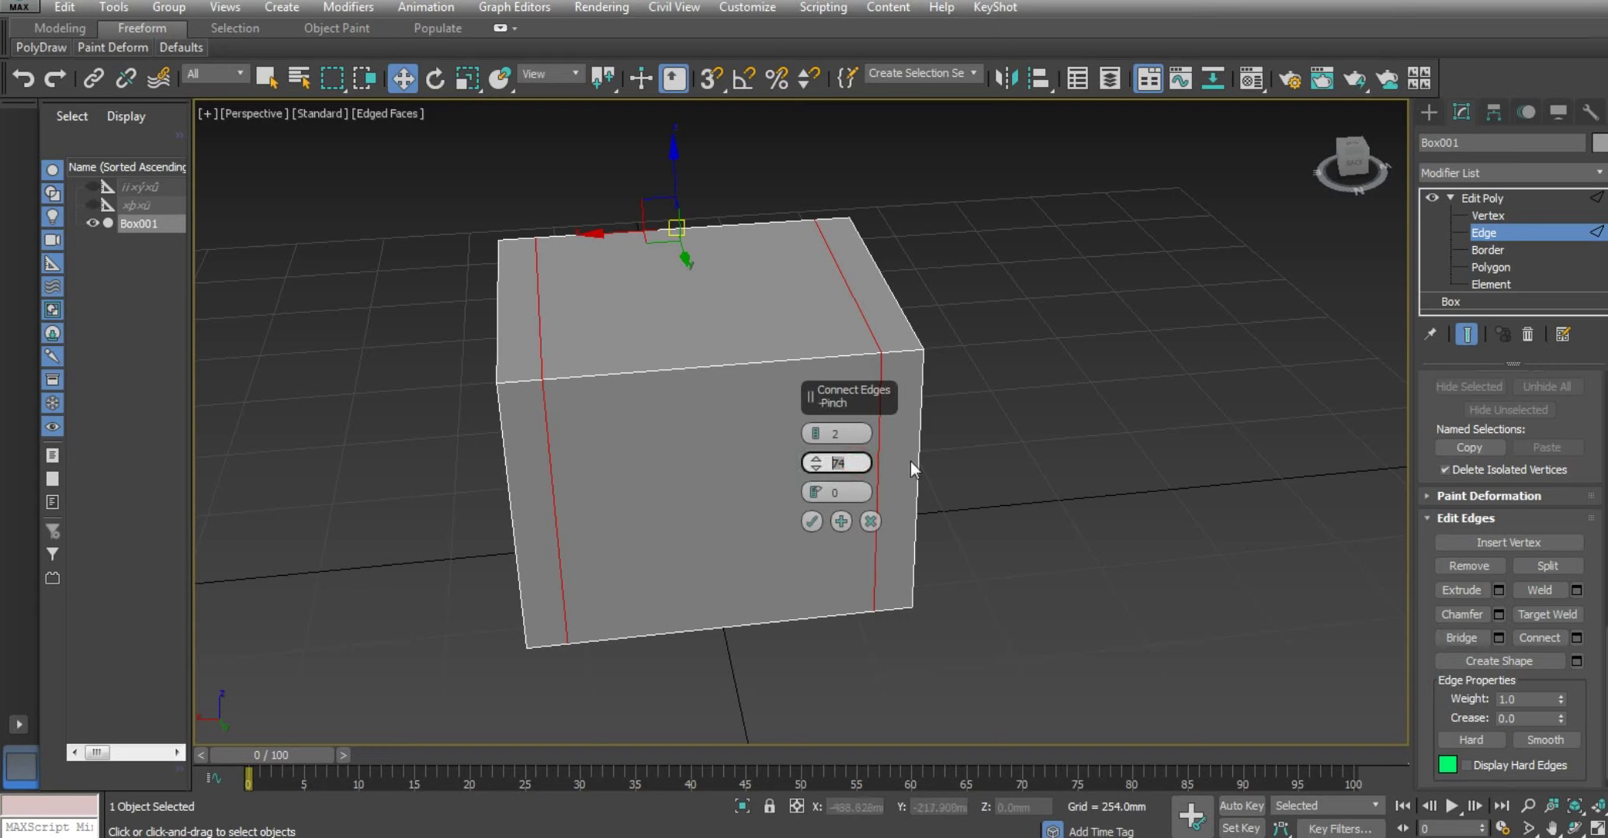
type("80")
key("Return")
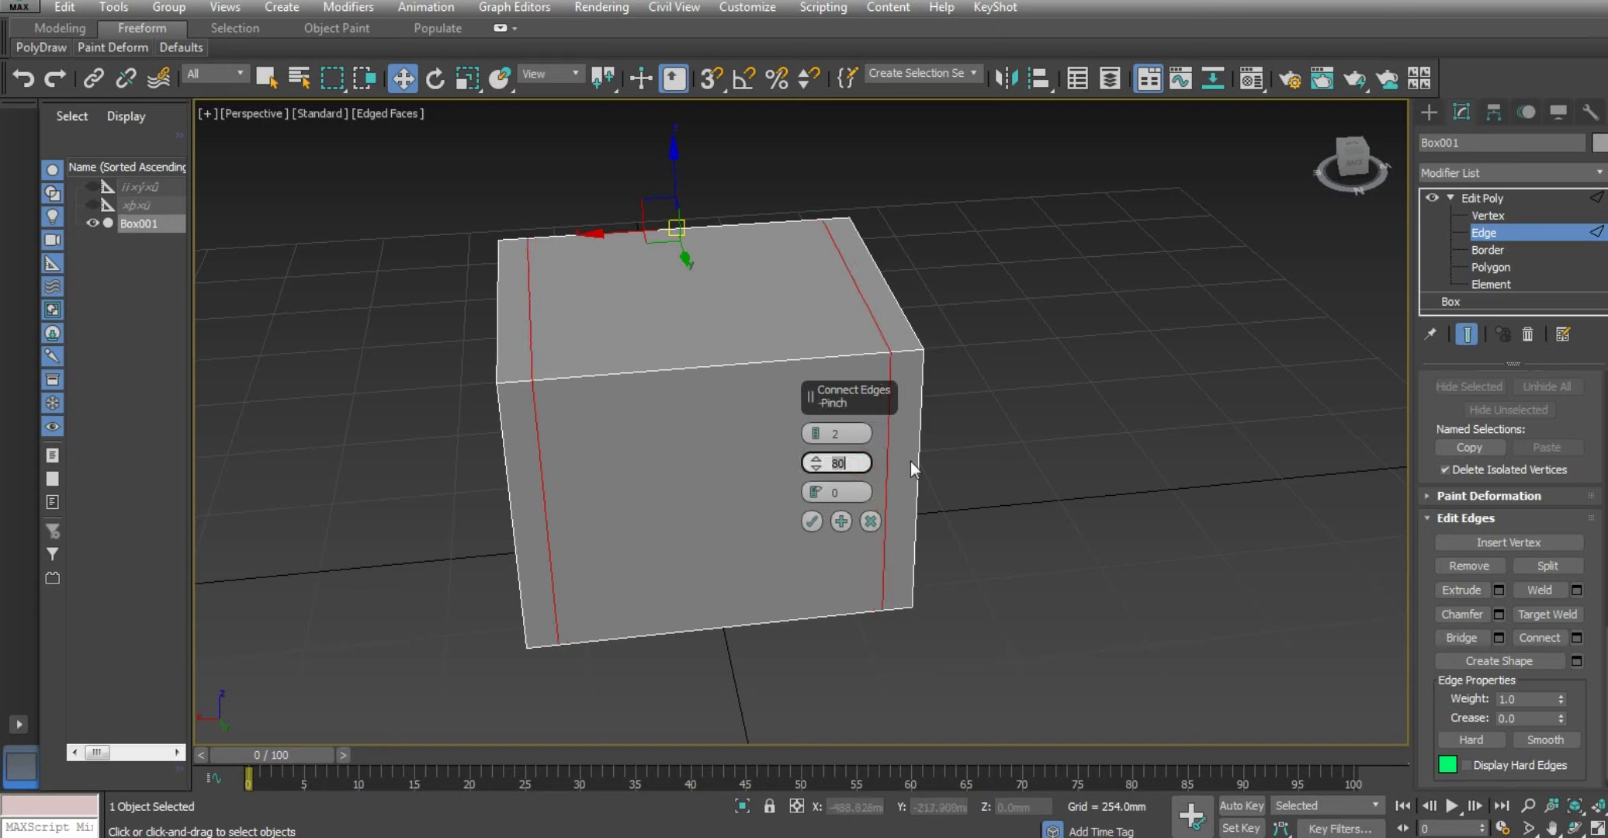
Step: Test the slide and a pinch of 0, then reset slide to 0
left_click(814, 490)
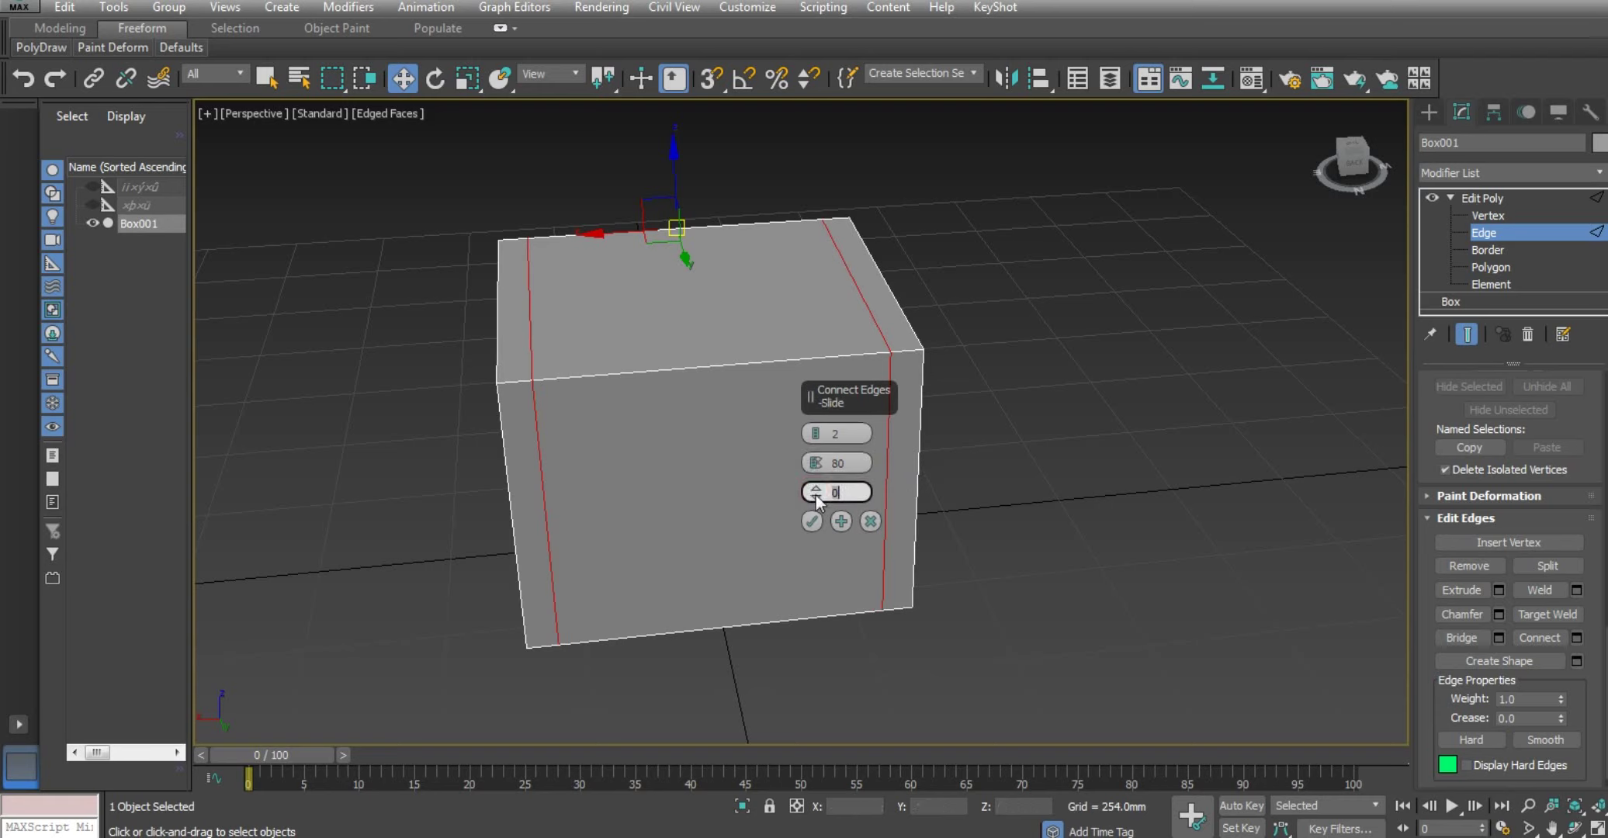
mouse_move(816, 495)
left_mouse_down()
mouse_move(837, 497)
mouse_move(815, 495)
left_mouse_up()
left_click(813, 469)
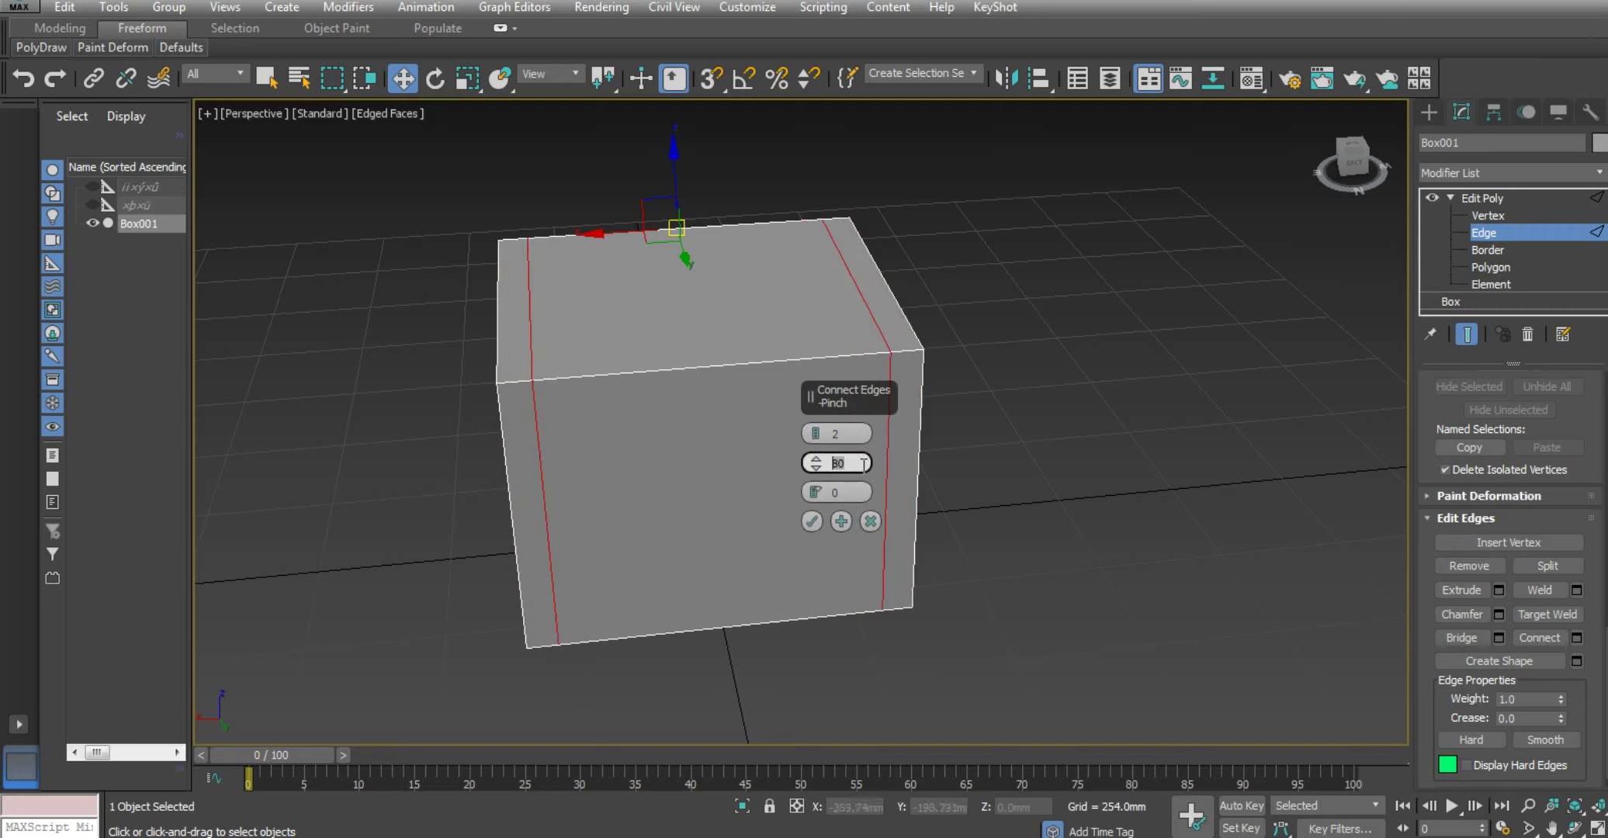
type("0")
left_click(841, 494)
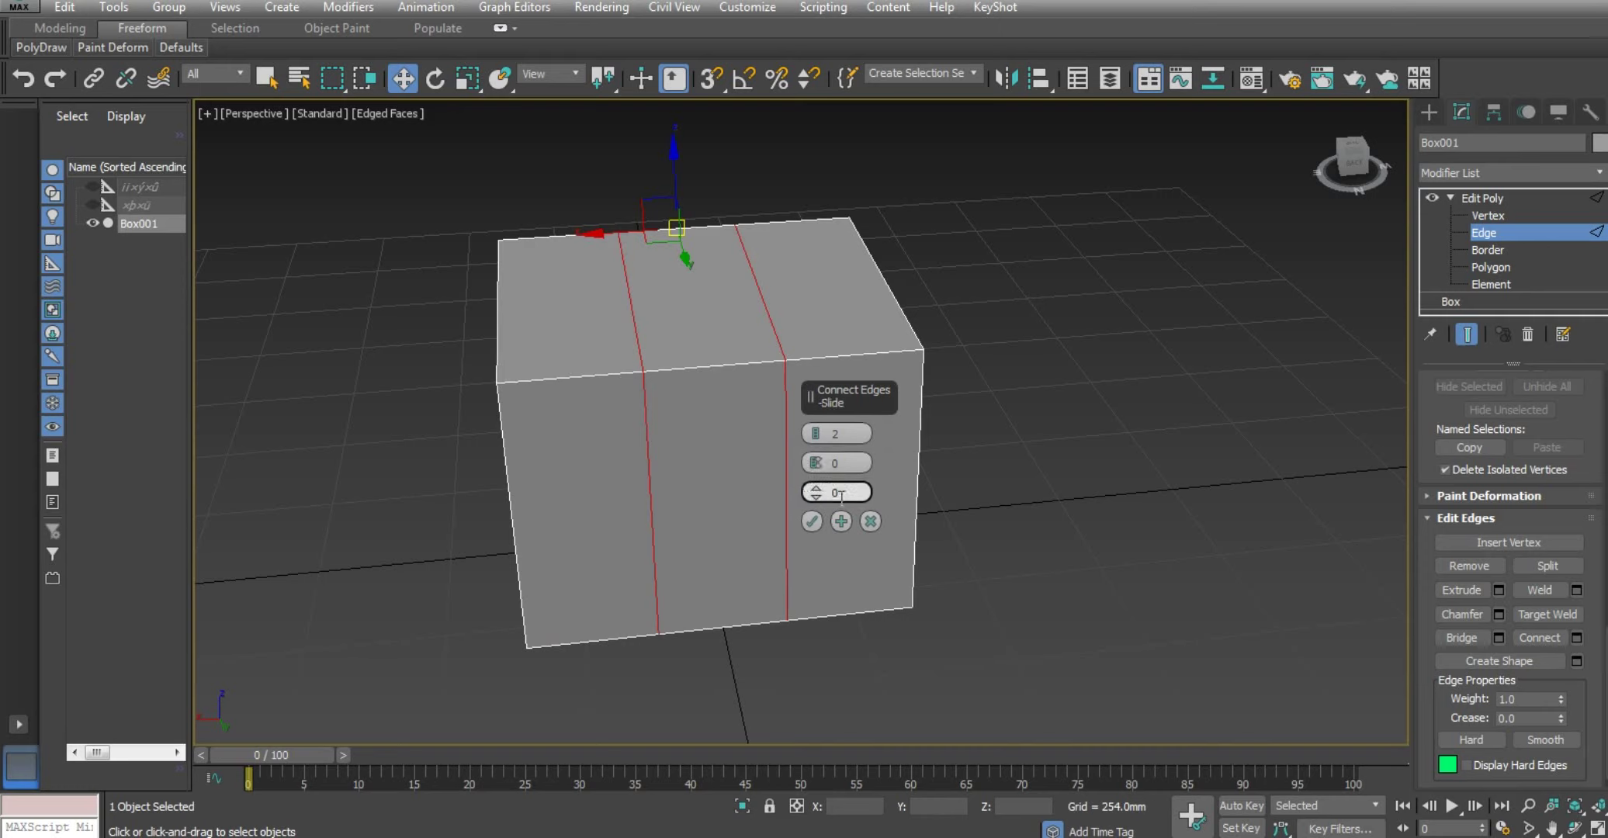
mouse_move(817, 496)
left_mouse_down()
mouse_move(909, 834)
mouse_move(803, 417)
left_mouse_up()
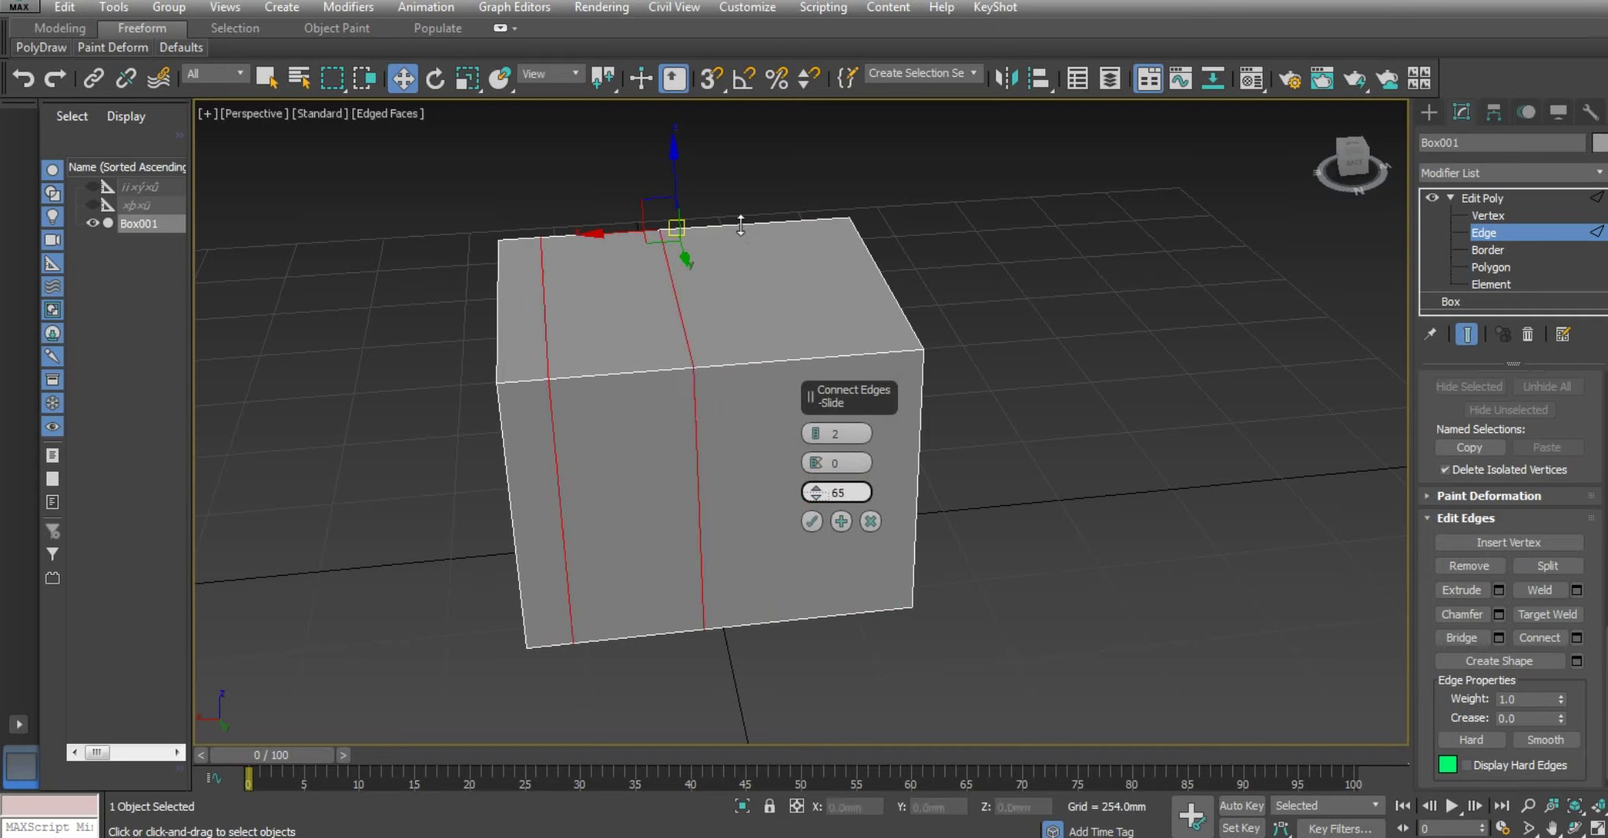
right_click(818, 499)
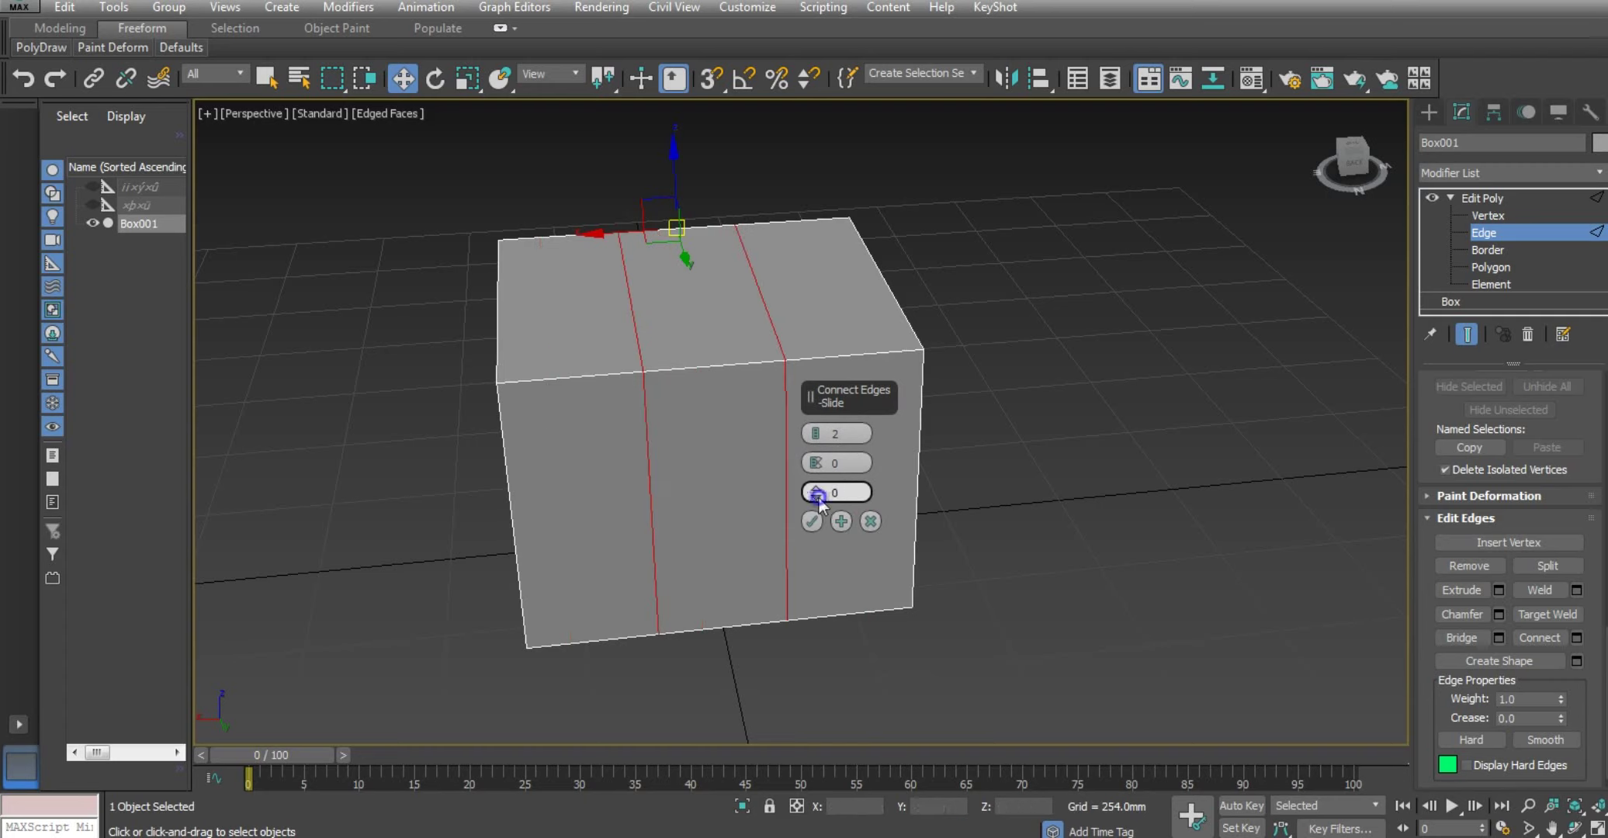
Step: Restore pinch 80 and commit the two connecting edge loops
left_click(841, 462)
type("8")
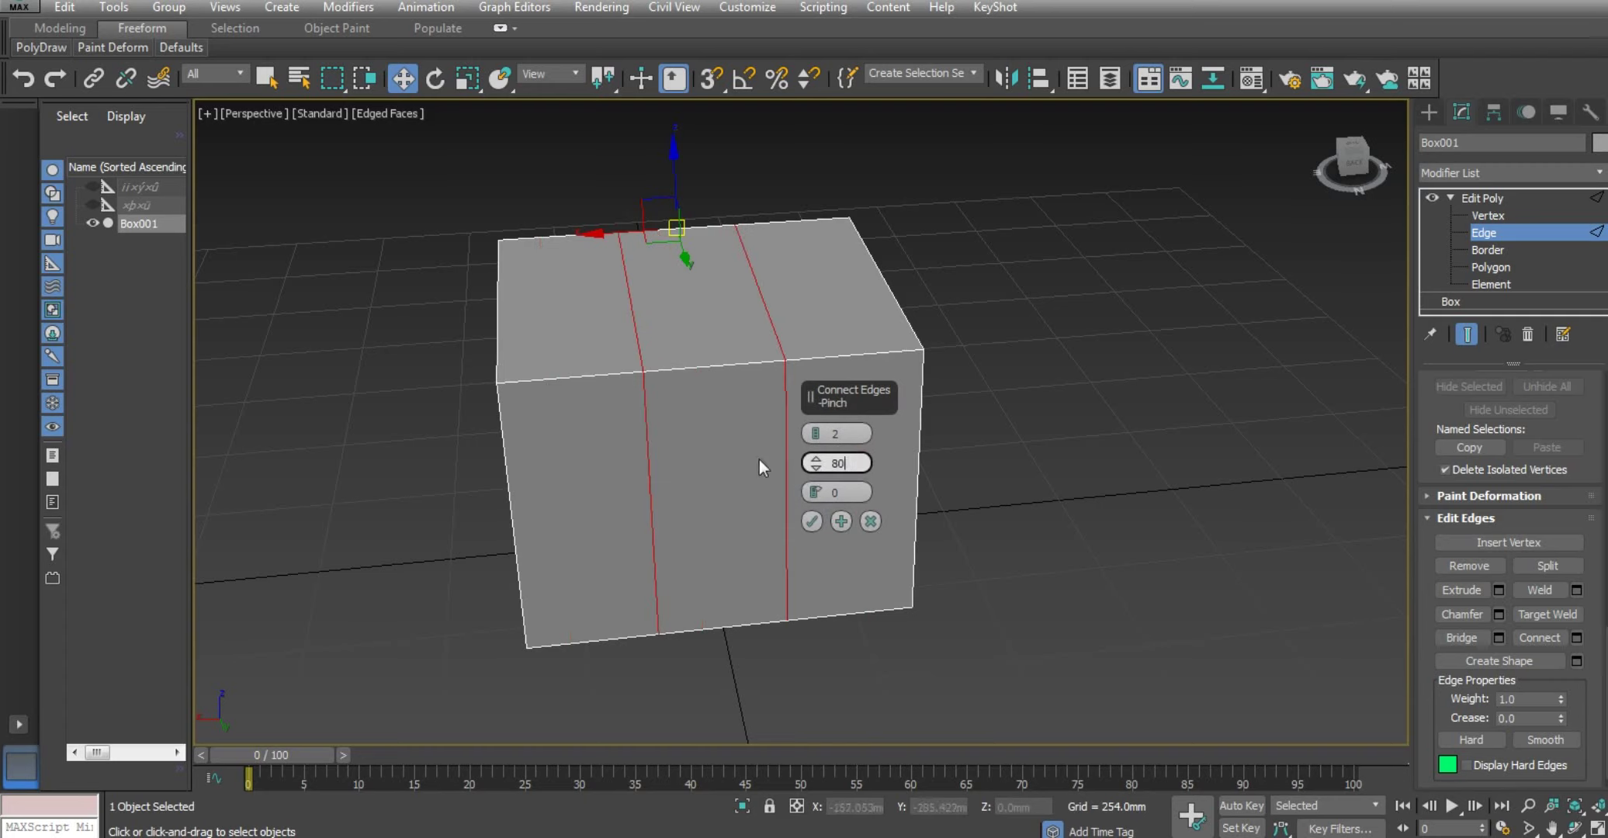
type("0")
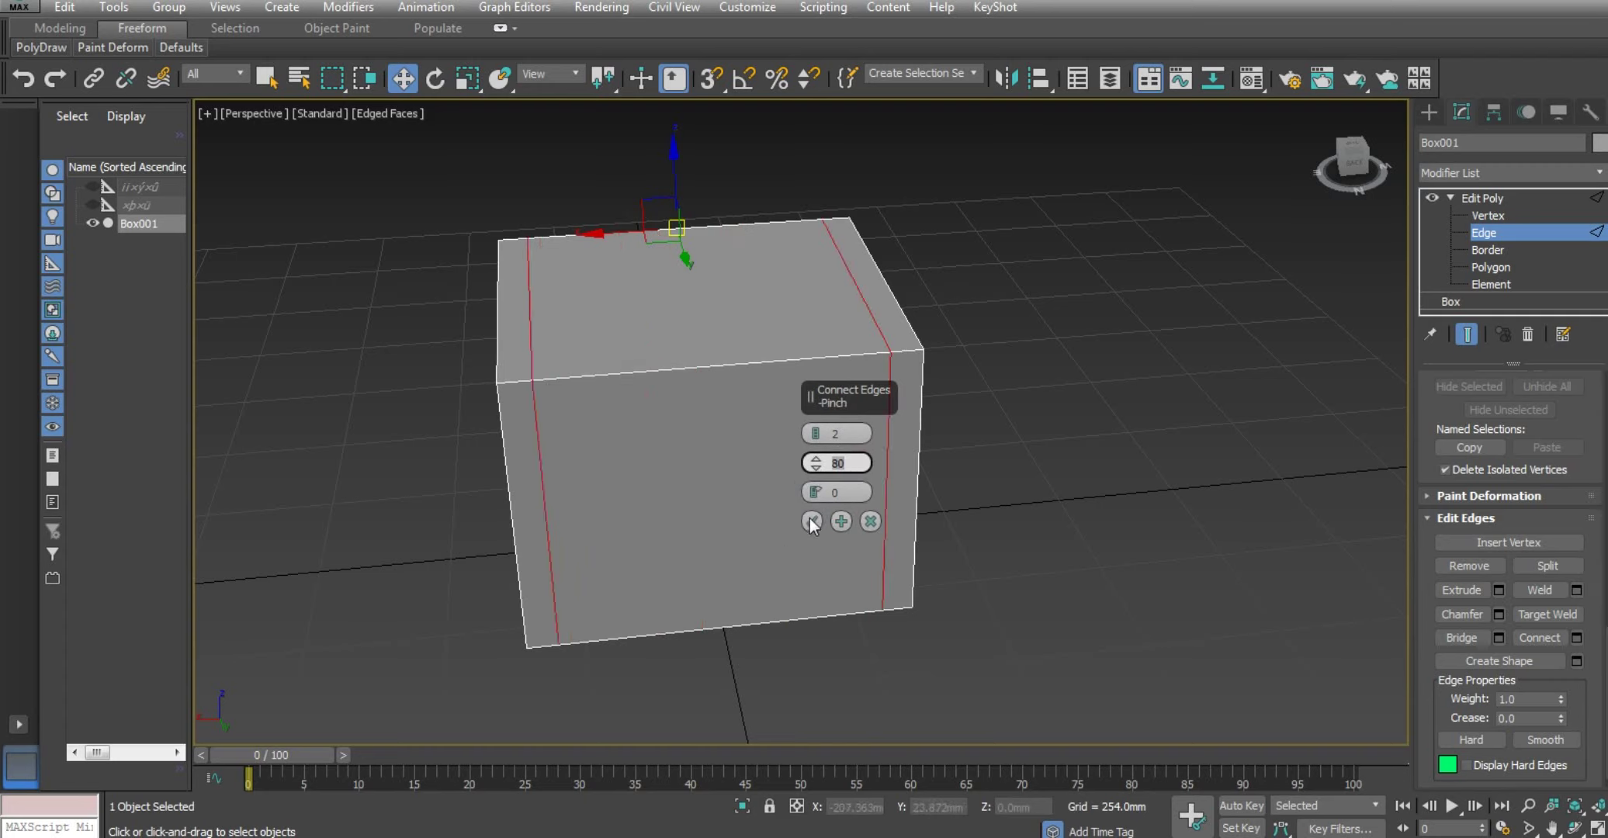
key("Return")
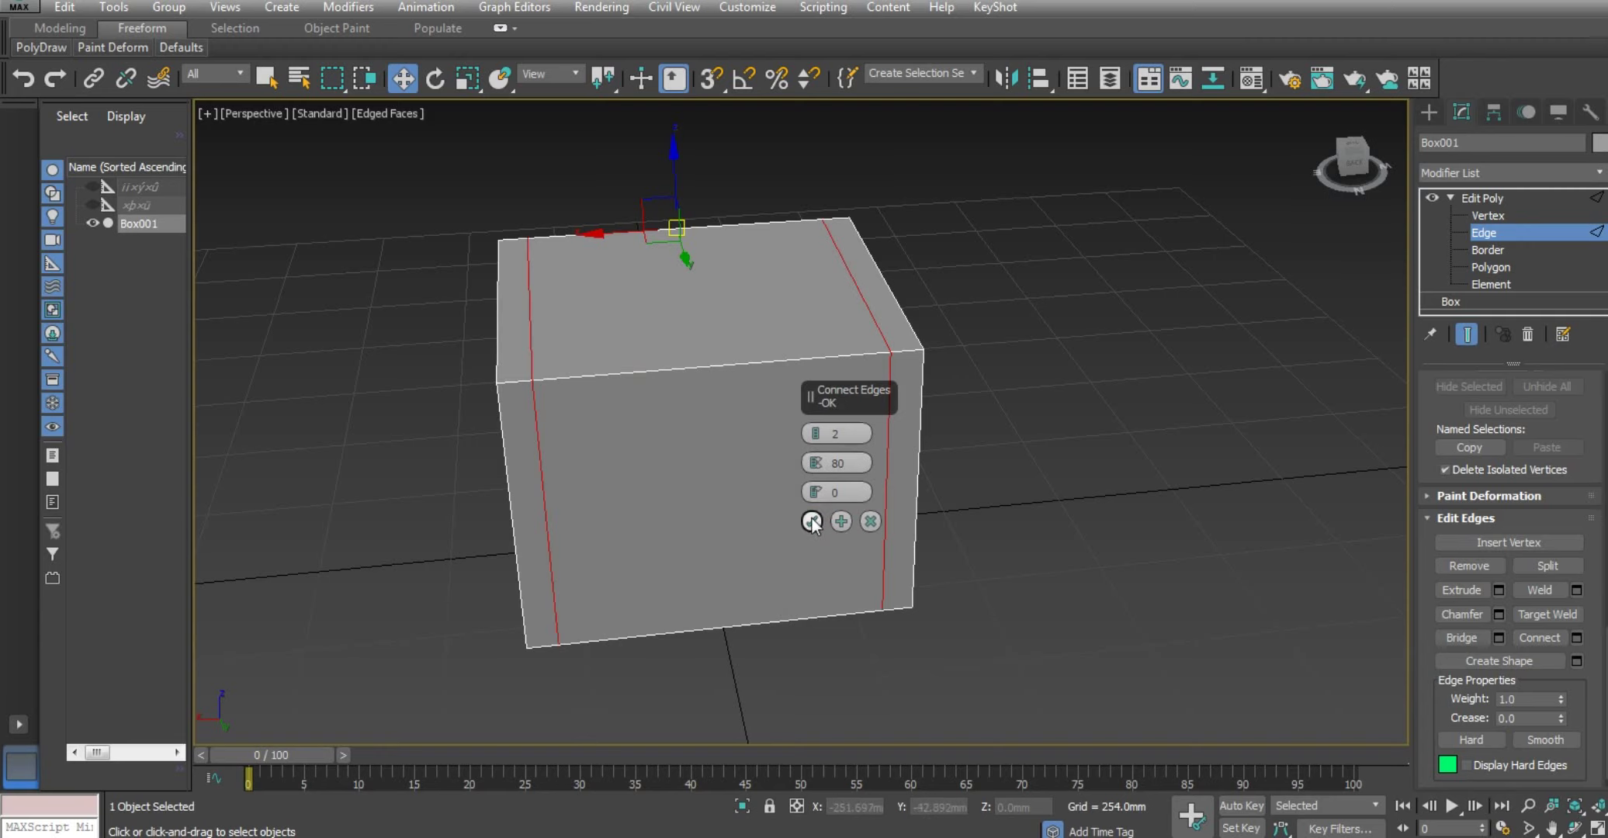
left_click(812, 522)
Step: Try selecting the top-front and inset edges and extending them to a Loop
middle_click_drag(587, 510, 696, 510, "alt")
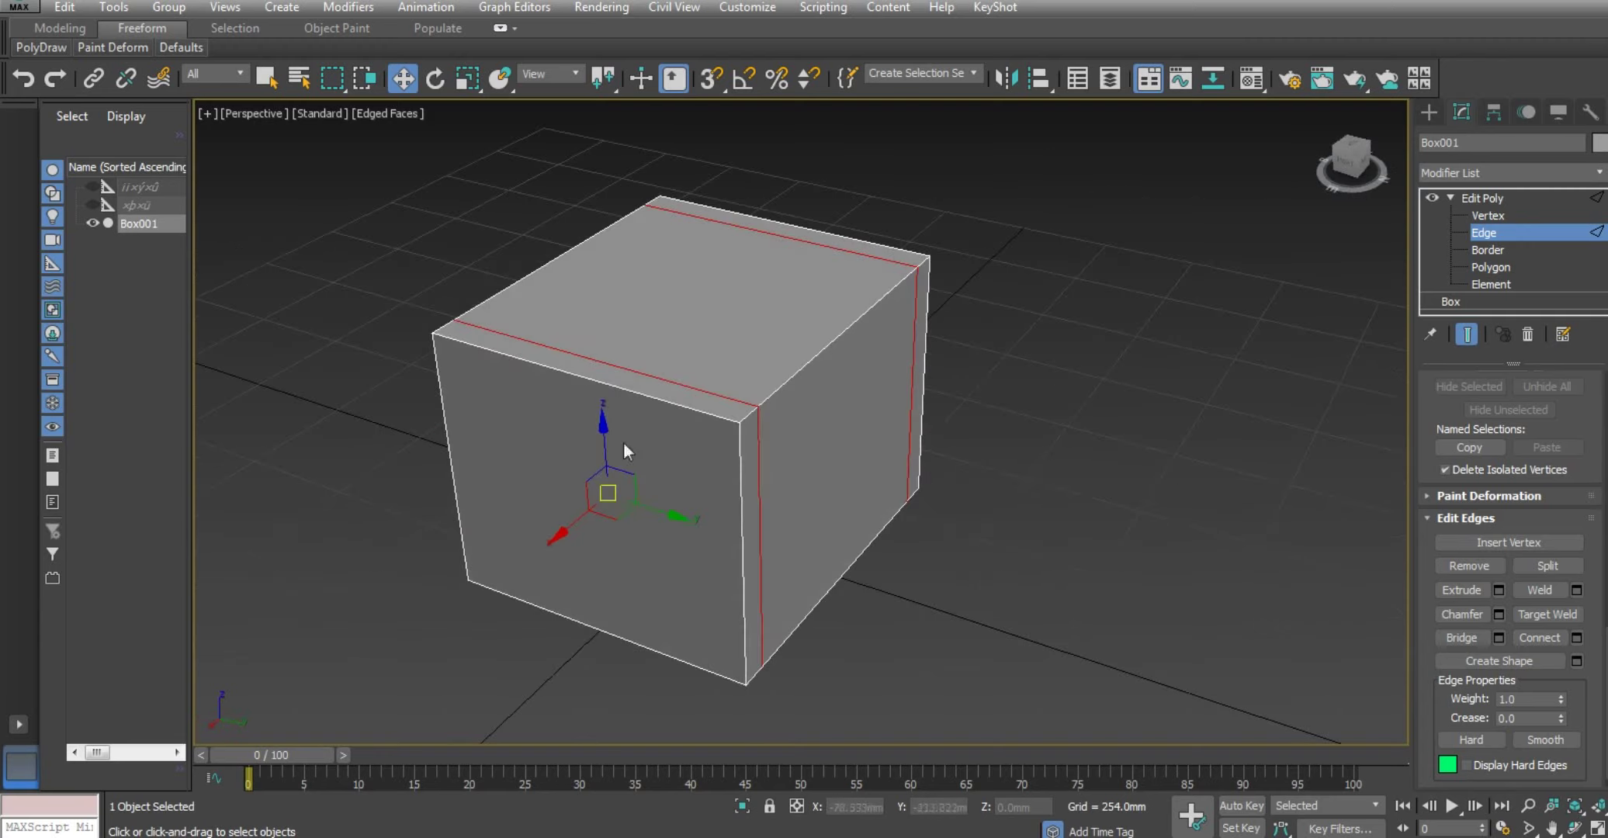
left_click(621, 392)
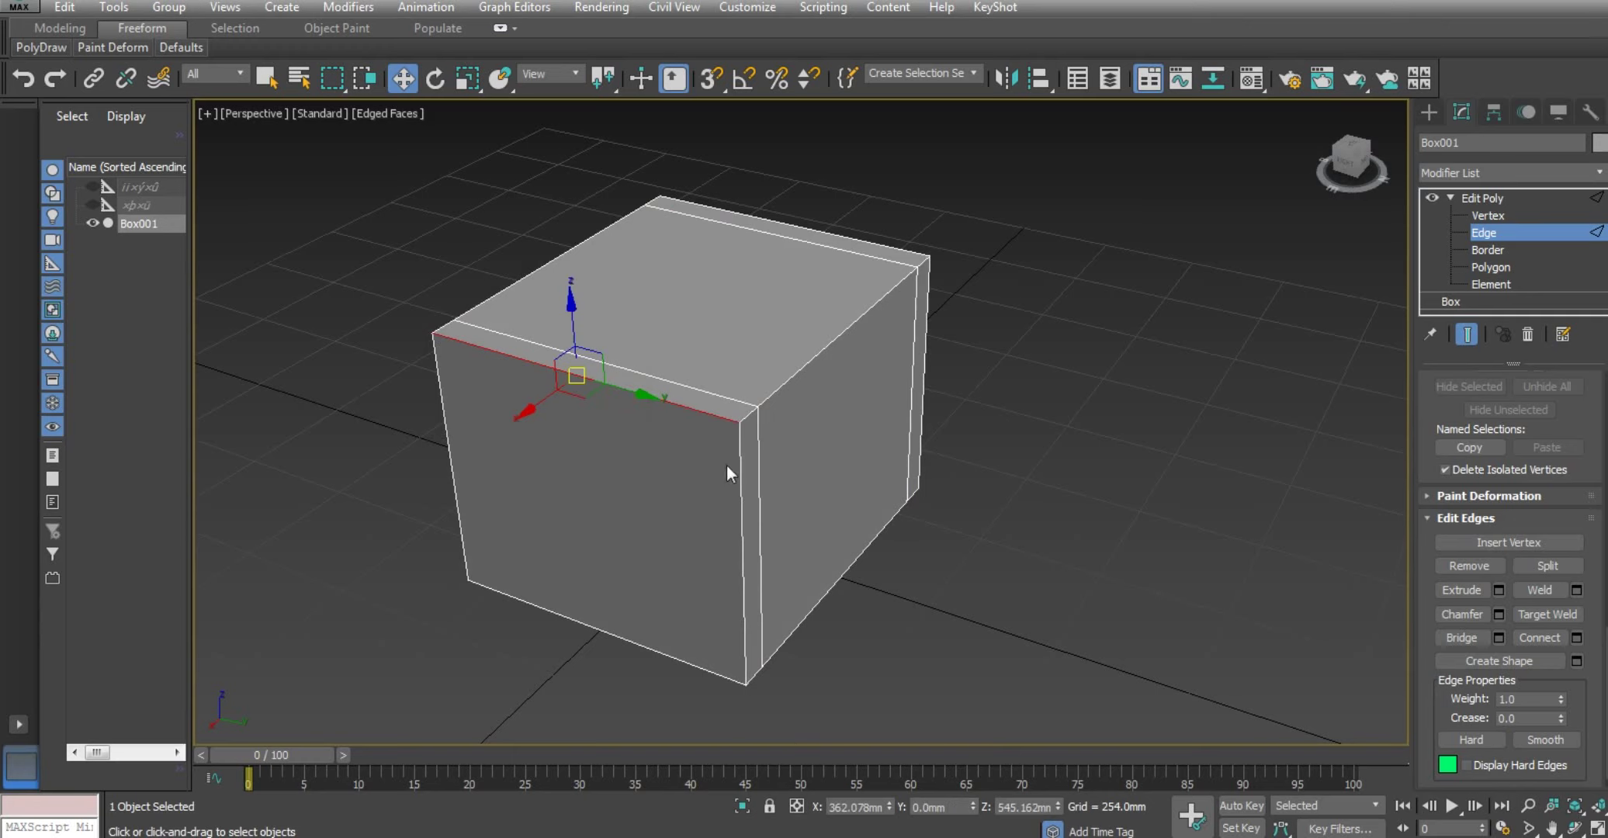
middle_click_drag(764, 437, 765, 436)
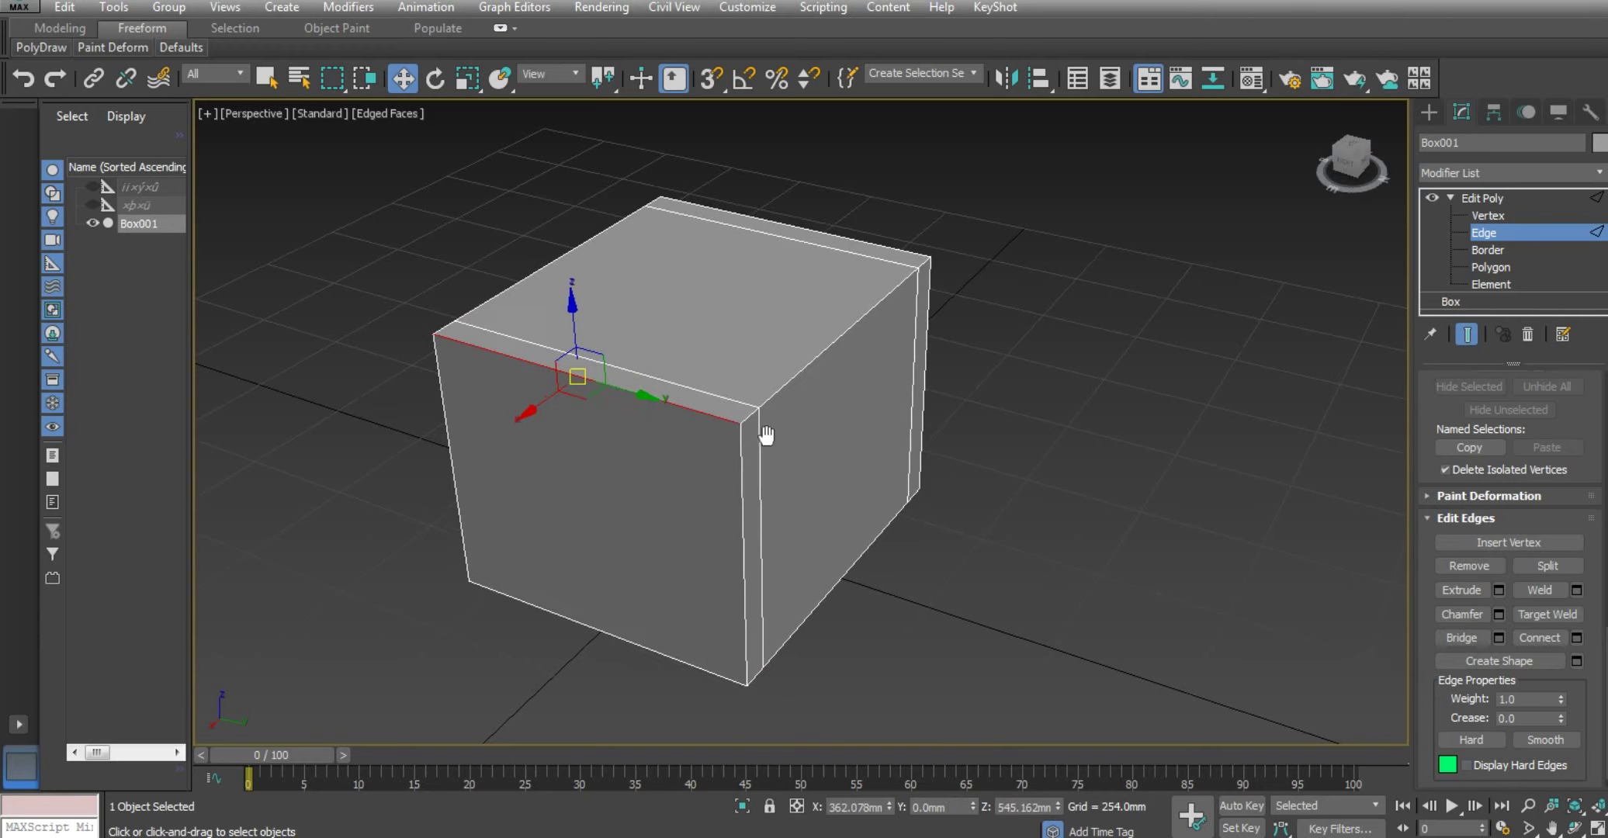
left_click(697, 391)
middle_click_drag(820, 457, 744, 454, "alt")
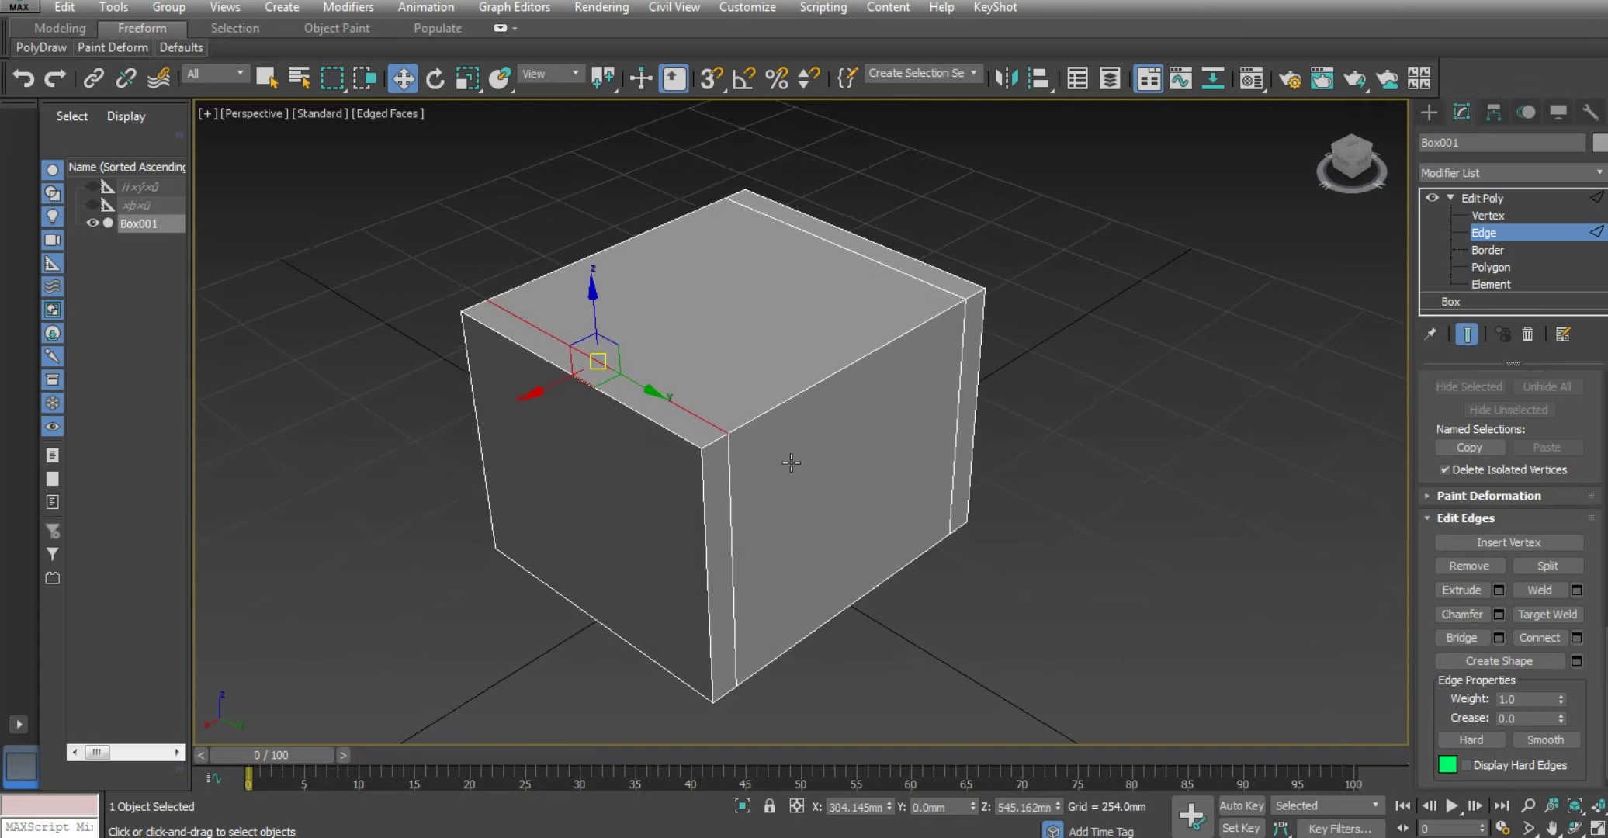
scroll(1466, 496, "up", 3)
scroll(1467, 493, "up", 3)
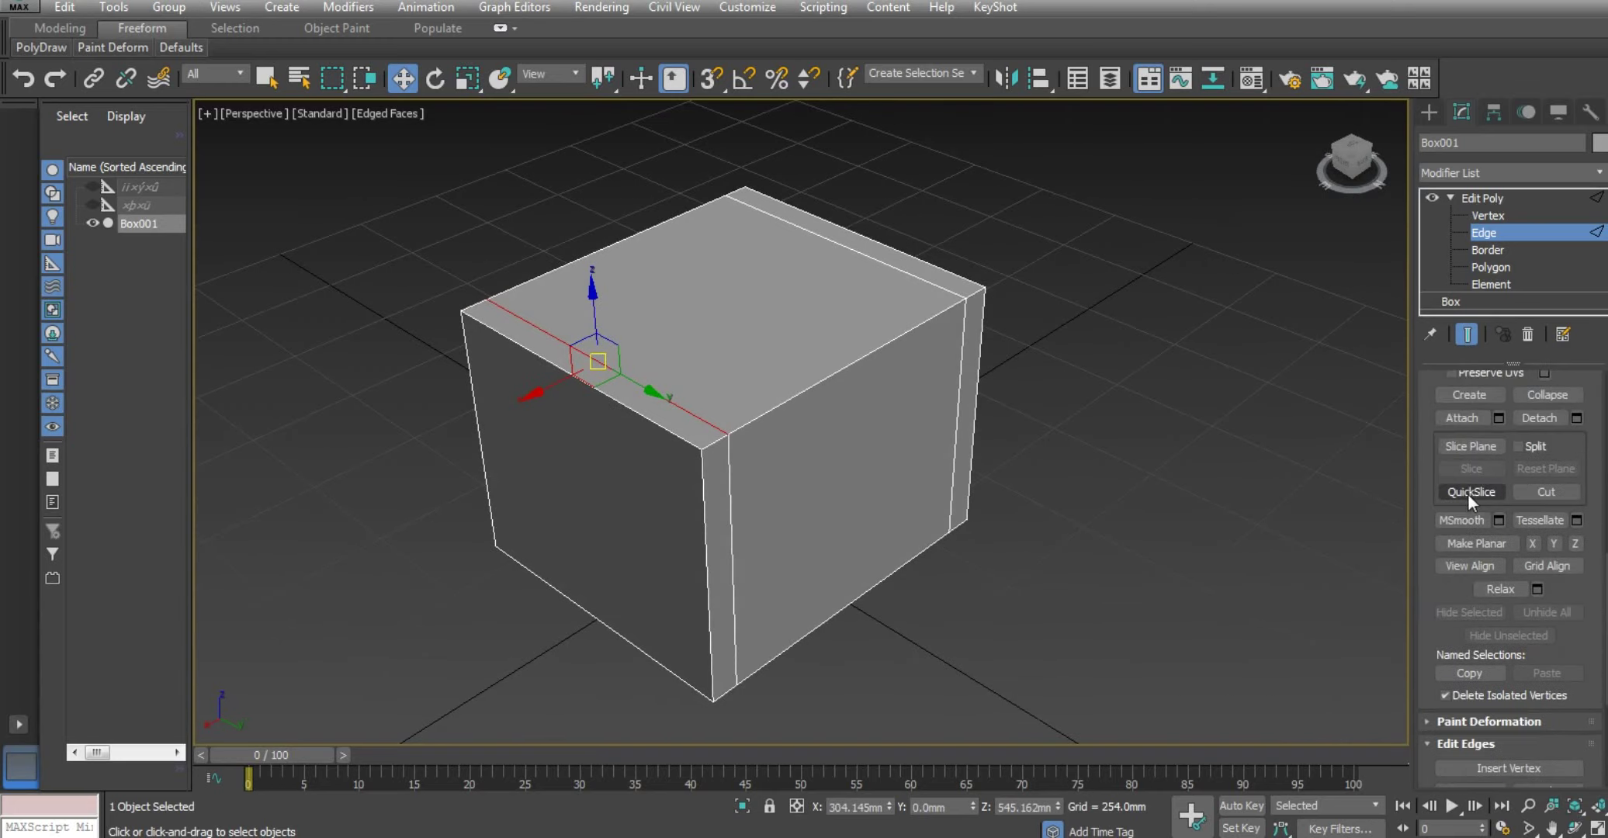
scroll(1467, 494, "up", 3)
scroll(1466, 489, "up", 3)
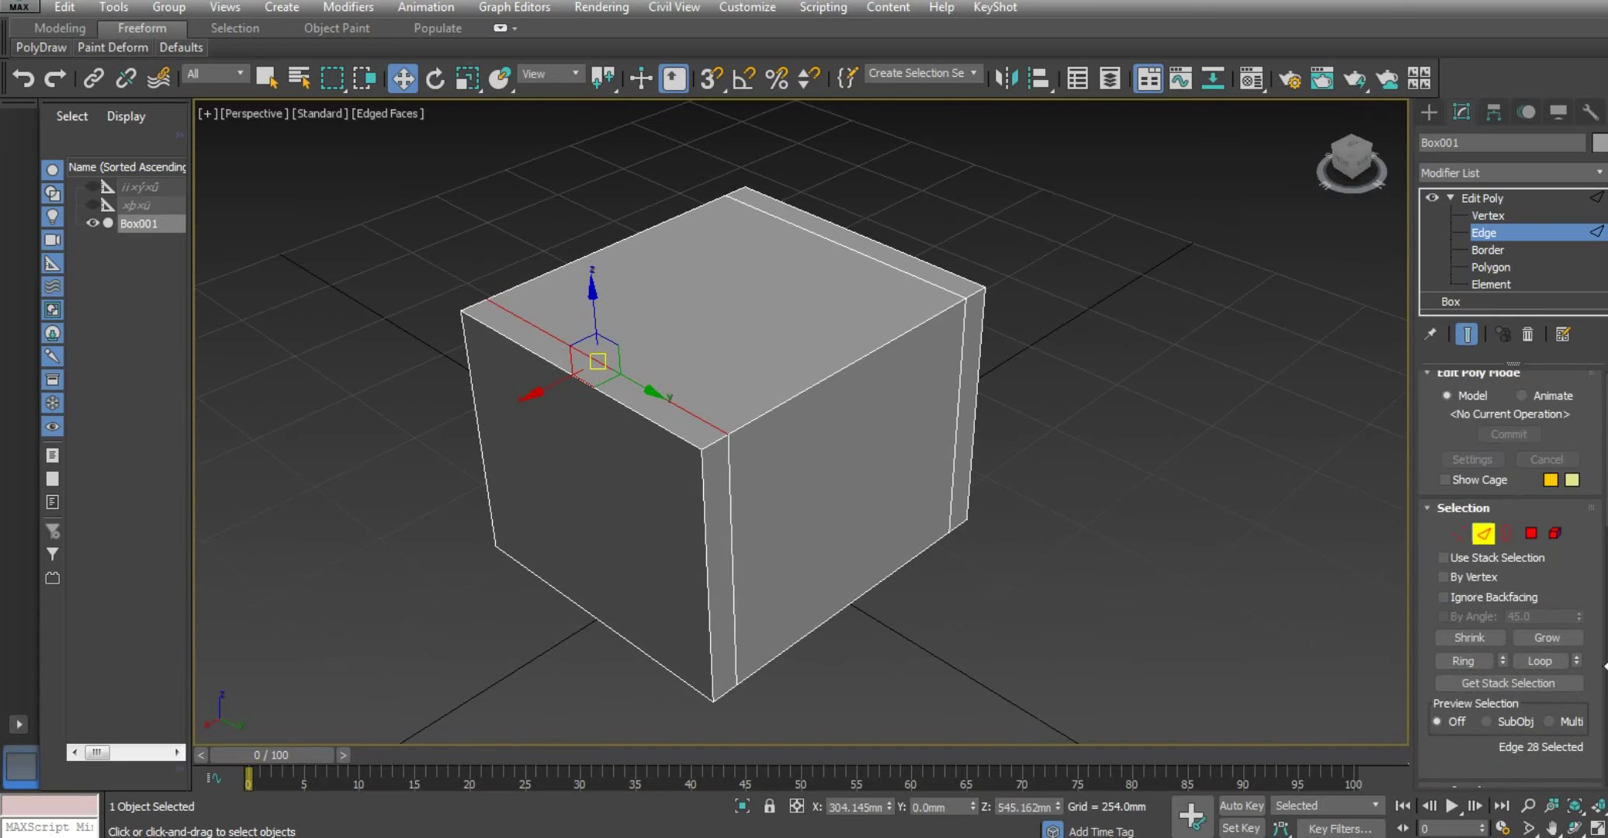
left_click(1550, 660)
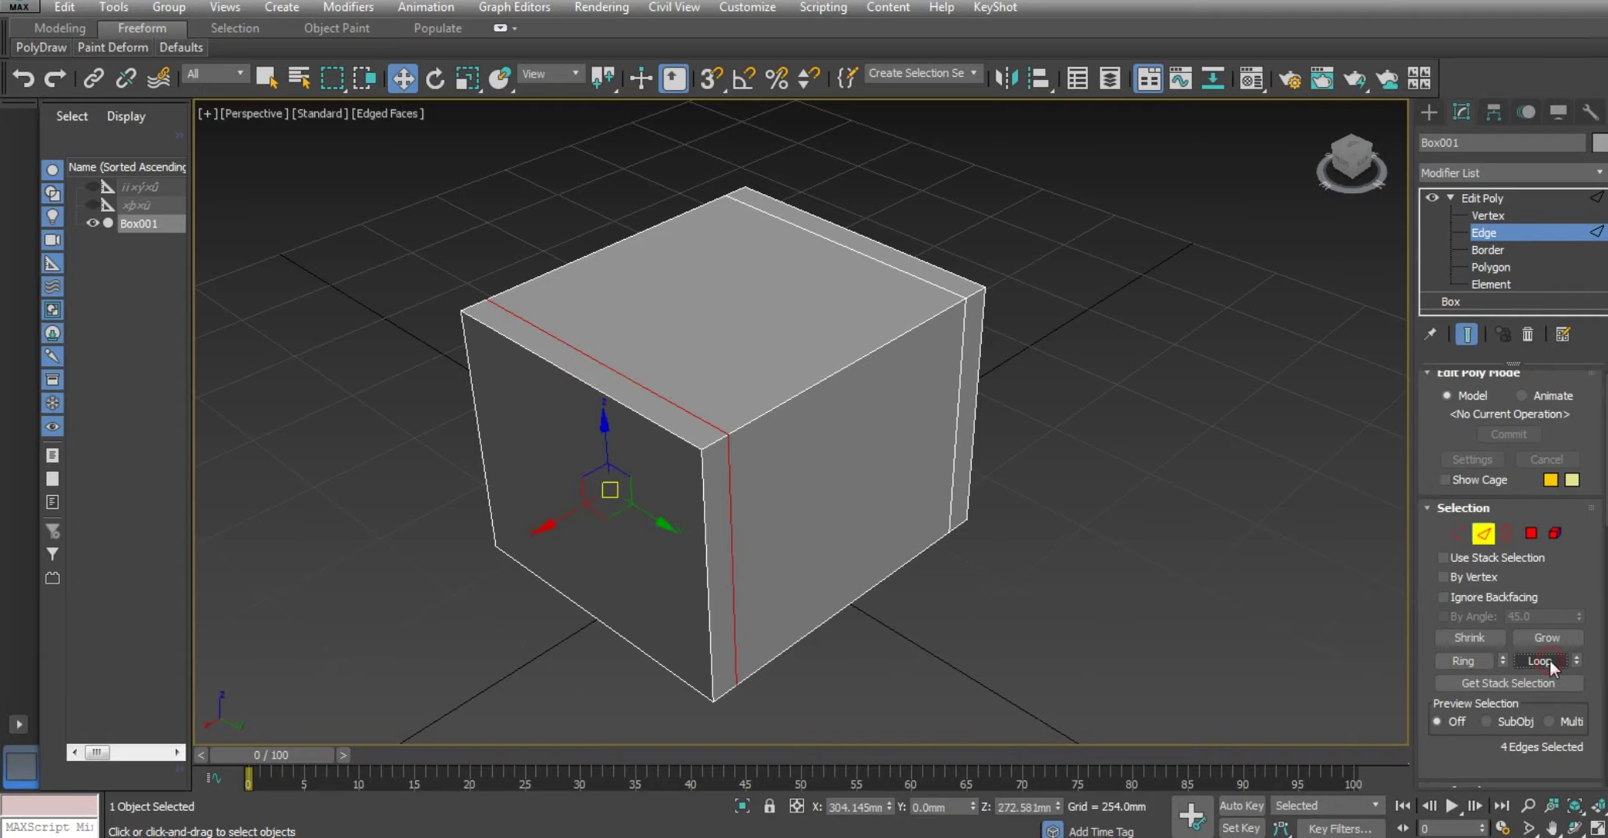
Step: Reselect the front-top edge and test Ring and Loop selections on it
mouse_move(634, 555)
middle_mouse_down("alt")
mouse_move(636, 442)
mouse_move(729, 400)
mouse_move(837, 509)
mouse_move(773, 633)
mouse_move(605, 562)
mouse_move(581, 489)
mouse_move(615, 572)
middle_mouse_up("alt")
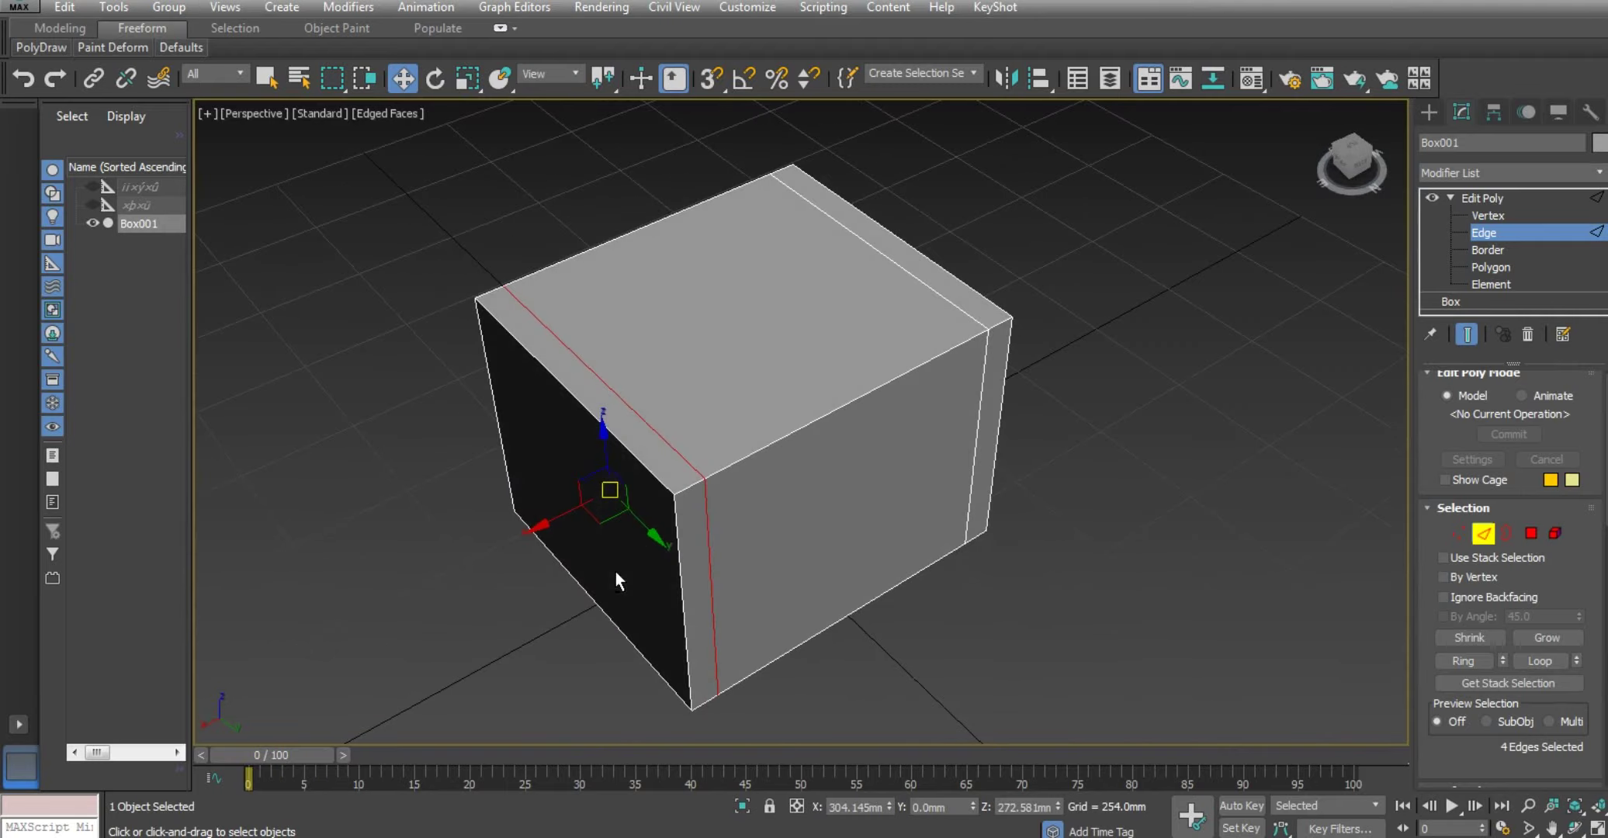
left_click(651, 435)
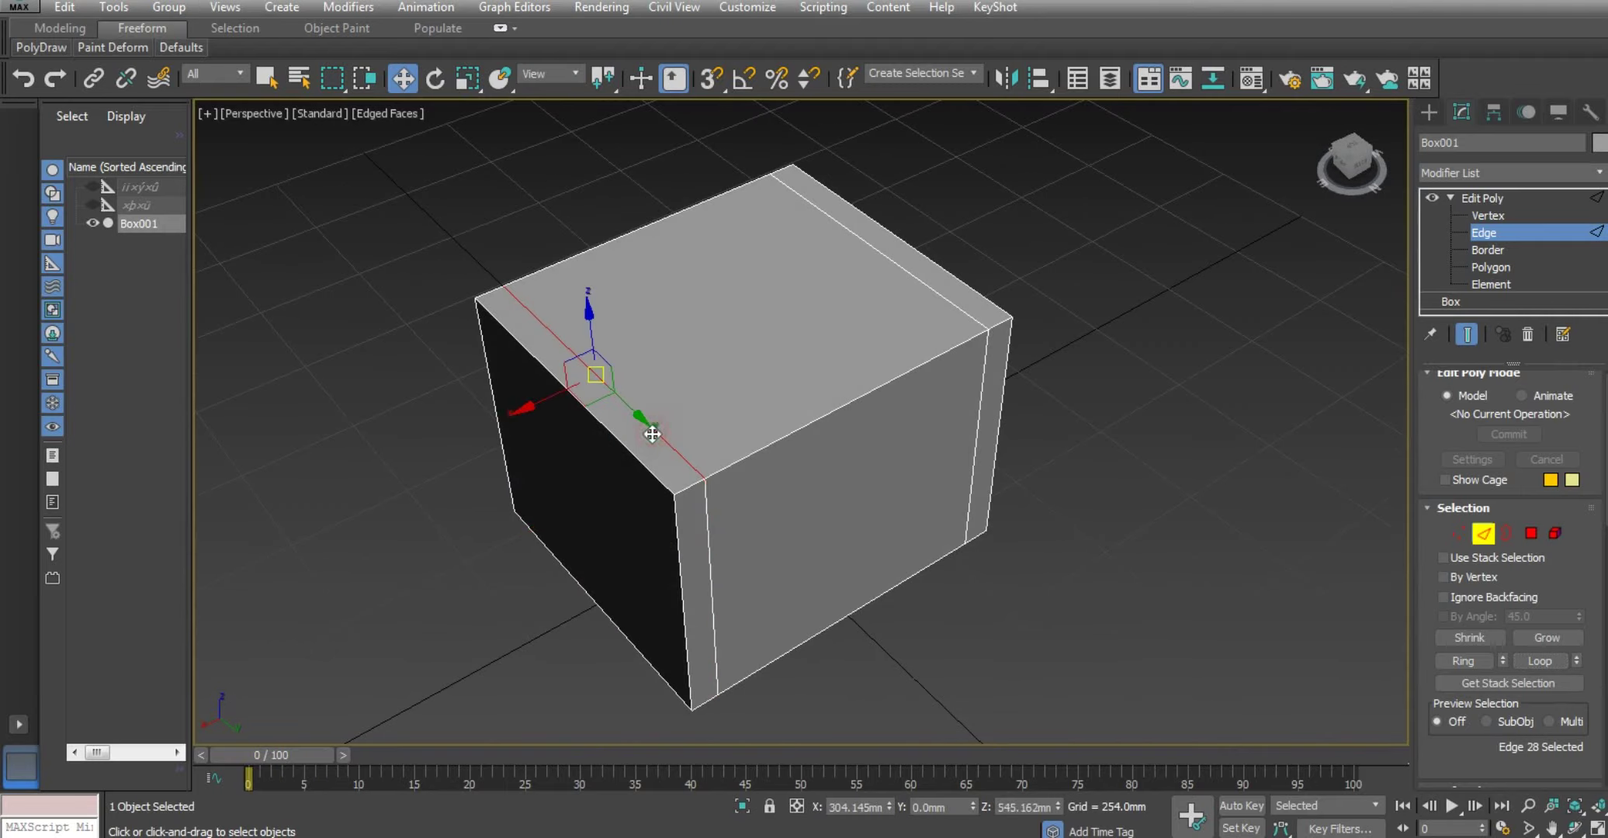
left_click(1462, 660)
mouse_move(856, 605)
middle_mouse_down("alt")
mouse_move(865, 512)
mouse_move(871, 585)
middle_mouse_up("alt")
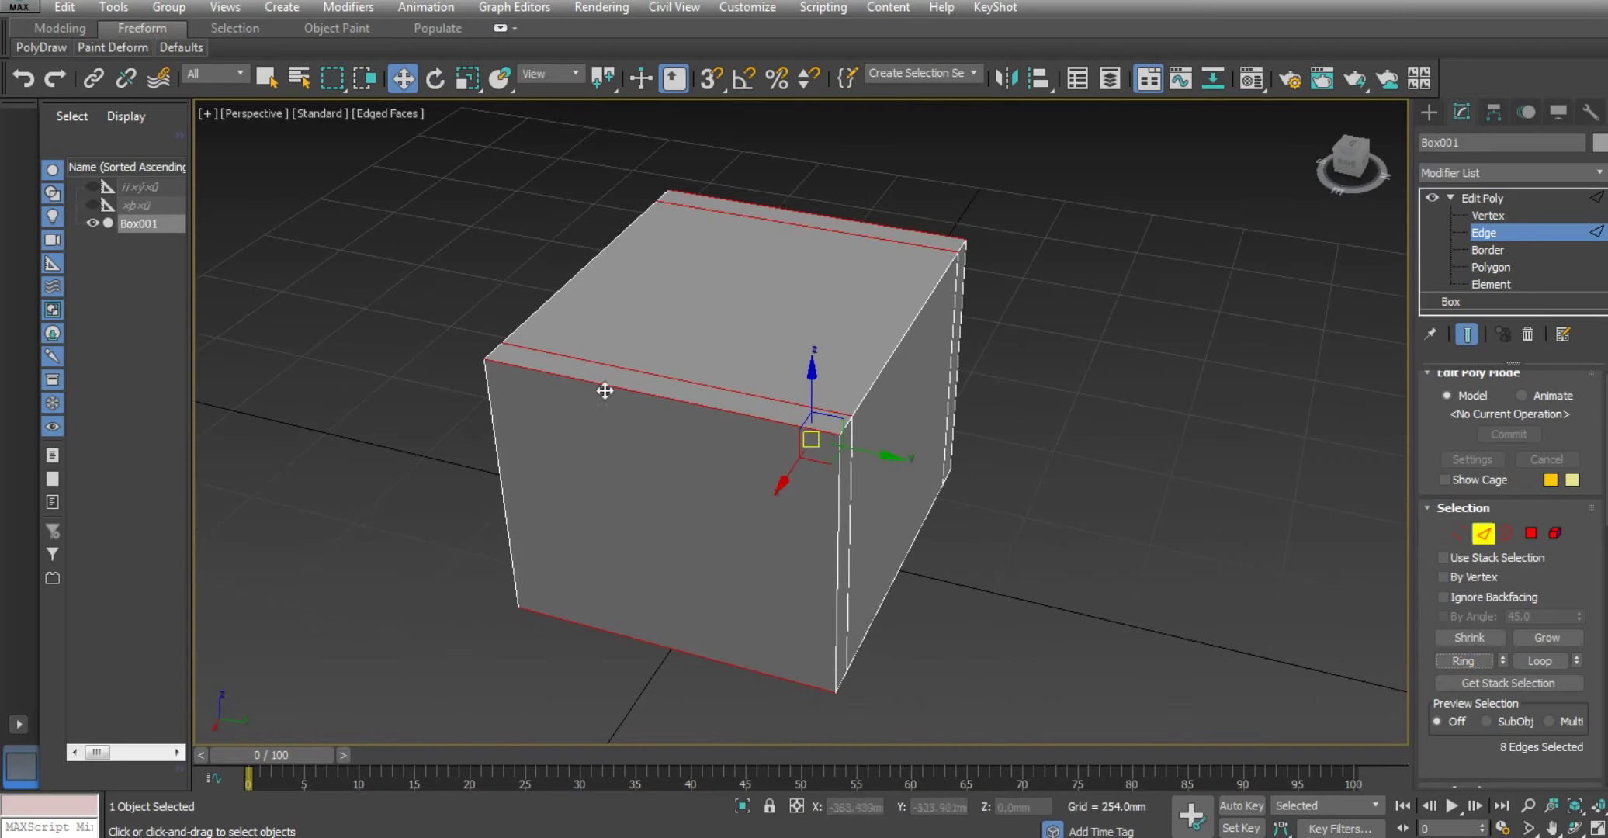
left_click(822, 411)
left_click(1544, 659)
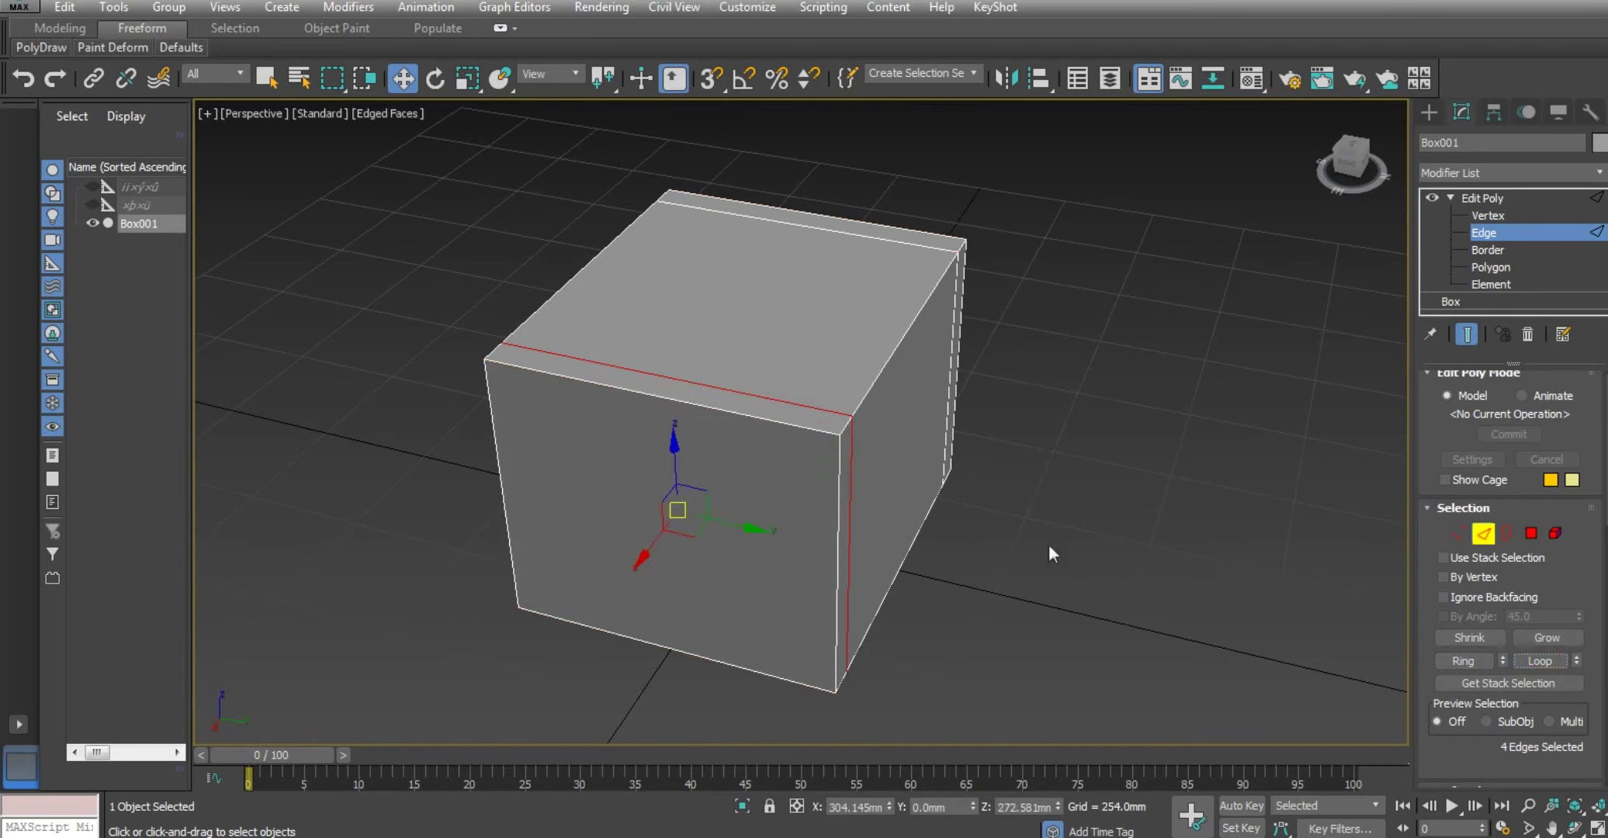
Step: Select the top-front edge and Ring it to all eight parallel edges
mouse_move(860, 471)
middle_mouse_down("alt")
mouse_move(818, 543)
mouse_move(975, 621)
mouse_move(764, 669)
mouse_move(754, 651)
mouse_move(908, 541)
mouse_move(1356, 544)
middle_mouse_up("alt")
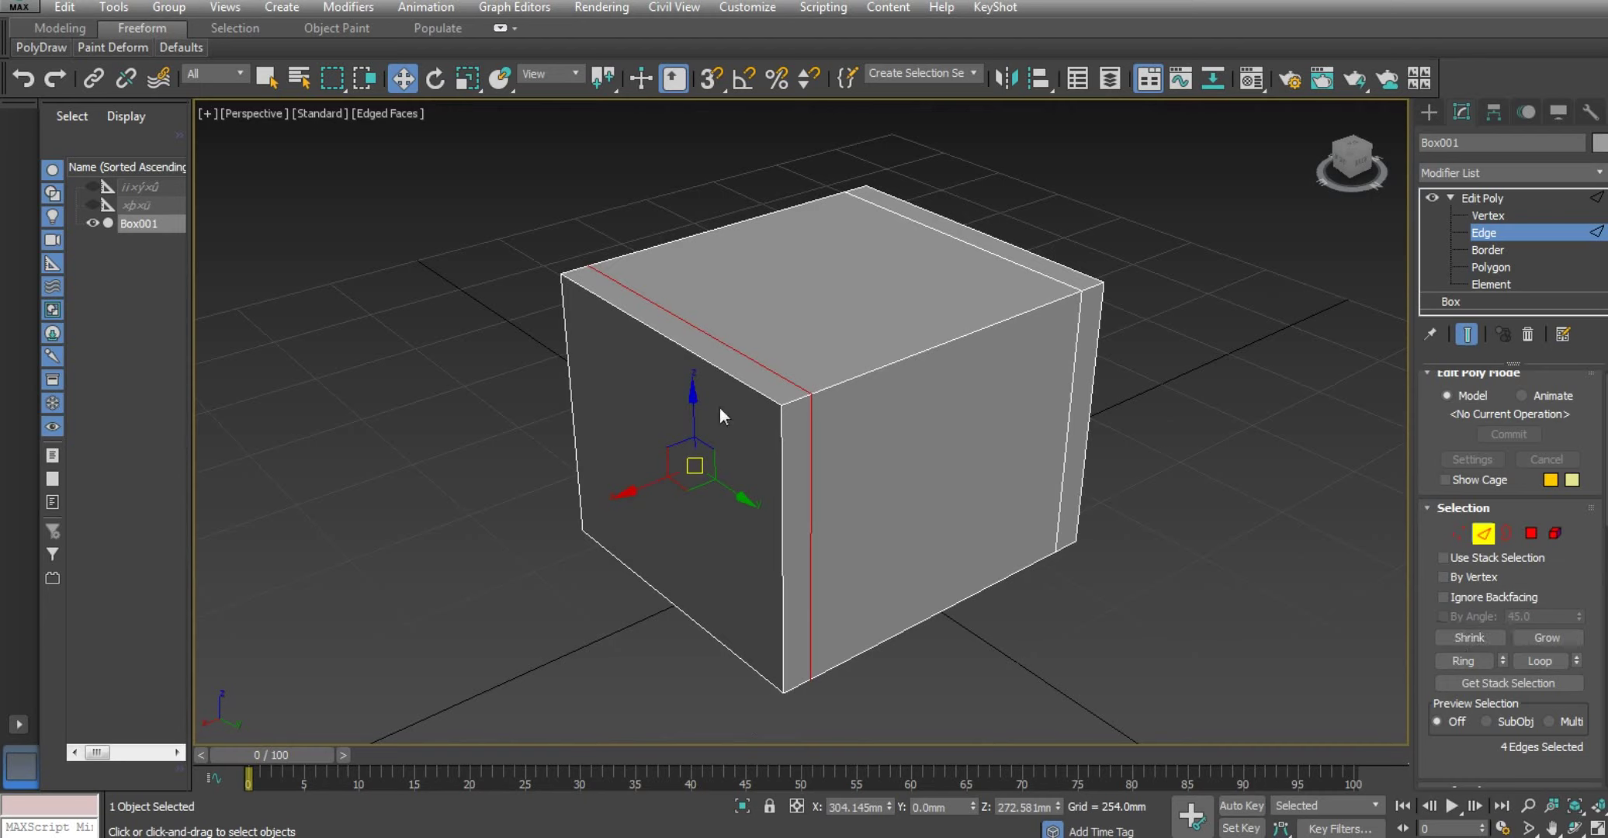
left_click(729, 373)
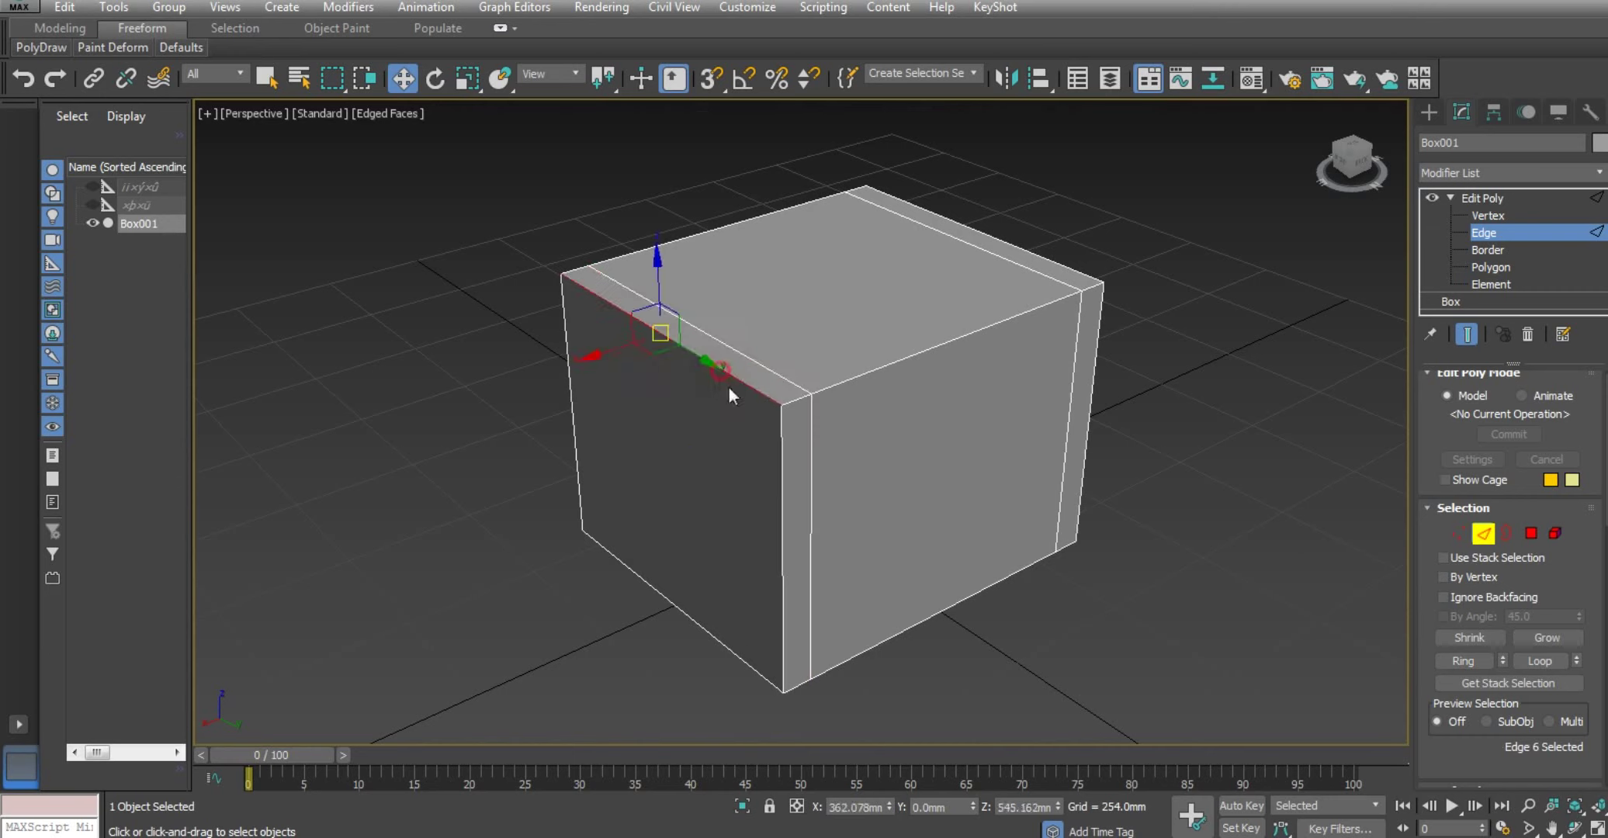
left_click(1463, 660)
scroll(1428, 651, "down", 2)
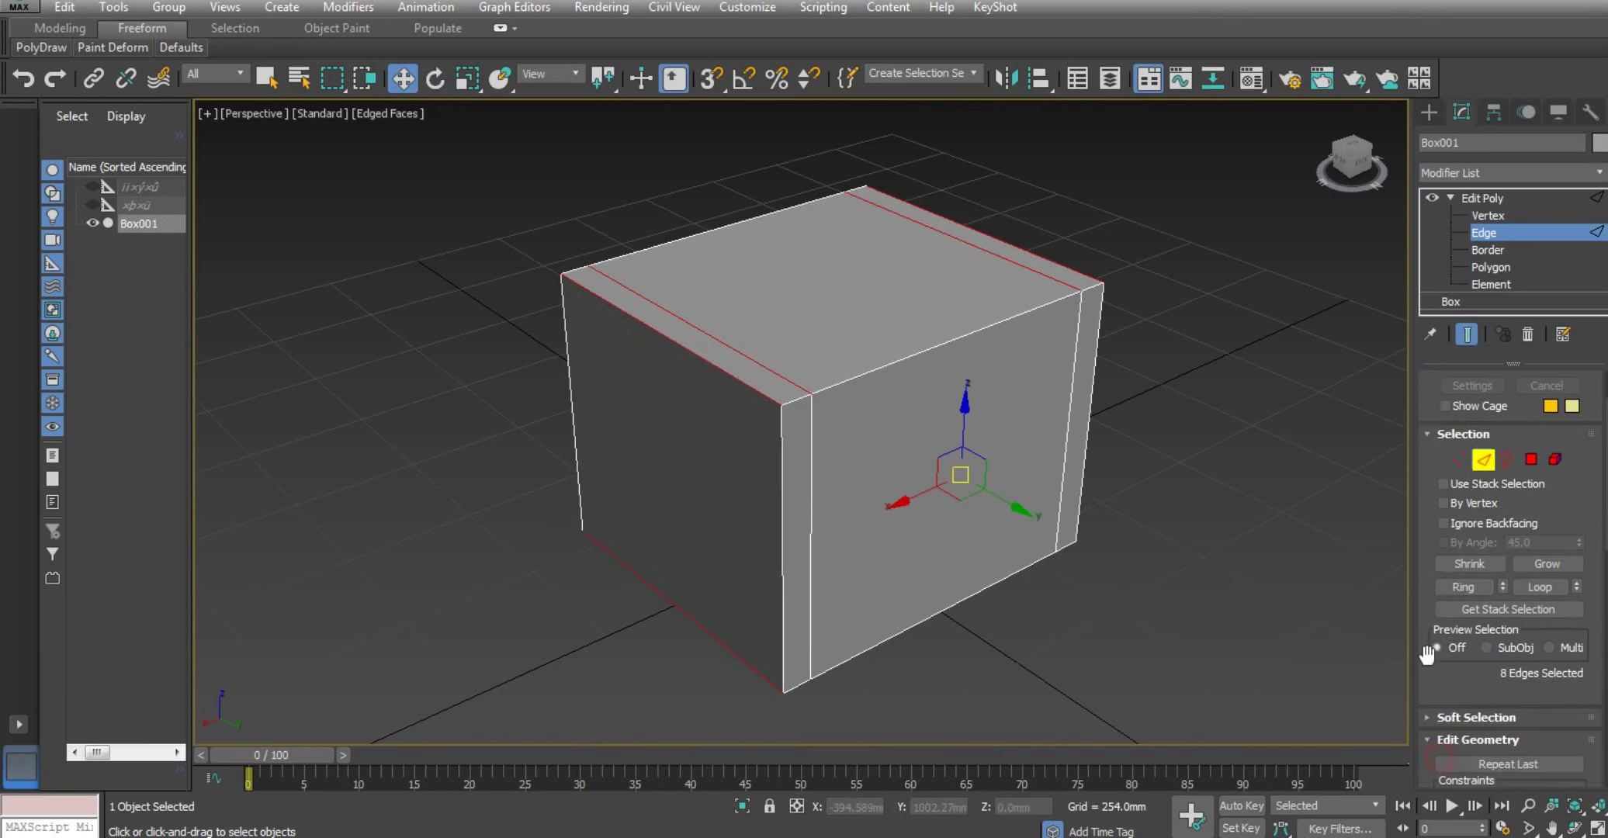
scroll(1428, 652, "down", 3)
scroll(1426, 652, "down", 2)
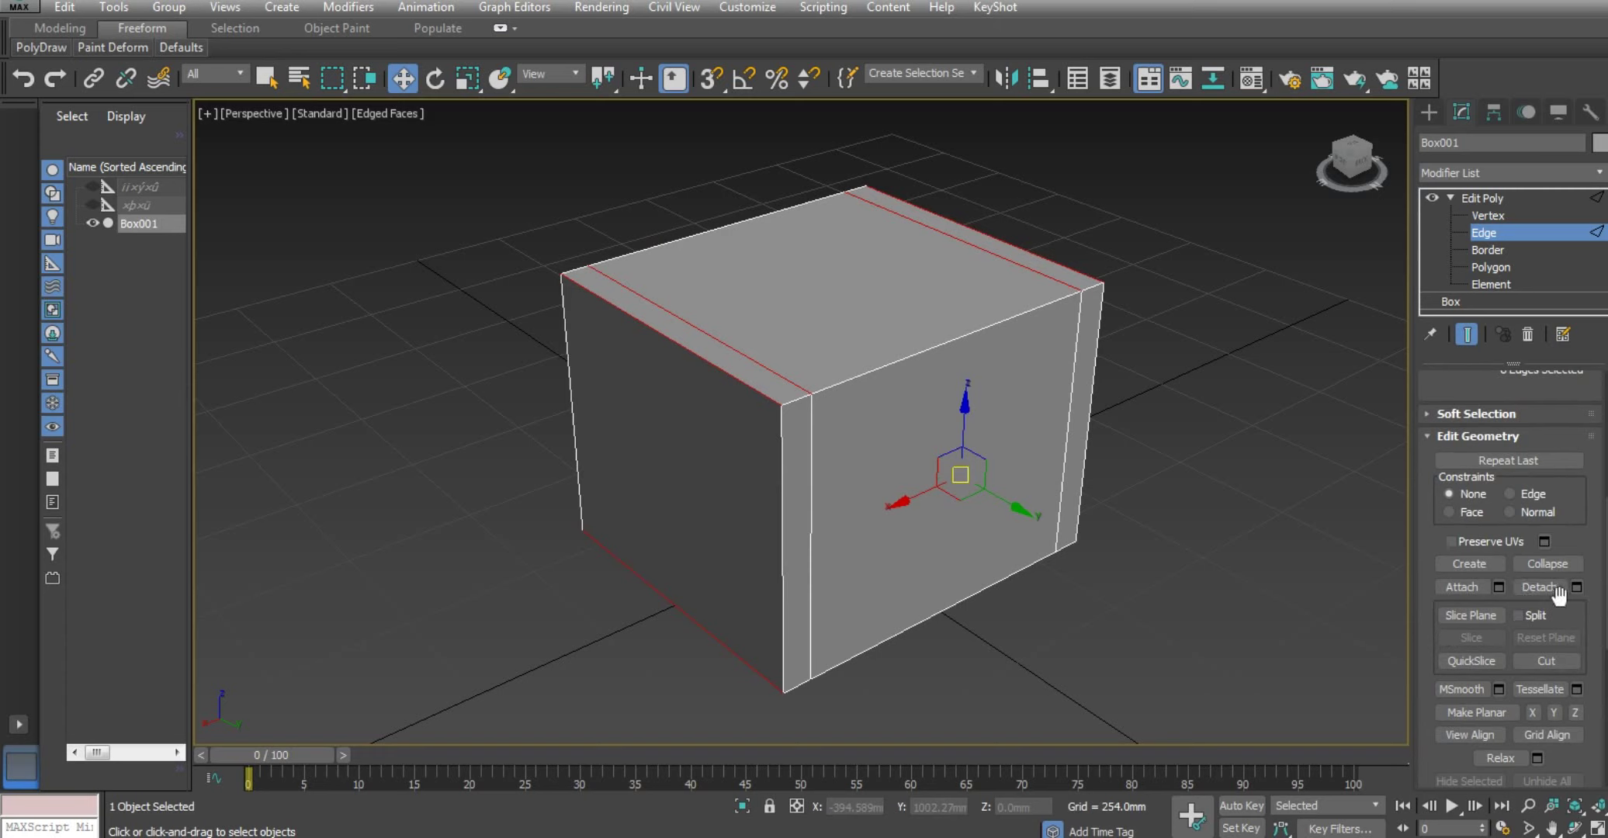
Step: Connect the edge ring with 2 segments at pinch 80 from the quad menu
right_click(930, 431)
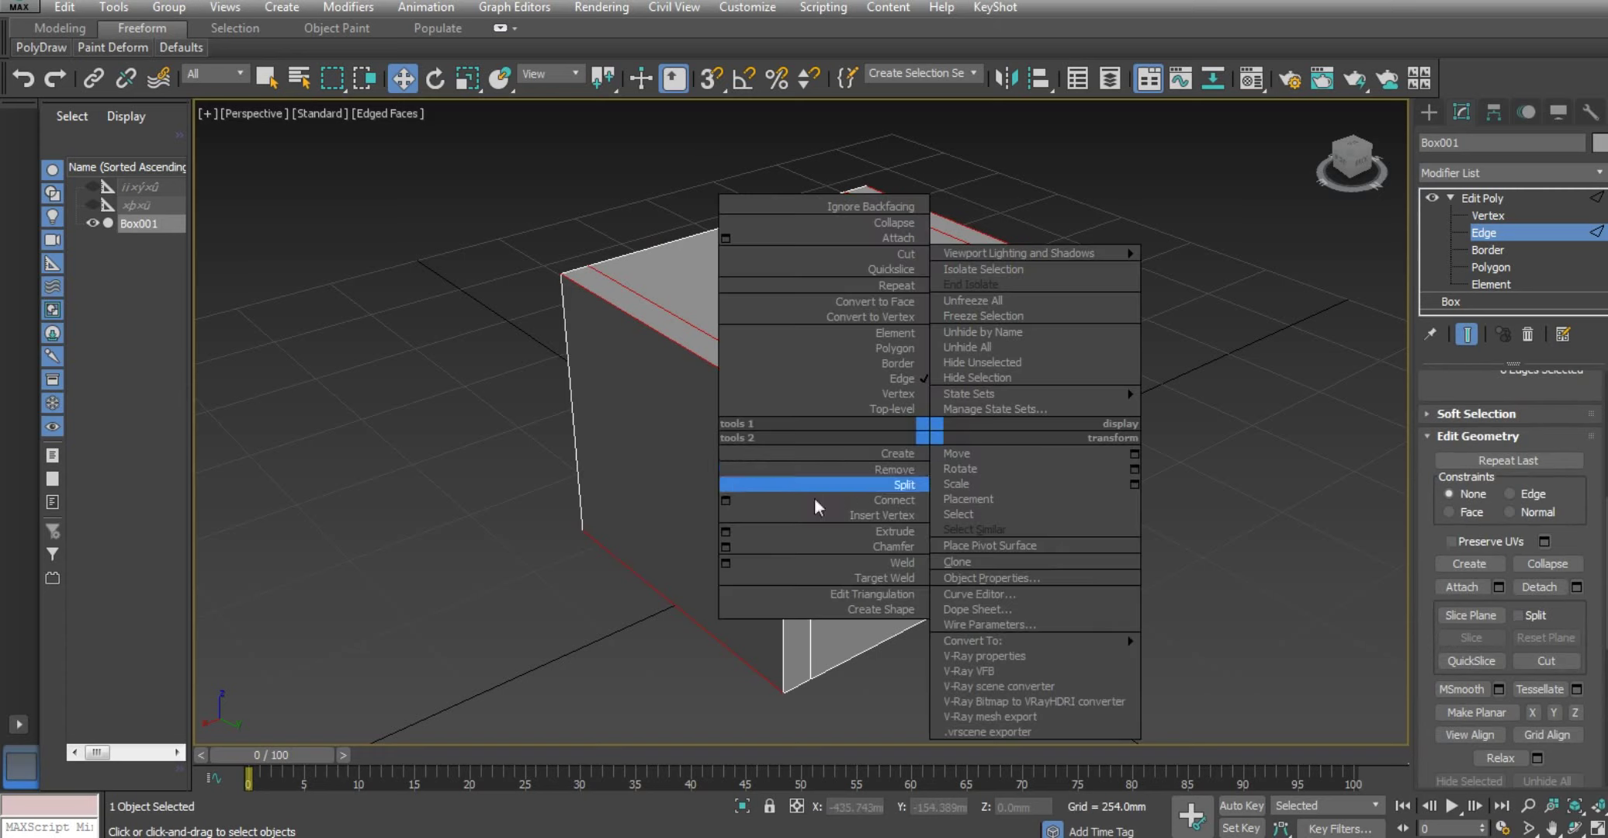
left_click(725, 500)
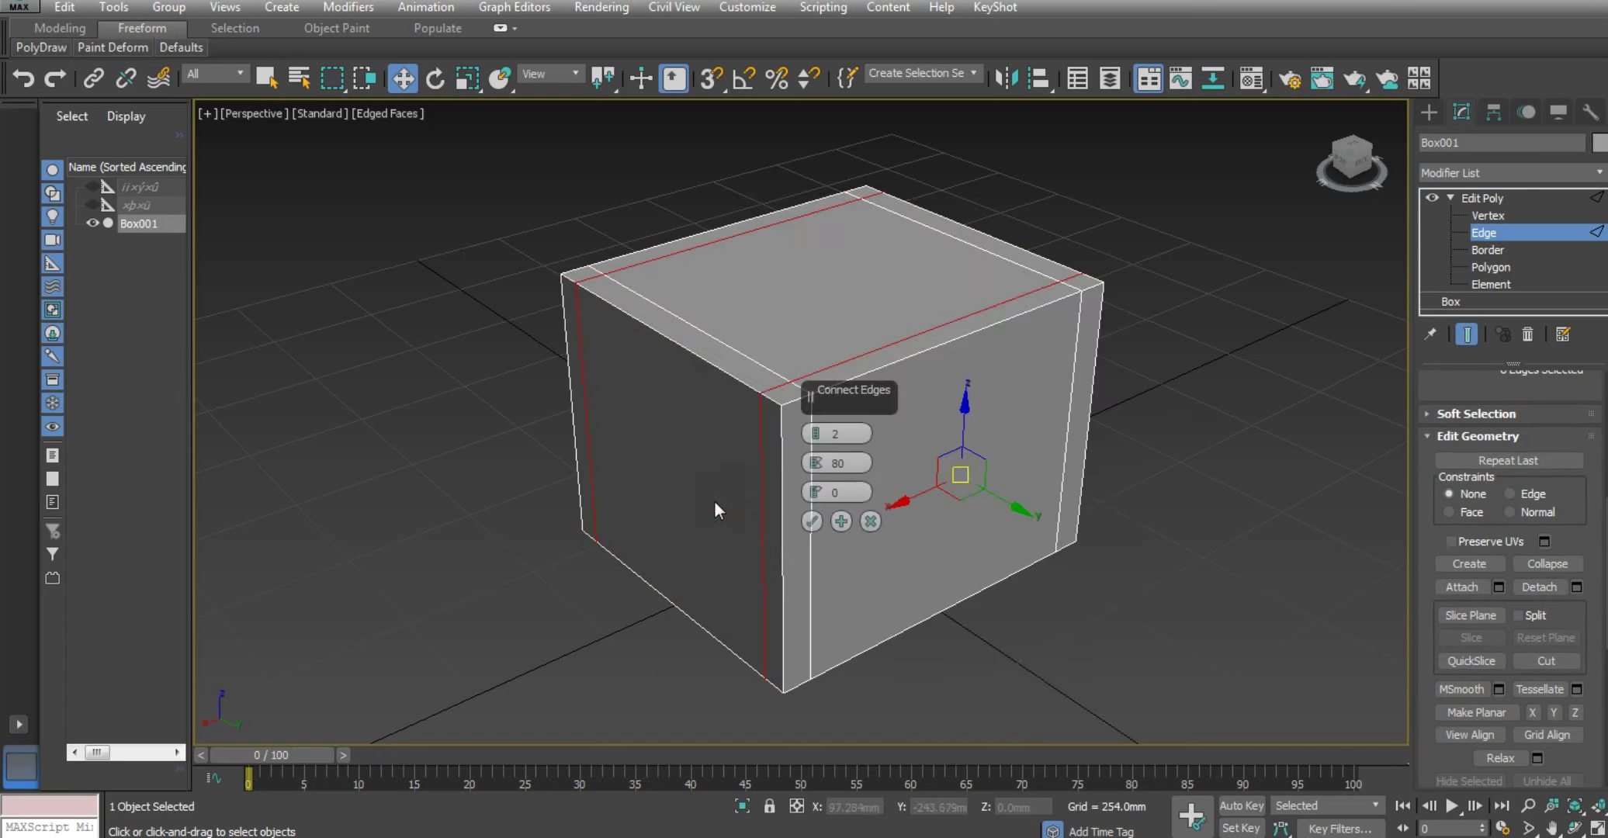
left_click(812, 521)
mouse_move(706, 495)
middle_mouse_down("alt")
mouse_move(848, 437)
mouse_move(744, 406)
mouse_move(817, 437)
mouse_move(886, 413)
mouse_move(846, 420)
mouse_move(738, 565)
mouse_move(715, 454)
middle_mouse_up("alt")
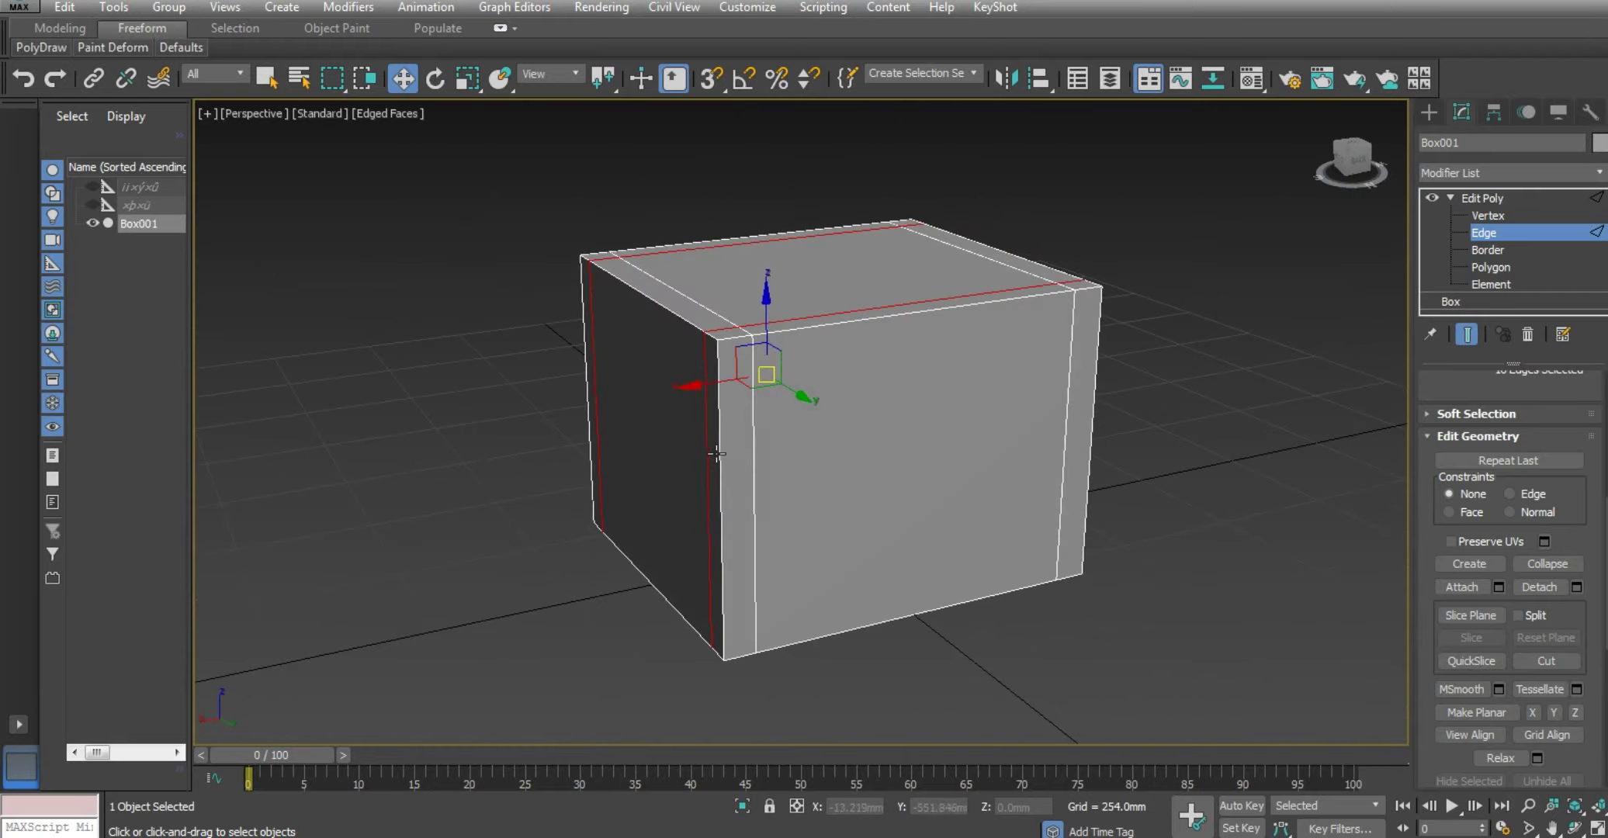
left_click(630, 289)
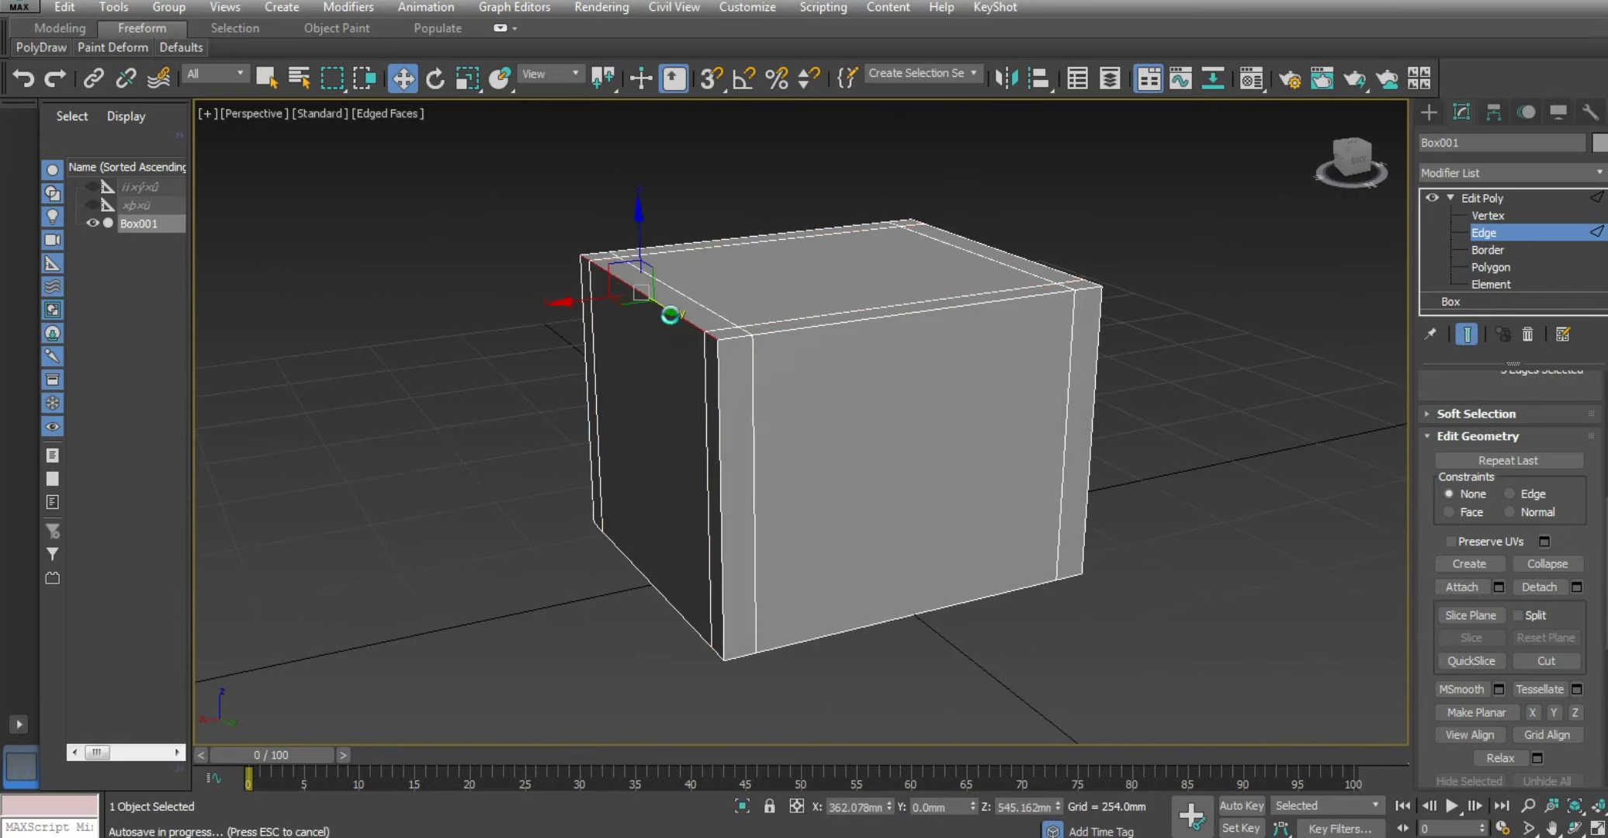
Step: Select the top-left edge loop and lower it to slant that corner
mouse_move(668, 319)
middle_mouse_down("alt")
mouse_move(693, 348)
mouse_move(706, 320)
middle_mouse_up("alt")
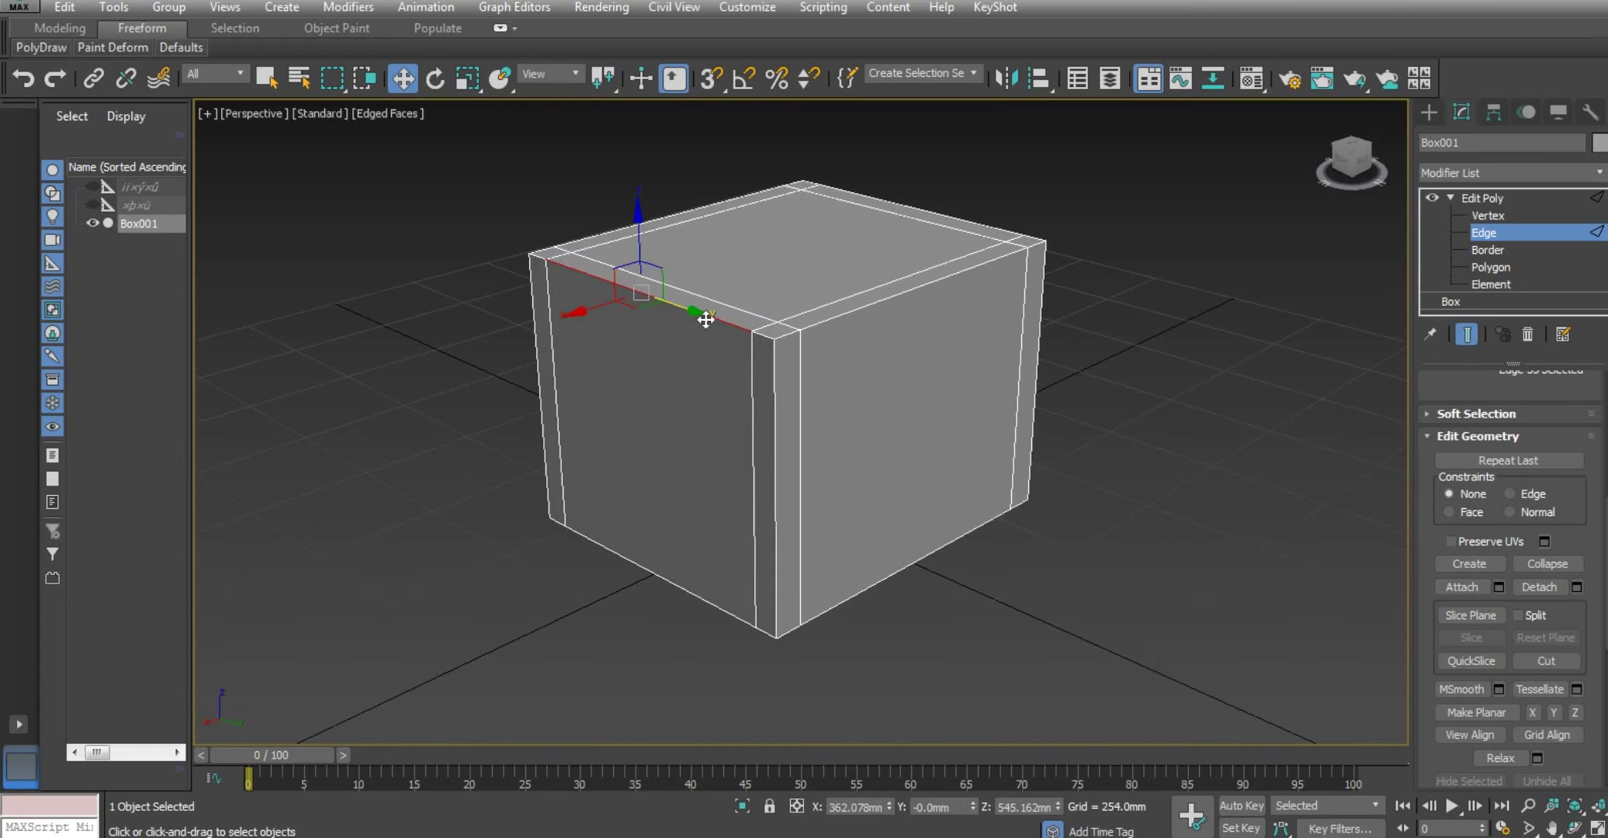
double_click(705, 321)
mouse_move(707, 316)
middle_mouse_down("alt")
mouse_move(645, 341)
mouse_move(635, 310)
middle_mouse_up("alt")
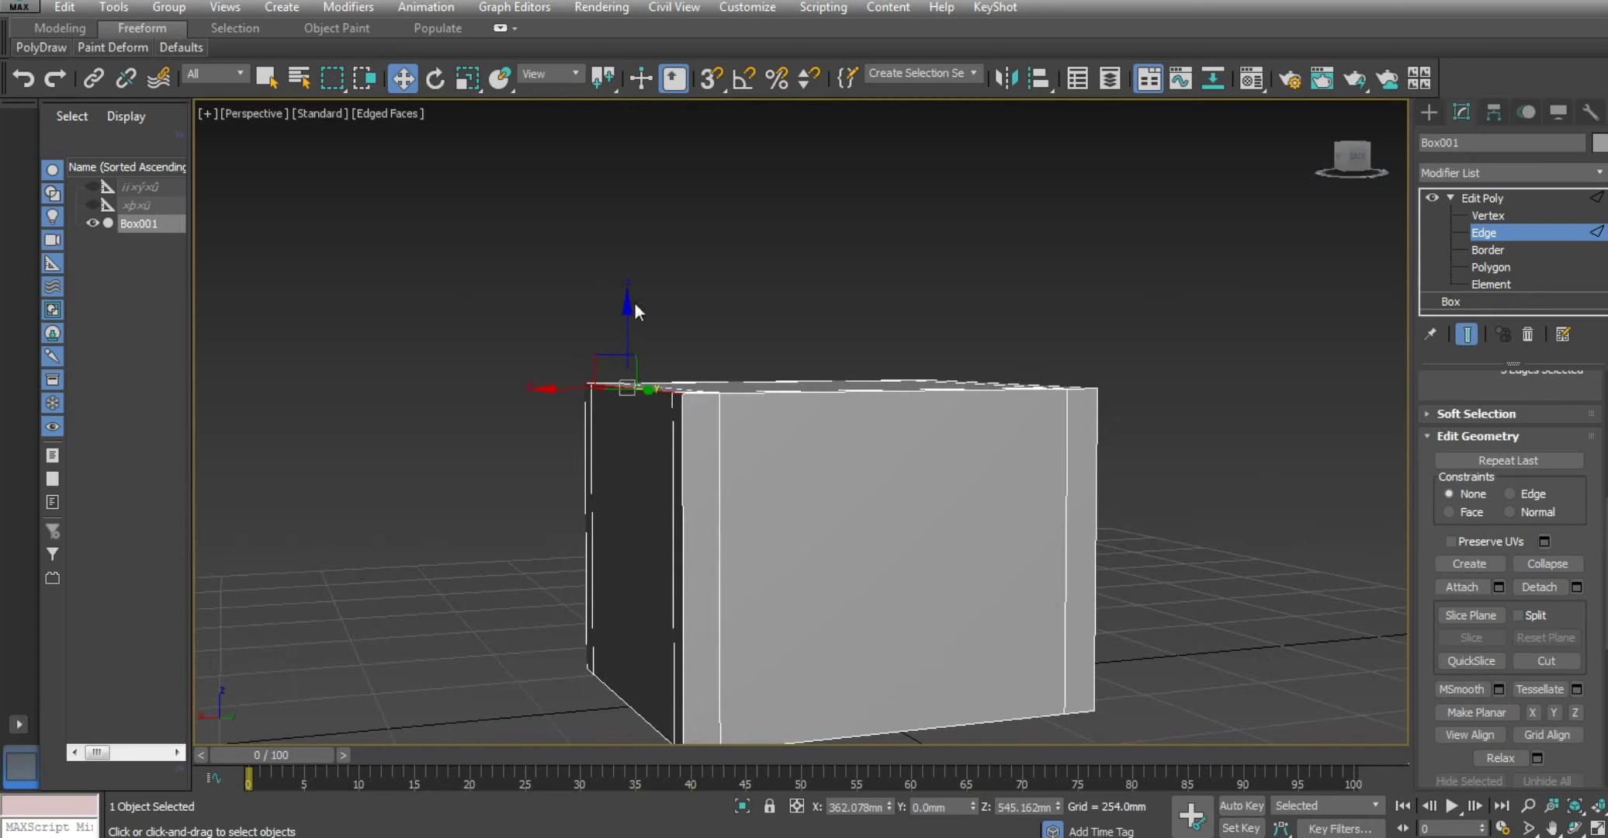
left_click_drag(634, 311, 632, 380)
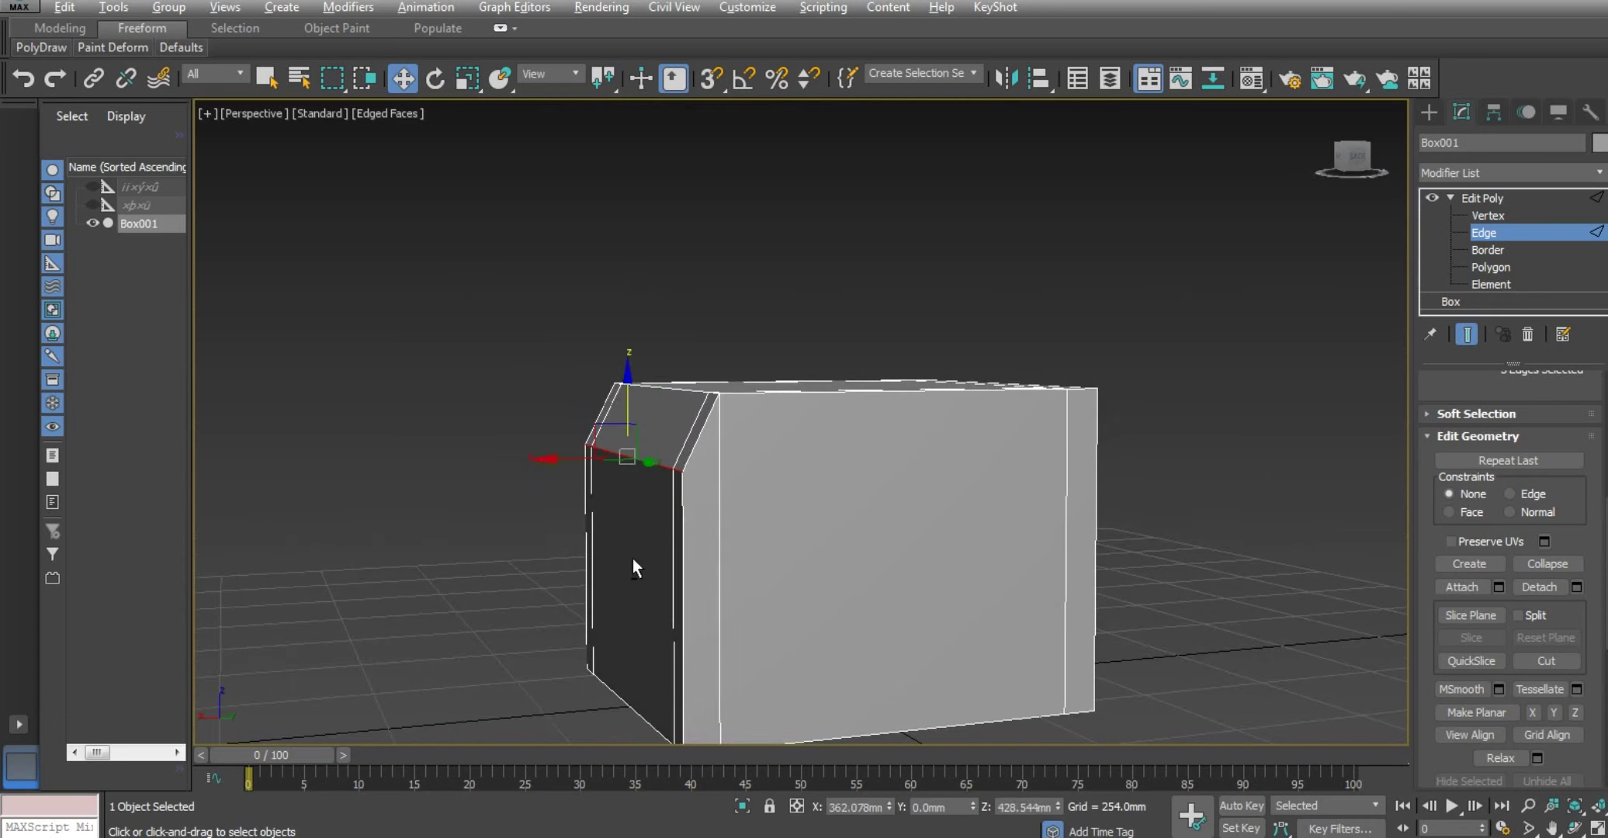
mouse_move(633, 560)
middle_mouse_down("alt")
mouse_move(628, 578)
mouse_move(766, 530)
mouse_move(633, 360)
middle_mouse_up("alt")
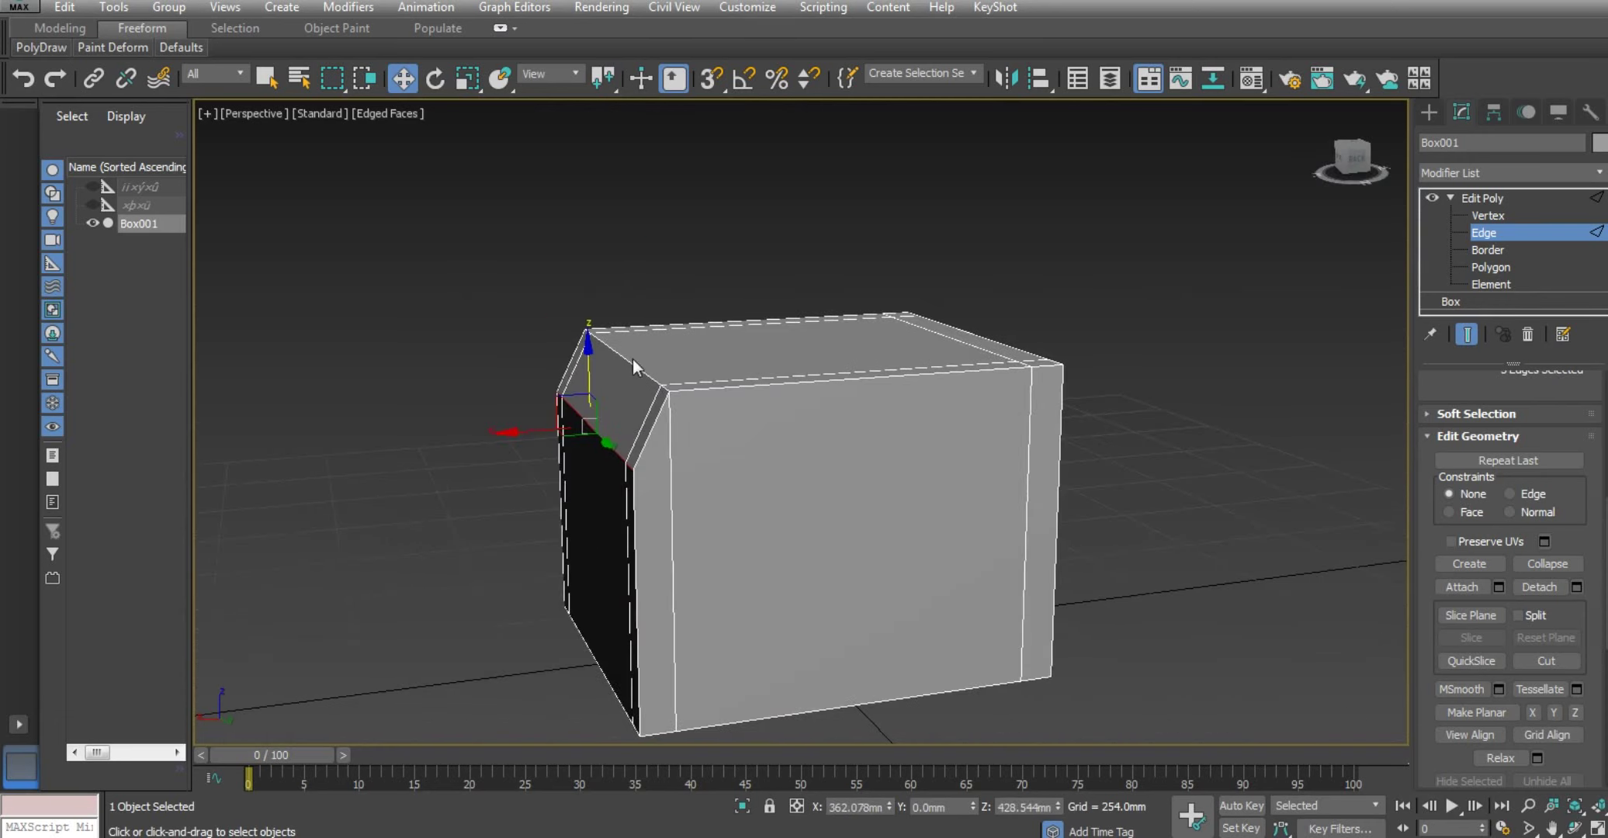
Step: Raise the bottom-left edge to chamfer the lower left corner
mouse_move(924, 349)
middle_mouse_down("alt")
mouse_move(757, 349)
mouse_move(729, 398)
mouse_move(759, 394)
middle_mouse_up("alt")
left_click(483, 658)
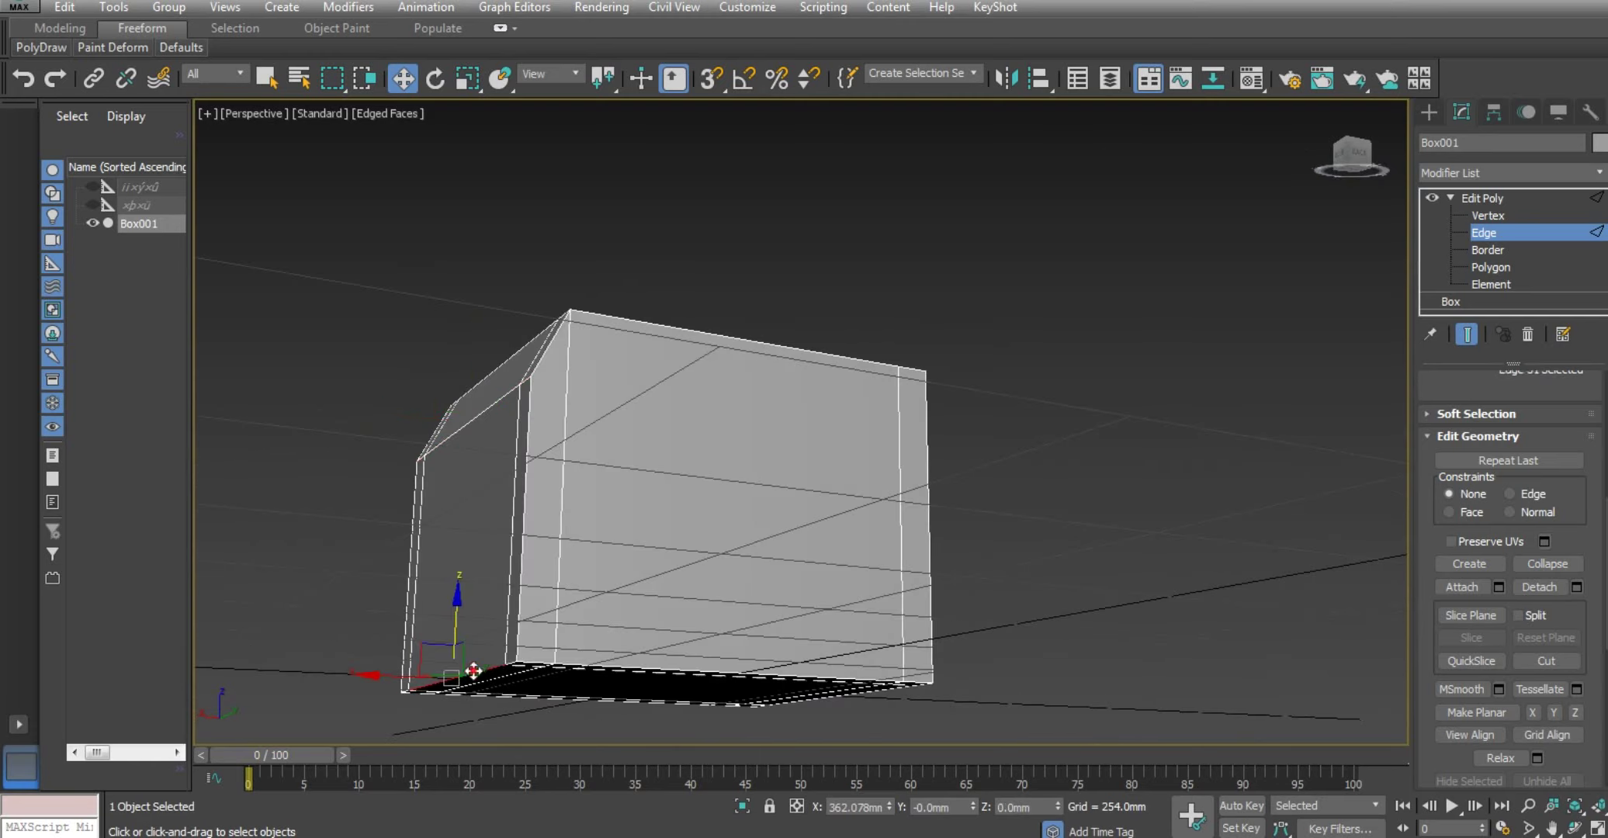
left_click_drag(456, 615, 453, 555)
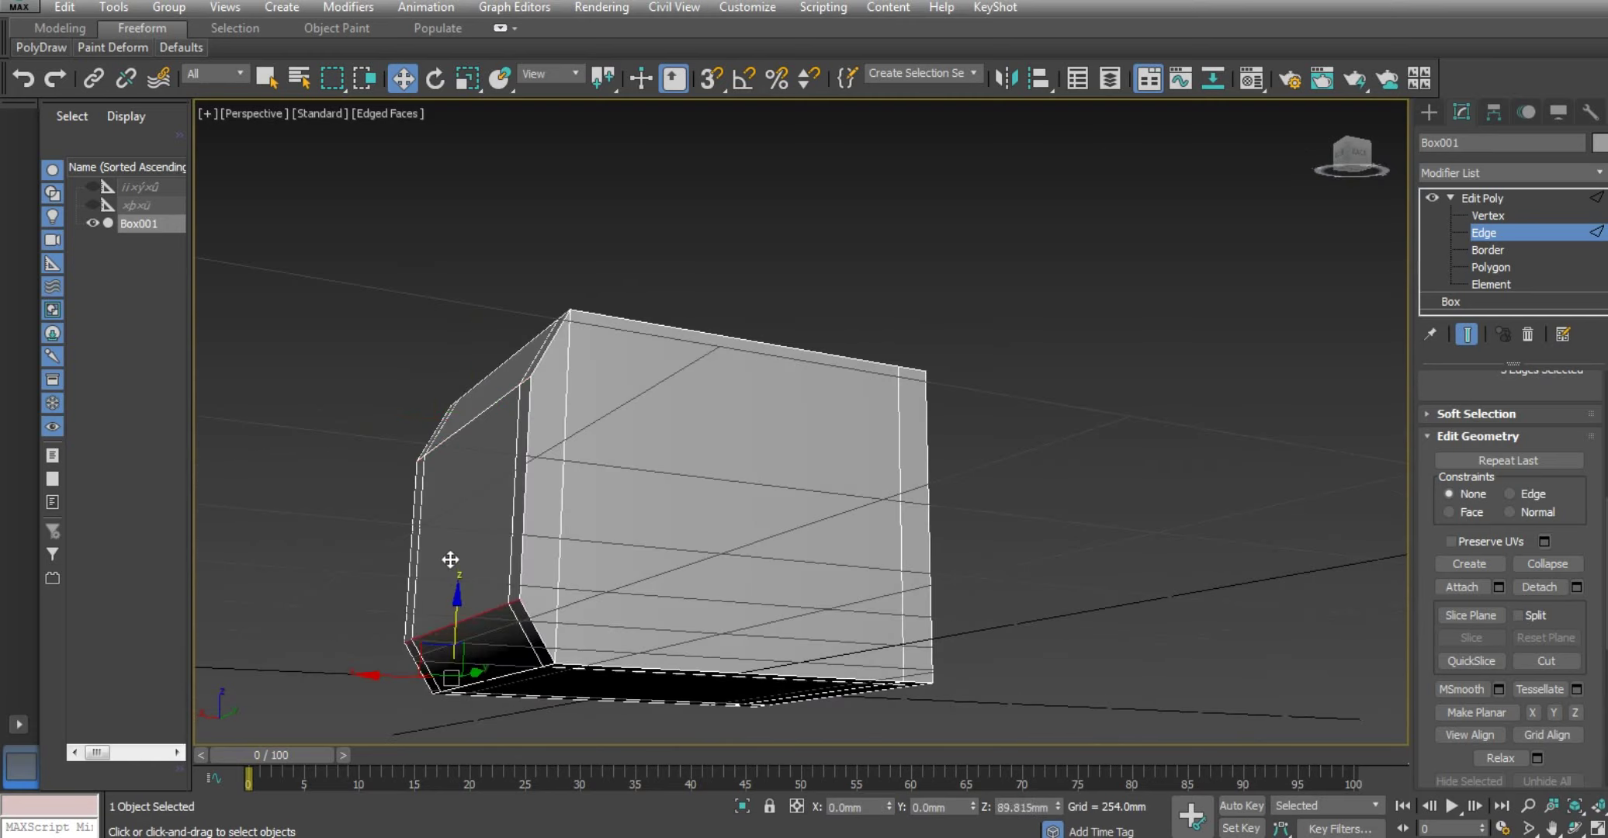
mouse_move(467, 646)
middle_mouse_down("alt")
mouse_move(711, 618)
mouse_move(765, 451)
mouse_move(770, 473)
mouse_move(770, 449)
mouse_move(621, 322)
mouse_move(638, 323)
mouse_move(559, 287)
middle_mouse_up("alt")
Step: On the other side, lower the top edge and raise the bottom edge into chamfers
left_click(542, 291)
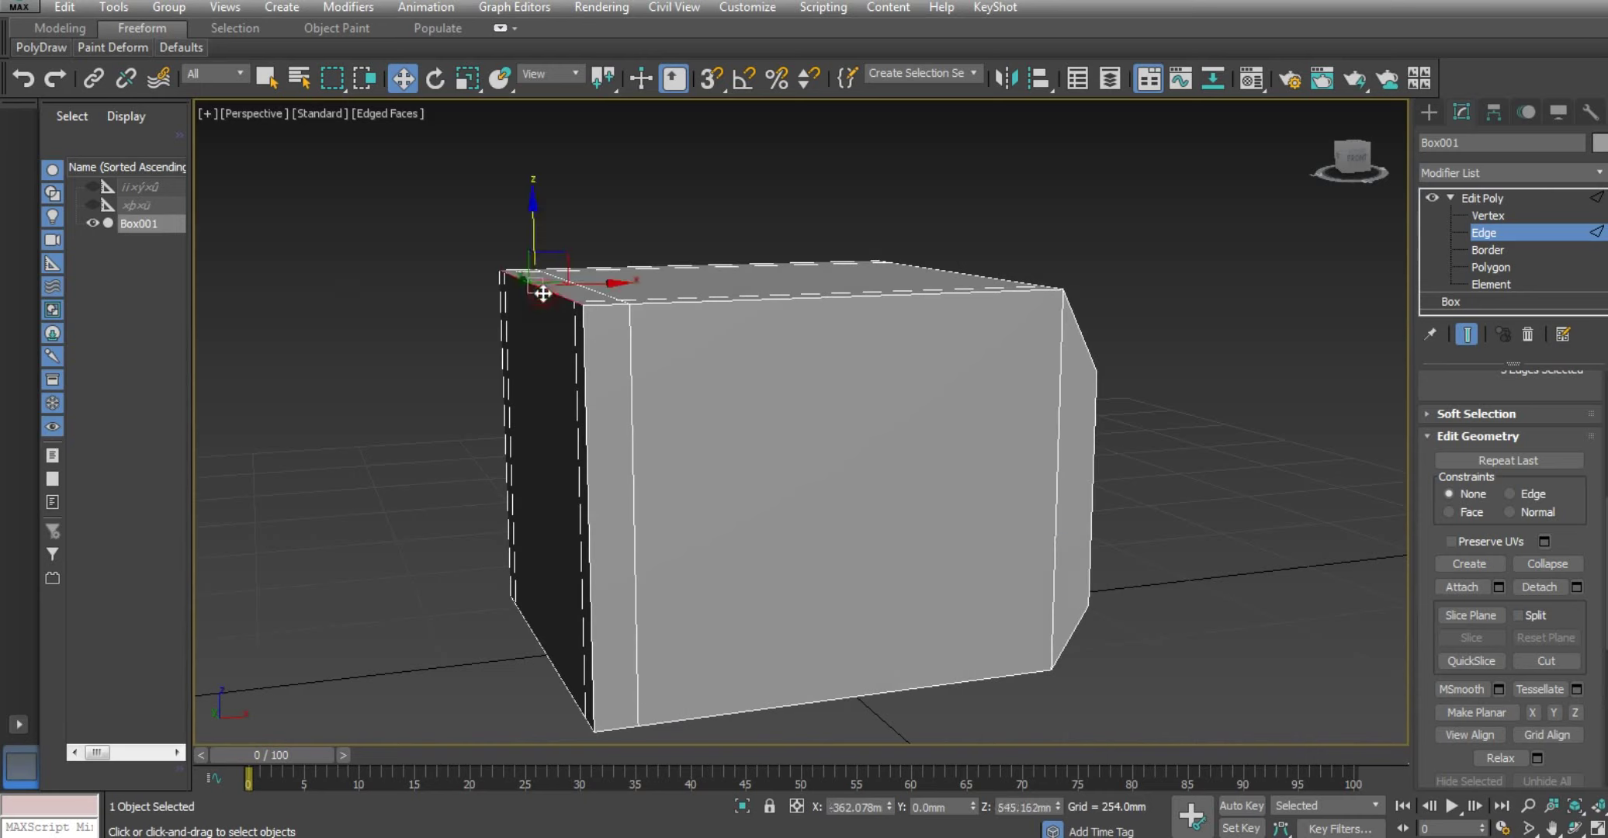
left_click_drag(539, 214, 539, 251)
middle_click_drag(539, 252, 624, 334, "alt")
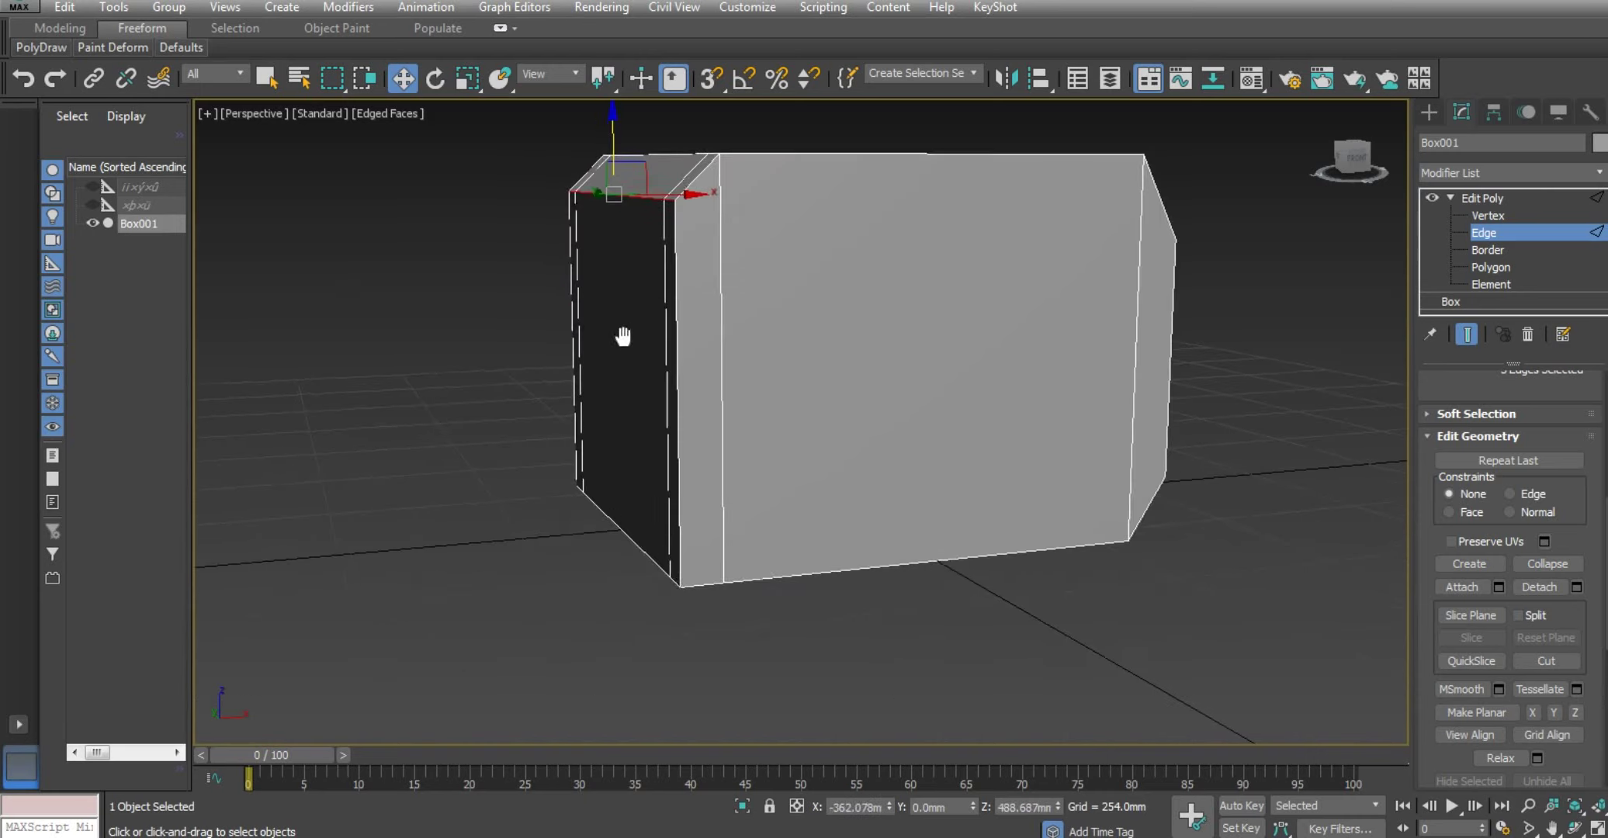
left_click(627, 541)
left_click_drag(618, 472, 615, 431)
mouse_move(615, 431)
middle_mouse_down("alt")
mouse_move(830, 428)
mouse_move(870, 400)
mouse_move(861, 343)
mouse_move(816, 411)
mouse_move(908, 431)
mouse_move(885, 359)
mouse_move(838, 420)
mouse_move(783, 446)
mouse_move(749, 434)
middle_mouse_up("alt")
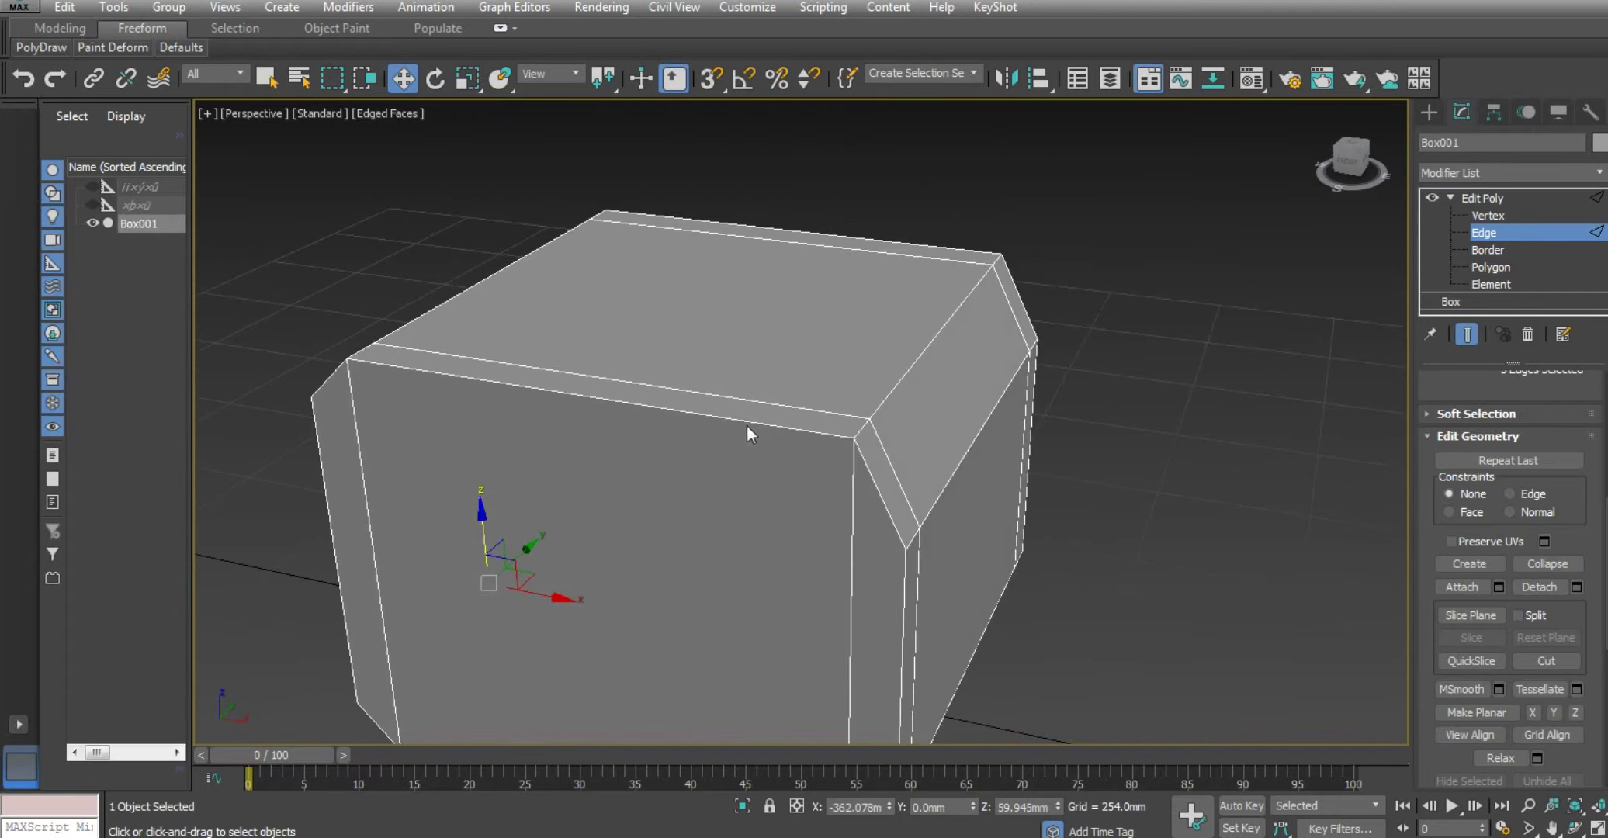
Step: Switch Edit Poly to Polygon level and select Box001's large front face
left_click(1490, 267)
mouse_move(592, 539)
middle_mouse_down("alt")
mouse_move(633, 403)
mouse_move(610, 441)
mouse_move(964, 595)
middle_mouse_up("alt")
left_click(632, 403)
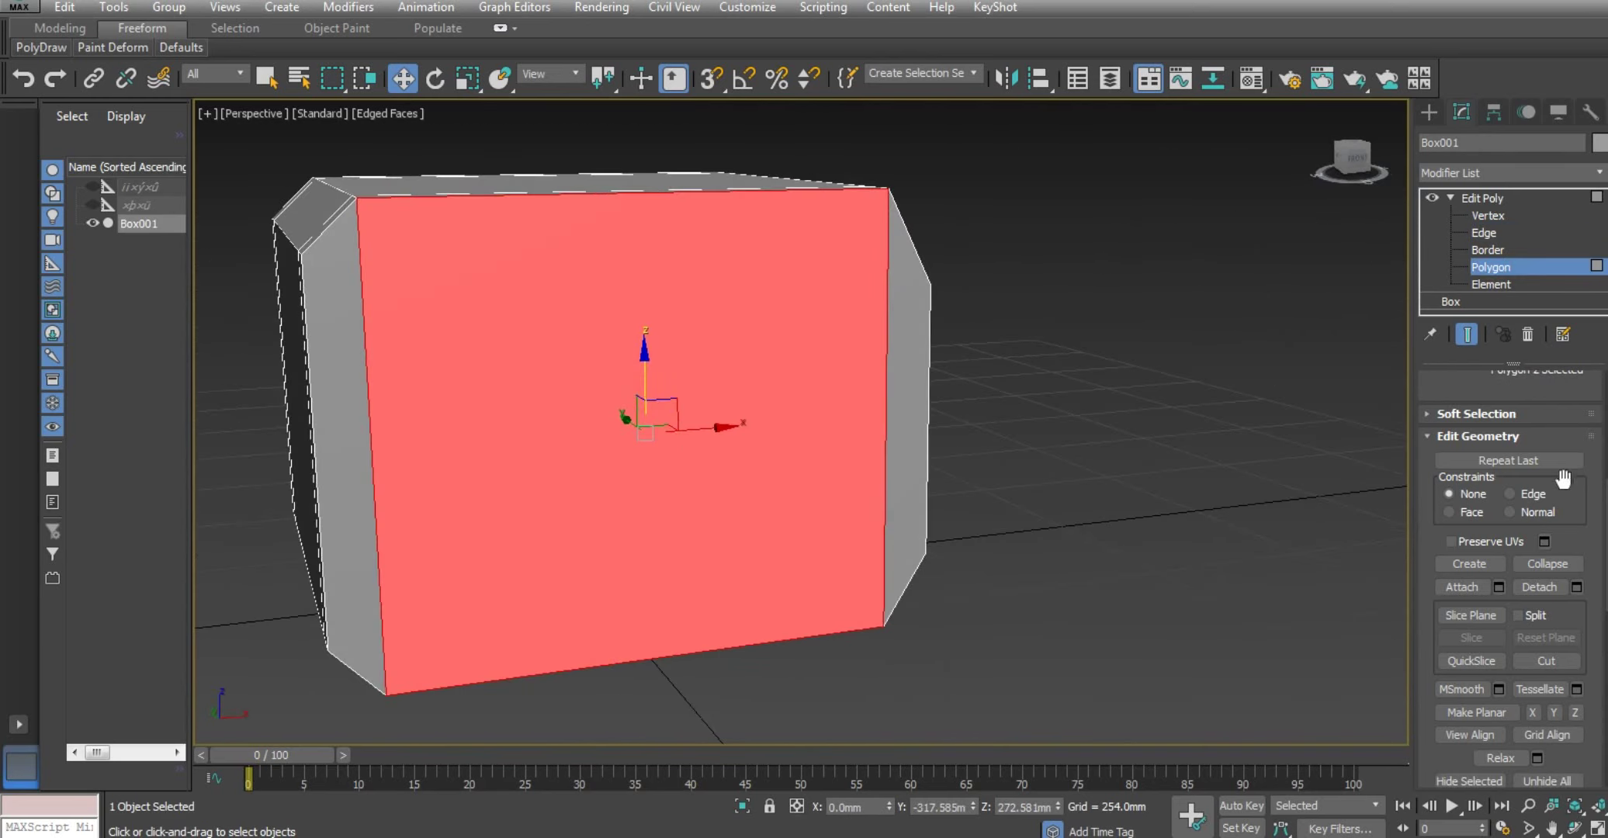
scroll(1561, 496, "down", 2)
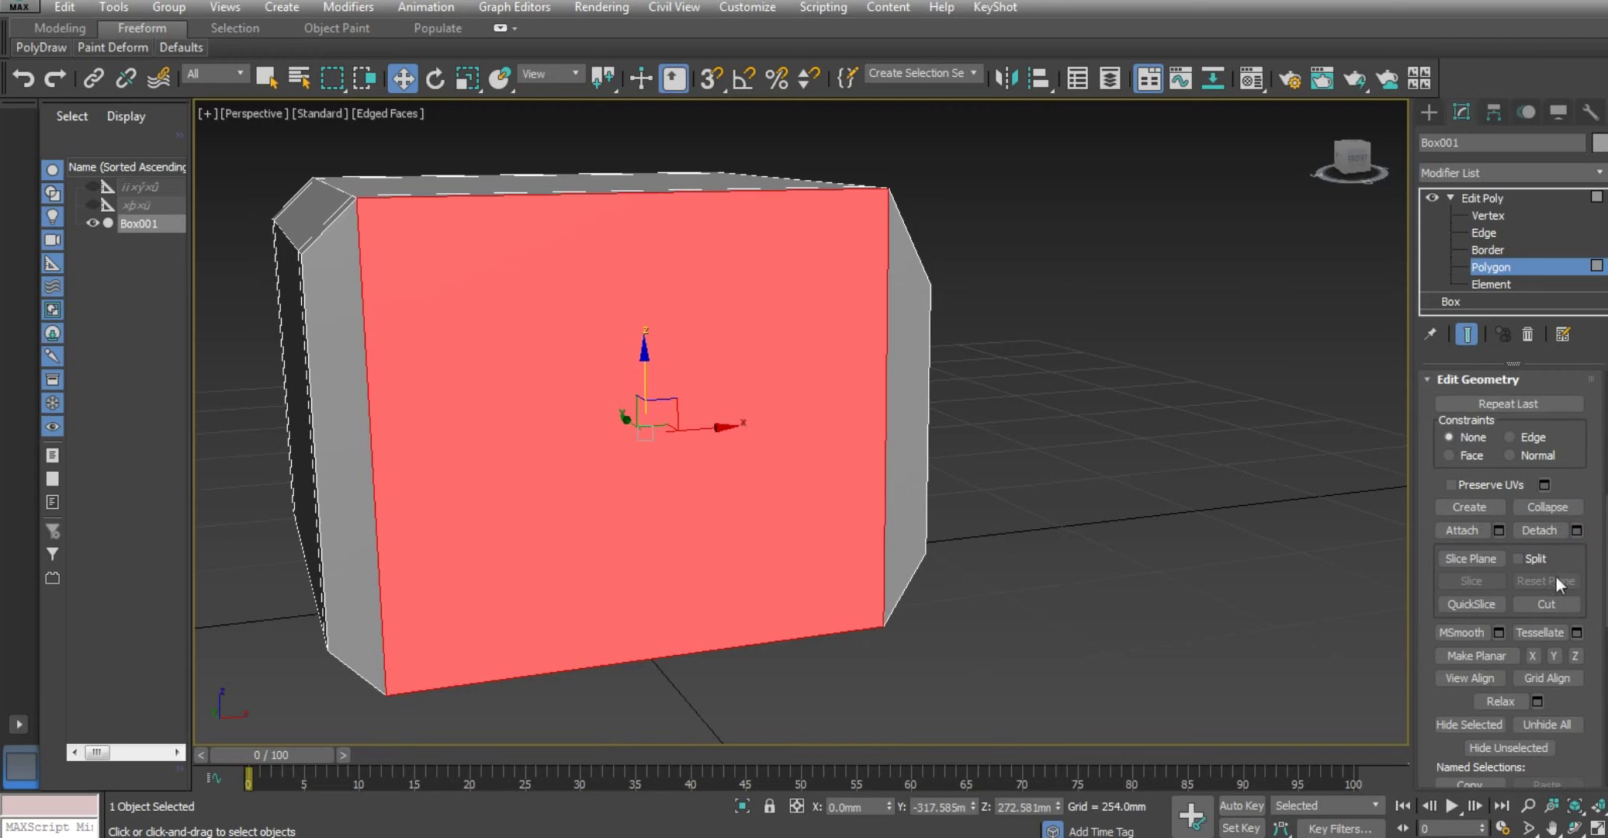
mouse_move(850, 437)
middle_mouse_down("alt")
mouse_move(822, 505)
mouse_move(863, 411)
mouse_move(900, 435)
middle_mouse_up("alt")
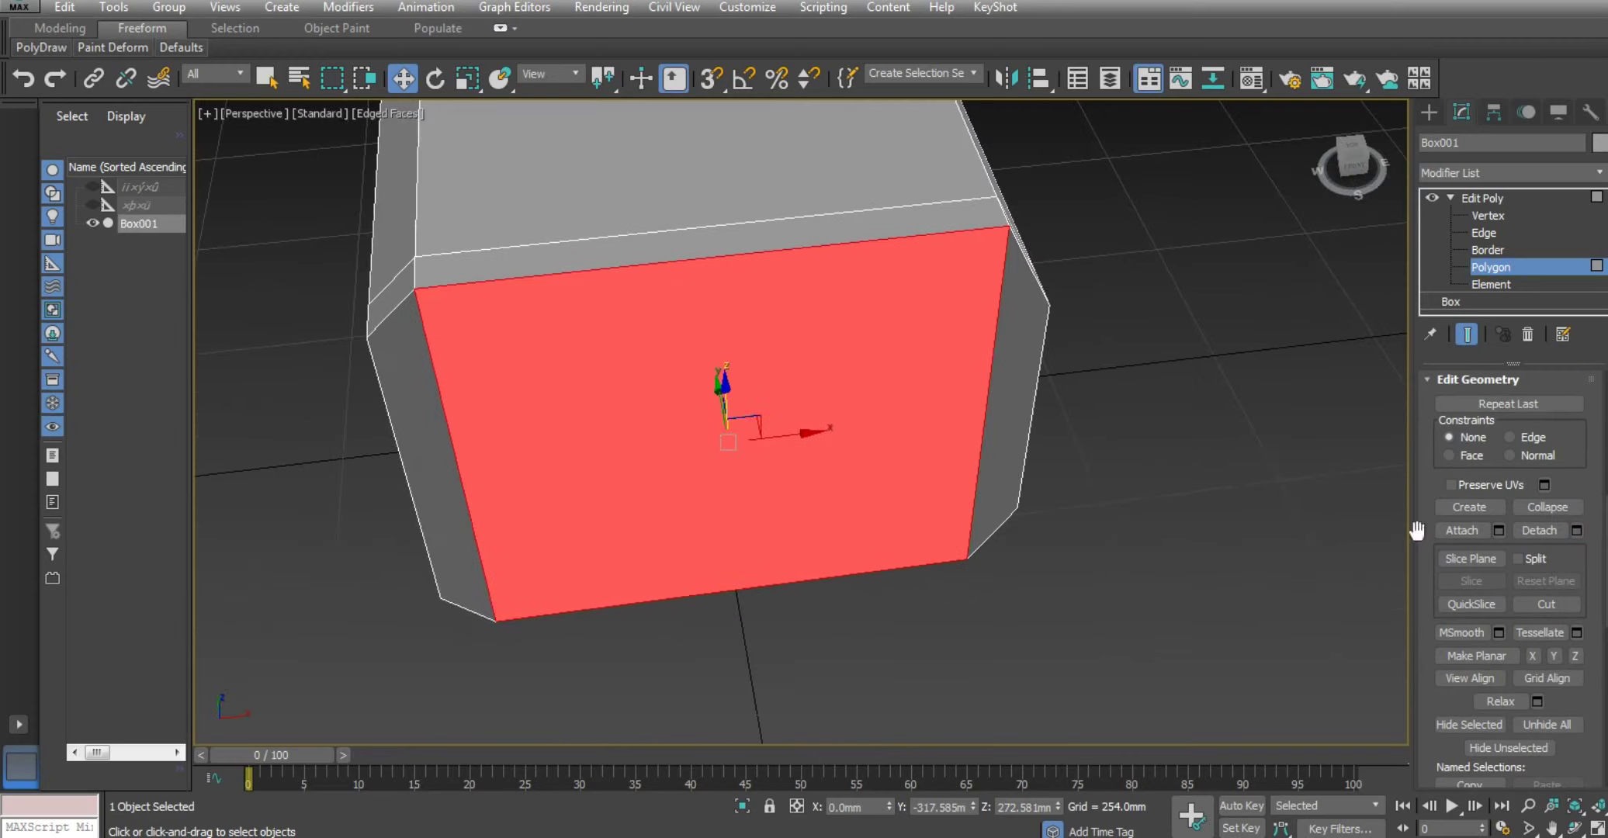
left_click_drag(1575, 485, 1572, 447)
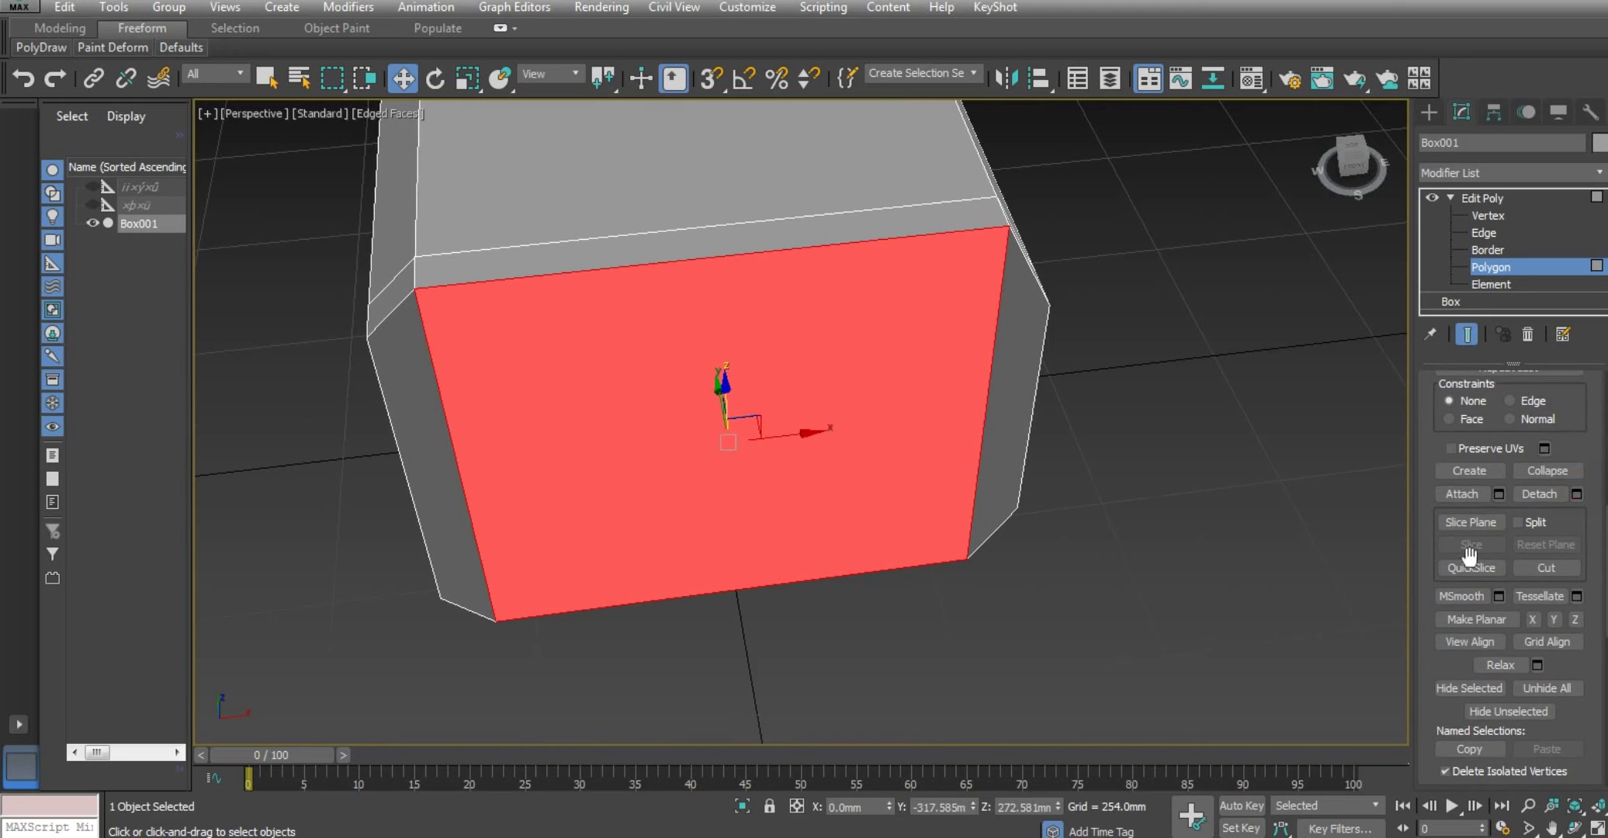
scroll(1509, 536, "up", 6)
scroll(1509, 534, "up", 8)
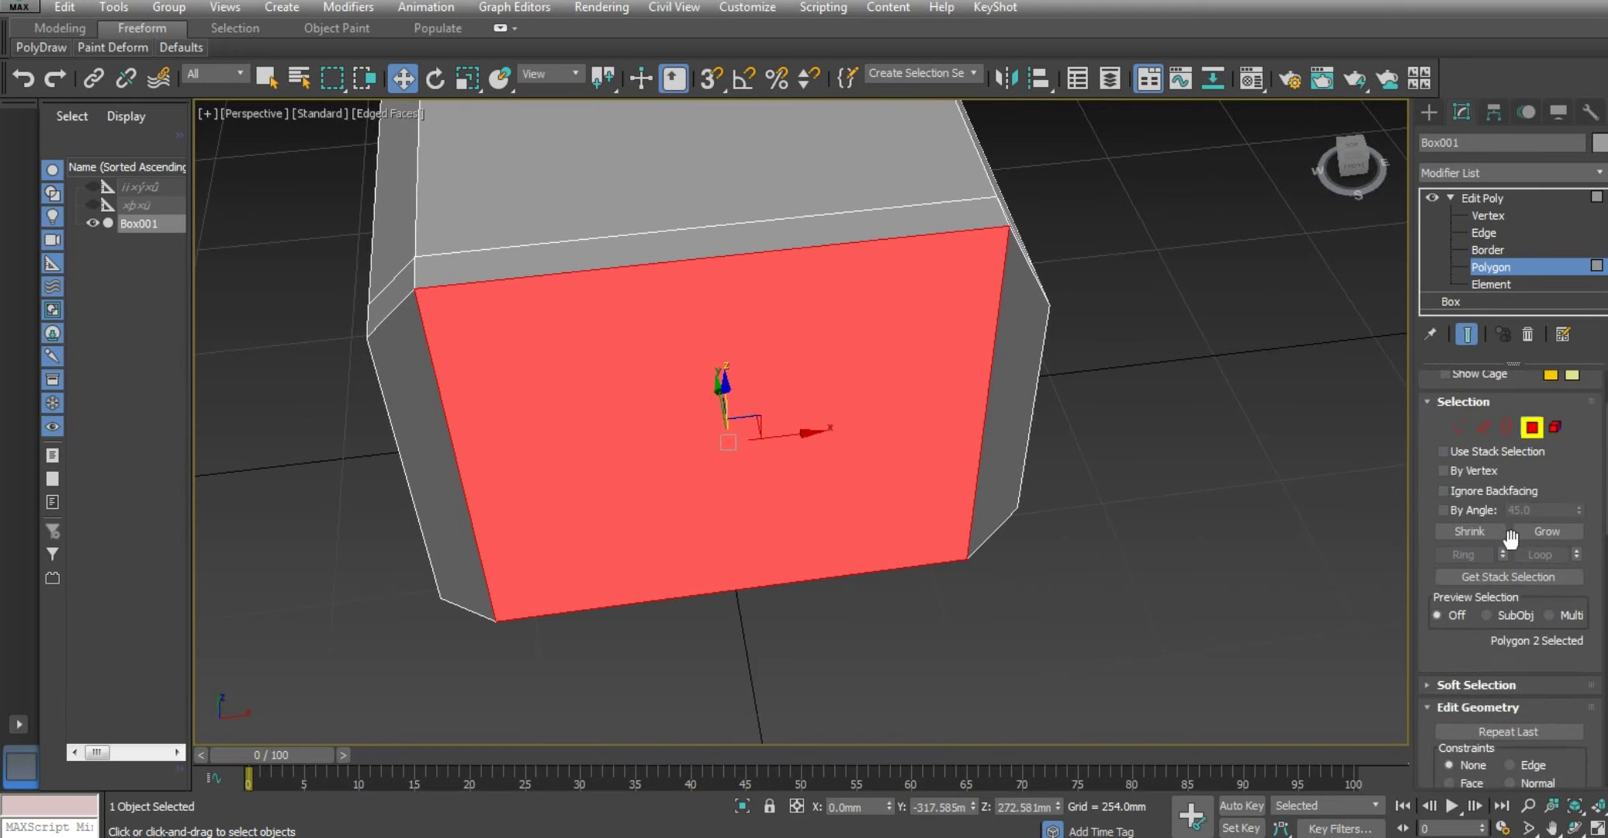
scroll(1509, 534, "up", 1)
scroll(1503, 605, "down", 8)
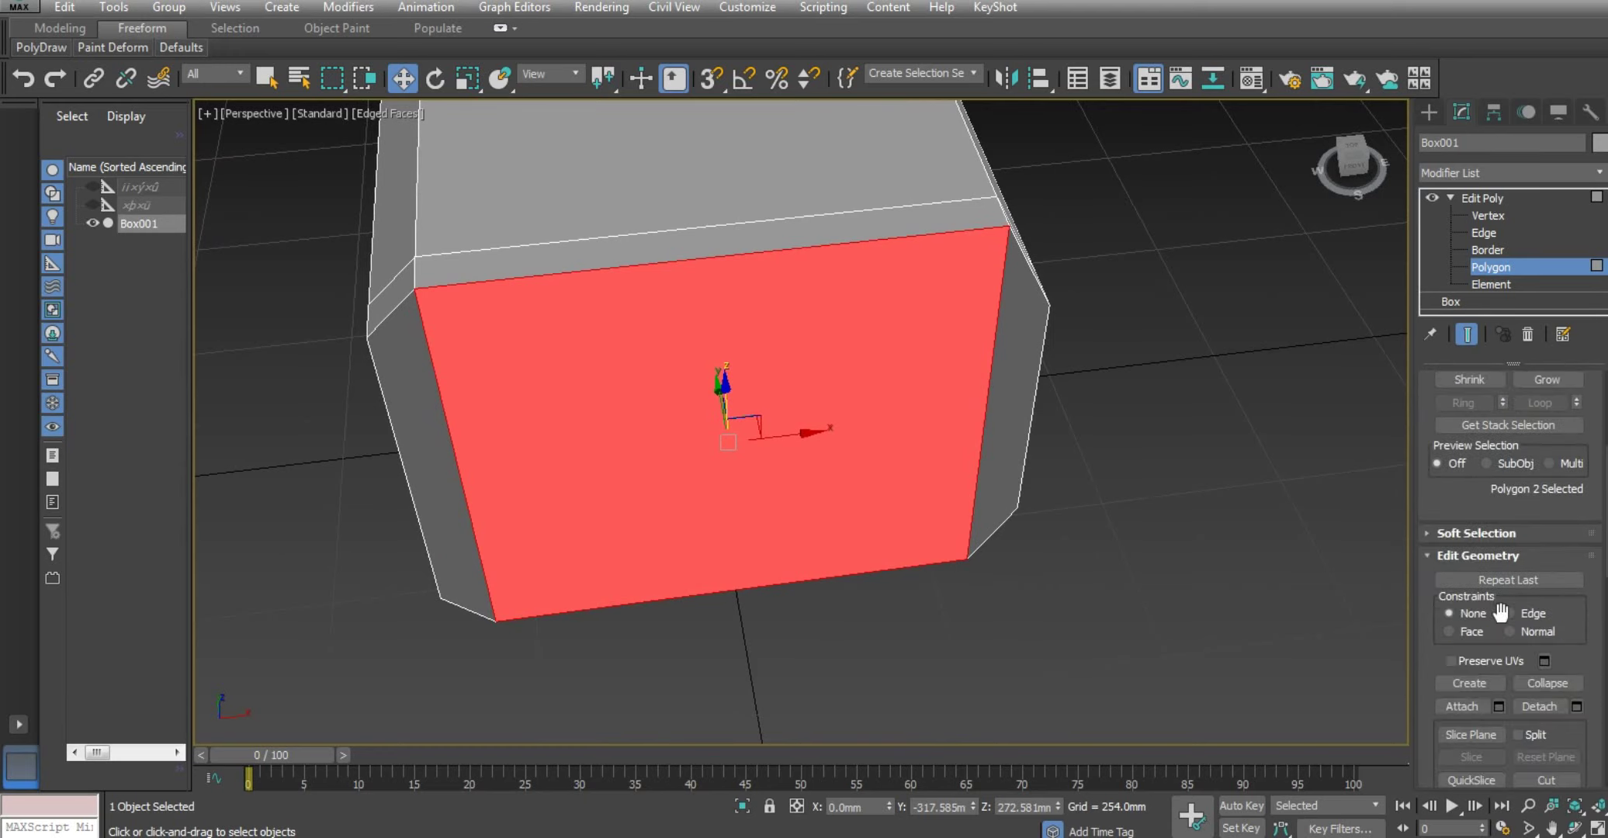
scroll(1501, 613, "down", 3)
Step: Inset the front face by 50 mm, leaving a narrow border ring
scroll(1501, 614, "down", 2)
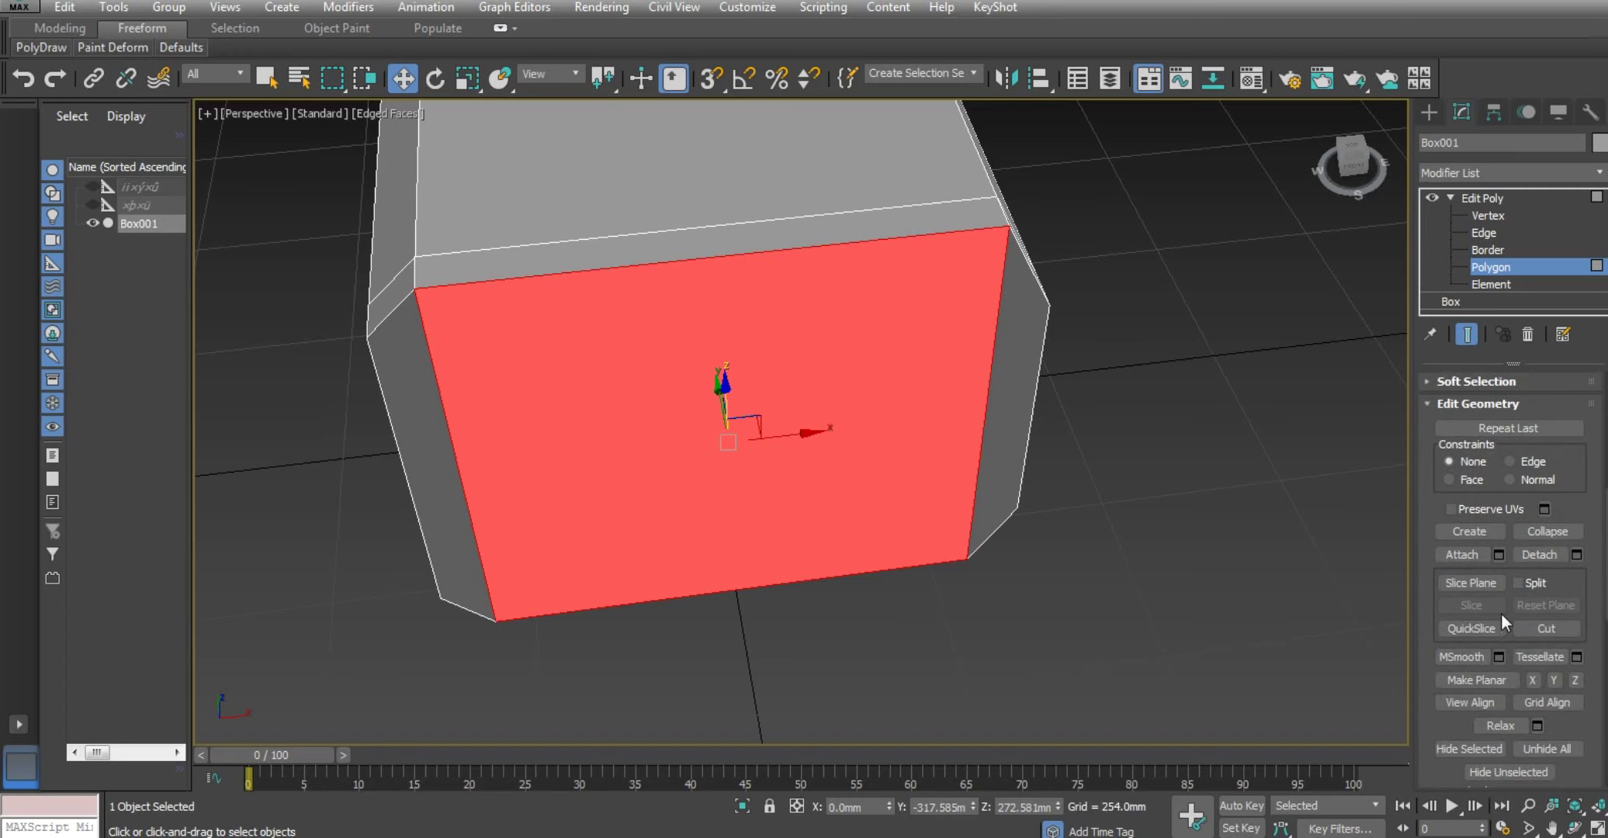
scroll(1504, 614, "down", 1)
scroll(1504, 615, "down", 5)
scroll(1503, 615, "down", 12)
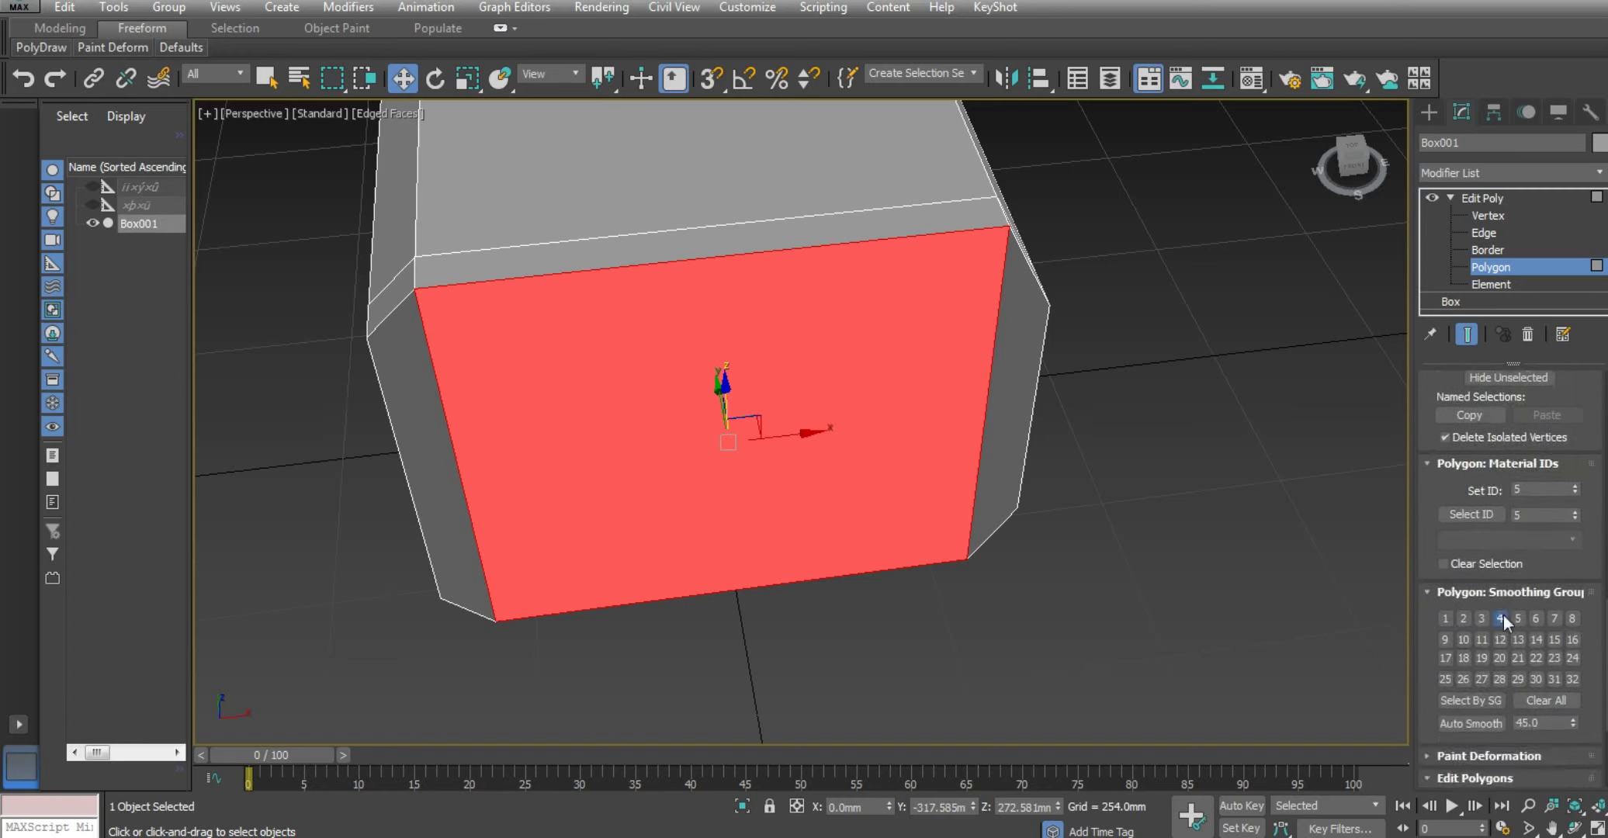
scroll(1503, 615, "down", 4)
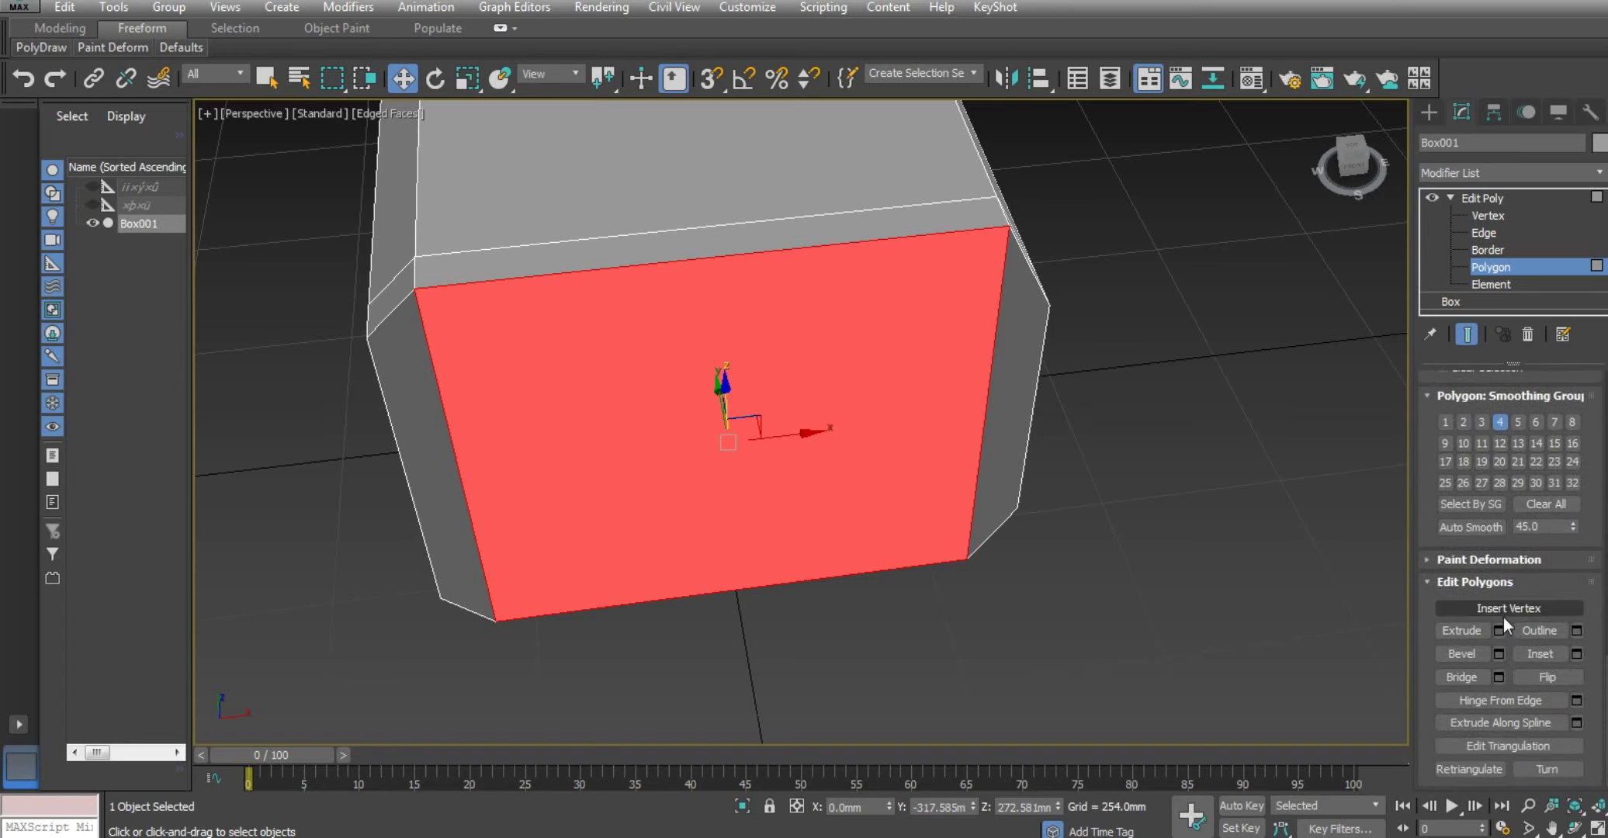
left_click(1576, 654)
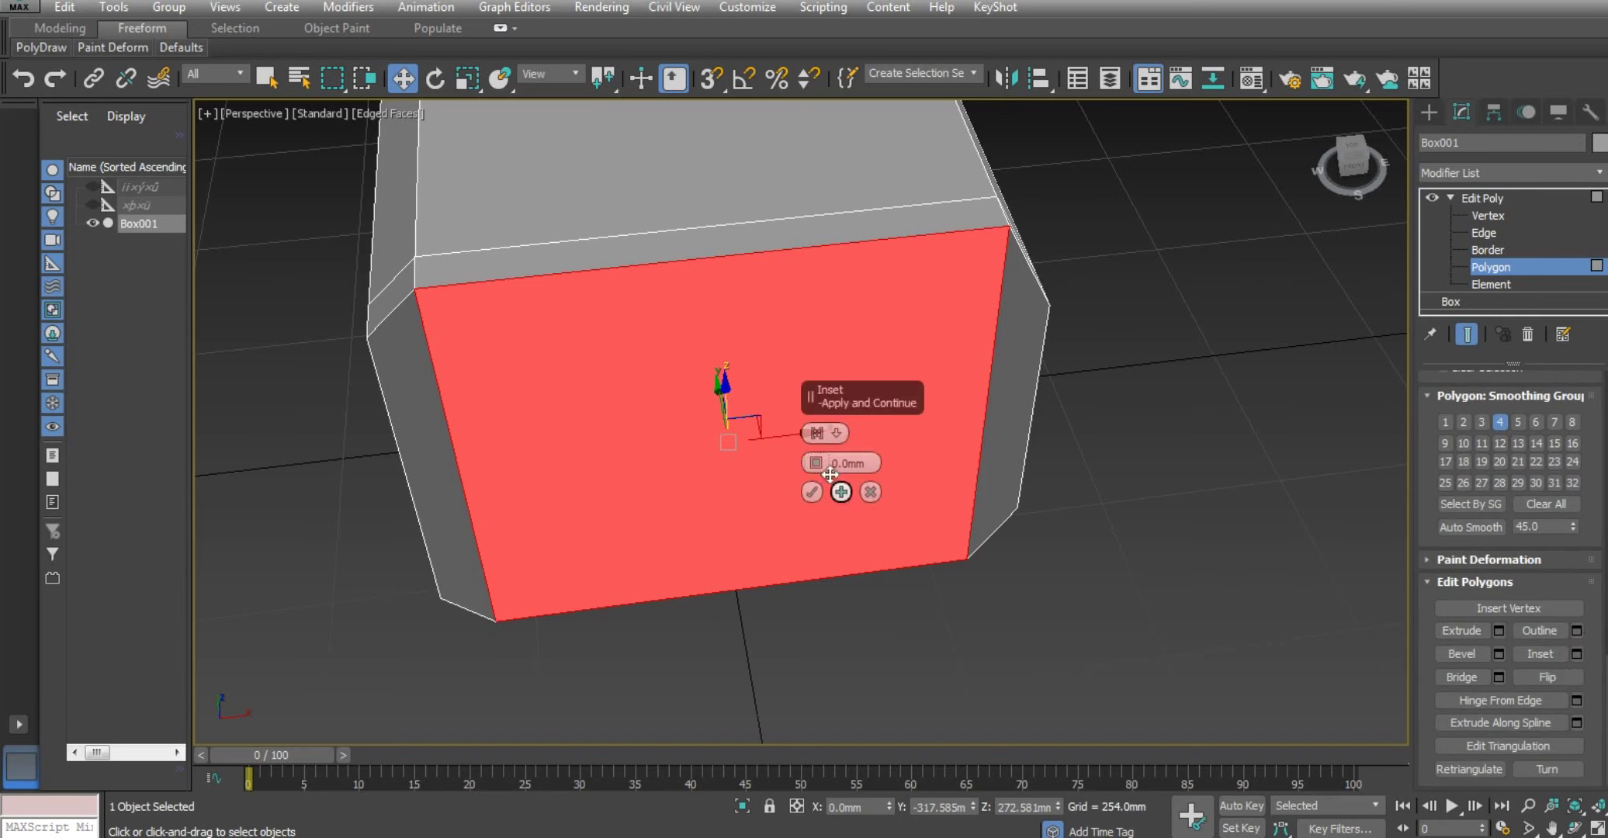
left_click_drag(816, 460, 816, 372)
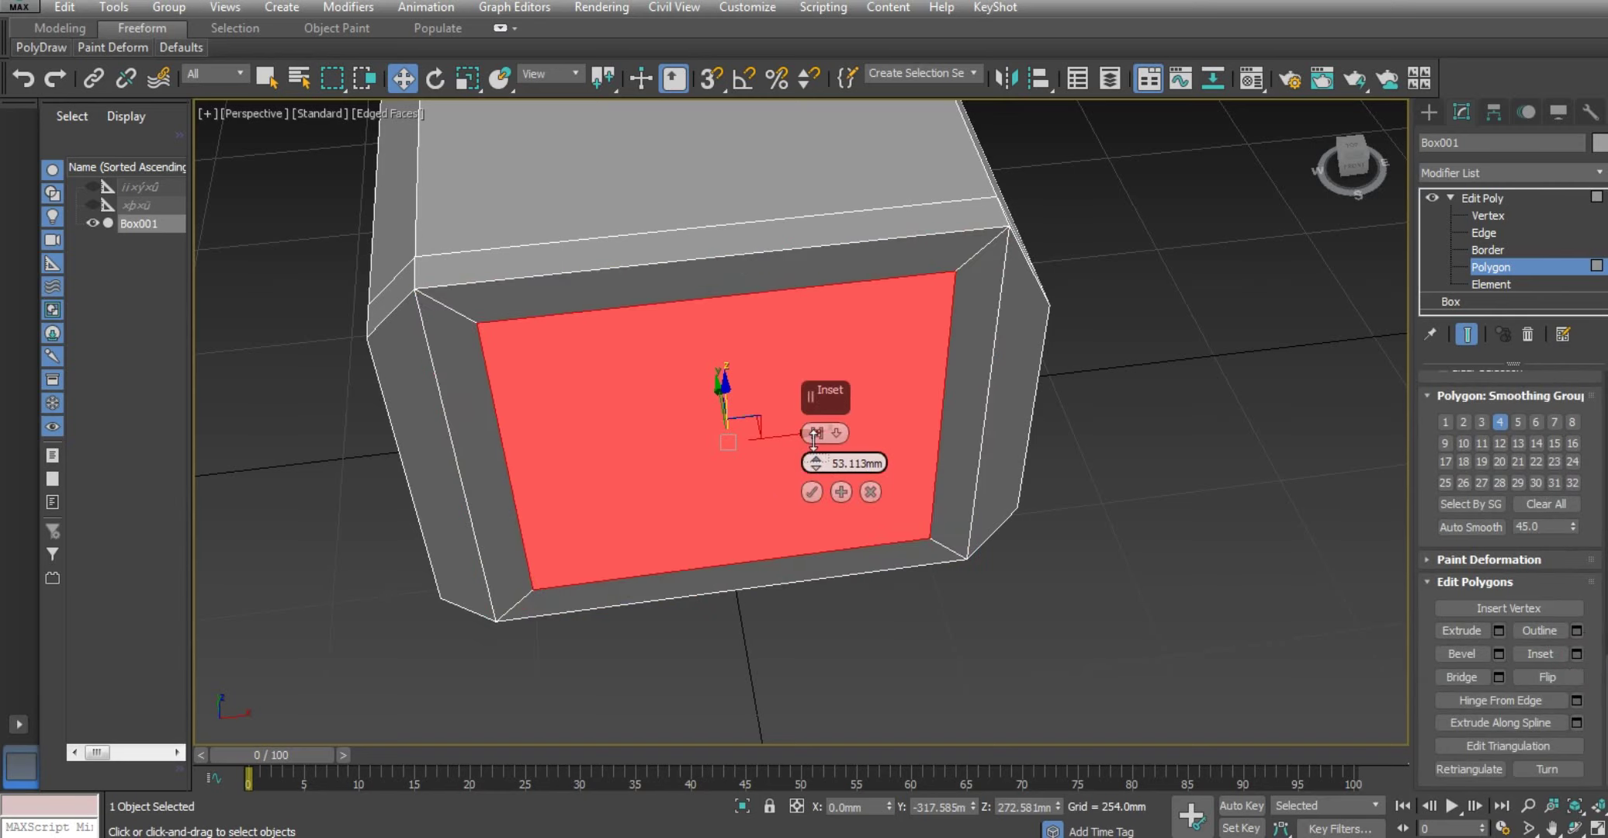
mouse_move(726, 607)
middle_mouse_down("alt")
mouse_move(824, 541)
mouse_move(779, 564)
middle_mouse_up("alt")
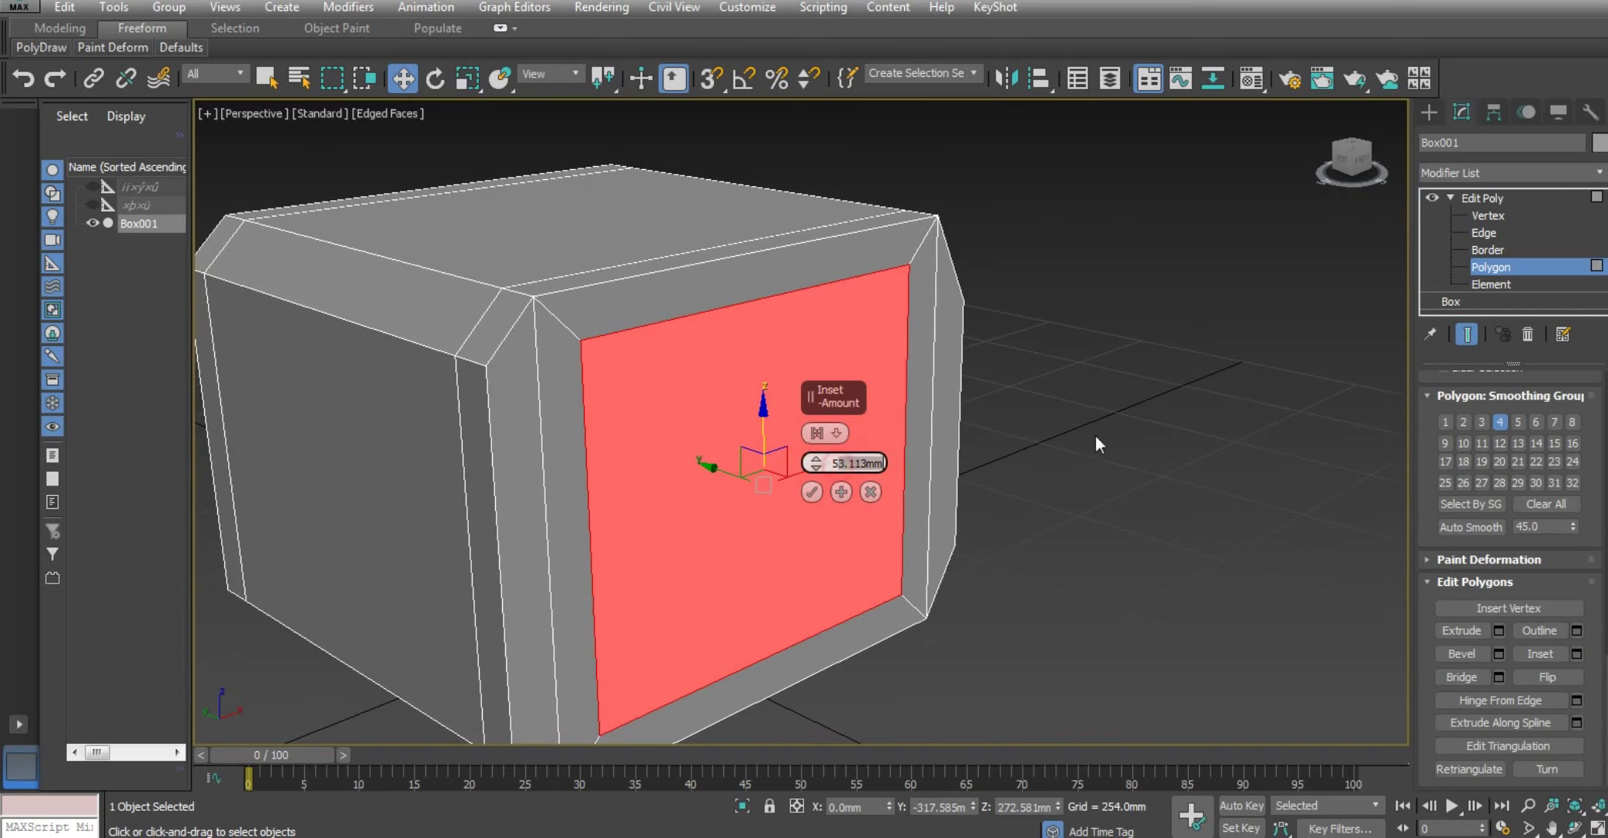
type("50")
key("Return")
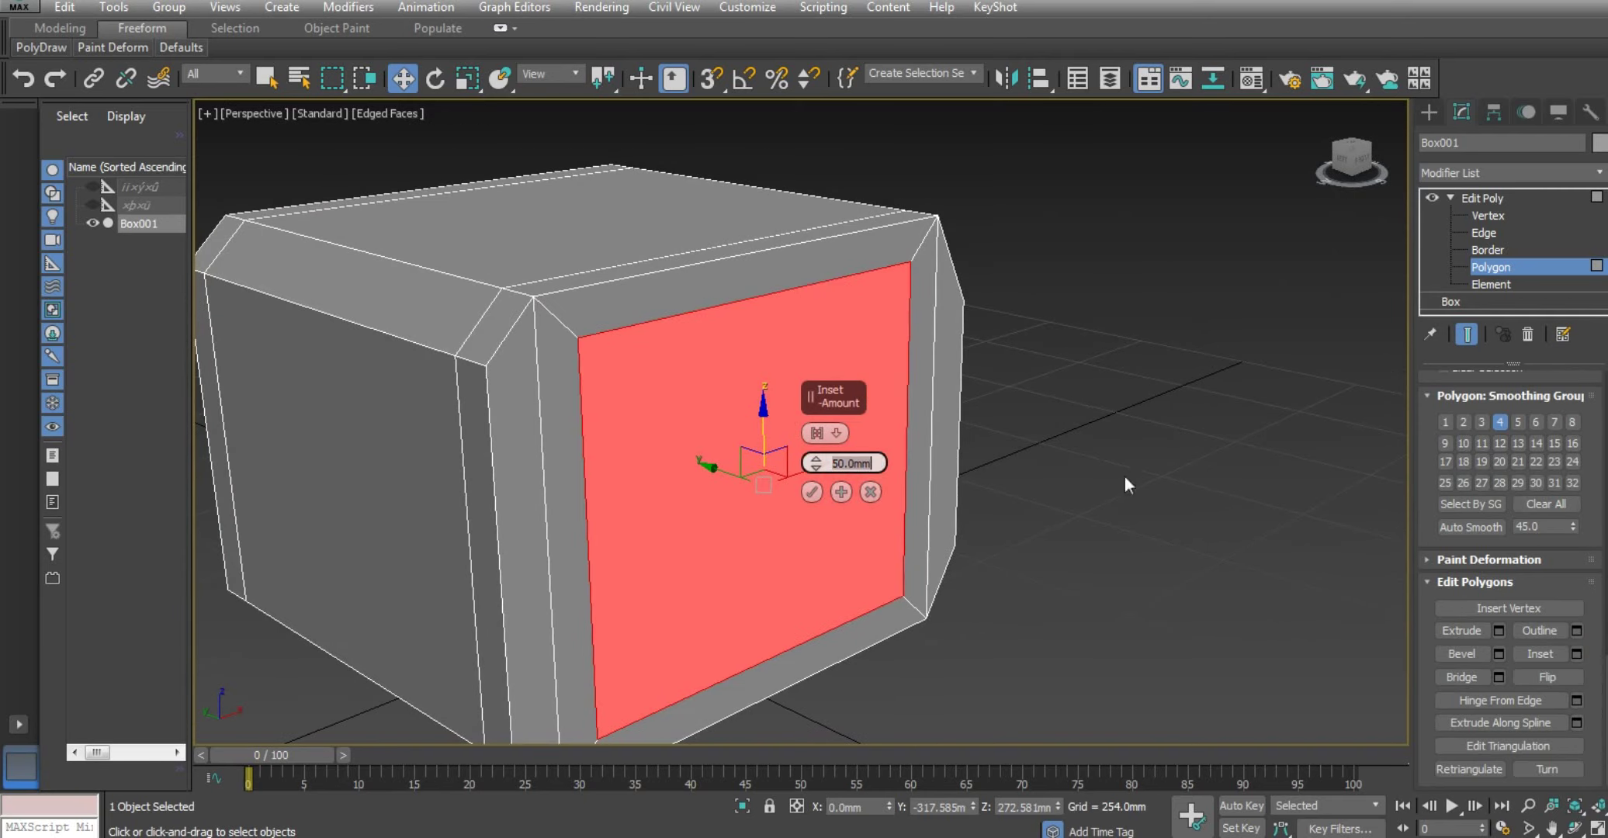
left_click(811, 492)
middle_click_drag(812, 495, 1123, 458, "alt")
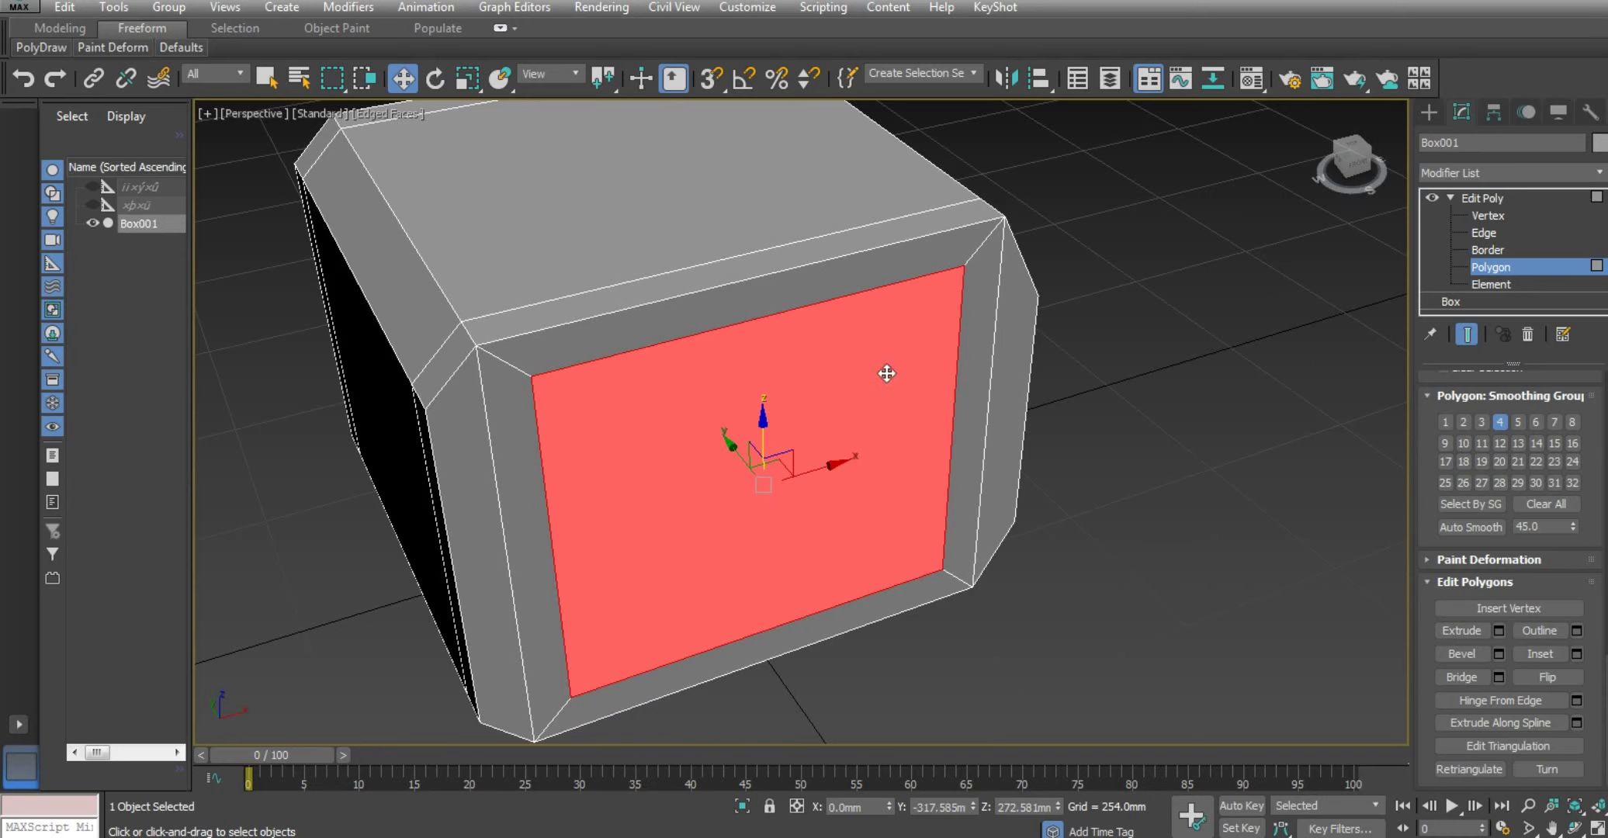
mouse_move(855, 393)
middle_mouse_down("alt")
mouse_move(837, 415)
mouse_move(901, 366)
mouse_move(821, 387)
middle_mouse_up("alt")
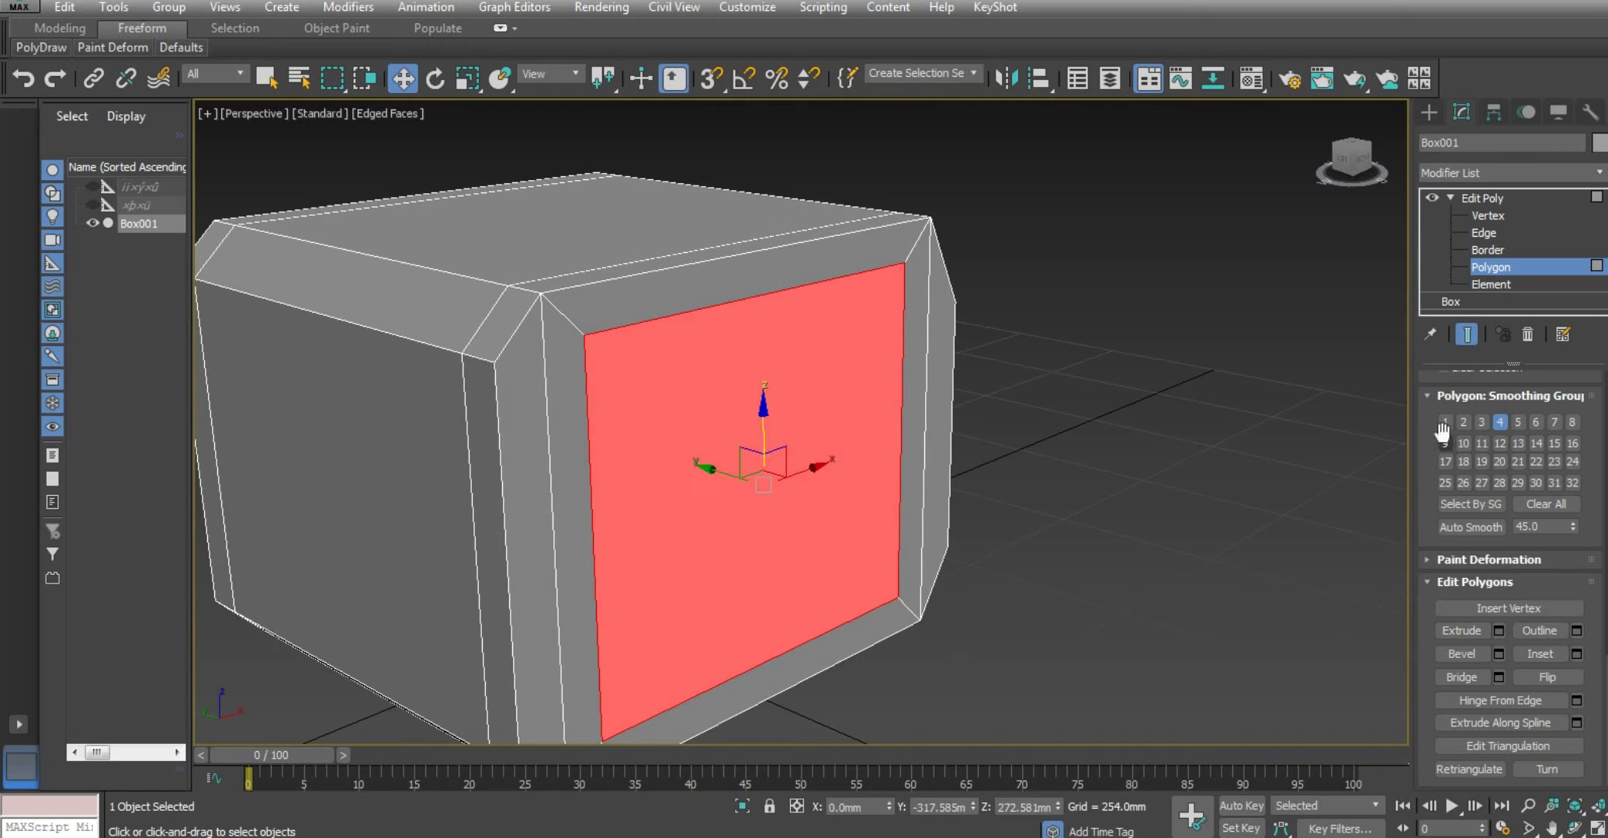
Step: Extrude the front face by -10 mm so it pushes inward
left_click(1500, 629)
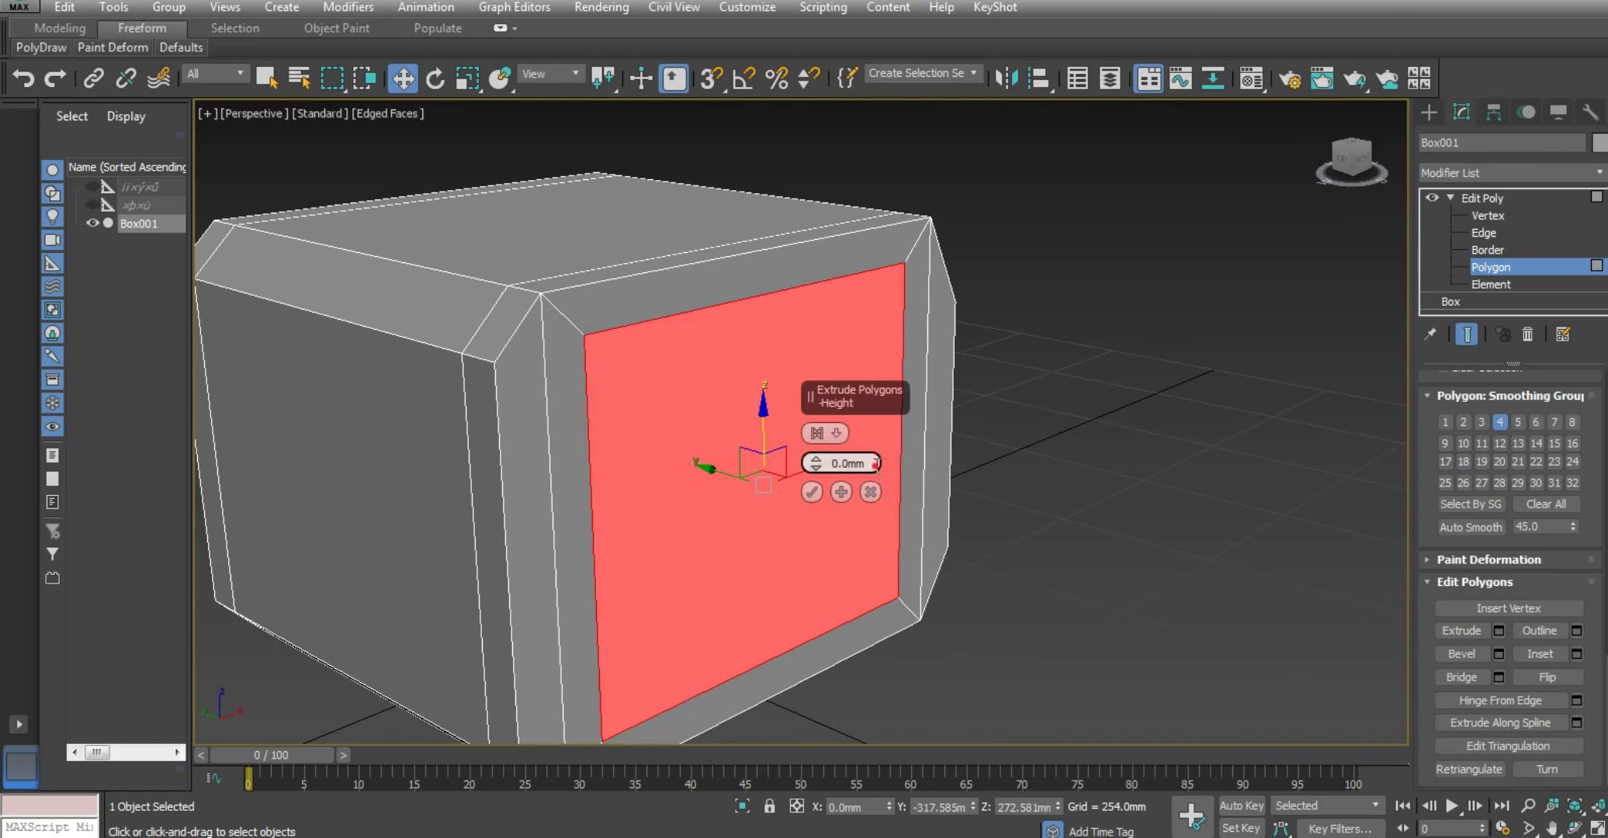
type("10")
key("Return")
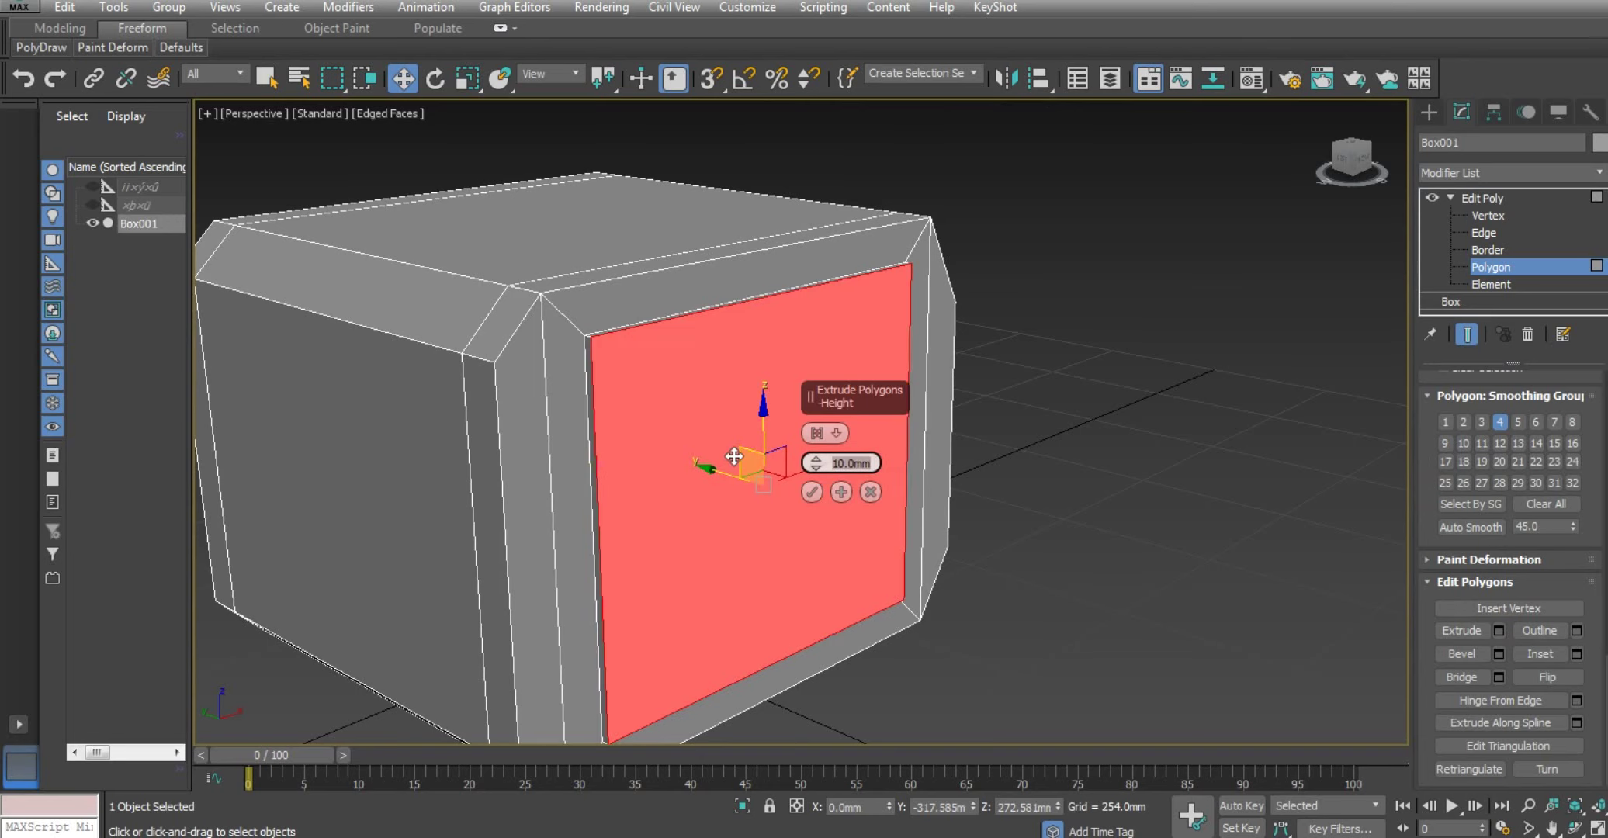
mouse_move(615, 500)
middle_mouse_down("alt")
mouse_move(712, 436)
mouse_move(670, 425)
middle_mouse_up("alt")
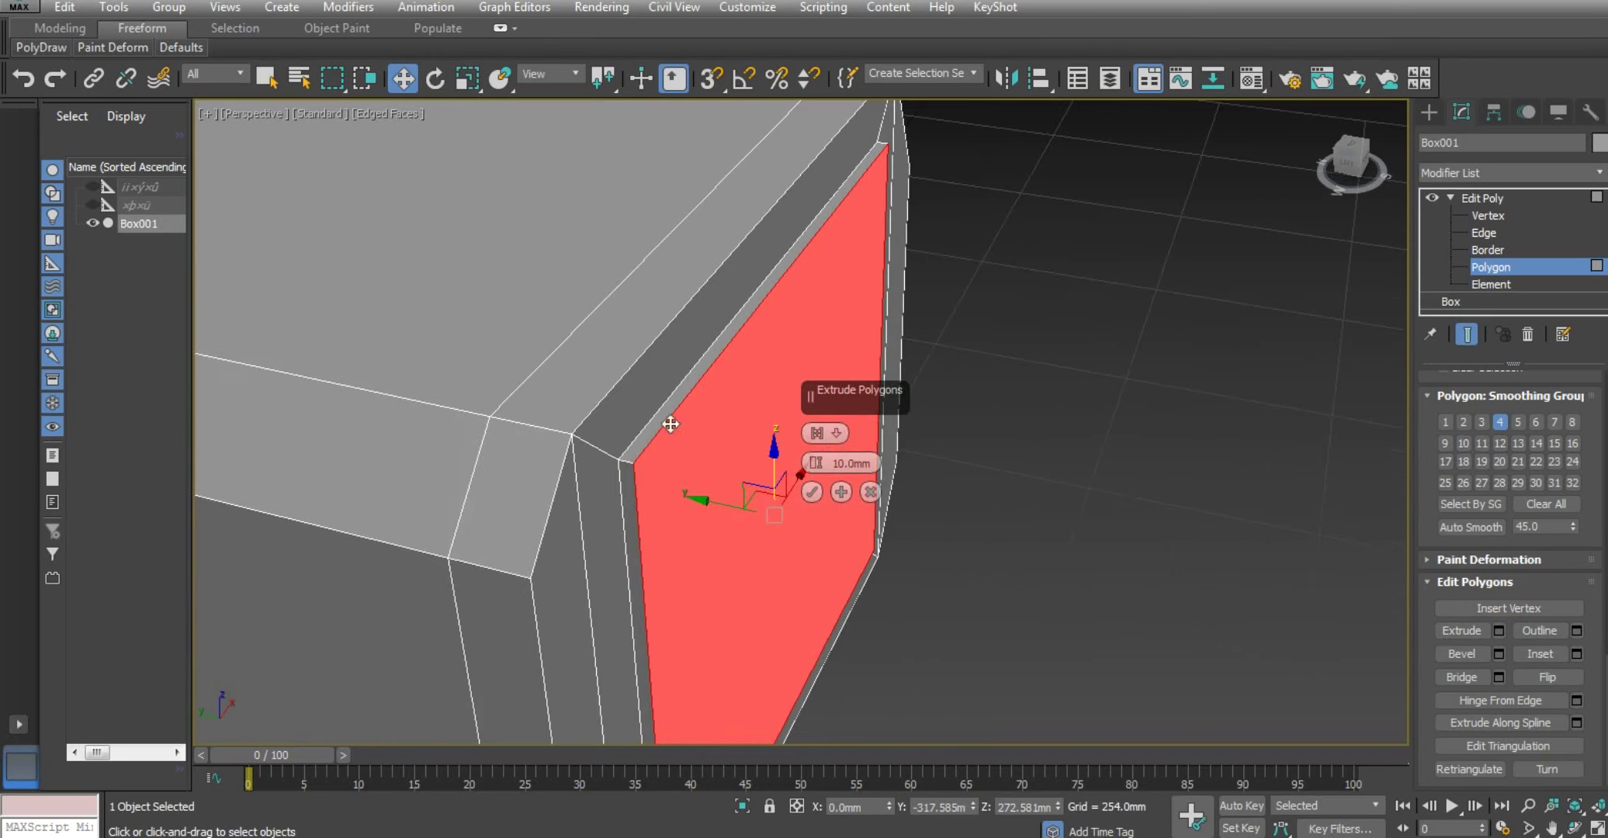
left_click(868, 463)
type("-1")
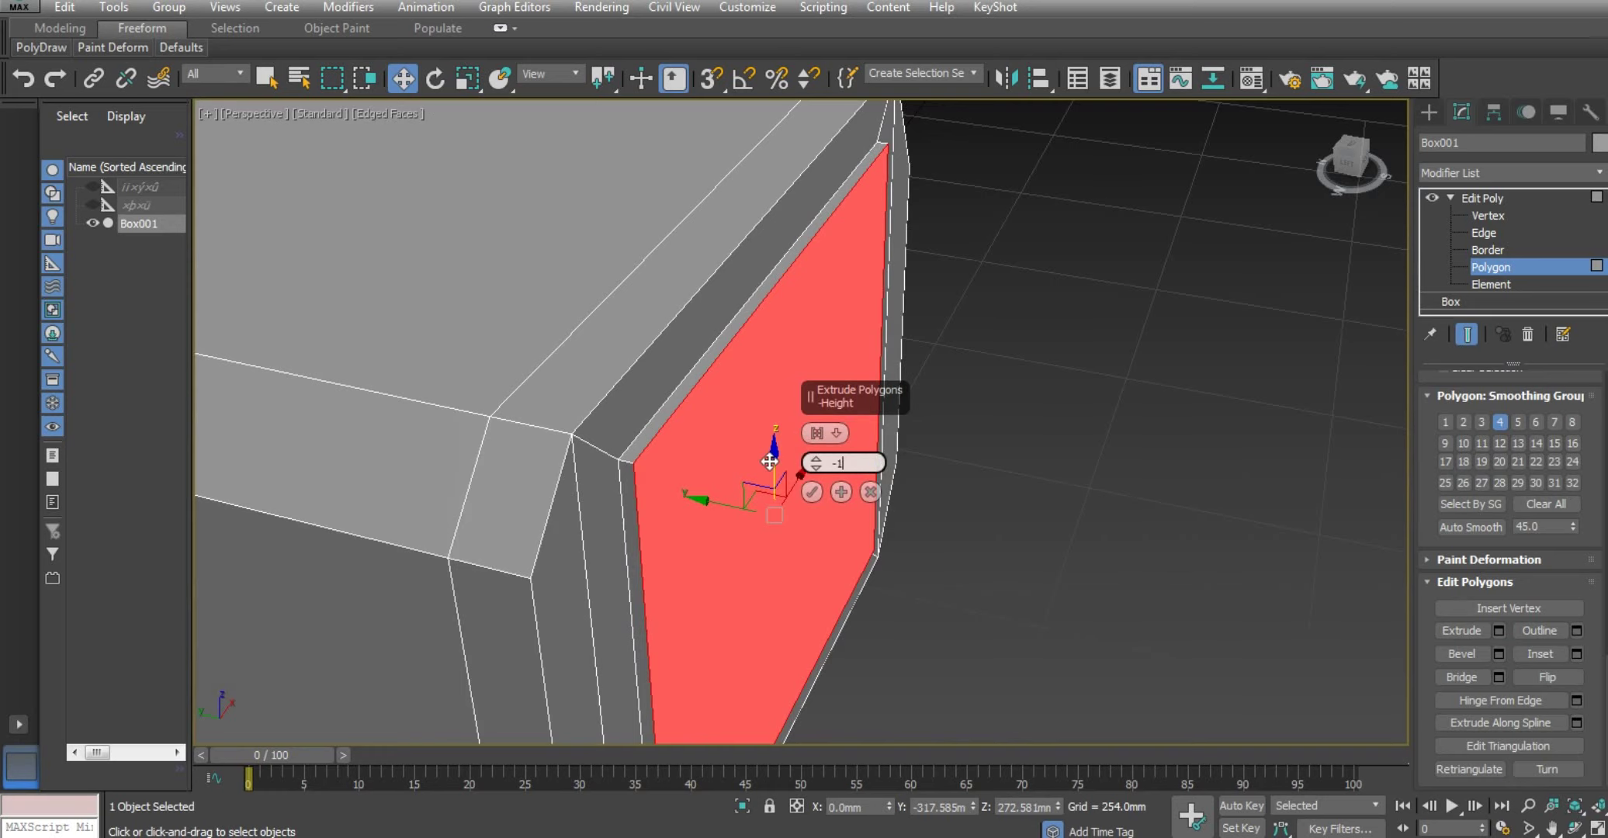
type("0")
key("Return")
mouse_move(883, 548)
middle_mouse_down("alt")
mouse_move(905, 647)
mouse_move(796, 395)
middle_mouse_up("alt")
scroll(747, 376, "up", 2)
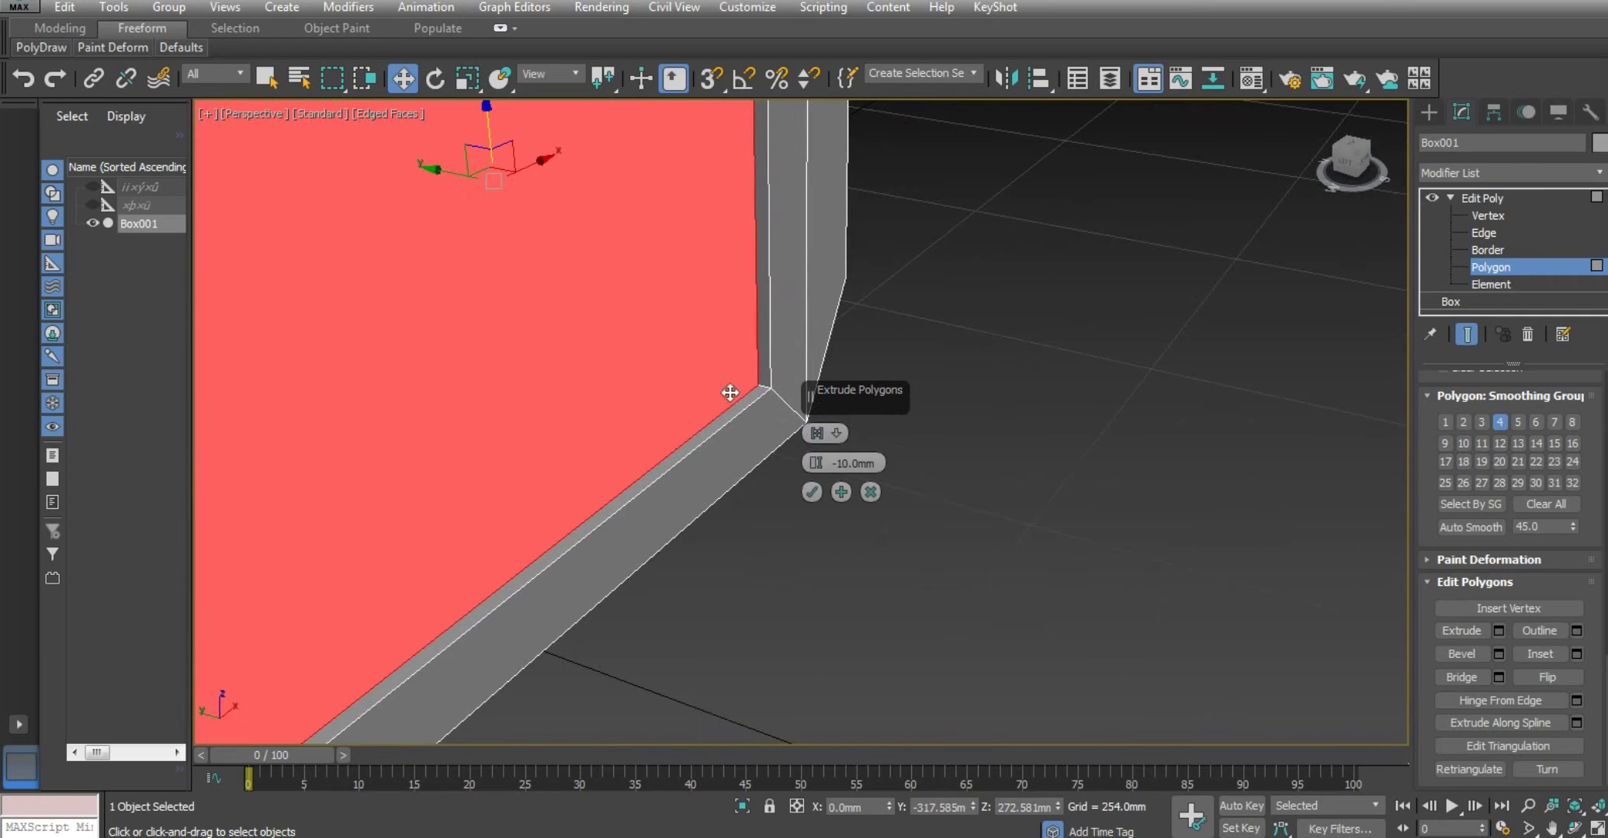
scroll(729, 392, "down", 2)
scroll(757, 467, "down", 3)
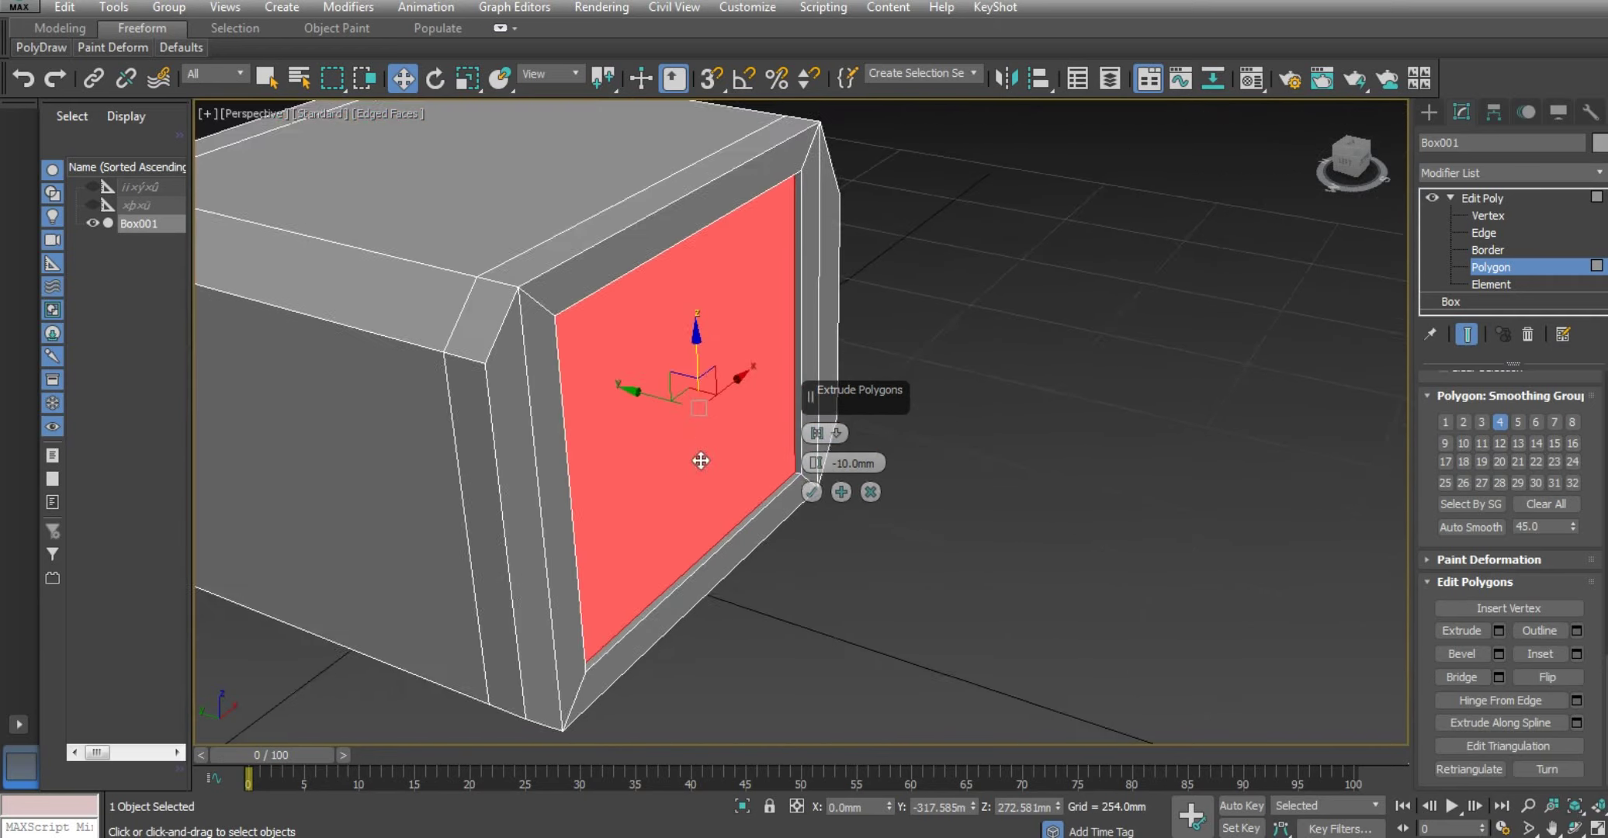
left_click(811, 492)
Step: Inset the recessed front face by another 50 mm to add a second border
middle_click_drag(811, 493, 1199, 338, "alt")
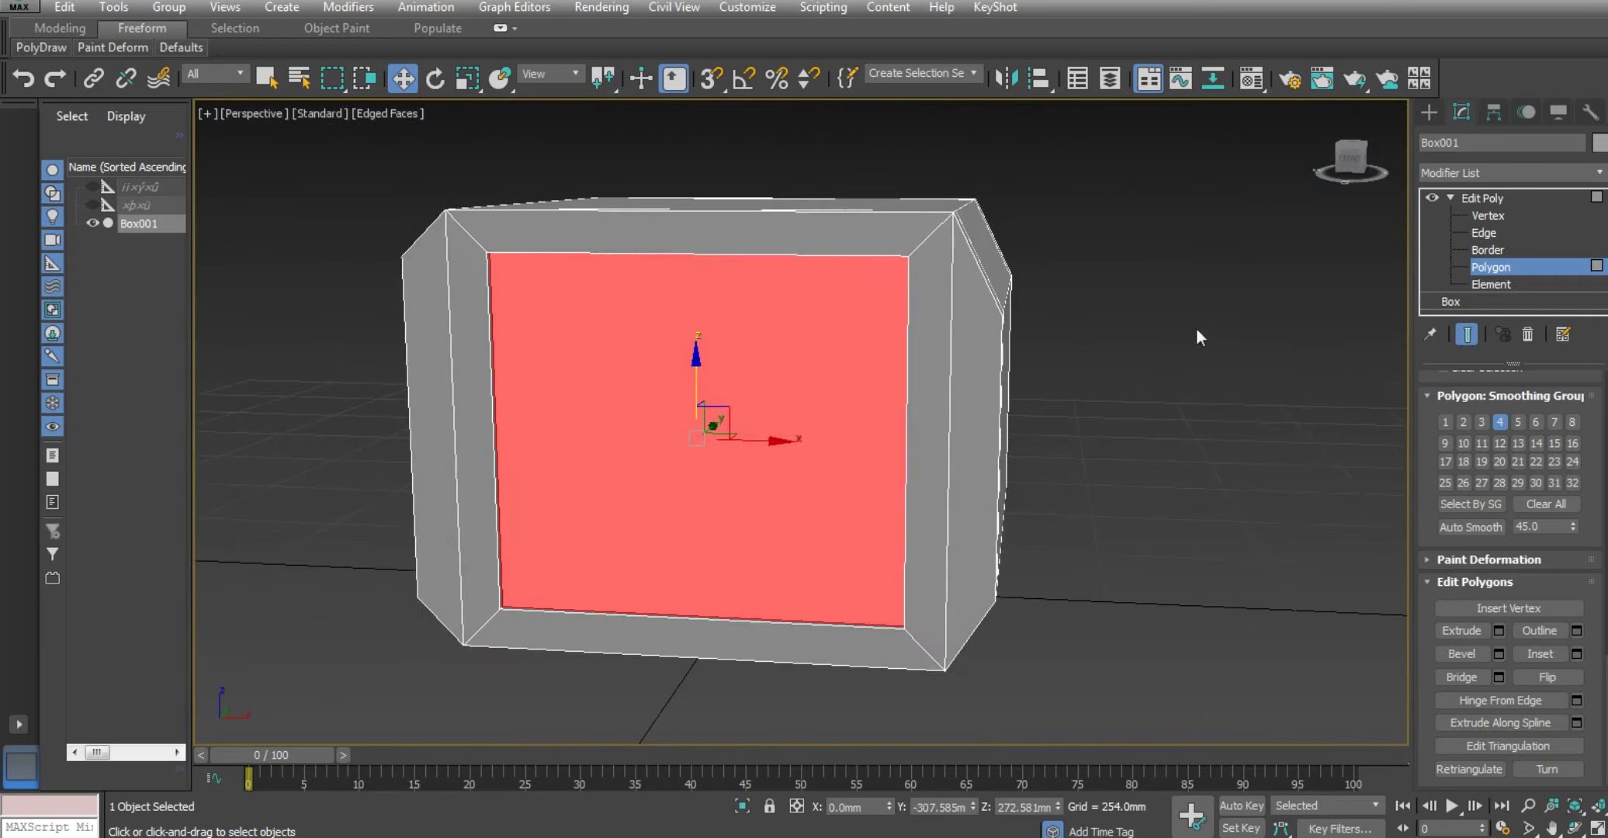
scroll(1422, 474, "up", 2)
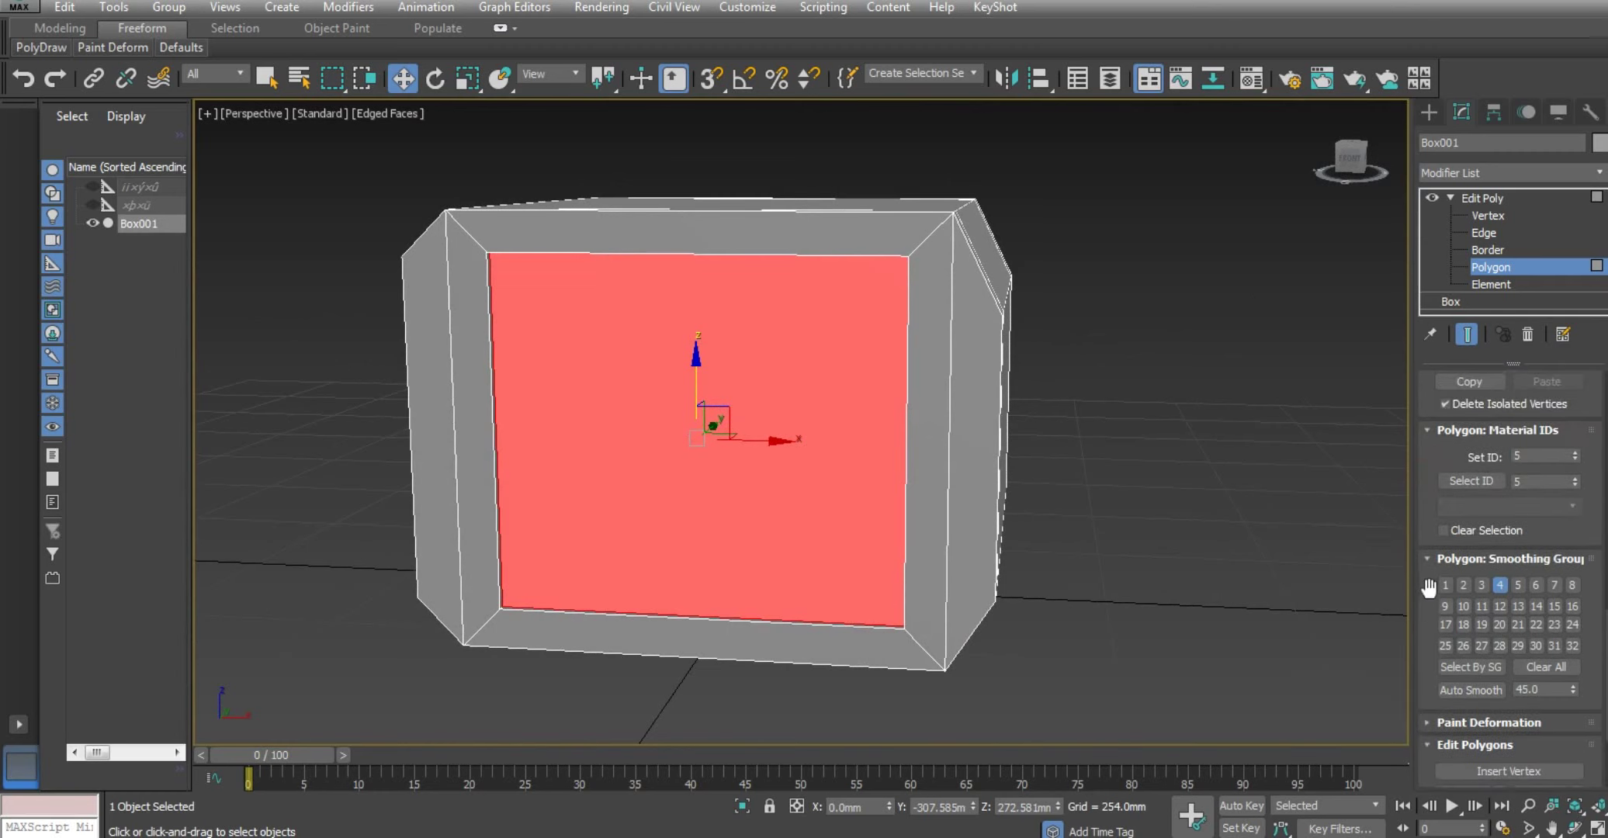
scroll(1424, 496, "up", 5)
scroll(1431, 558, "down", 7)
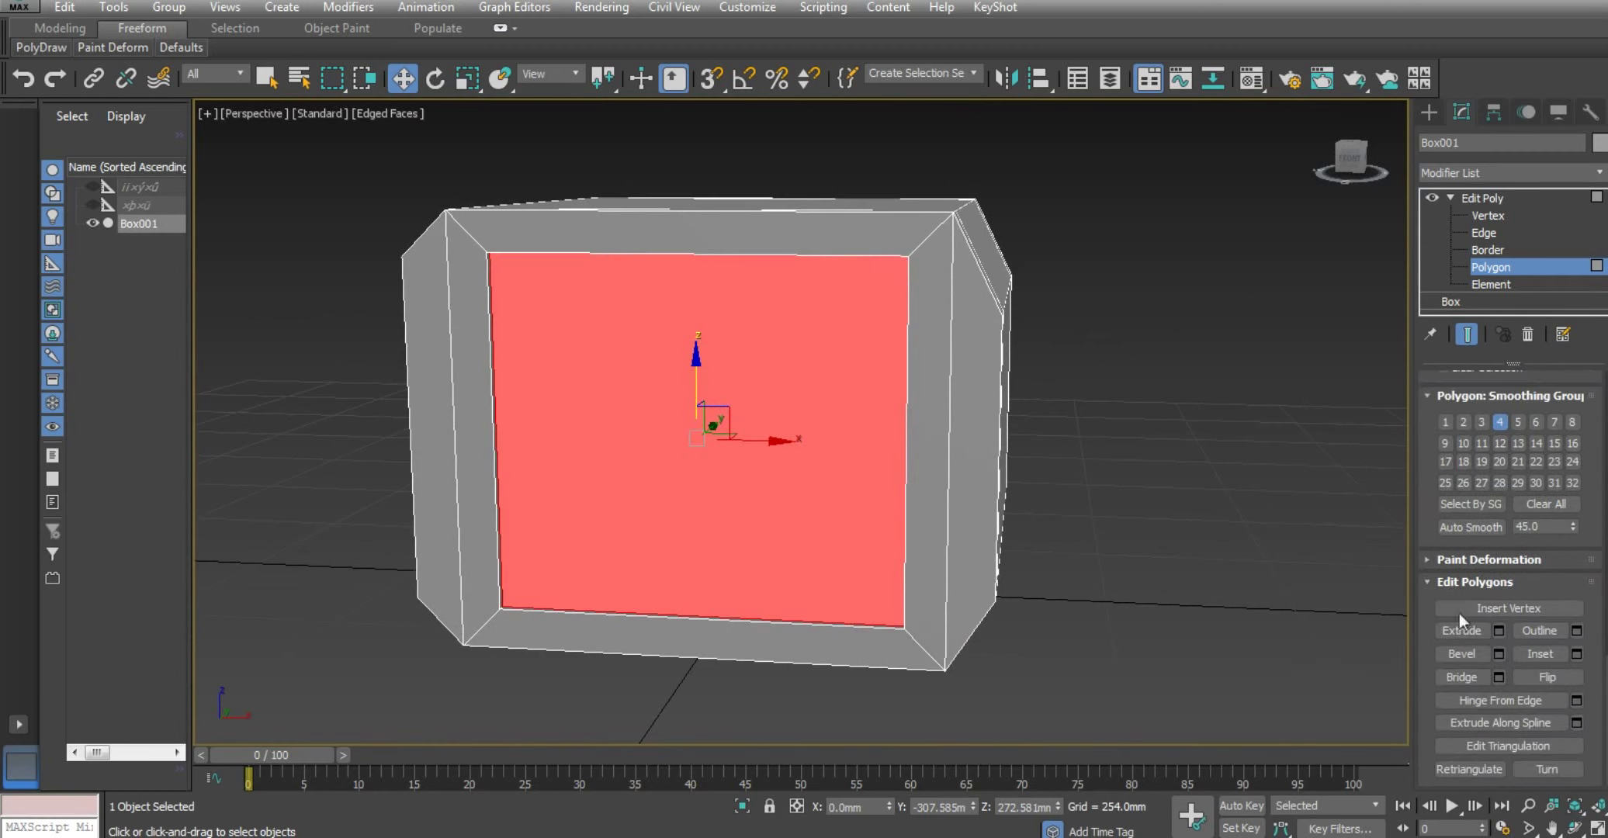
left_click(1577, 658)
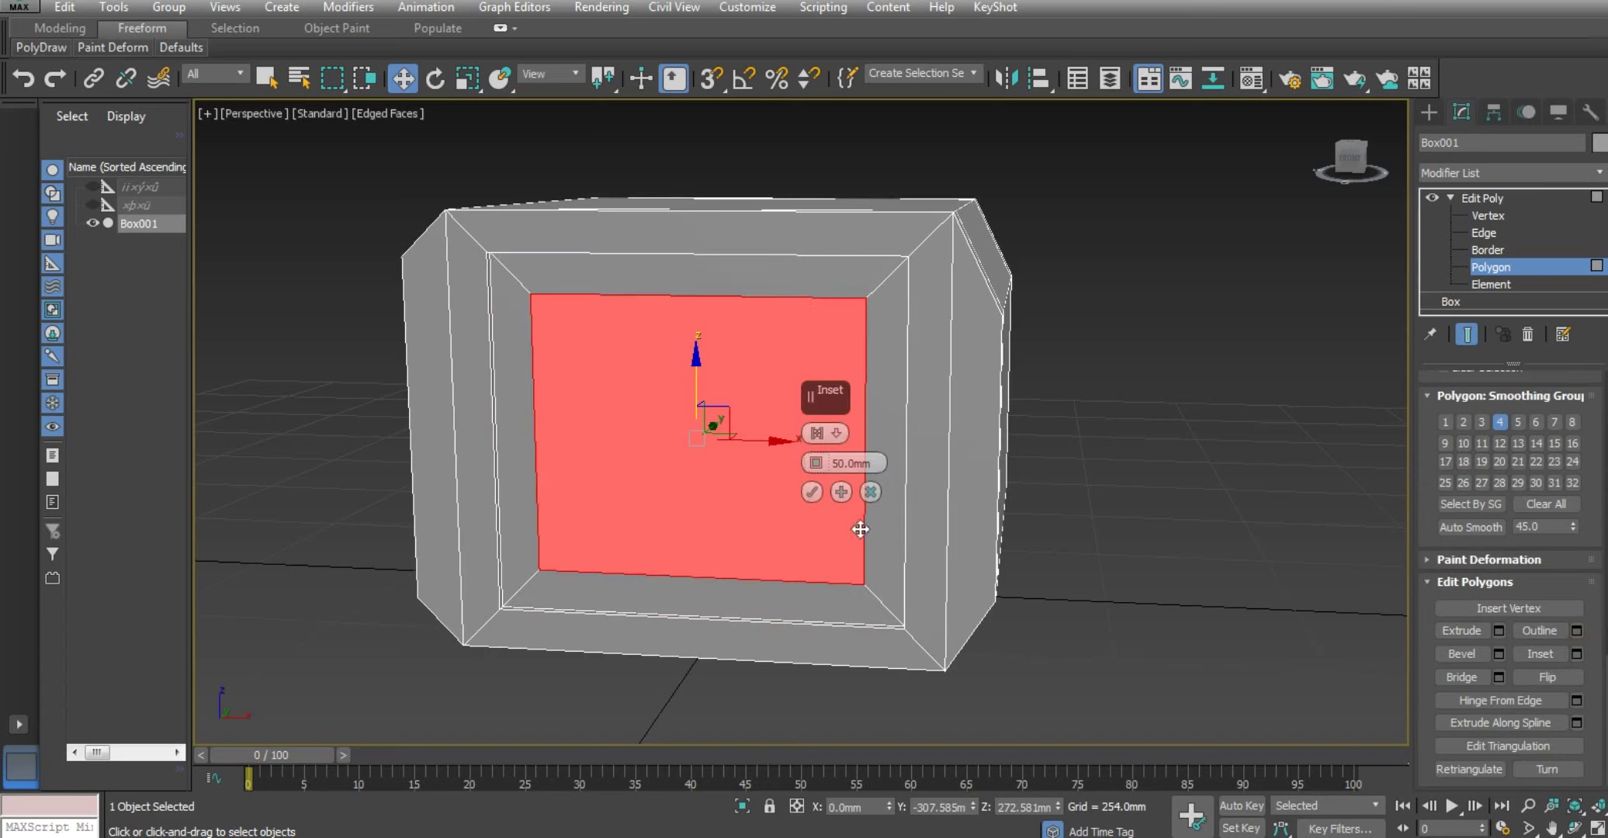
left_click(811, 491)
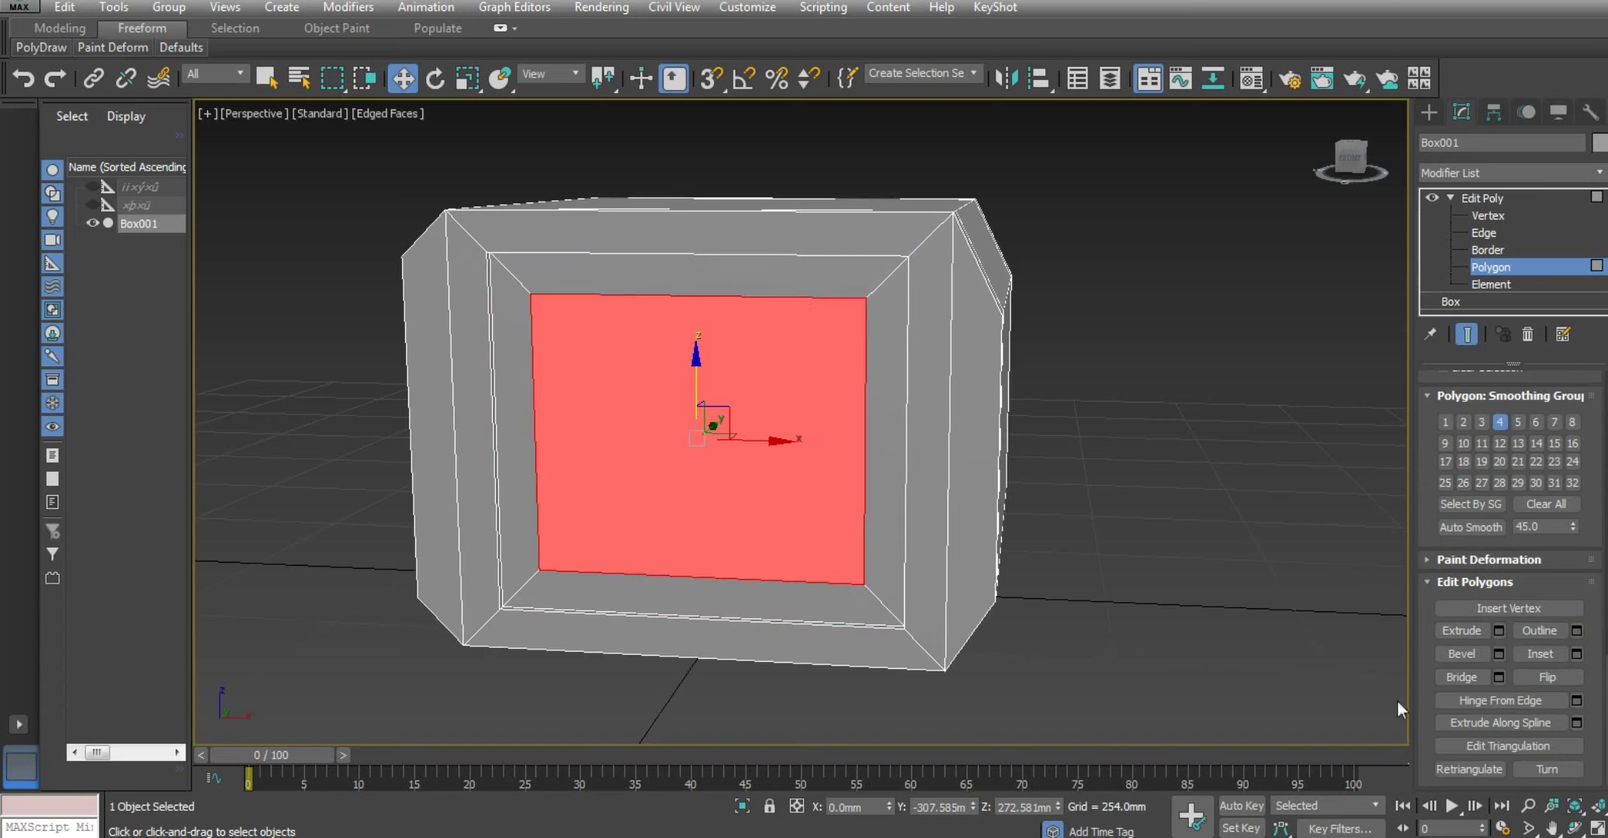
left_click(1498, 653)
Step: Set the bevel height on the inset front face to 50 mm
middle_click_drag(729, 628, 829, 639, "alt")
scroll(683, 550, "up", 1)
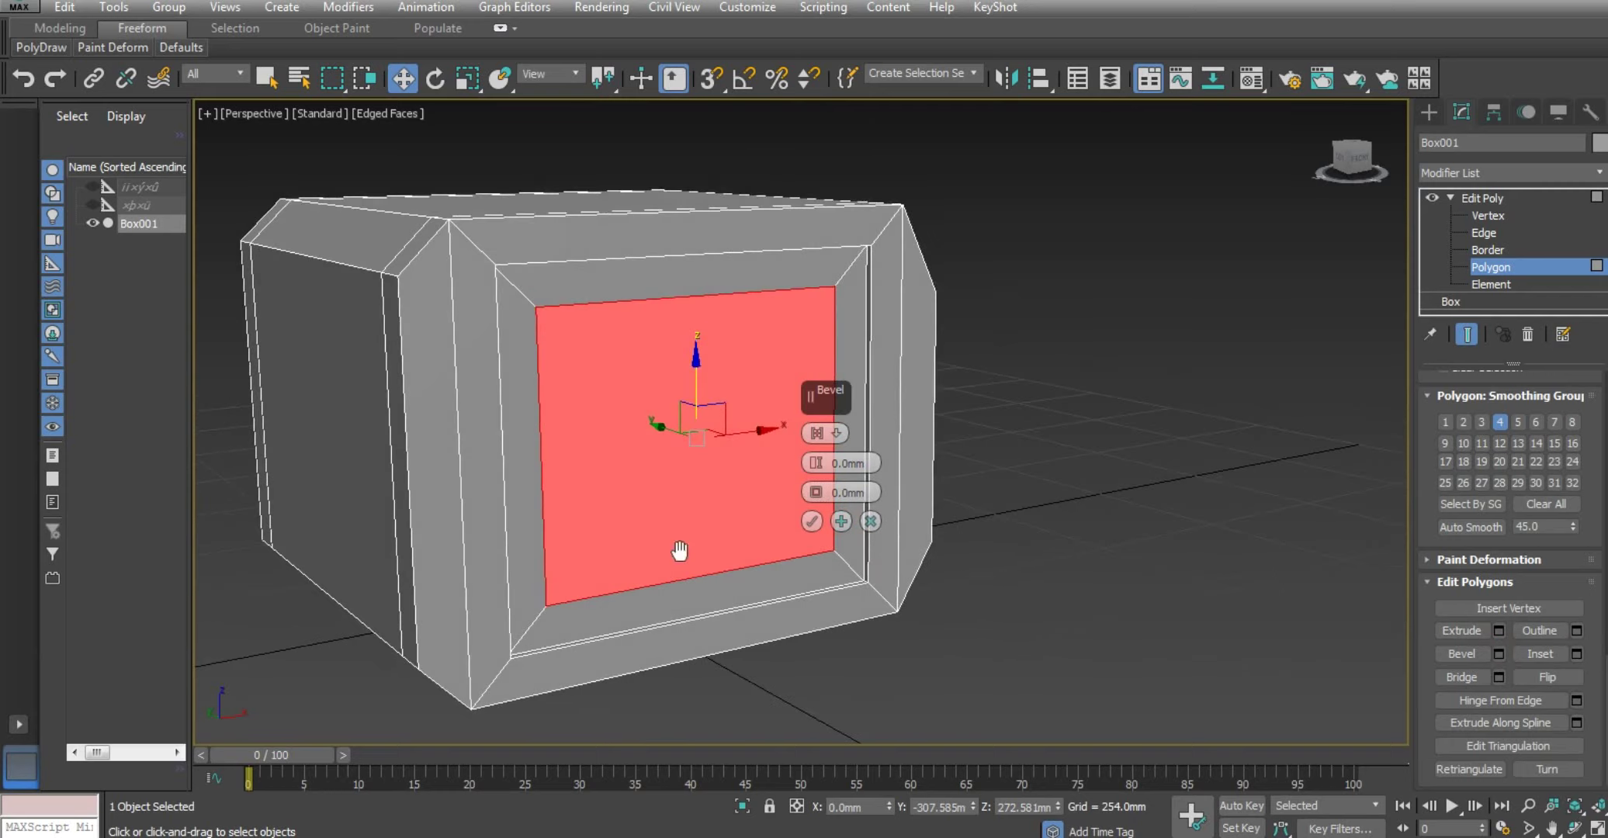
scroll(689, 562, "up", 1)
scroll(691, 563, "up", 1)
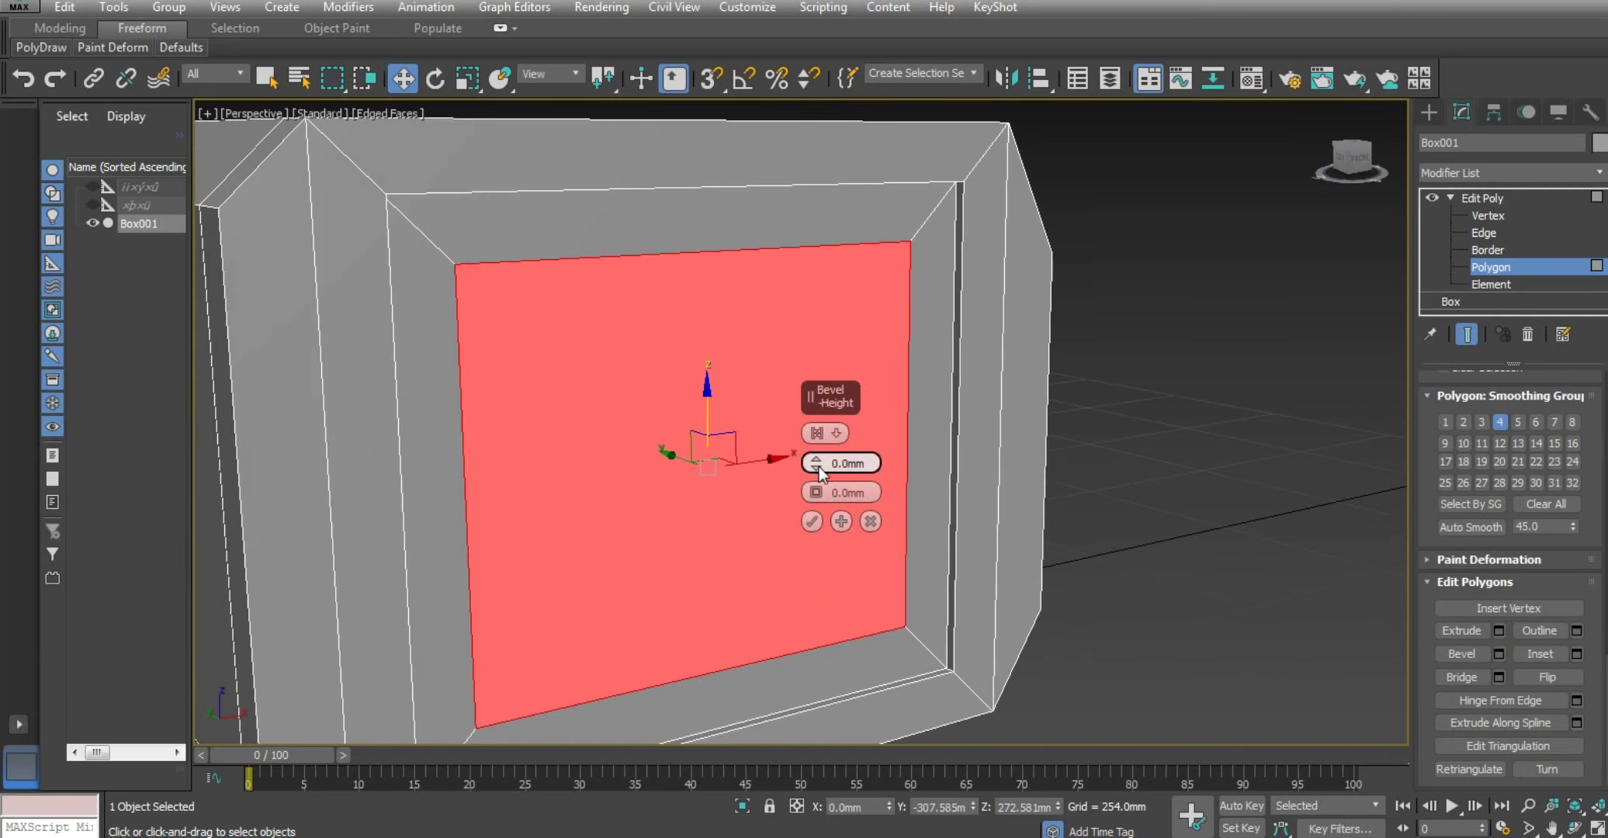
left_click_drag(819, 466, 818, 442)
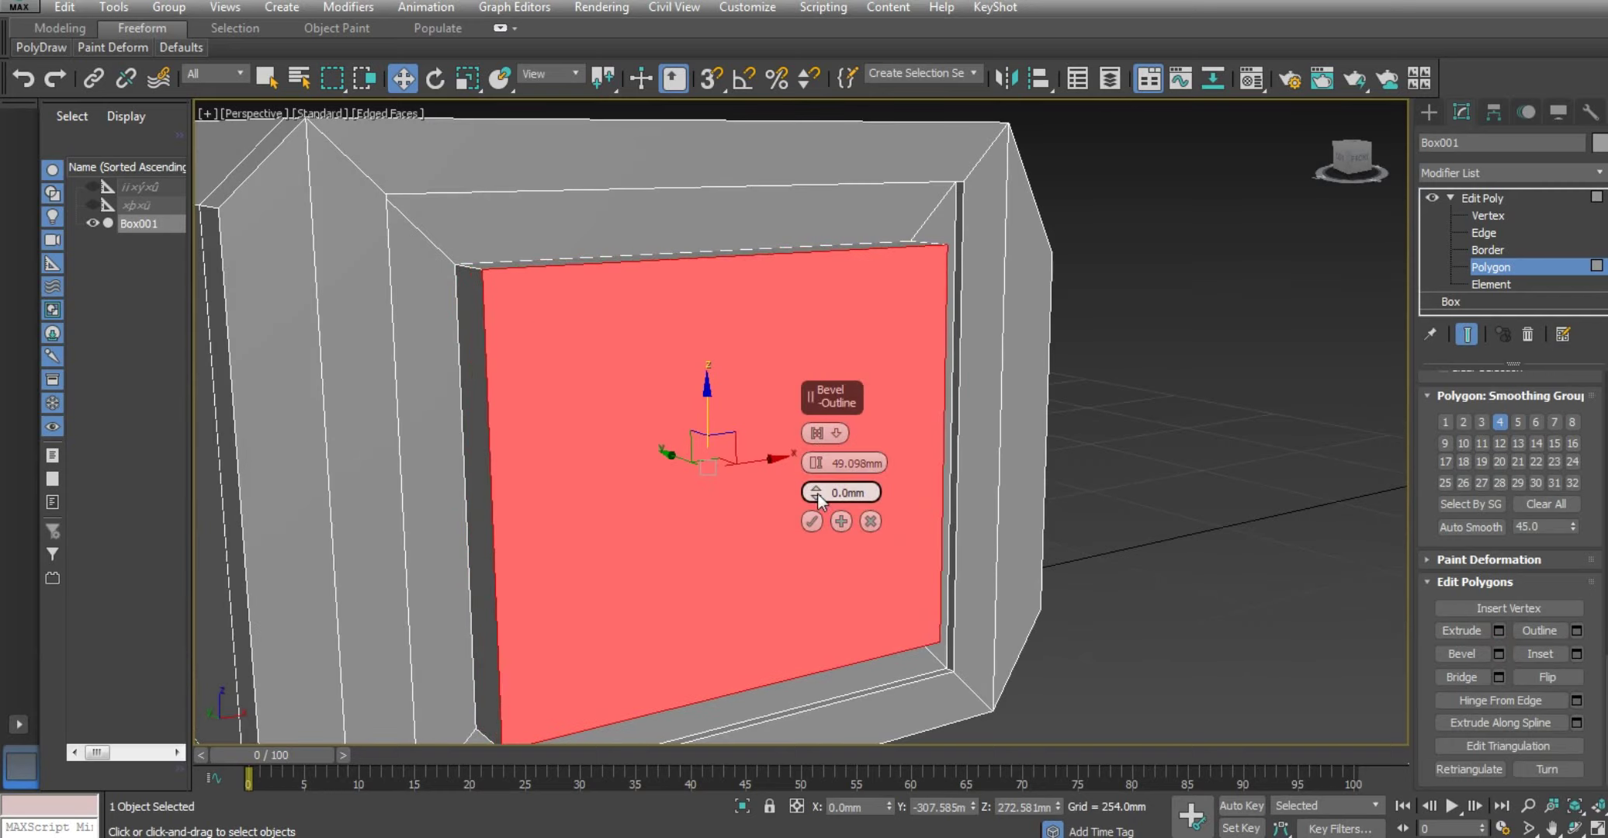
left_click_drag(815, 493, 814, 501)
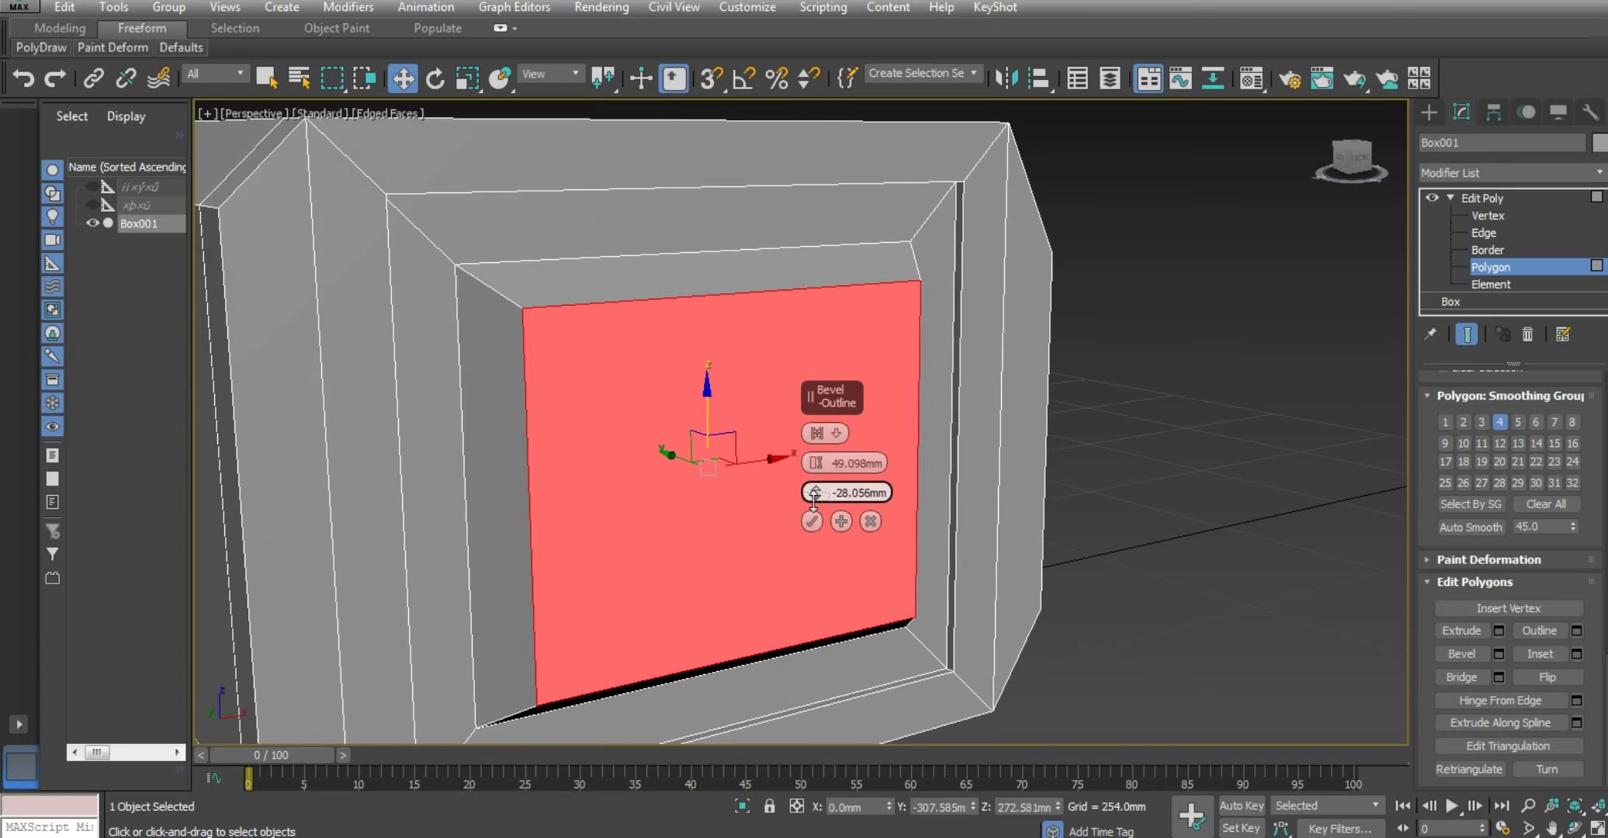
double_click(850, 463)
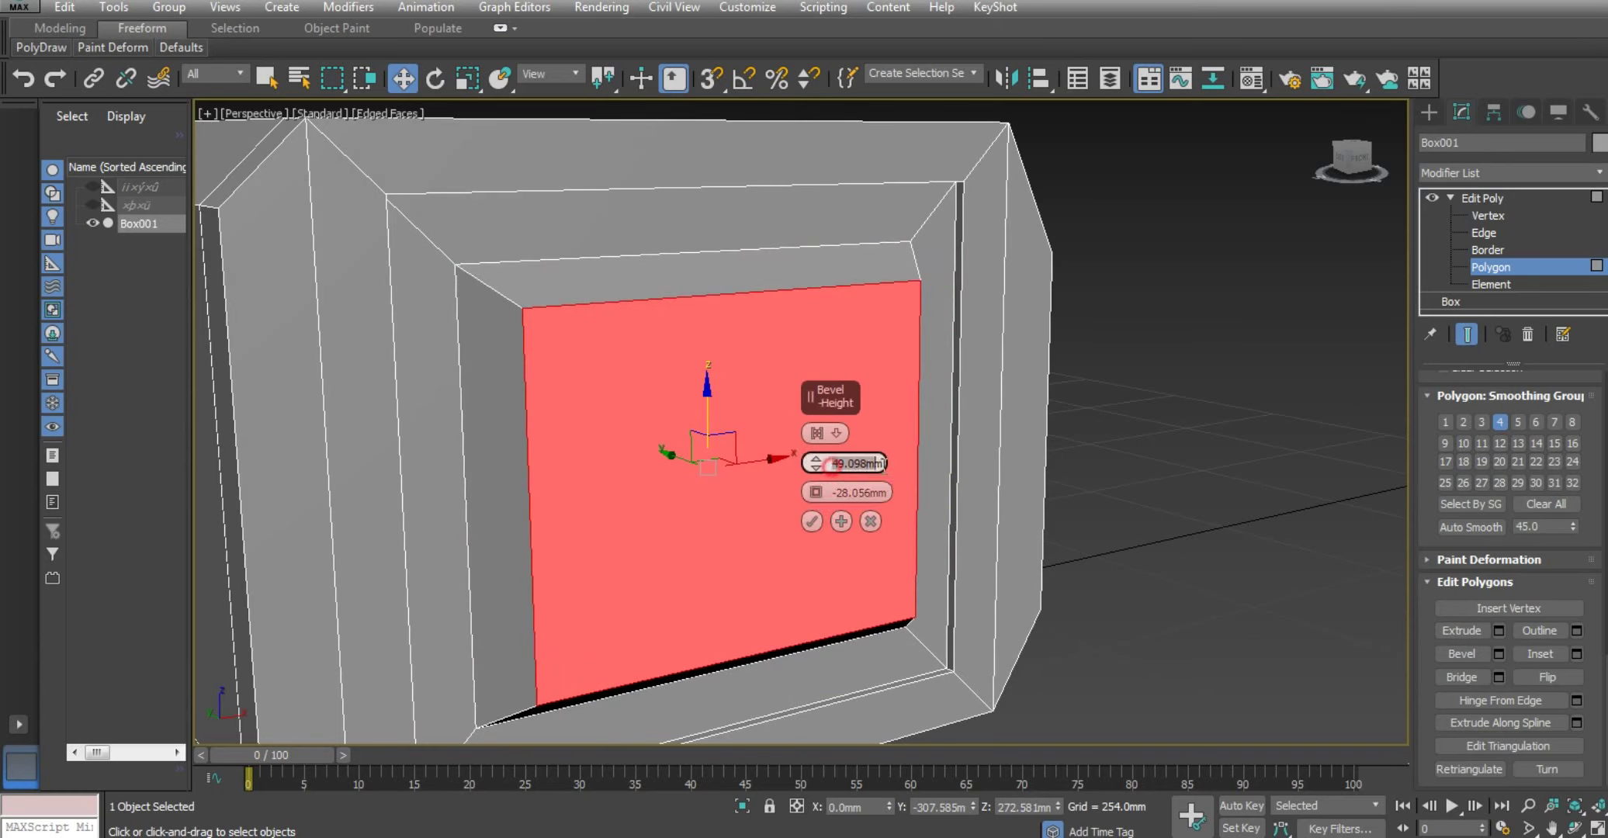
type("50")
key("Return")
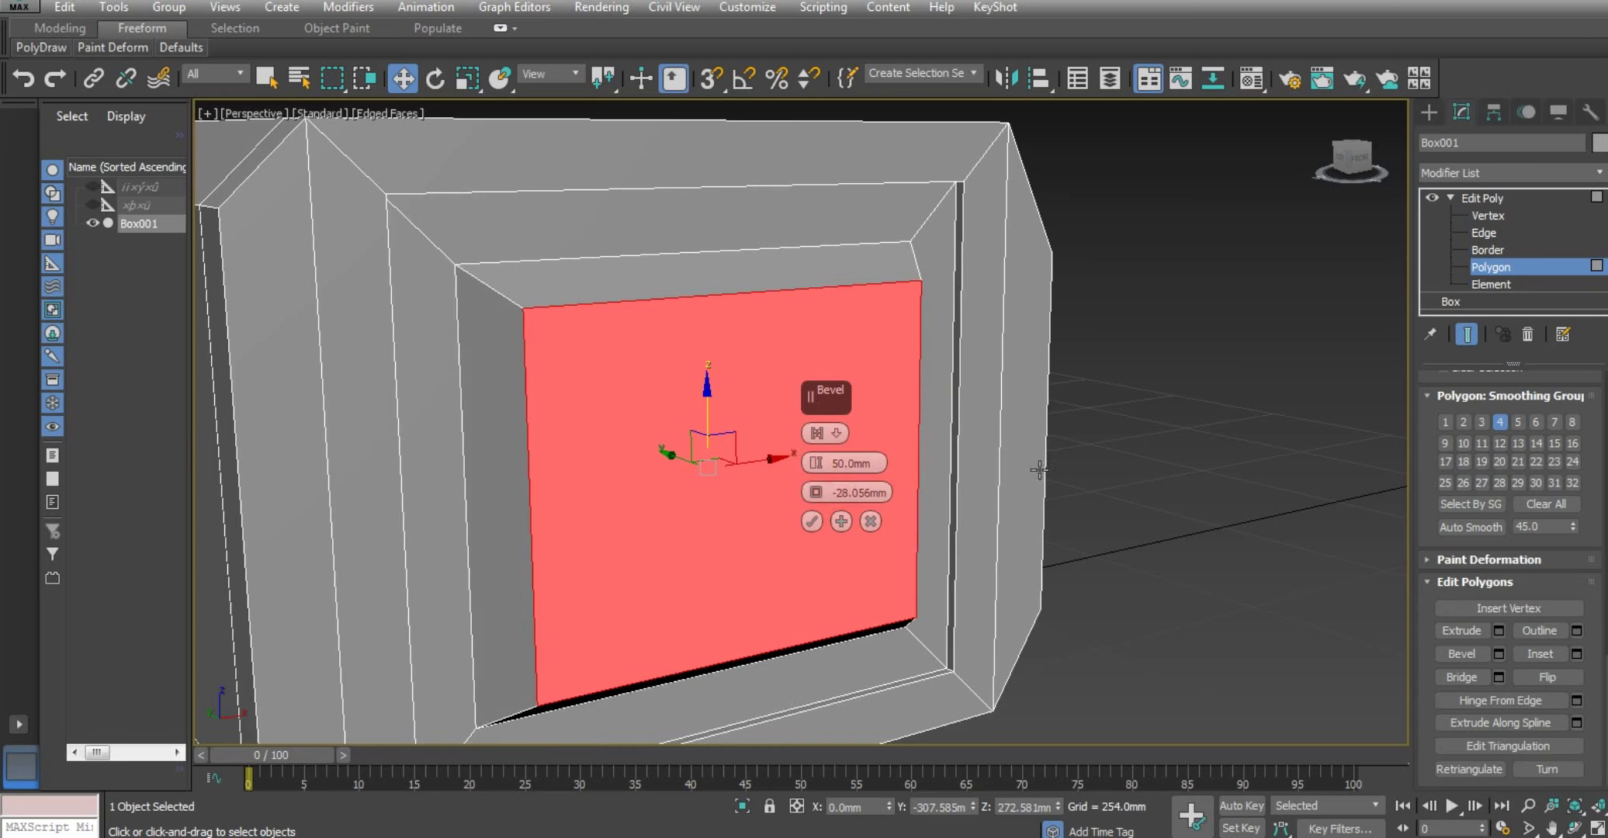
Step: Set the bevel outline to -50 mm, apply the tapered bevel, and deselect the face
double_click(838, 495)
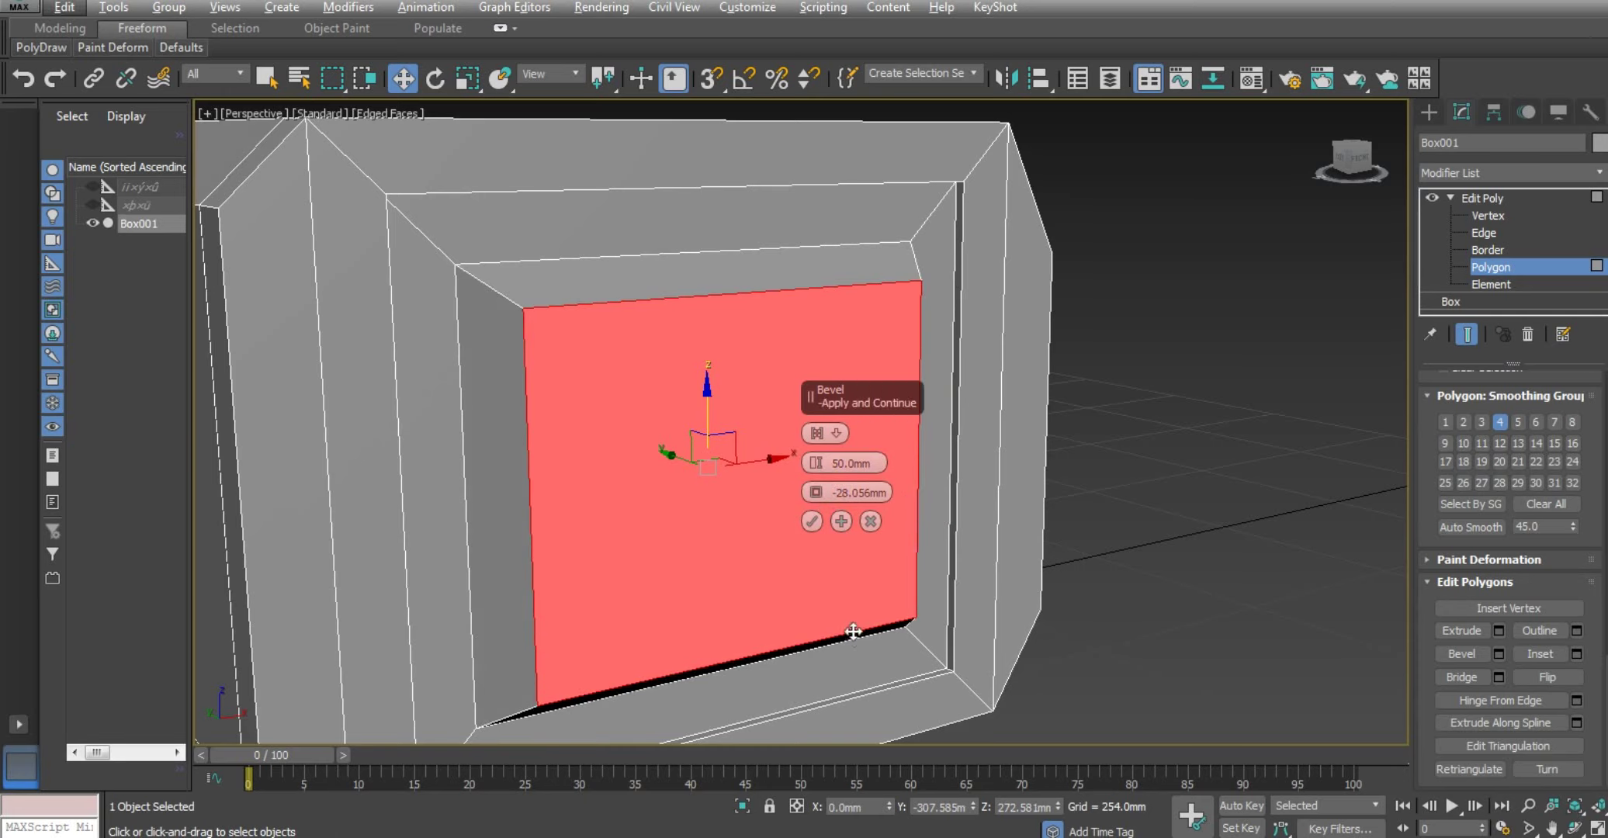
mouse_move(850, 632)
middle_mouse_down("alt")
mouse_move(872, 631)
mouse_move(834, 568)
middle_mouse_up("alt")
left_click_drag(816, 493, 828, 481)
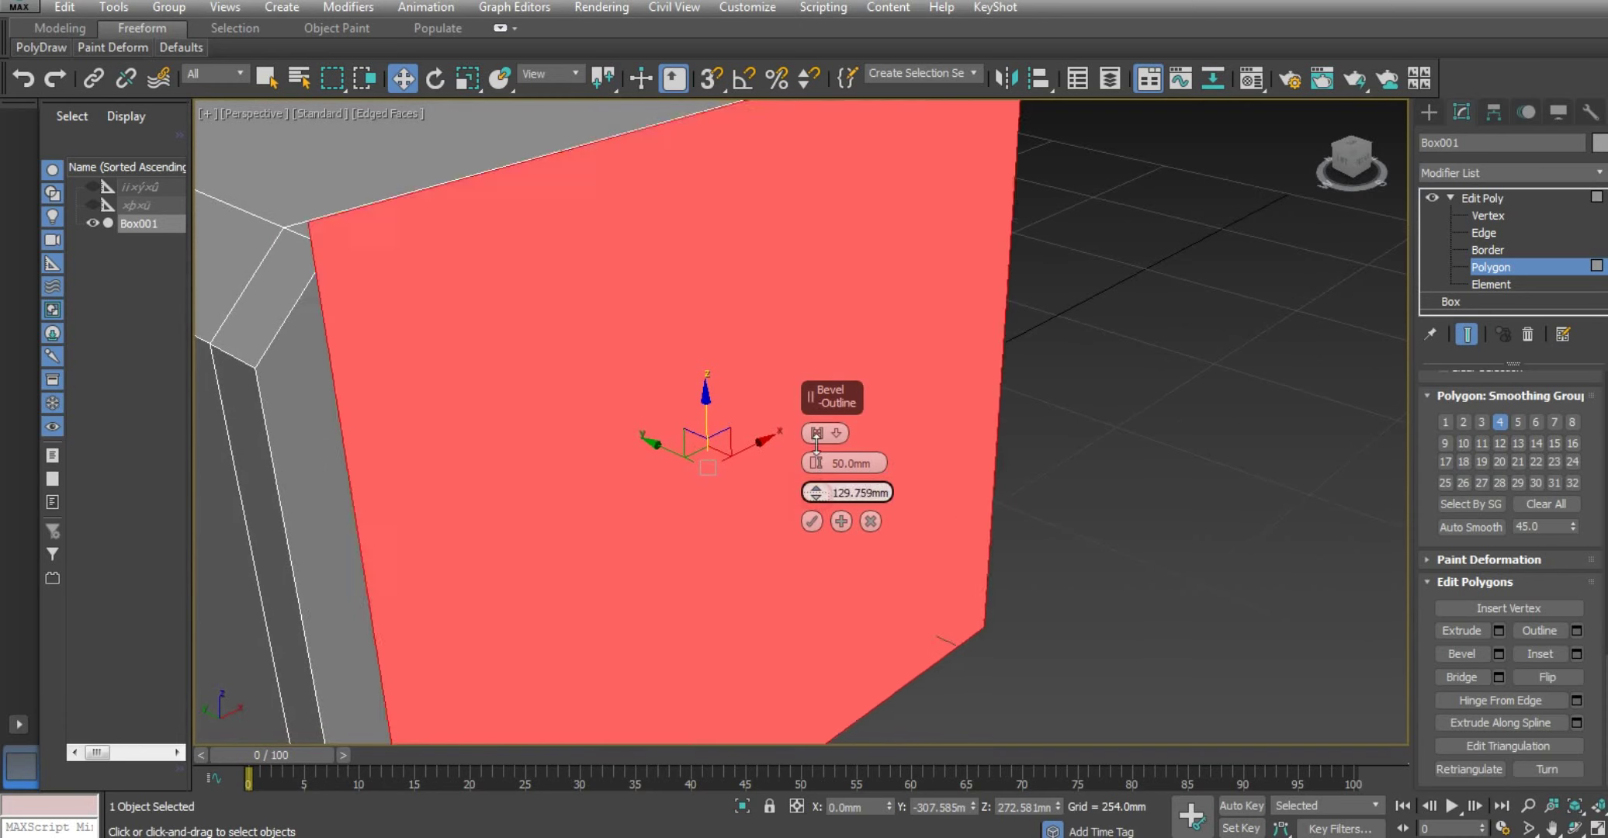
middle_click_drag(531, 481, 620, 490, "alt")
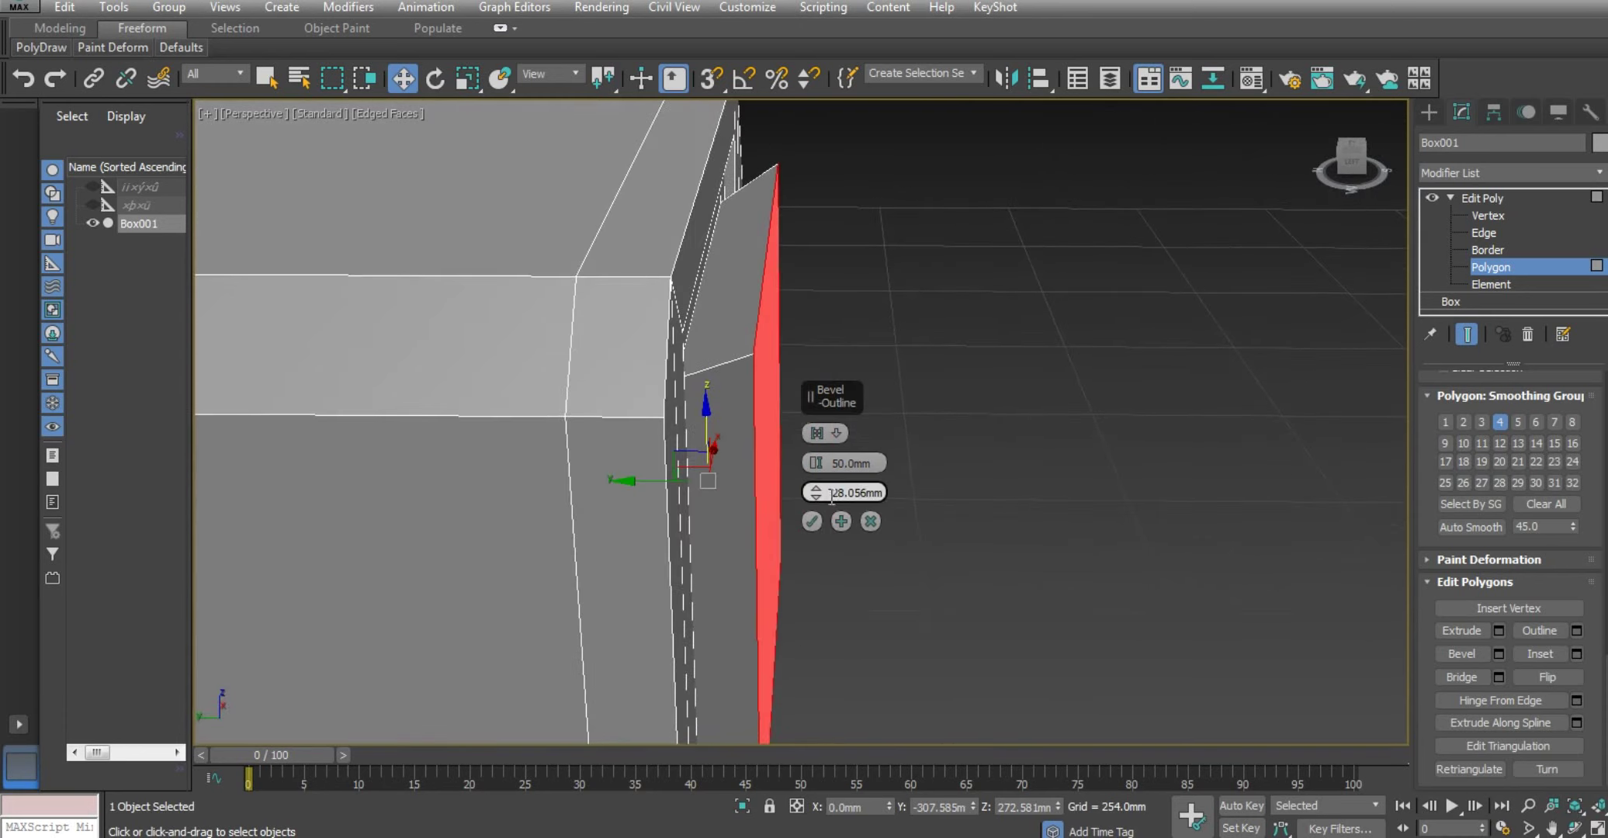
left_click_drag(818, 495, 817, 535)
mouse_move(776, 543)
middle_mouse_down("alt")
mouse_move(582, 560)
mouse_move(556, 535)
middle_mouse_up("alt")
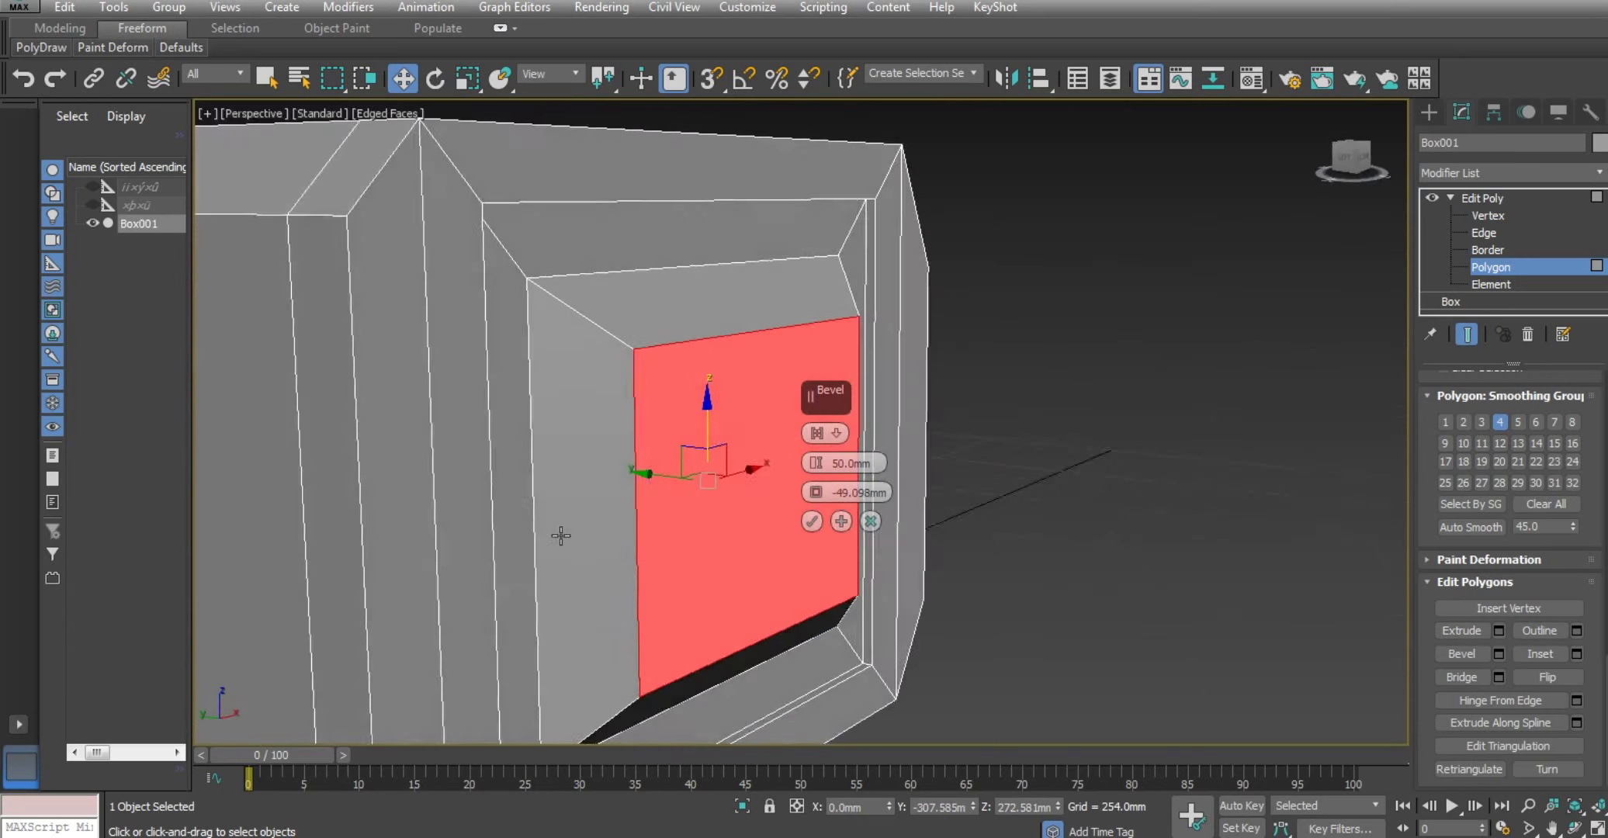
double_click(837, 493)
type("-50")
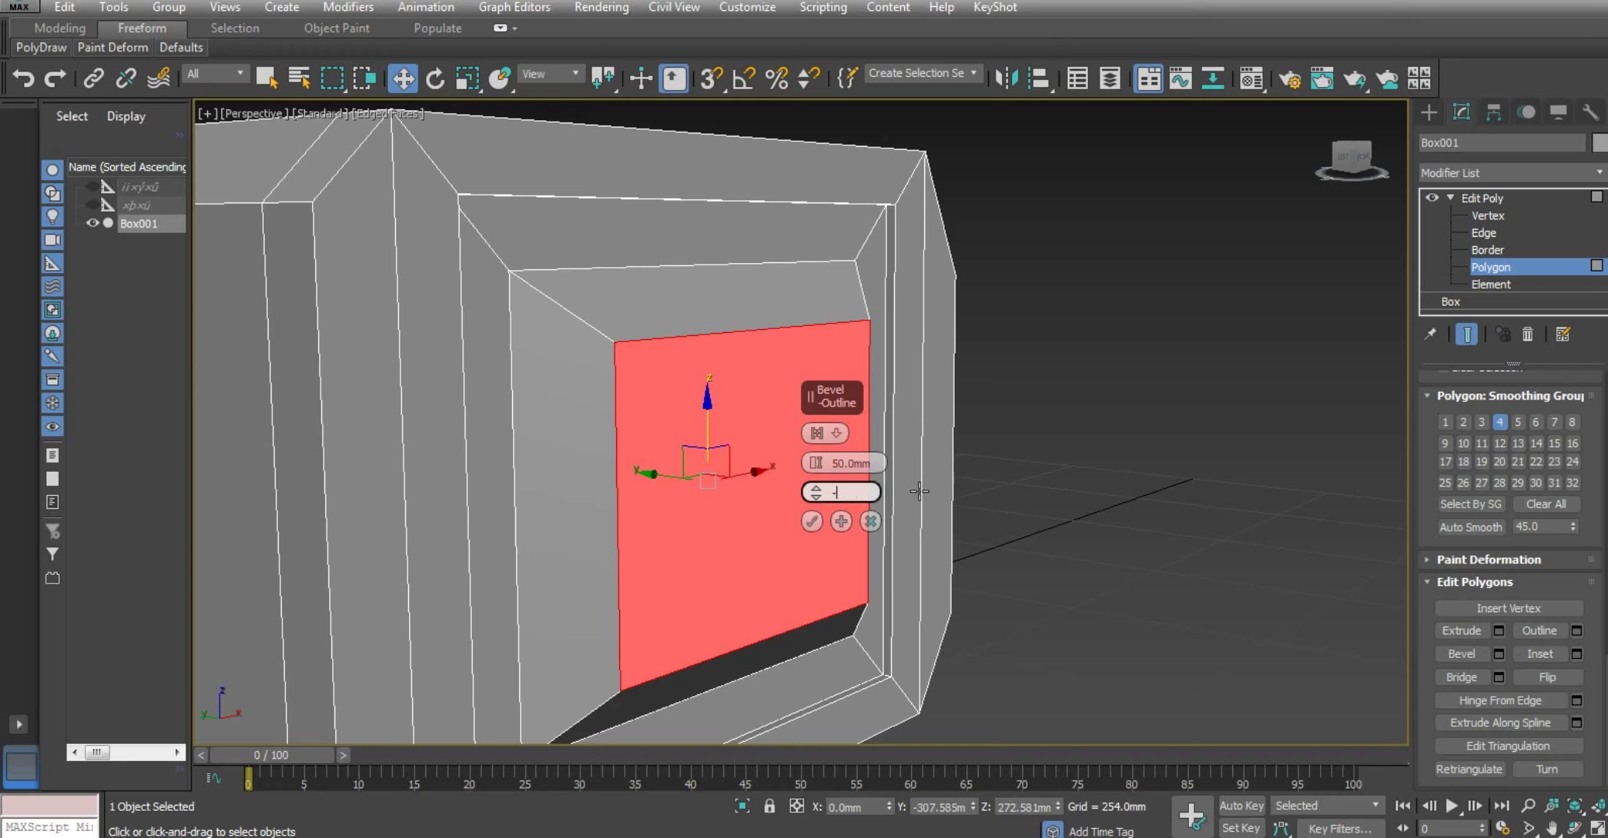
key("Return")
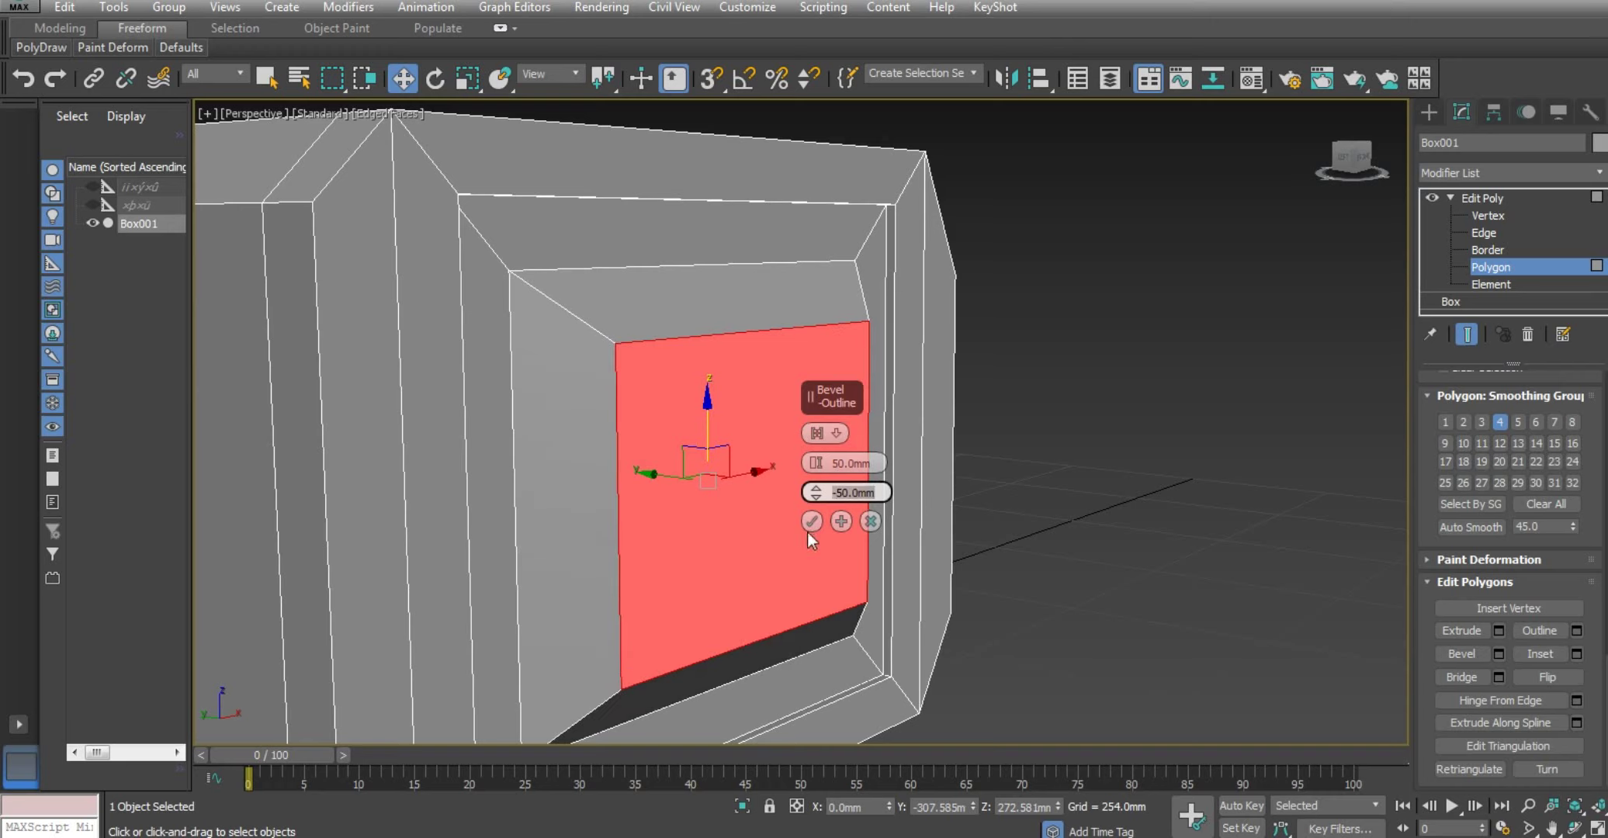
left_click(812, 521)
mouse_move(1023, 487)
middle_mouse_down("alt")
mouse_move(1071, 396)
mouse_move(960, 452)
middle_mouse_up("alt")
scroll(1071, 396, "down", 8)
left_click(960, 452)
Step: Orbit and pan around the box to inspect the stepped front panel
scroll(826, 459, "up", 3)
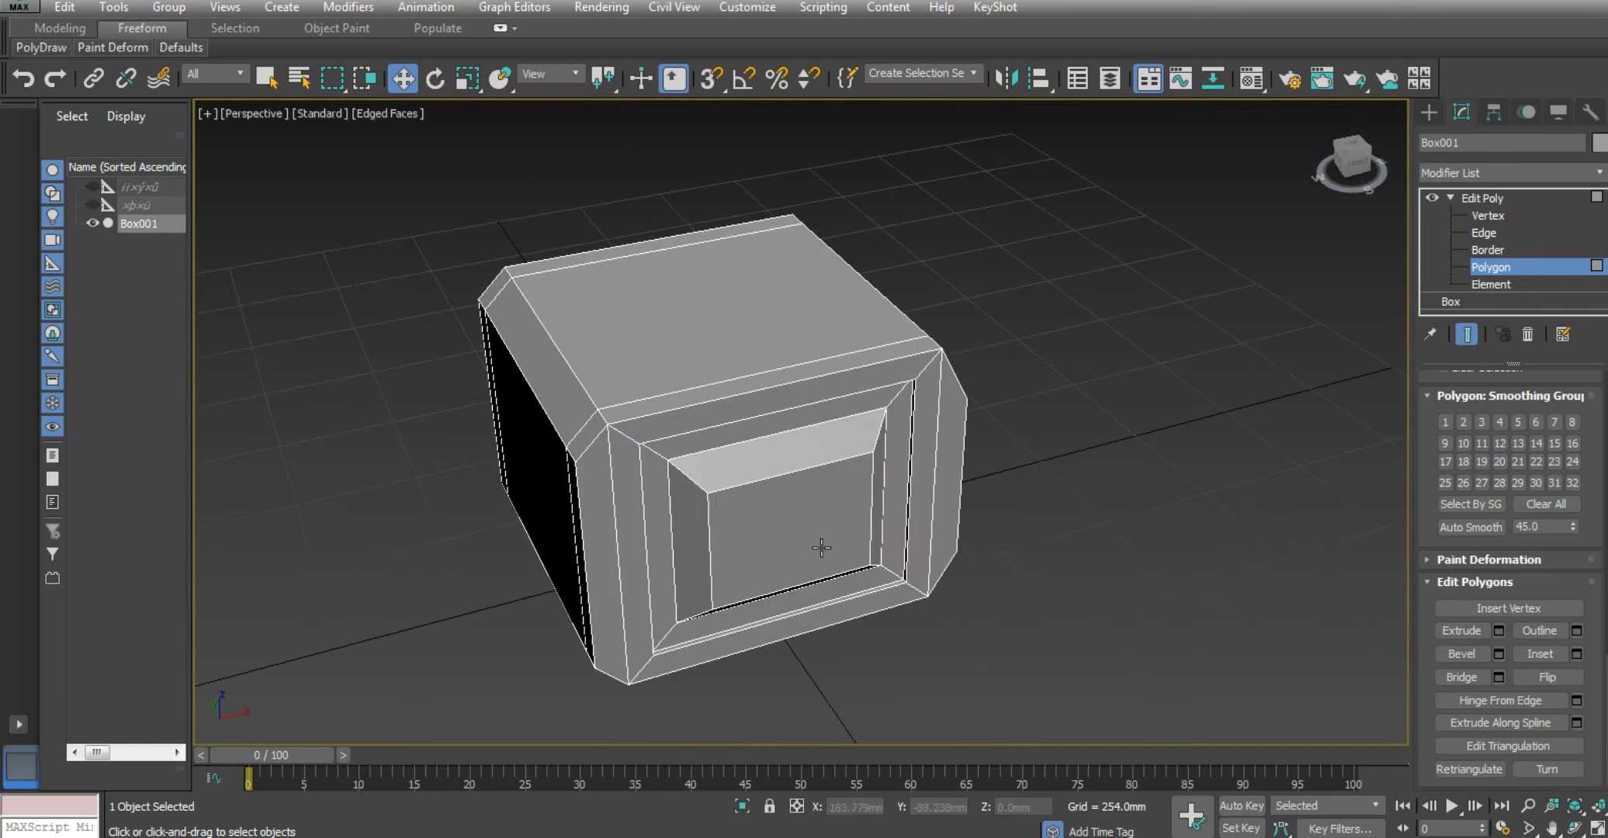
scroll(811, 492, "up", 2)
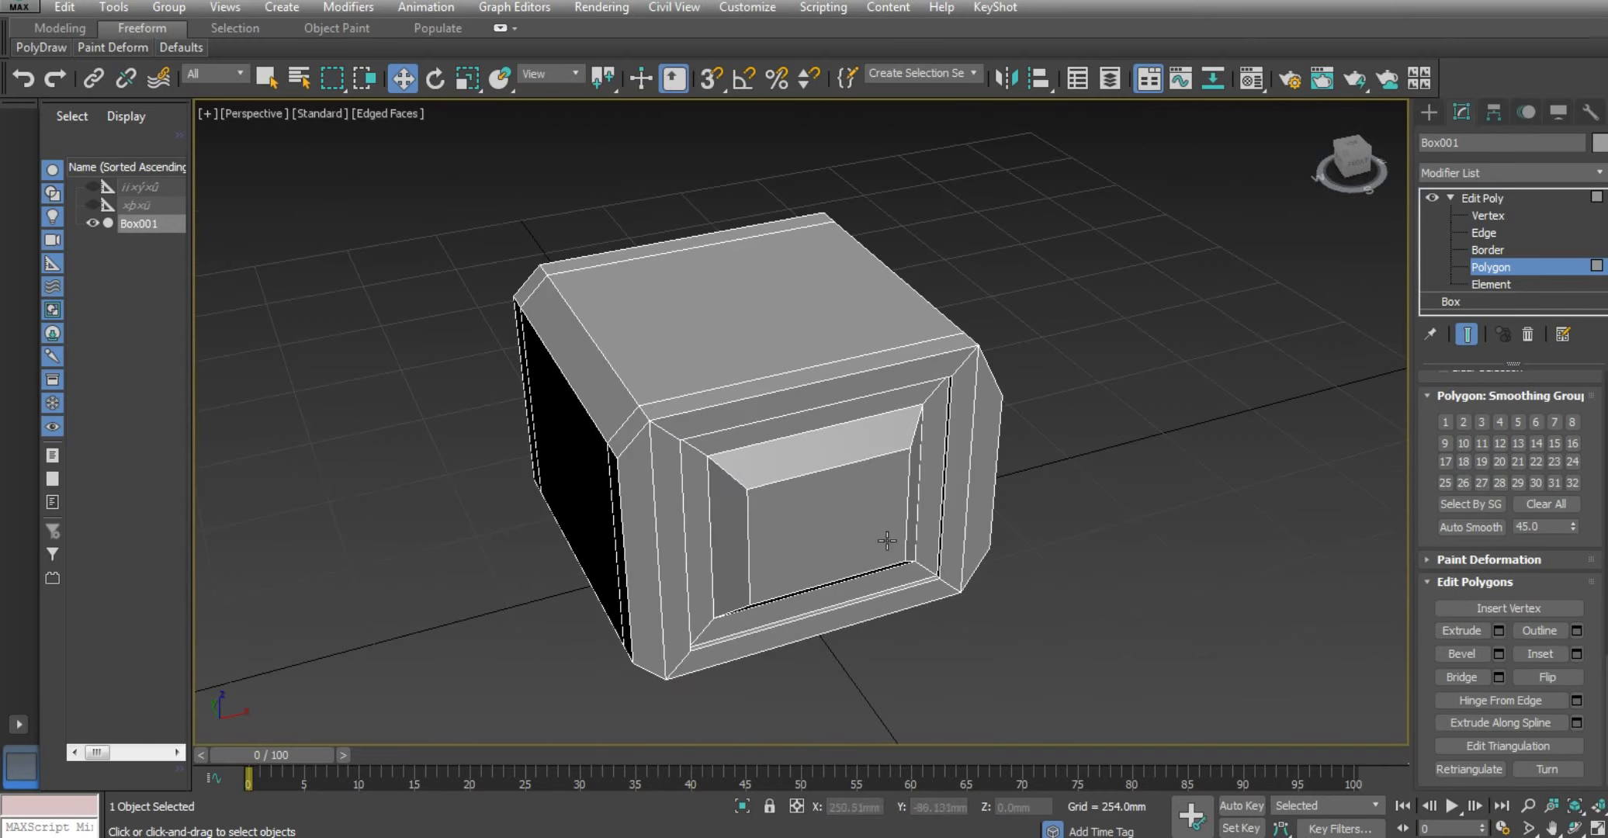
scroll(982, 466, "up", 1)
scroll(834, 508, "up", 2)
mouse_move(823, 516)
middle_mouse_down("alt")
mouse_move(824, 551)
mouse_move(822, 521)
mouse_move(882, 552)
mouse_move(912, 541)
middle_mouse_up("alt")
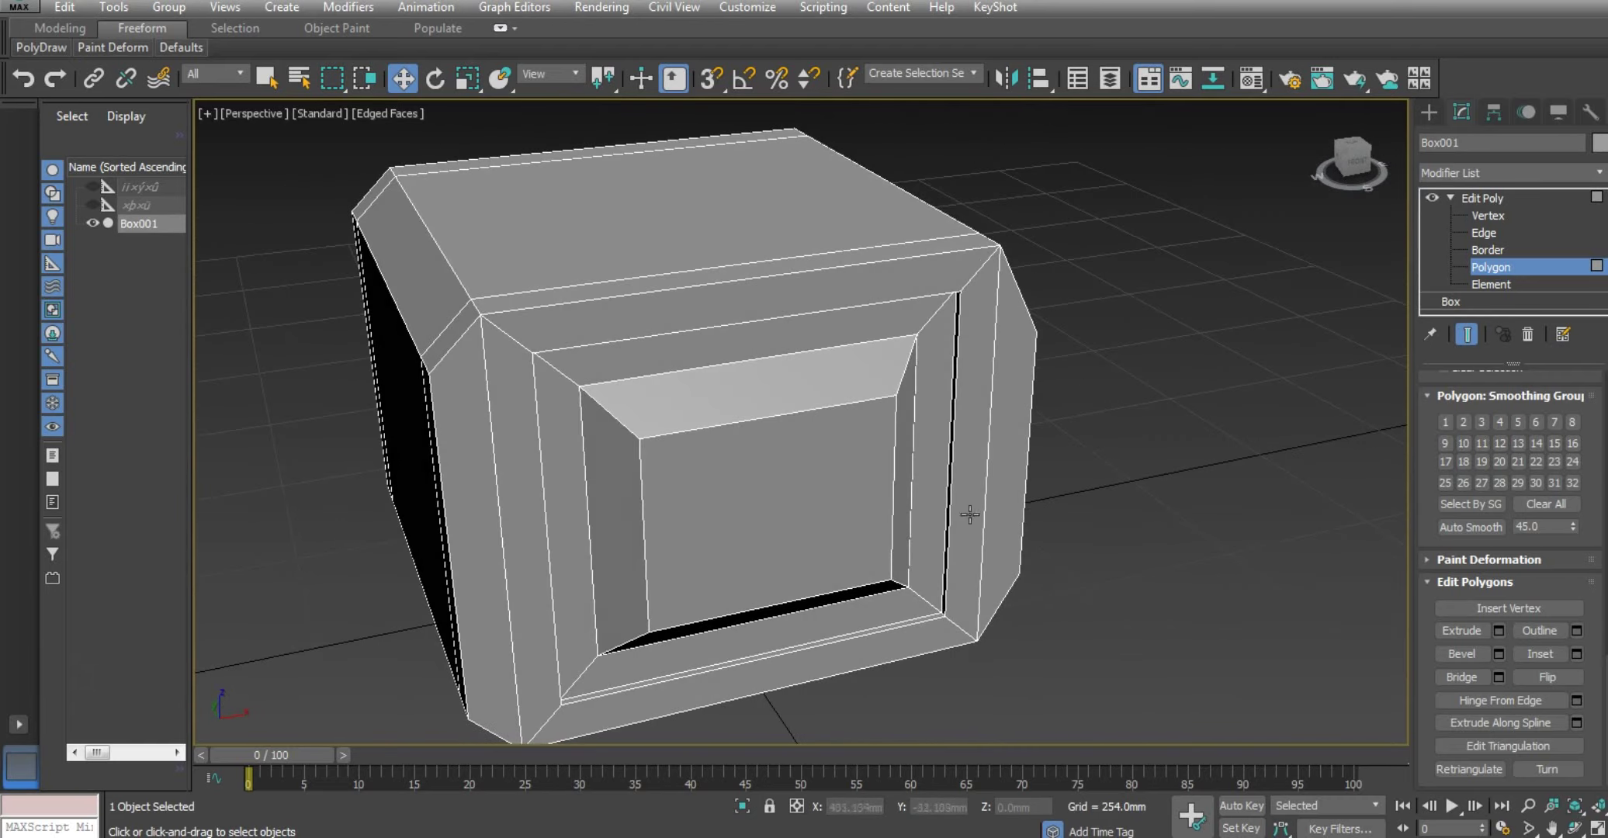
middle_click_drag(1069, 600, 1017, 555, "alt")
middle_click_drag(663, 504, 768, 477, "alt")
middle_click_drag(1061, 448, 1101, 443)
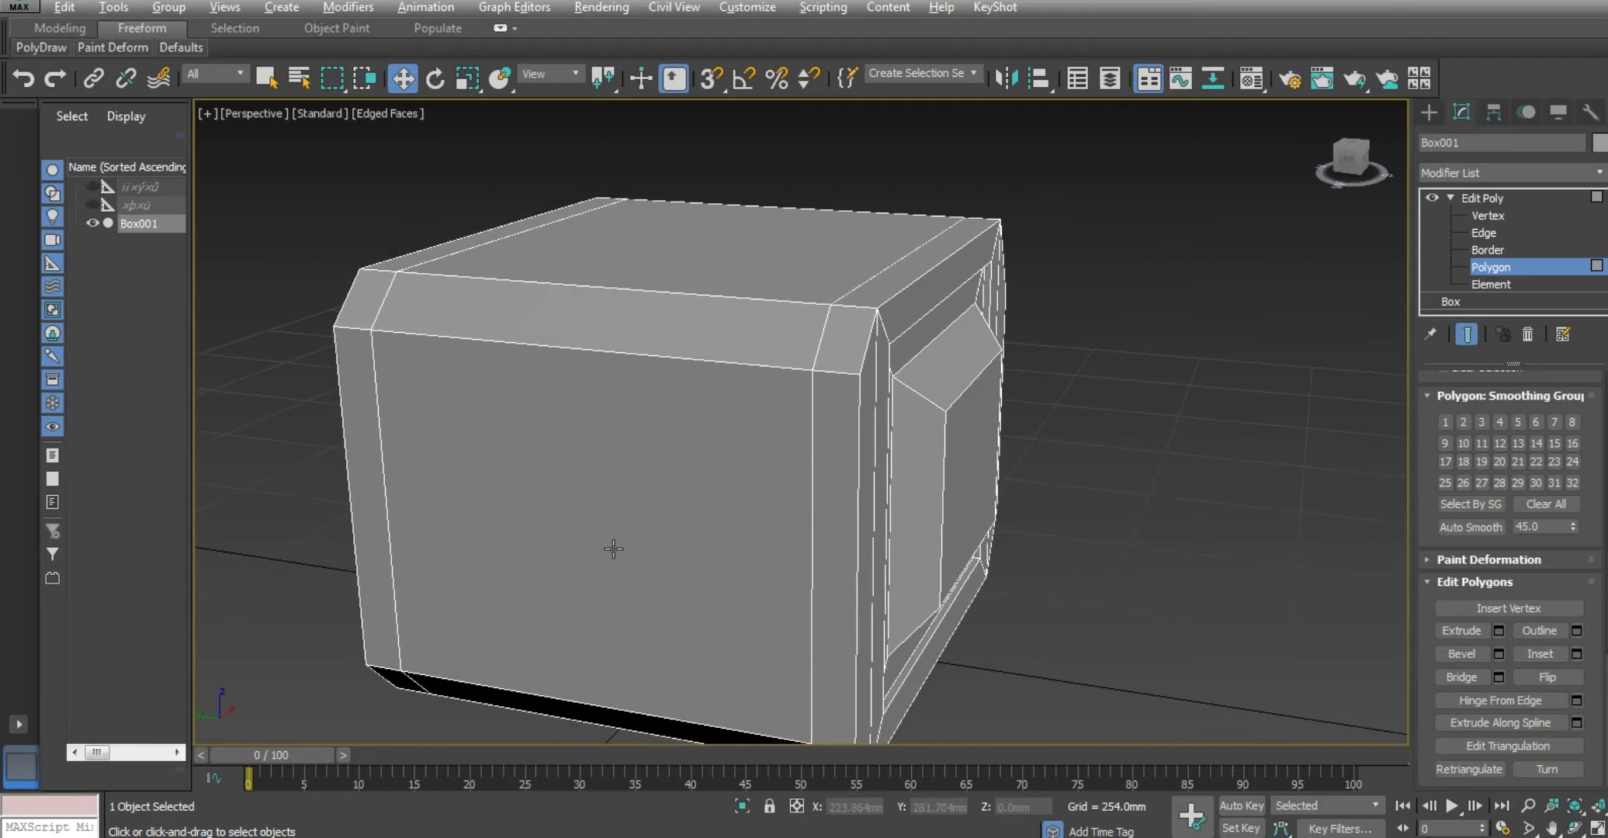
middle_click_drag(613, 550, 778, 554, "alt")
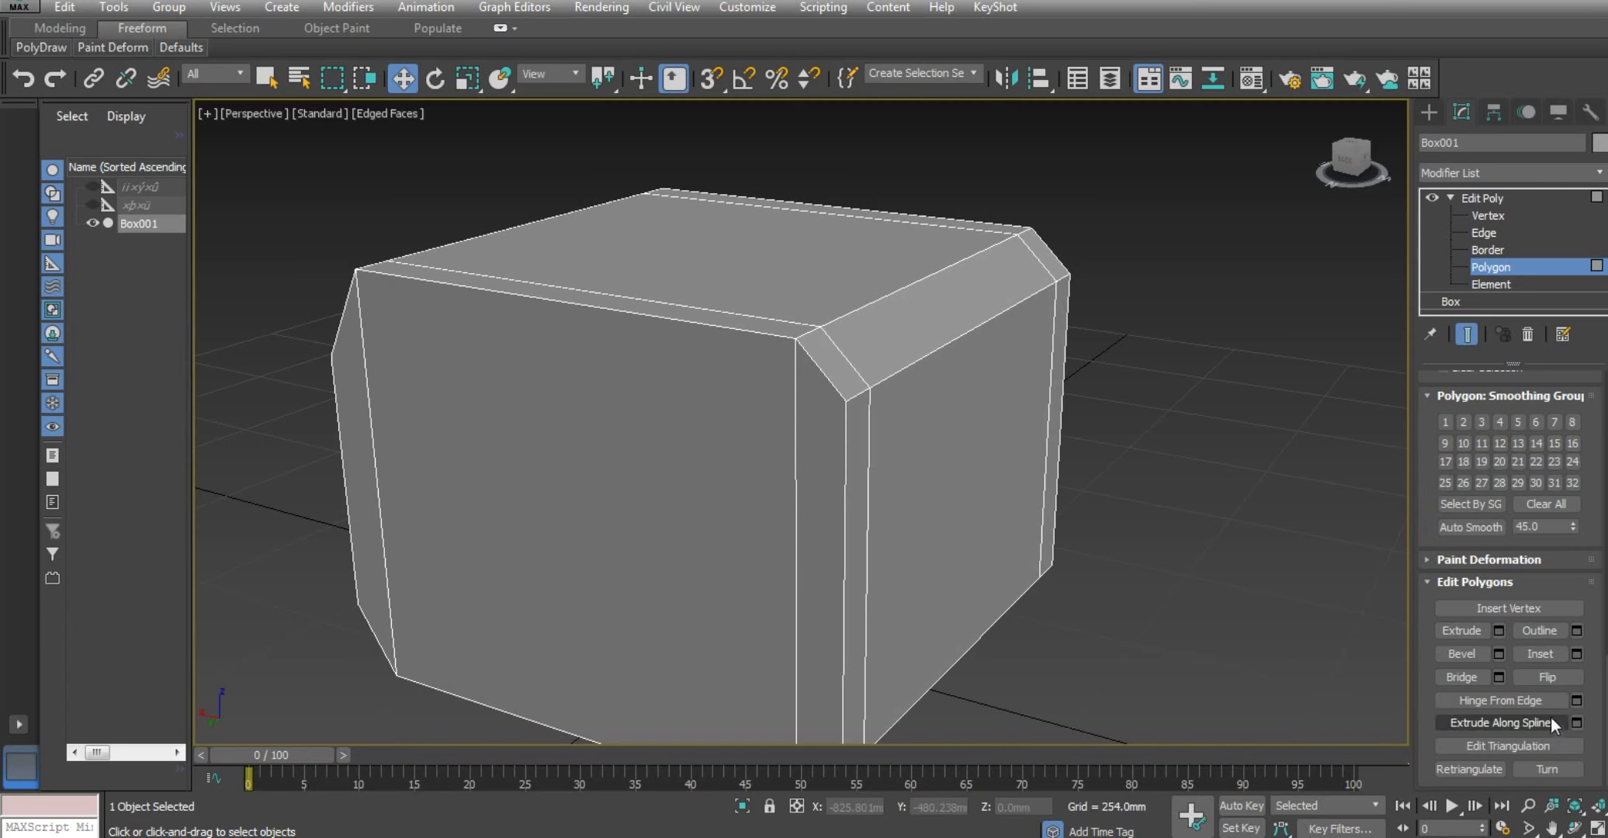
Step: Exit Polygon mode by returning to the Edit Poly top level
mouse_move(774, 498)
middle_mouse_down()
mouse_move(794, 458)
mouse_move(757, 512)
middle_mouse_up()
scroll(794, 458, "down", 3)
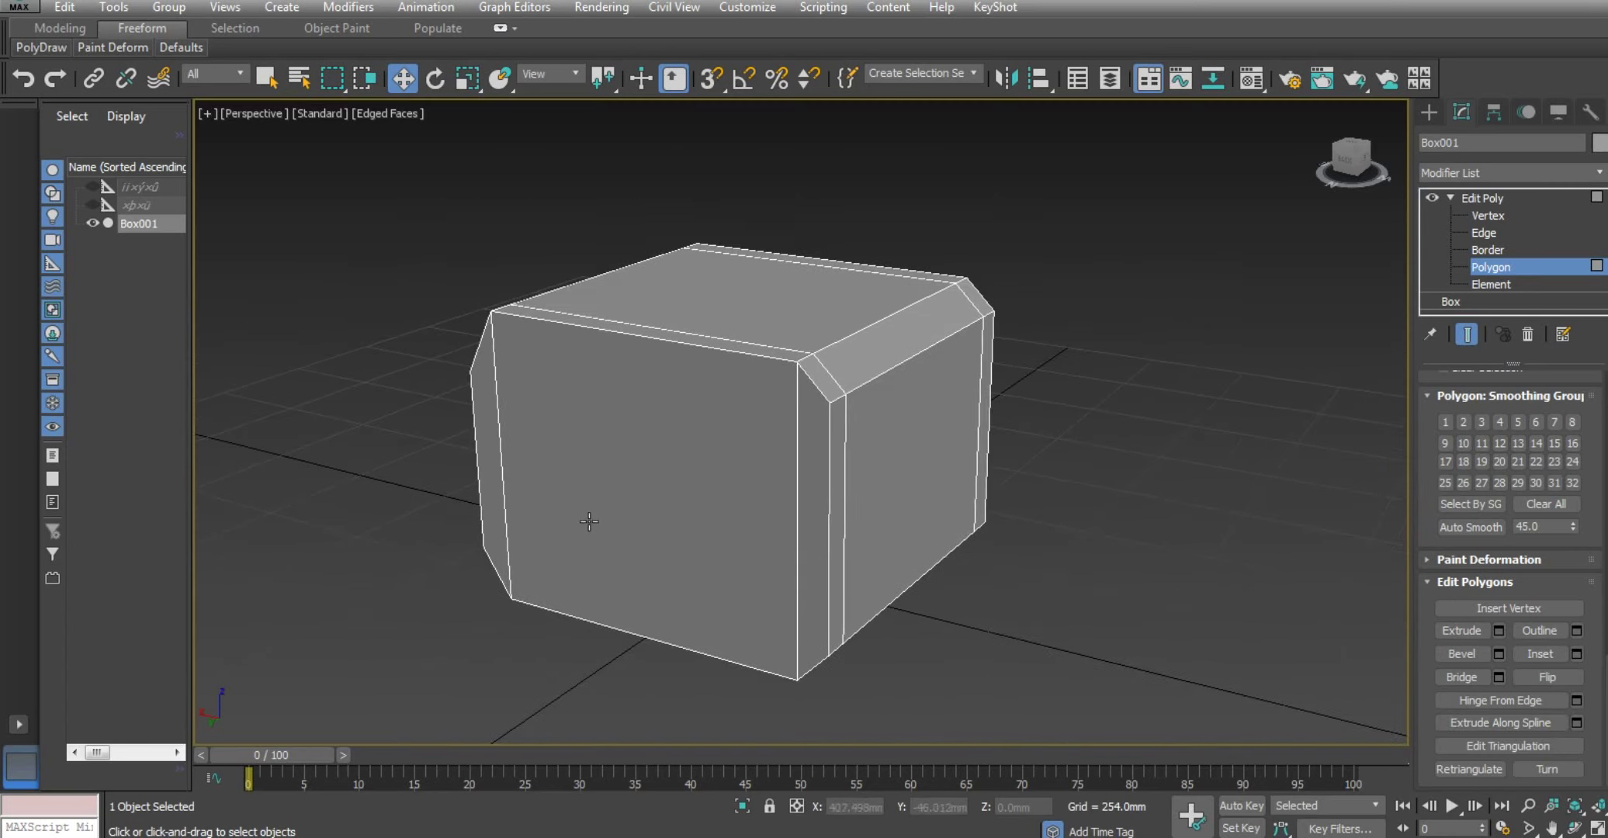
middle_click_drag(1091, 554, 828, 536, "alt")
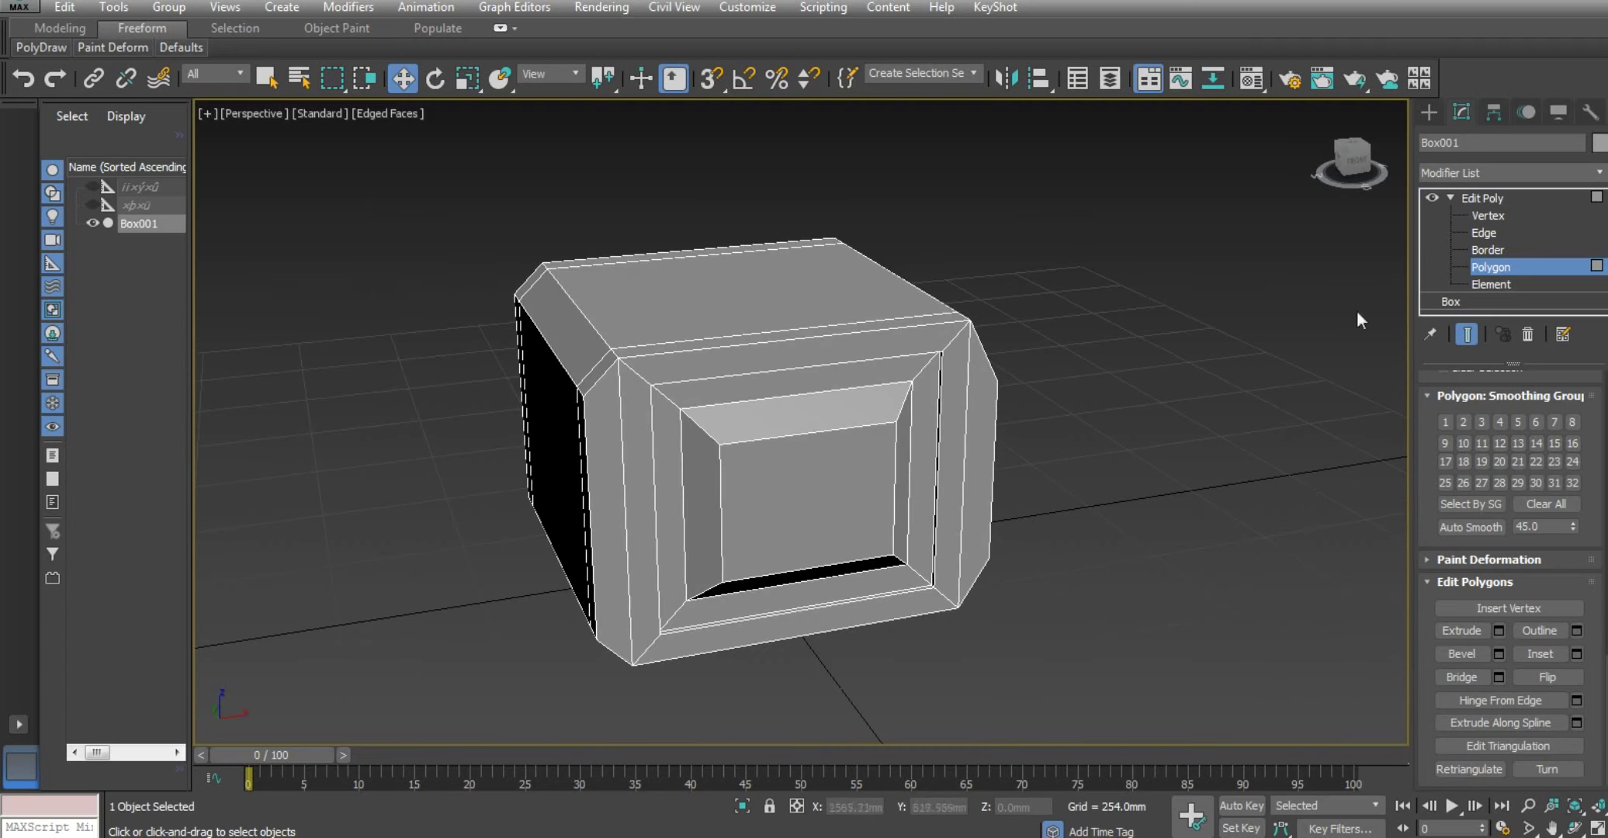
left_click(1478, 198)
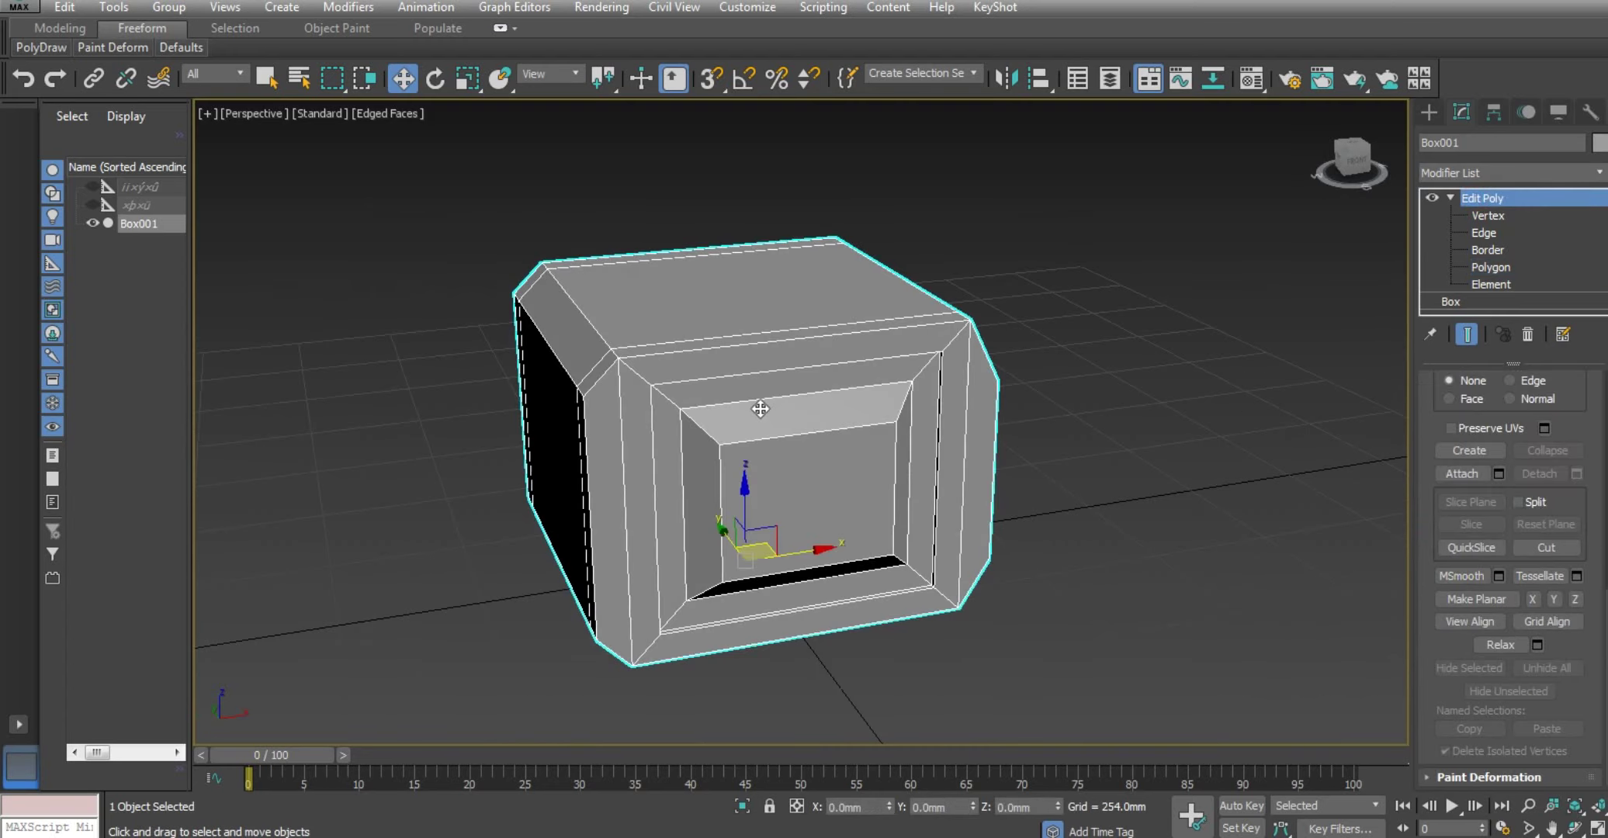
scroll(759, 409, "up", 2)
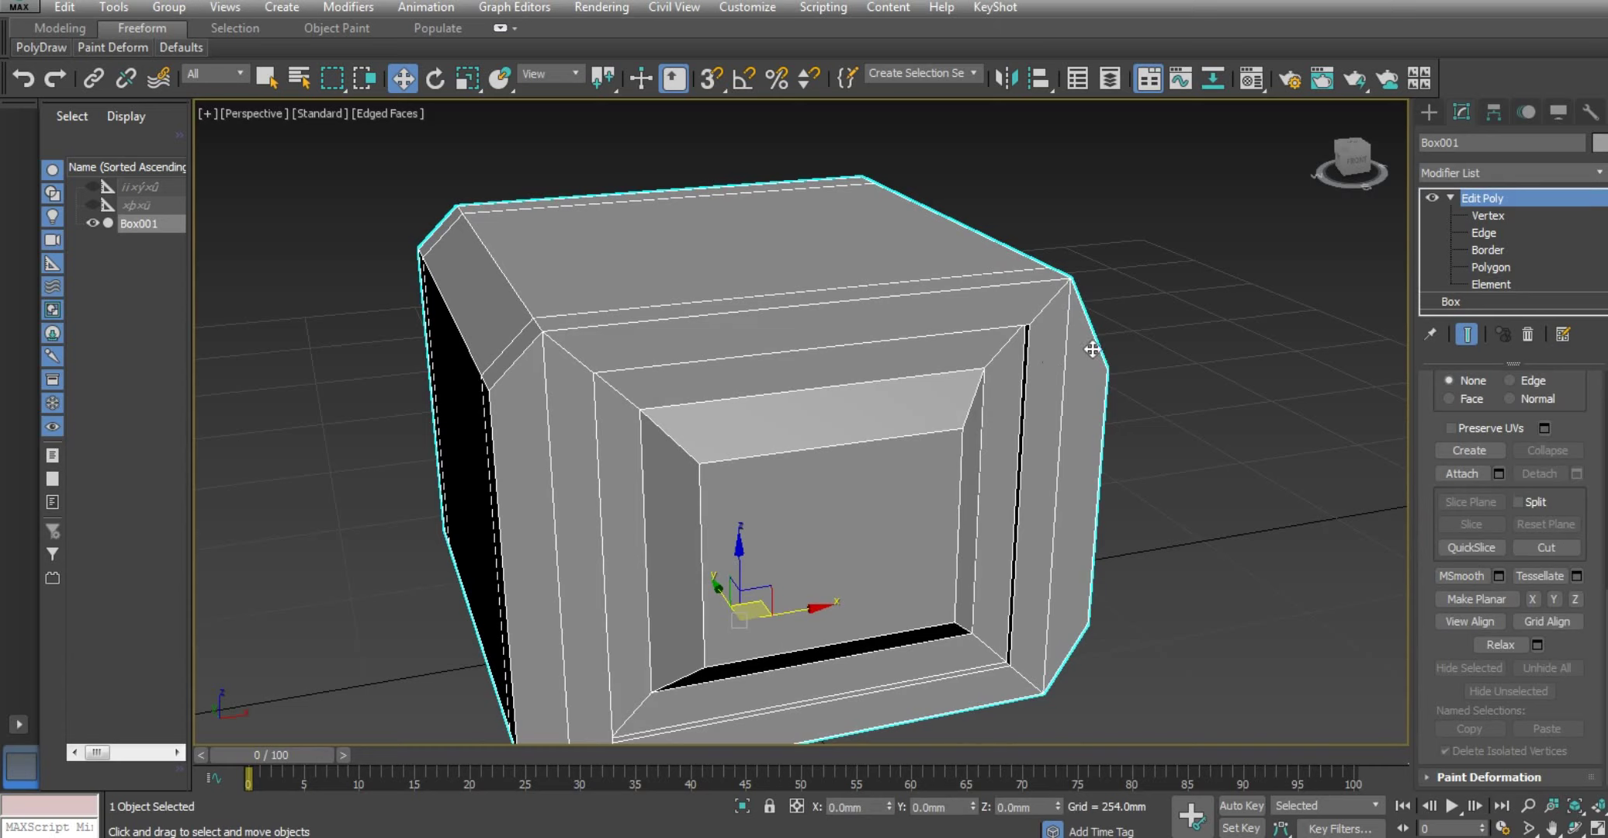